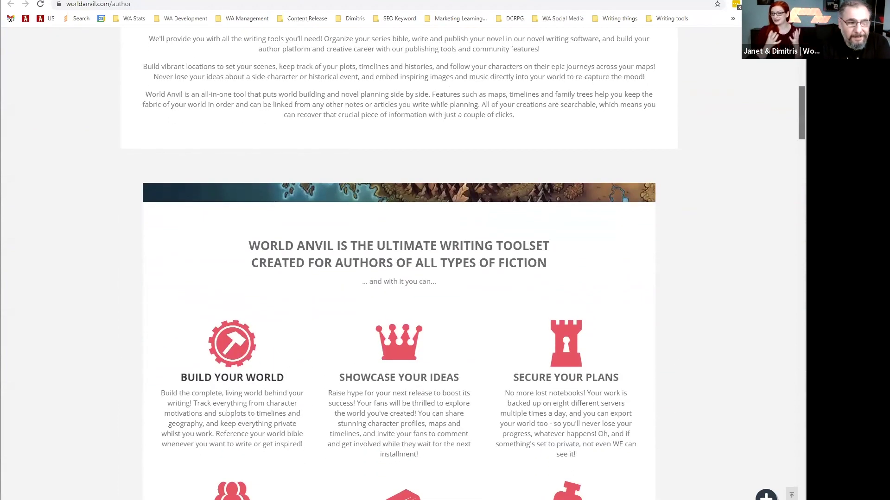
Read to the bottom of the worldanvil.com/author features page, then switch to the Wanted Hero site.
scroll(399, 259, "down", 4)
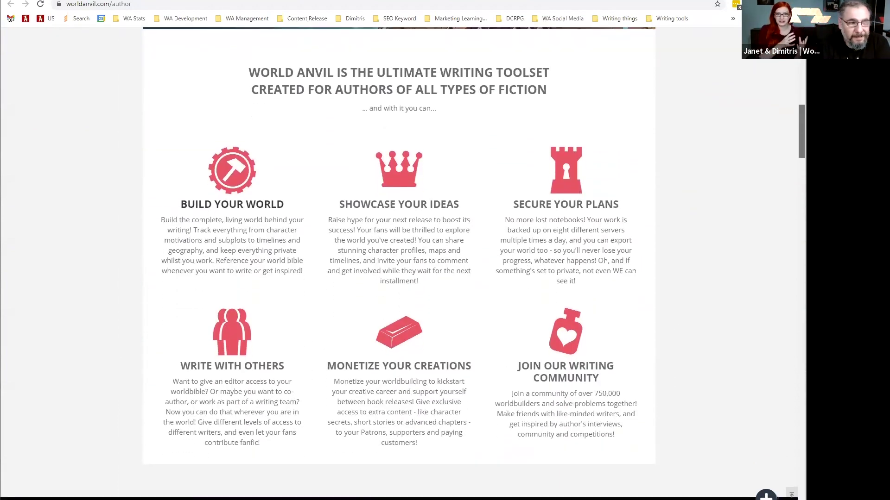
scroll(528, 412, "down", 3)
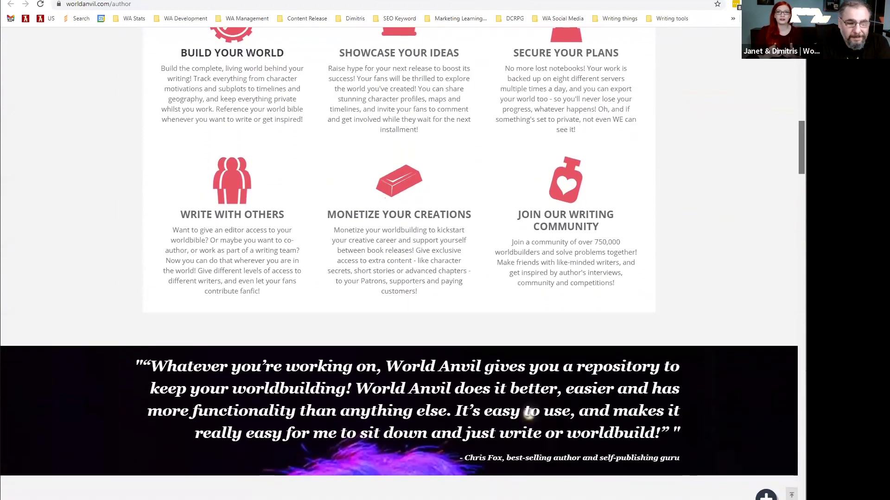
scroll(398, 265, "down", 2)
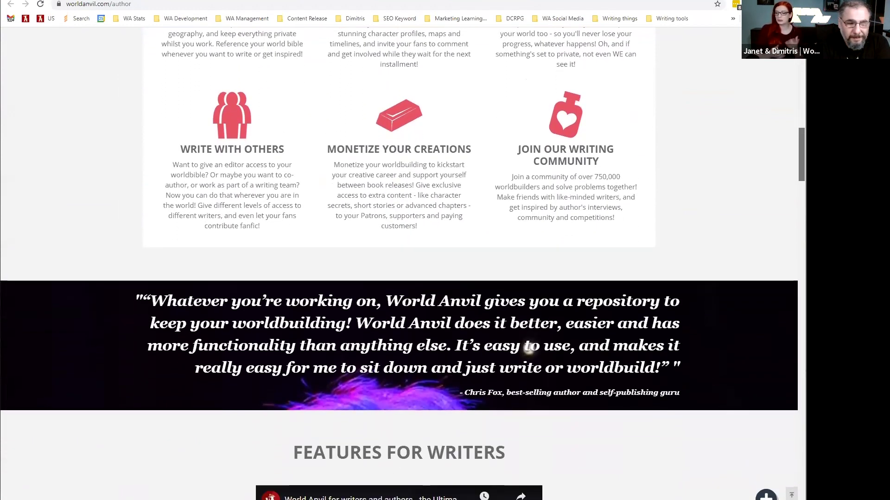
scroll(398, 231, "down", 4)
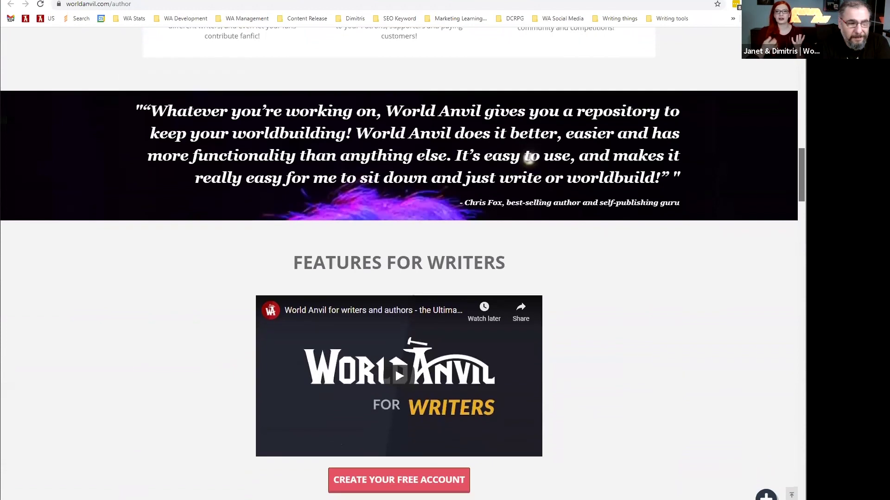
scroll(398, 250, "down", 4)
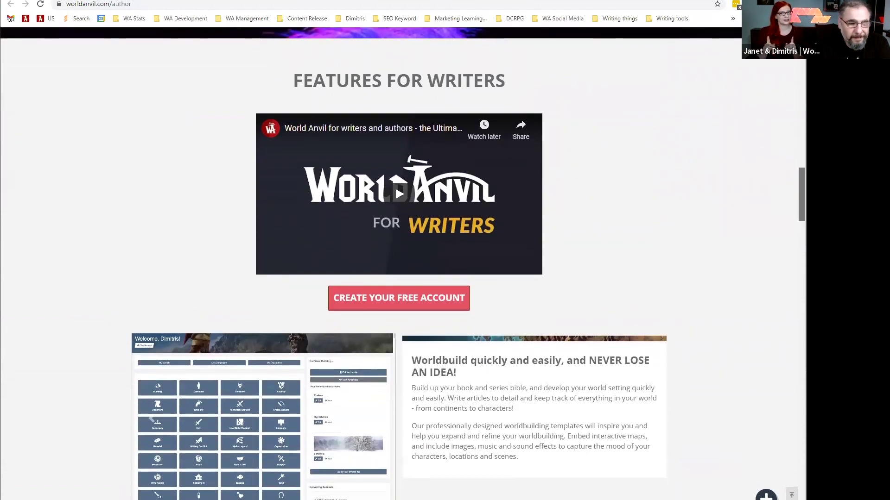
scroll(398, 251, "down", 6)
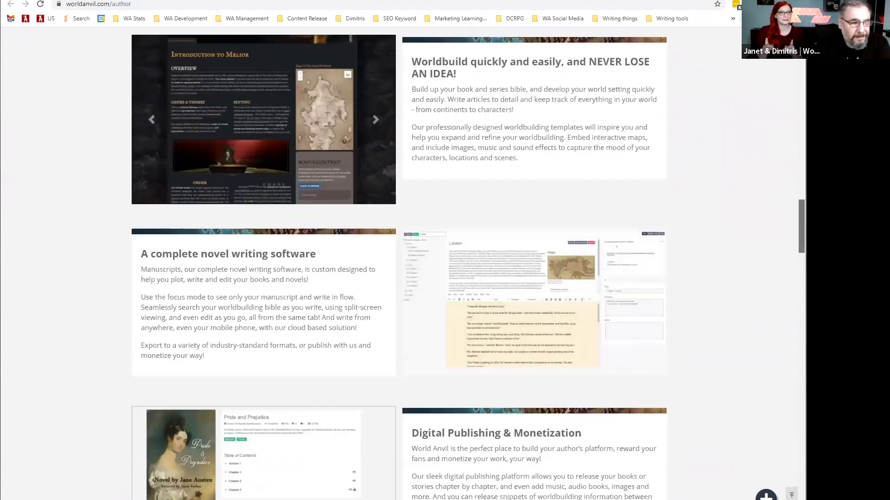
scroll(538, 317, "down", 7)
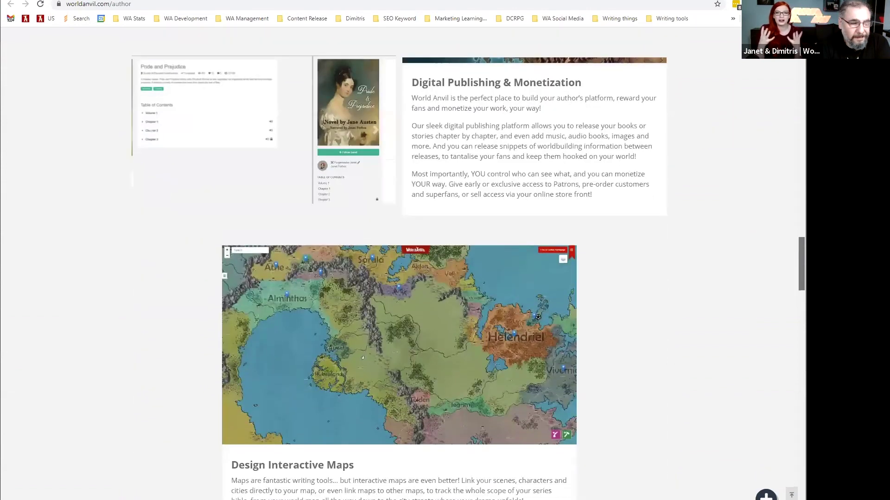
scroll(537, 317, "down", 7)
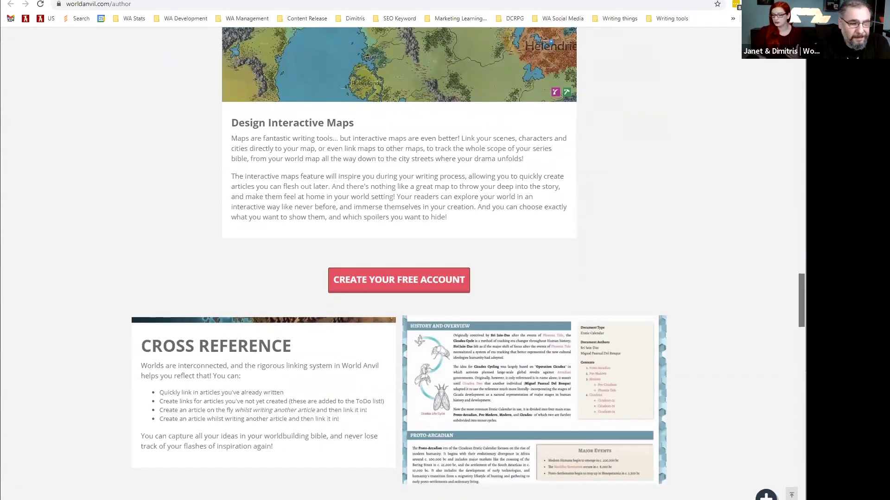
scroll(399, 278, "down", 8)
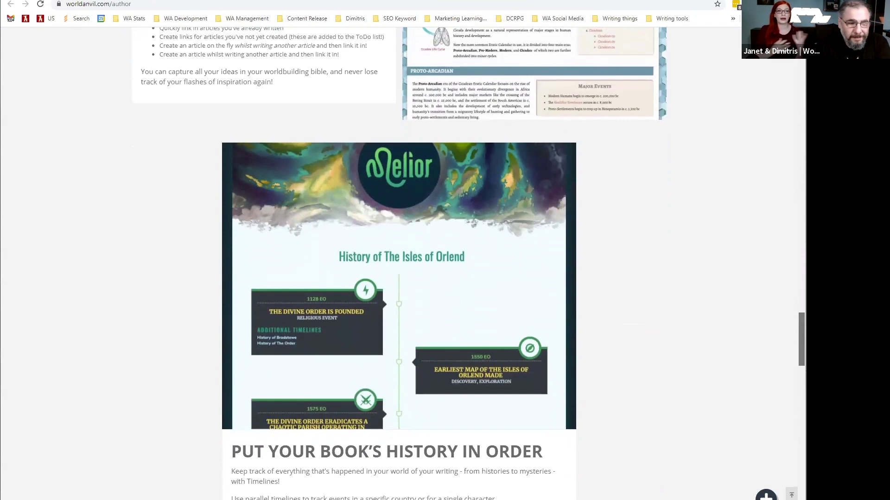
scroll(399, 278, "down", 5)
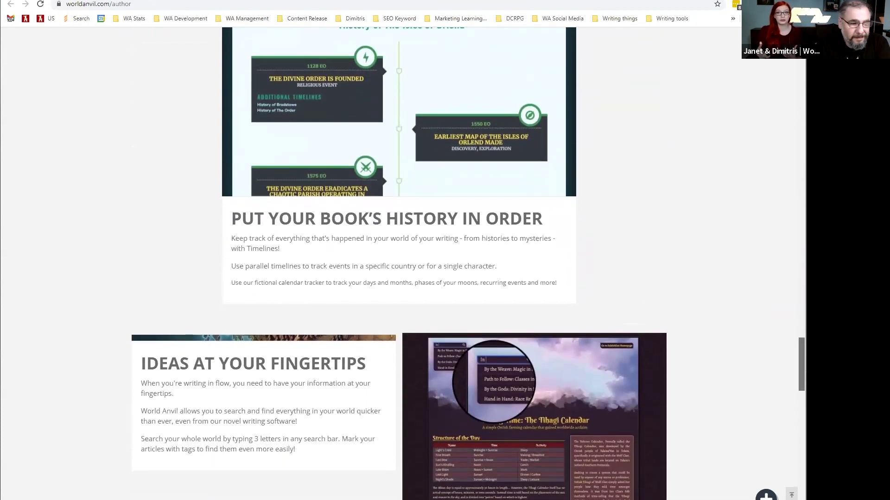
scroll(398, 278, "down", 5)
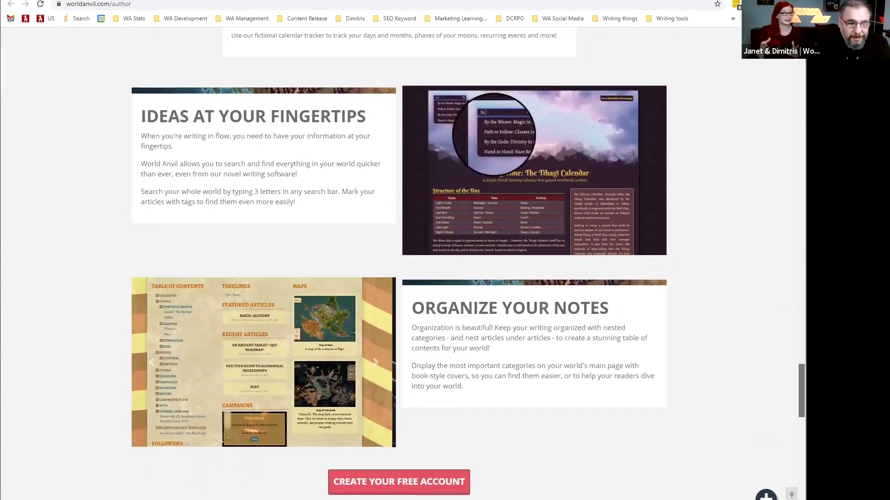
scroll(398, 278, "down", 5)
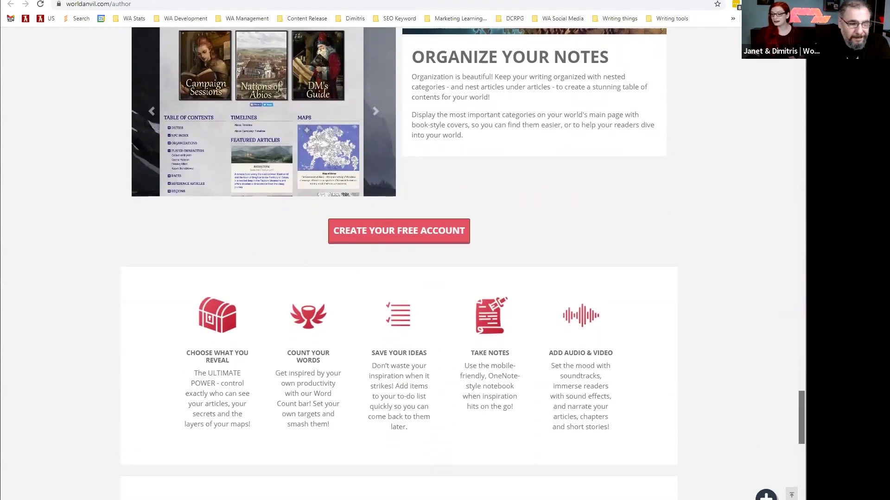
scroll(398, 278, "down", 4)
left_click_drag(801, 437, 801, 437)
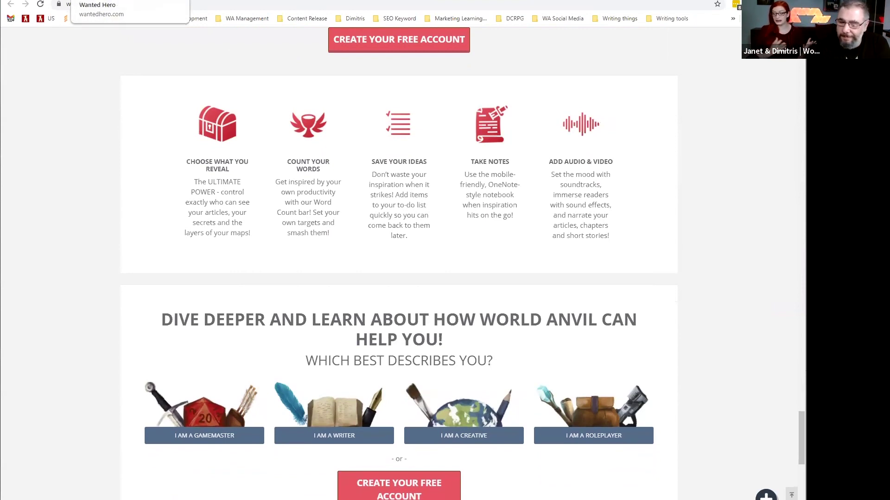
left_click(111, 0)
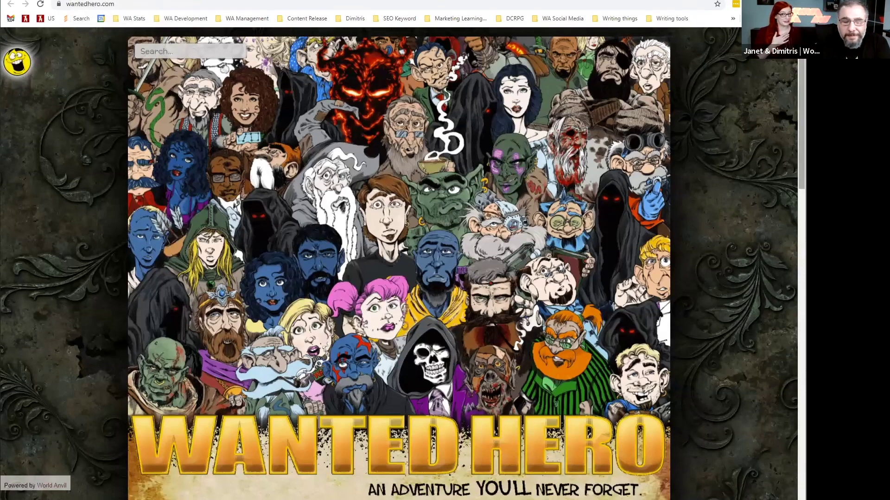
Scroll the Wanted Hero home page past its intro, five-star reviews, Published Books and Introduction sections.
scroll(398, 264, "down", 1)
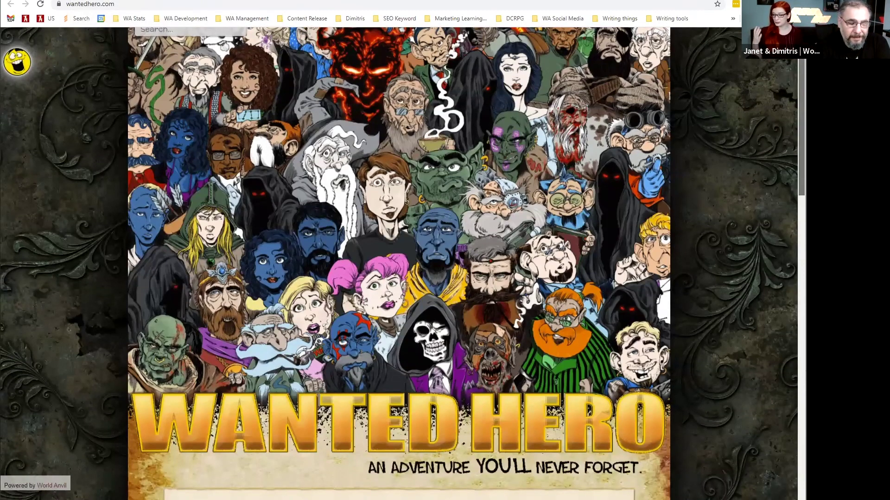
scroll(399, 264, "down", 3)
scroll(398, 264, "down", 3)
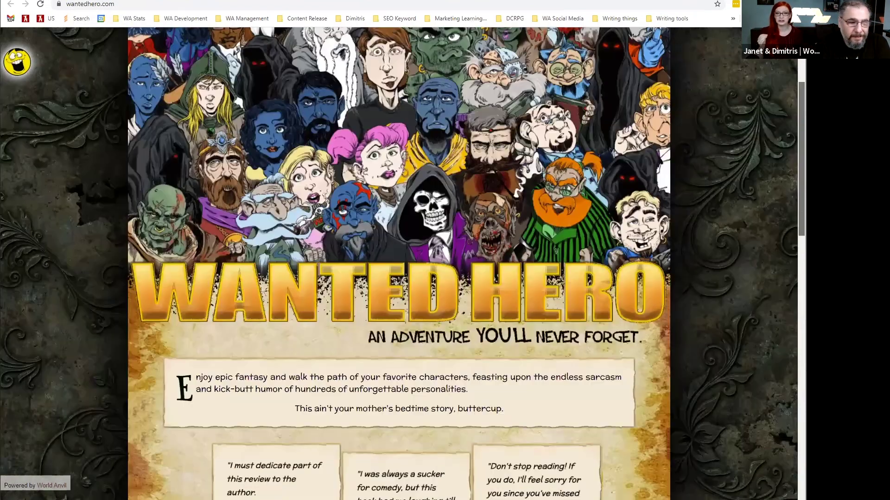
scroll(399, 265, "down", 3)
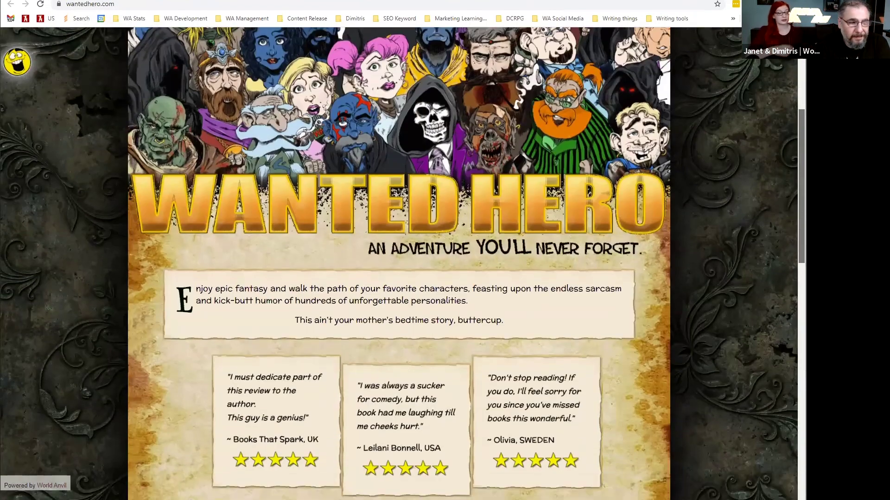
scroll(399, 264, "down", 2)
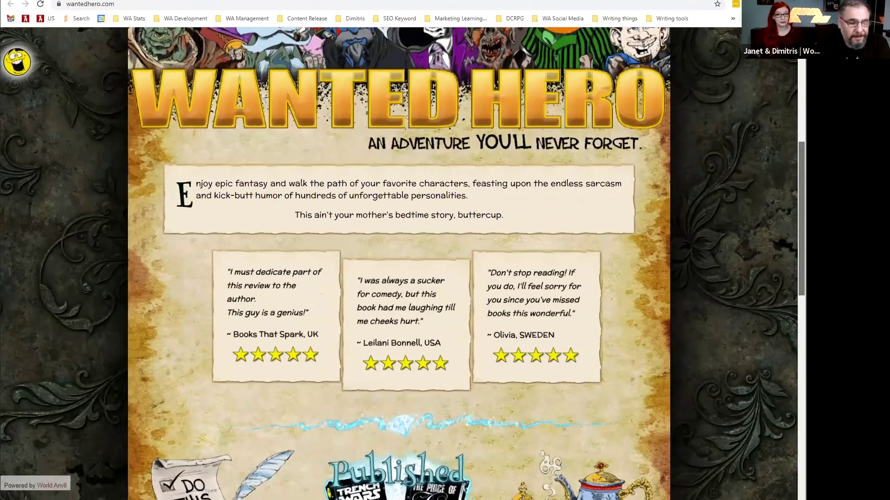
scroll(398, 264, "down", 4)
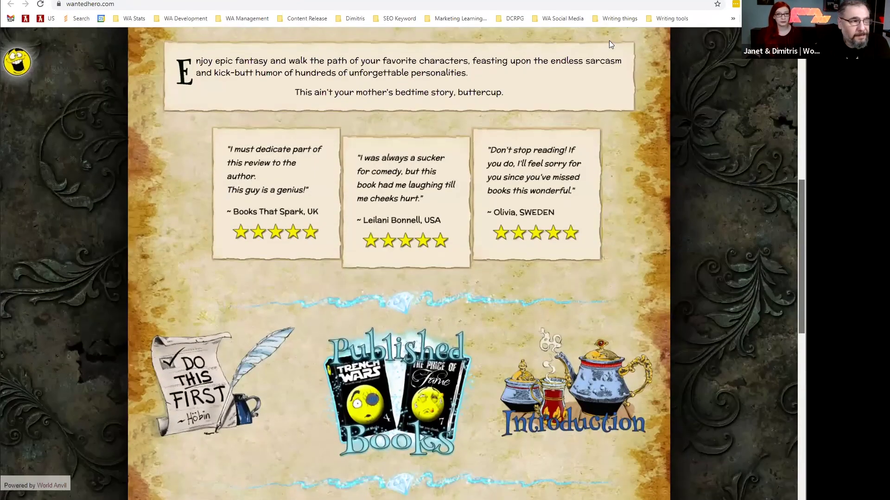
Switch to E. Christopher Clark's eccbooks author site and scroll down its home page.
key("ctrl+Tab")
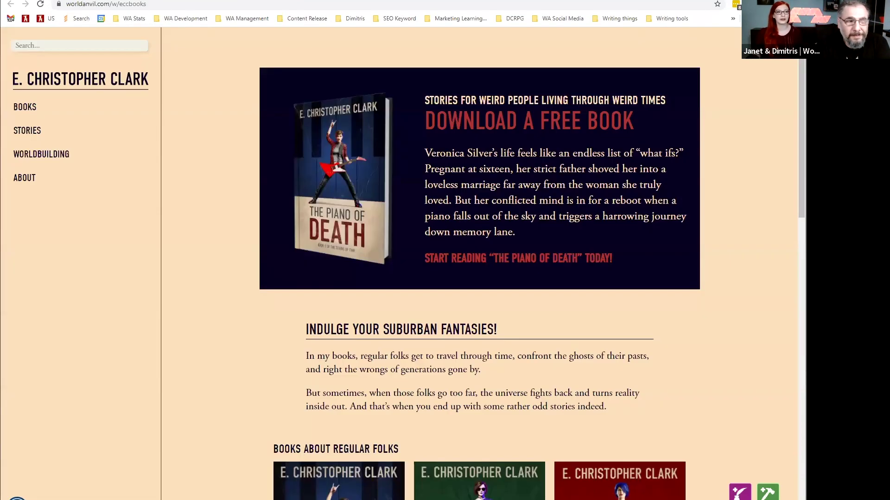
scroll(531, 274, "down", 3)
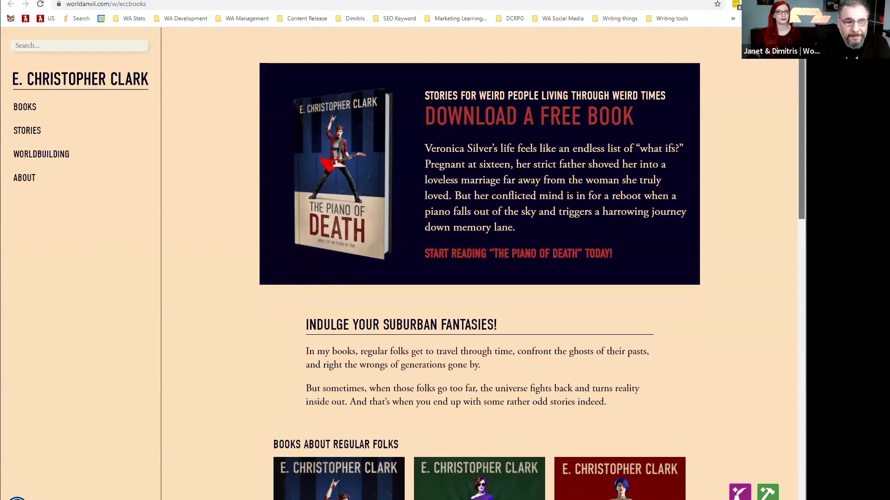
scroll(531, 273, "down", 3)
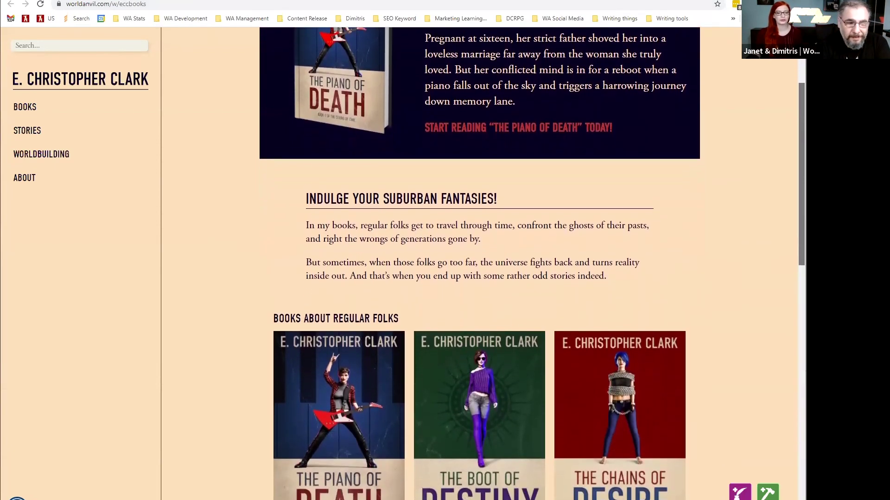
scroll(531, 274, "down", 3)
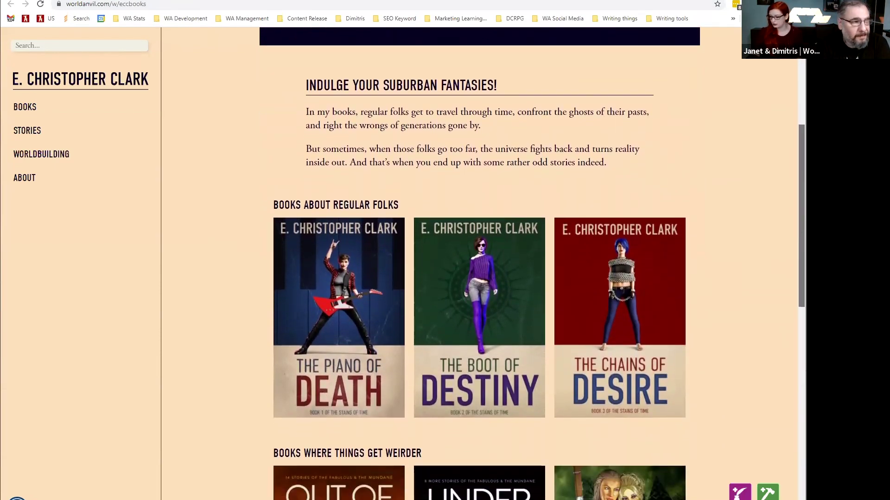
scroll(531, 274, "down", 4)
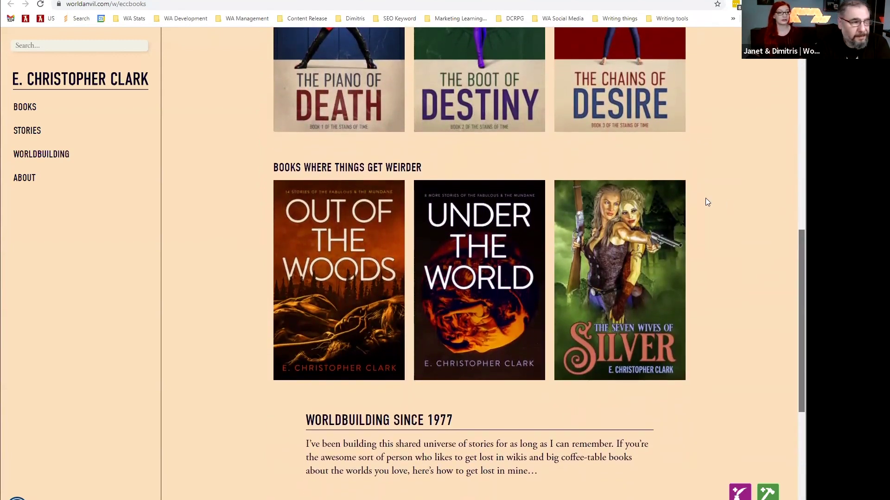
Look through the author's Stories and Books pages, then move to the Cathedris world page.
left_click(39, 133)
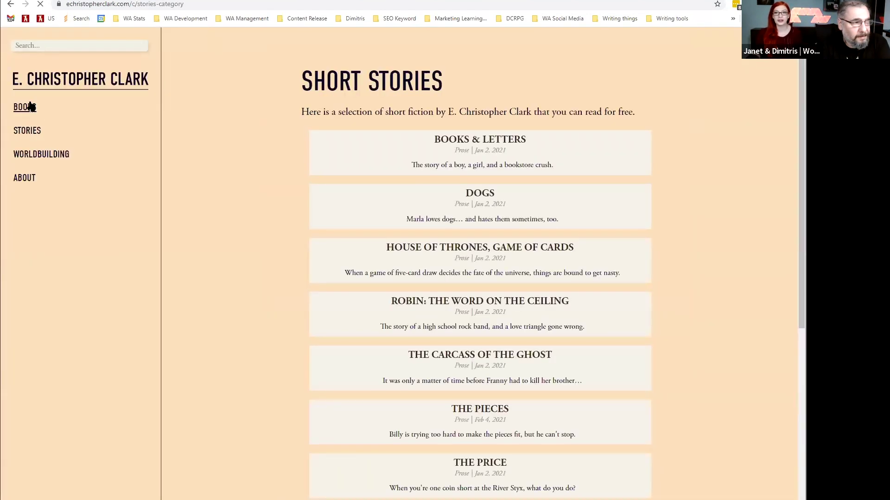
left_click(28, 107)
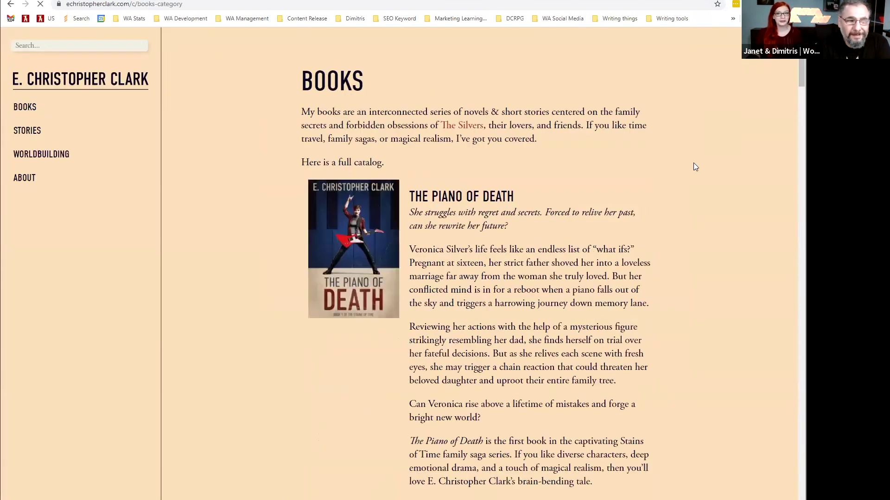
scroll(690, 161, "down", 2)
scroll(689, 160, "down", 10)
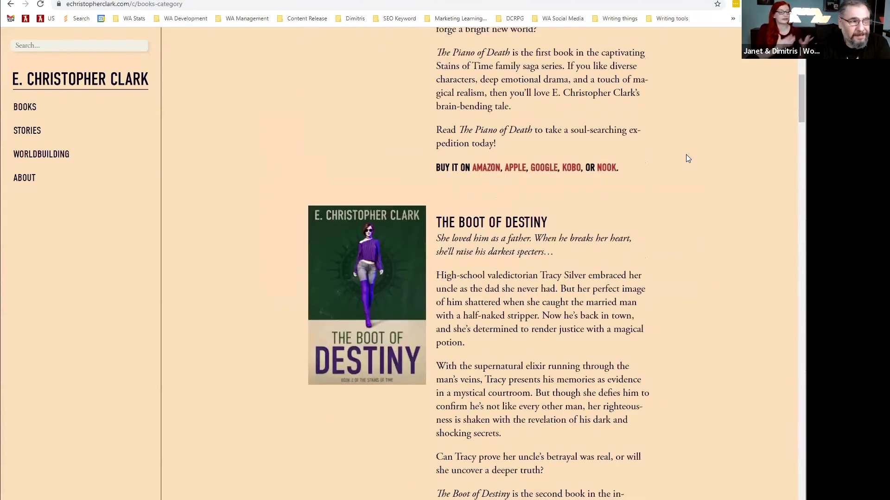
scroll(688, 159, "down", 10)
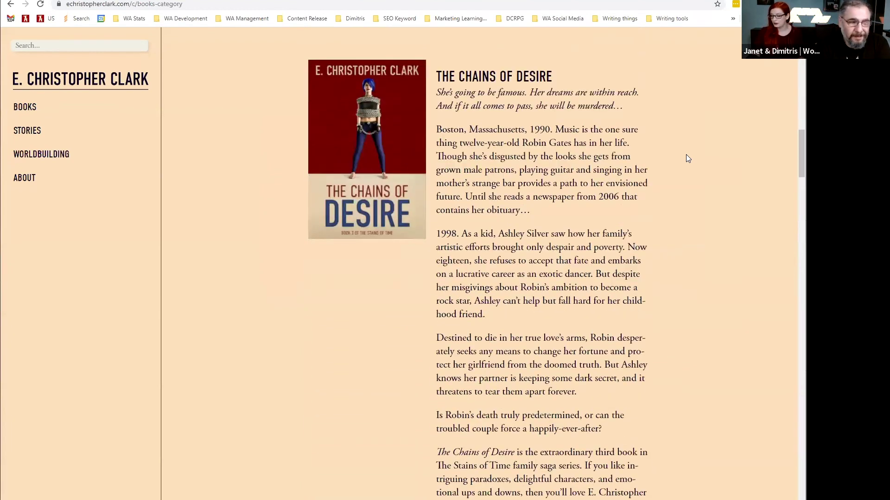
scroll(687, 158, "down", 9)
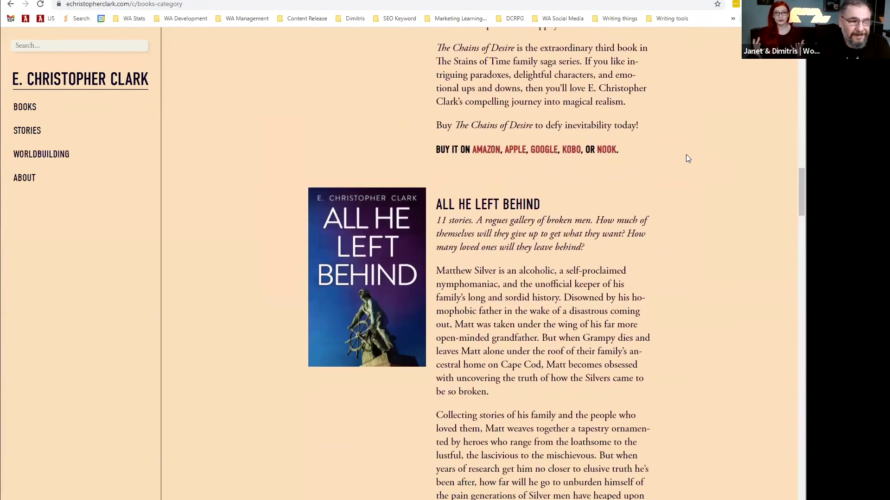
scroll(688, 158, "down", 2)
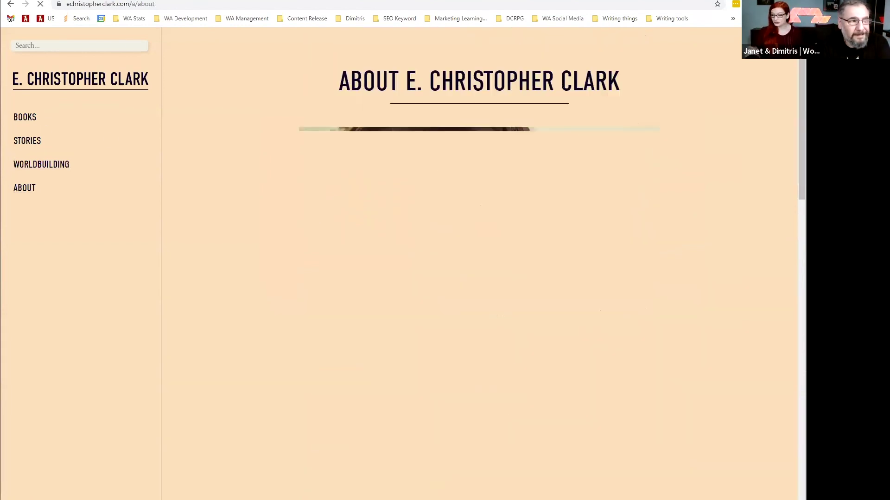
left_click(241, 1)
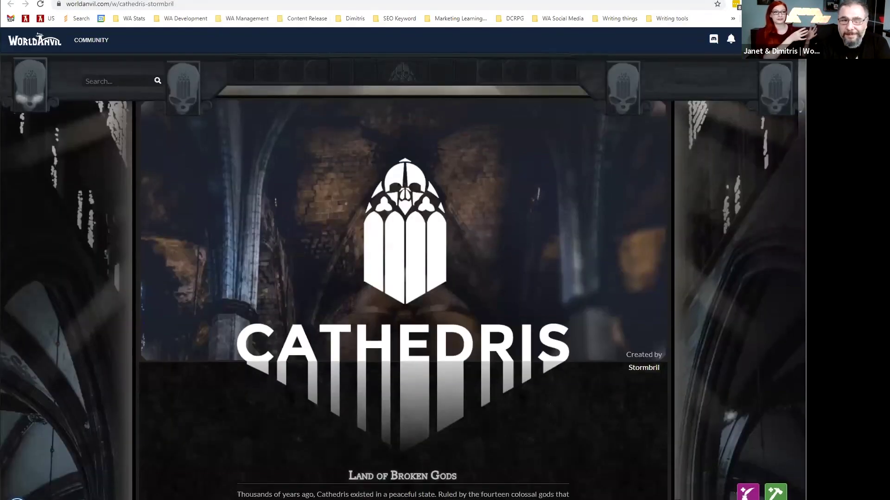
Scroll the Cathedris page through its World Codex, Maps and Recent Articles, then go to Dark-Fall.
scroll(402, 263, "down", 3)
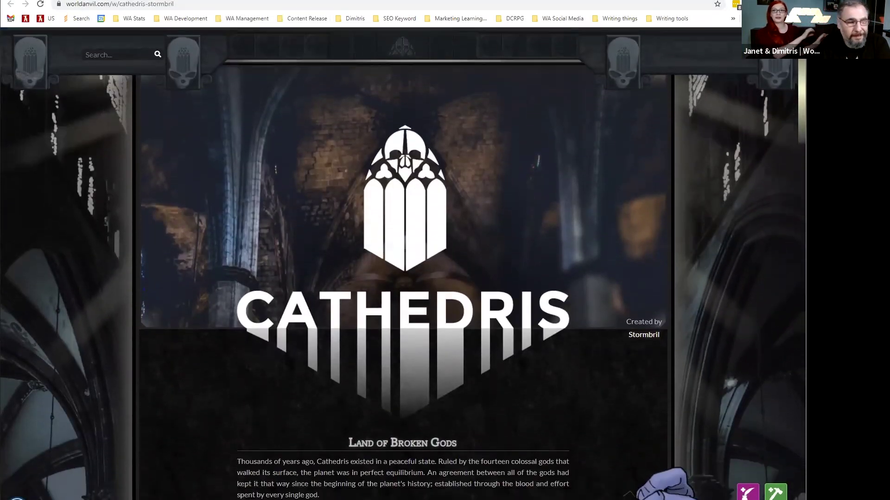
scroll(402, 264, "down", 3)
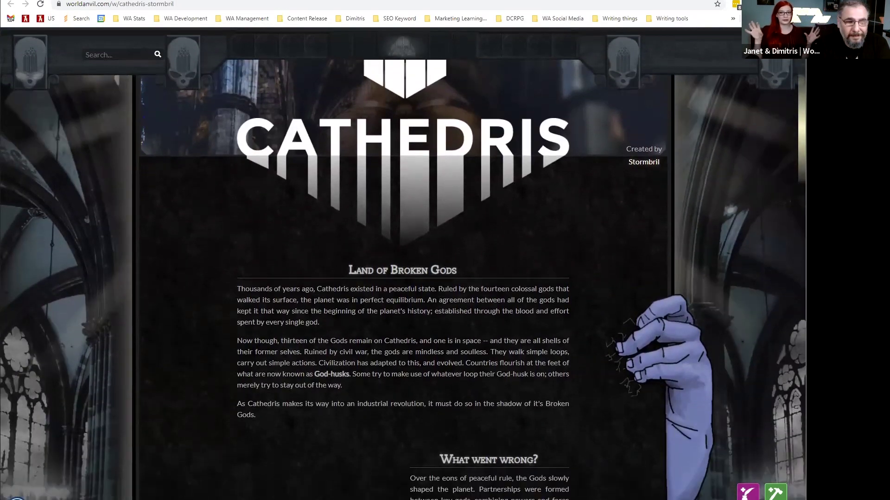
scroll(403, 263, "down", 5)
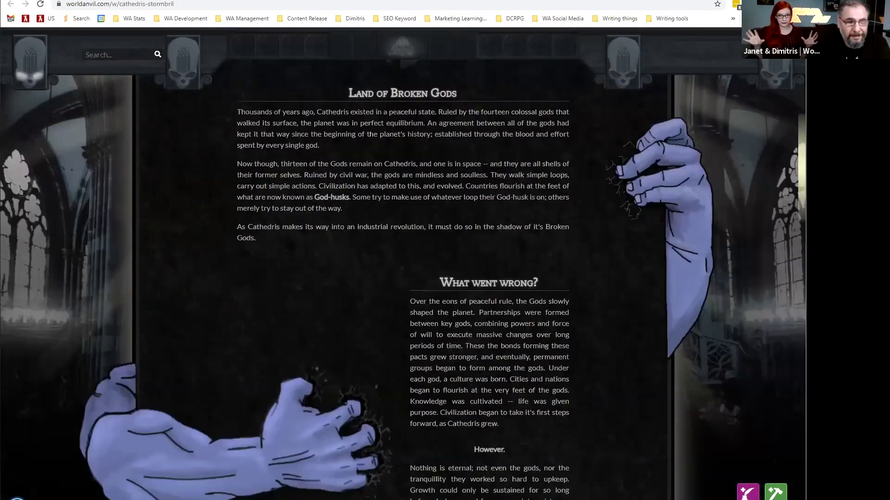
scroll(402, 263, "down", 4)
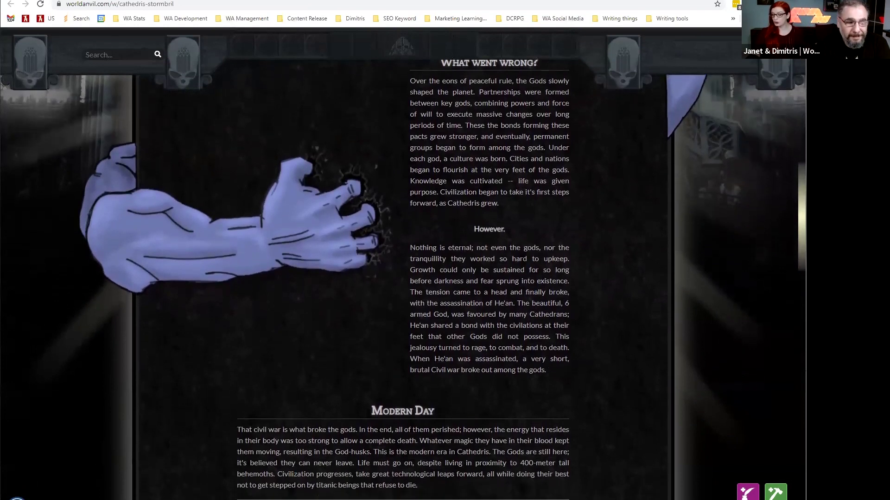
scroll(402, 263, "down", 3)
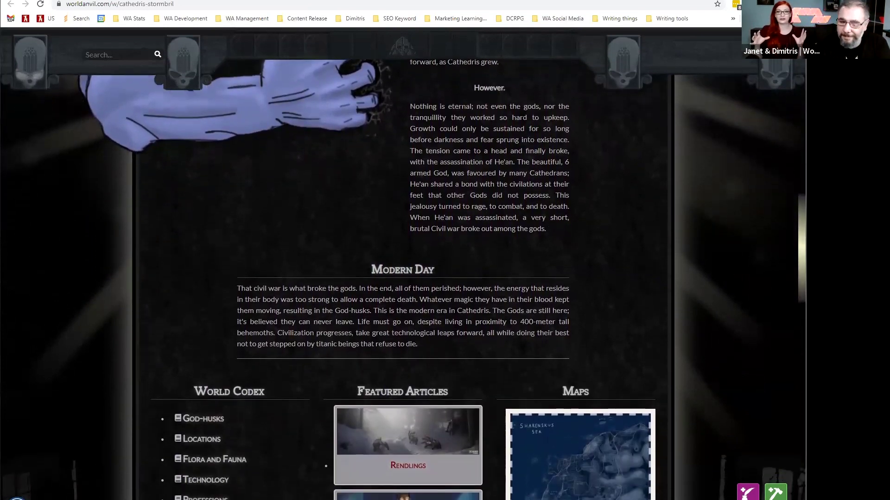
scroll(402, 263, "down", 4)
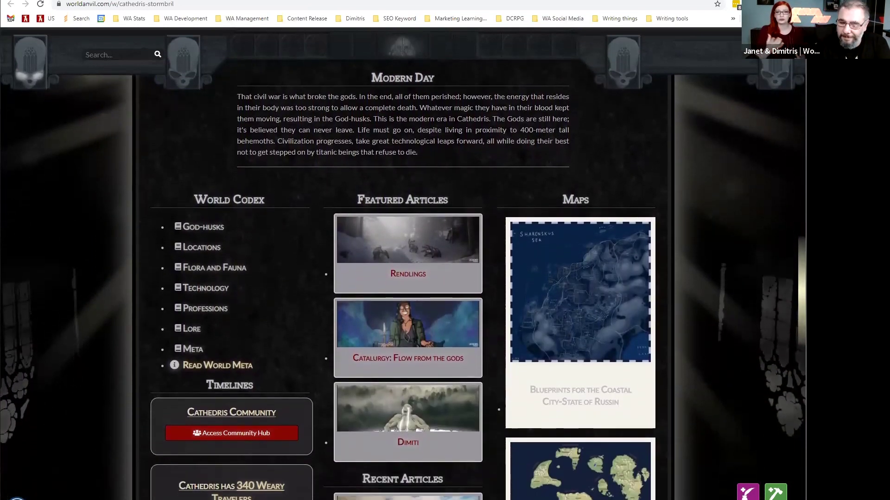
scroll(402, 263, "down", 2)
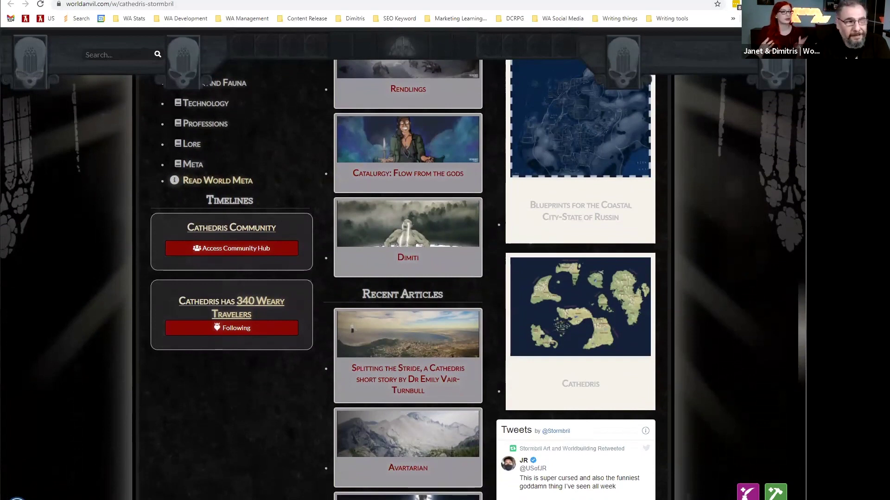
left_click(334, 1)
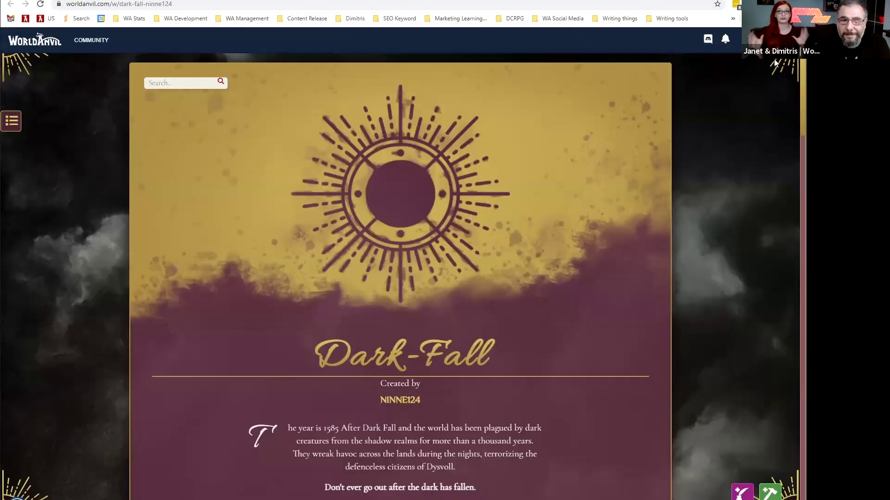
Scroll the Dark-Fall world page past its category cards, World Codex and Maps, then return to the dashboard.
scroll(401, 250, "down", 3)
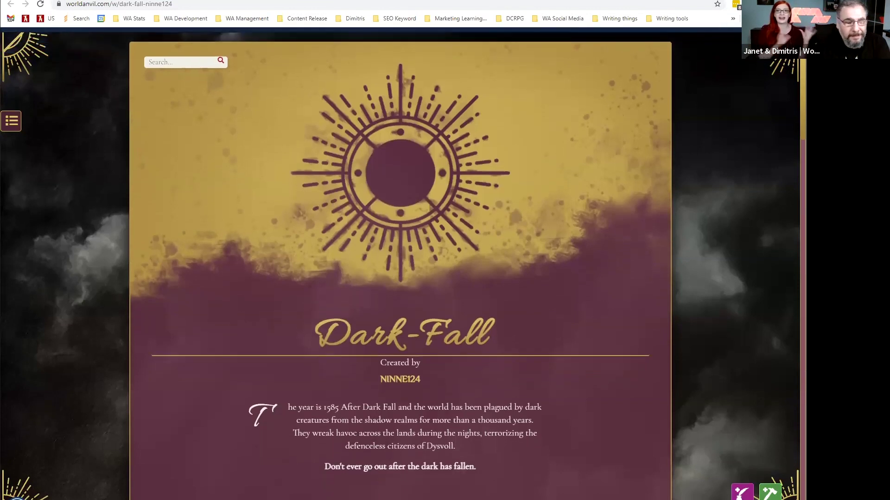
scroll(401, 250, "down", 3)
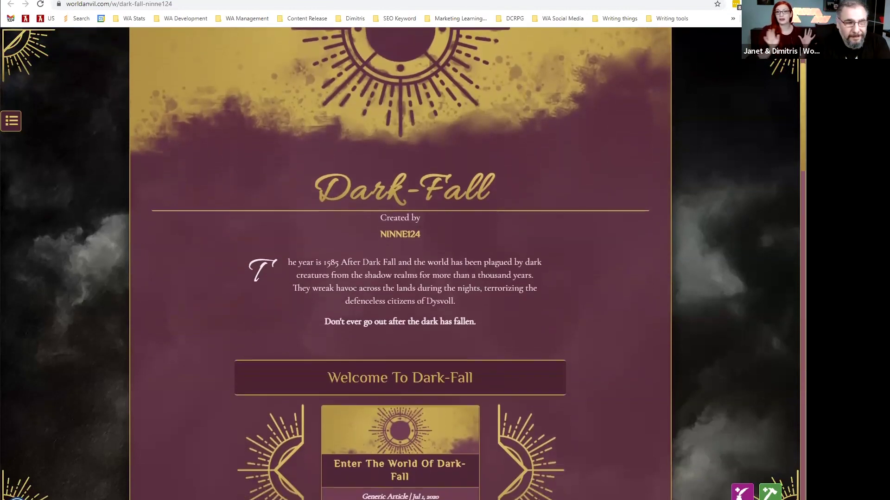
scroll(401, 250, "down", 3)
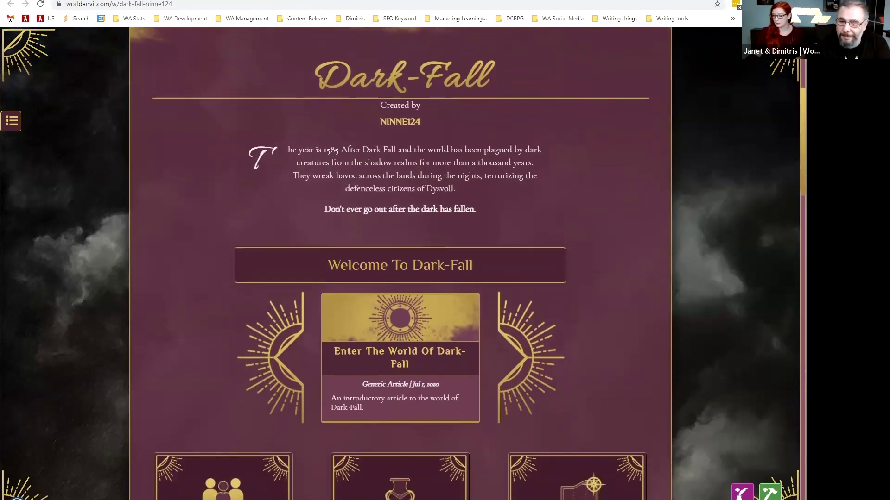
scroll(400, 250, "down", 3)
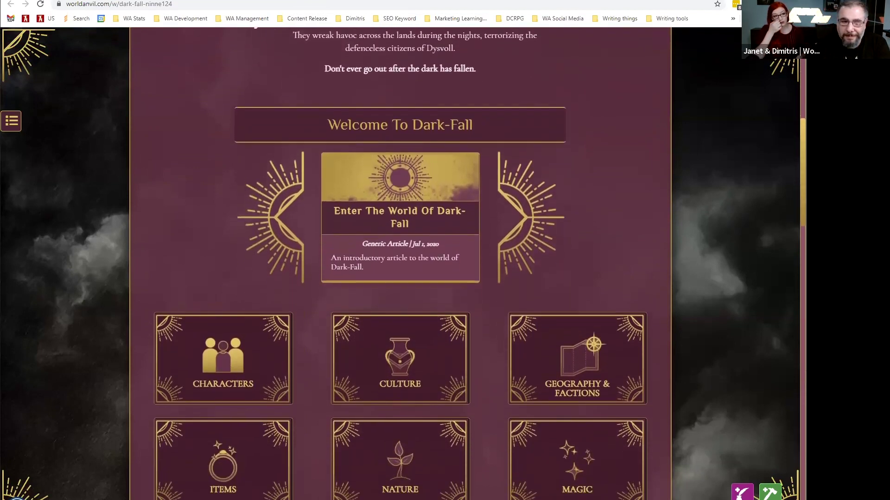
scroll(400, 250, "down", 4)
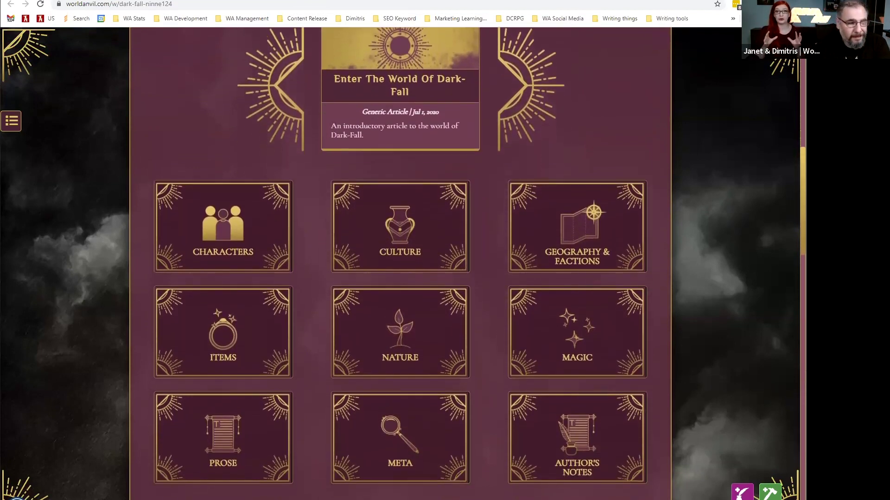
scroll(400, 250, "down", 4)
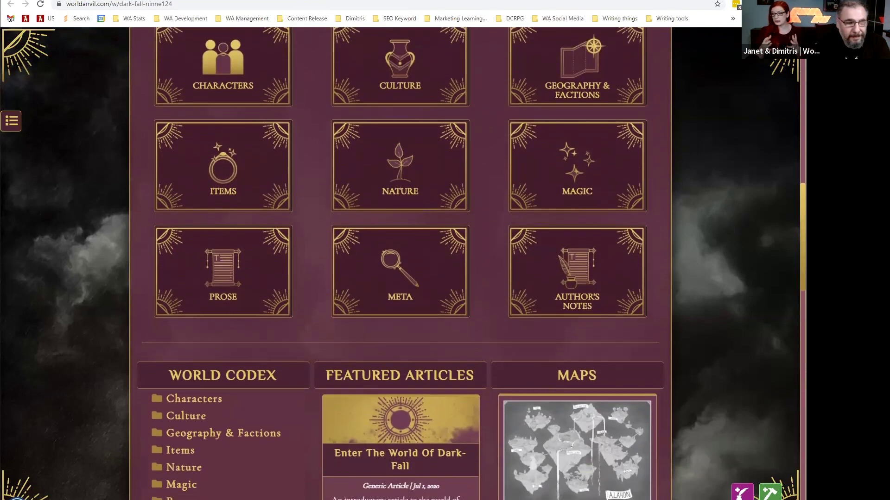
scroll(400, 250, "down", 3)
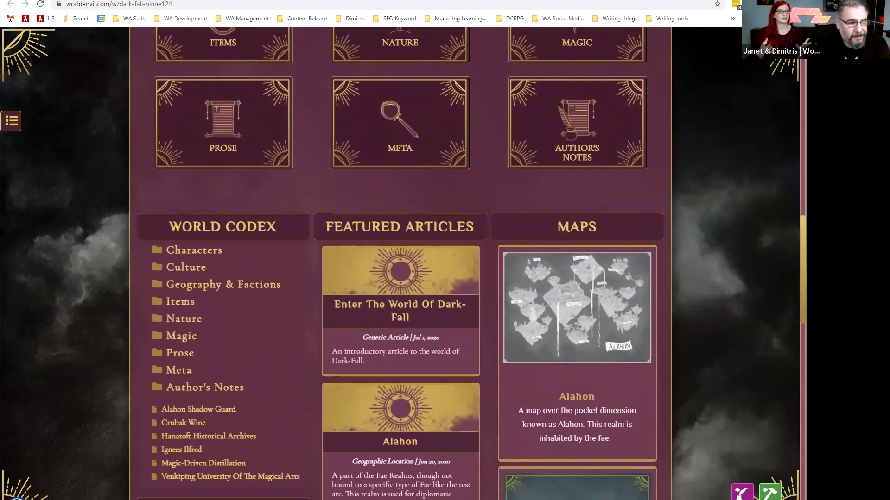
scroll(400, 250, "down", 4)
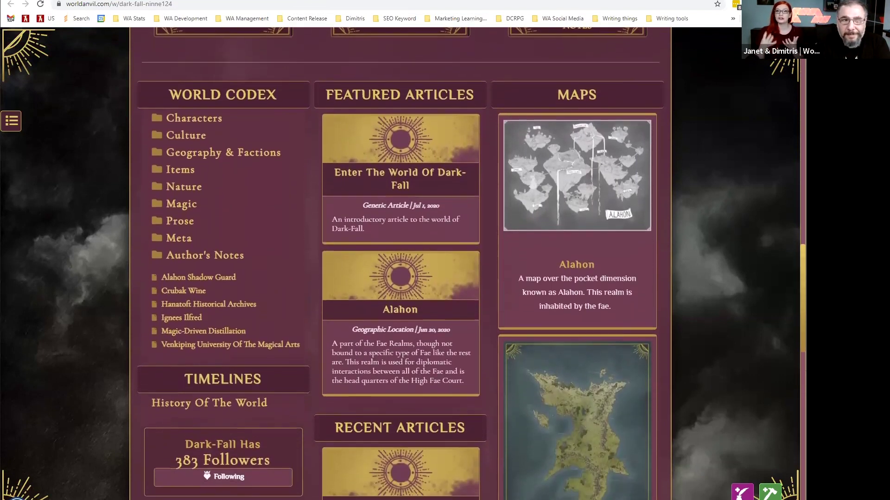
scroll(401, 250, "down", 4)
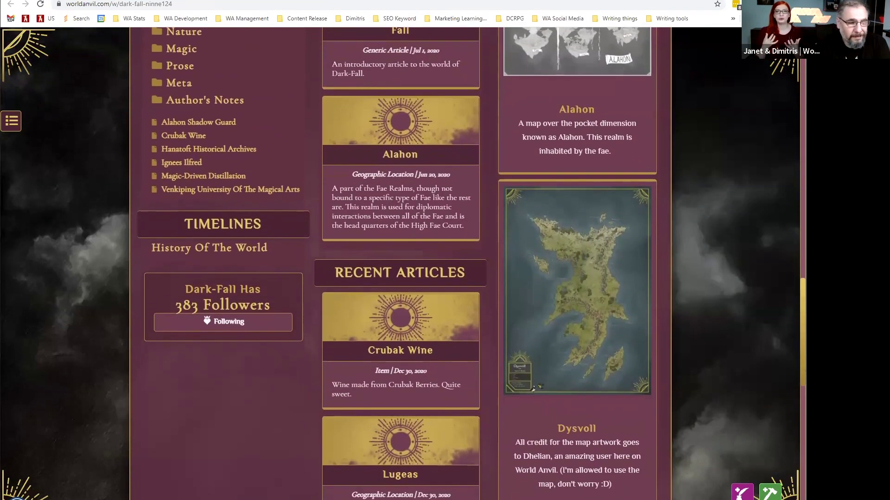
scroll(400, 251, "down", 4)
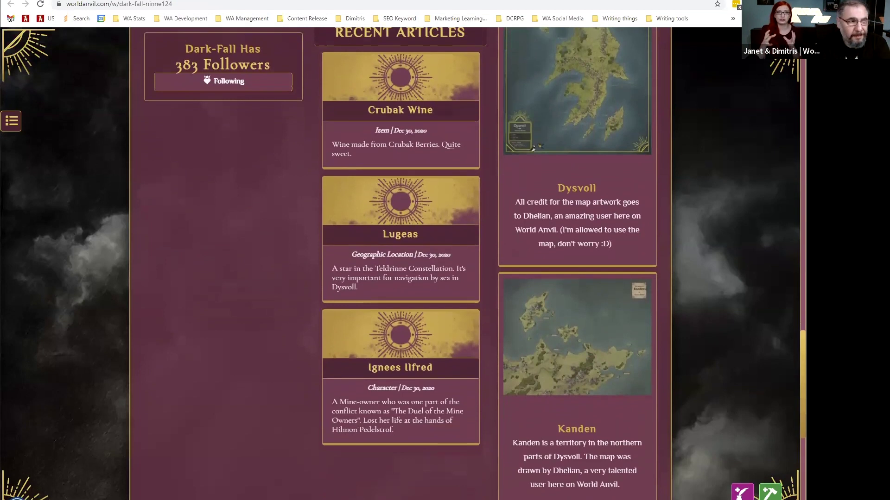
key("ctrl+Tab")
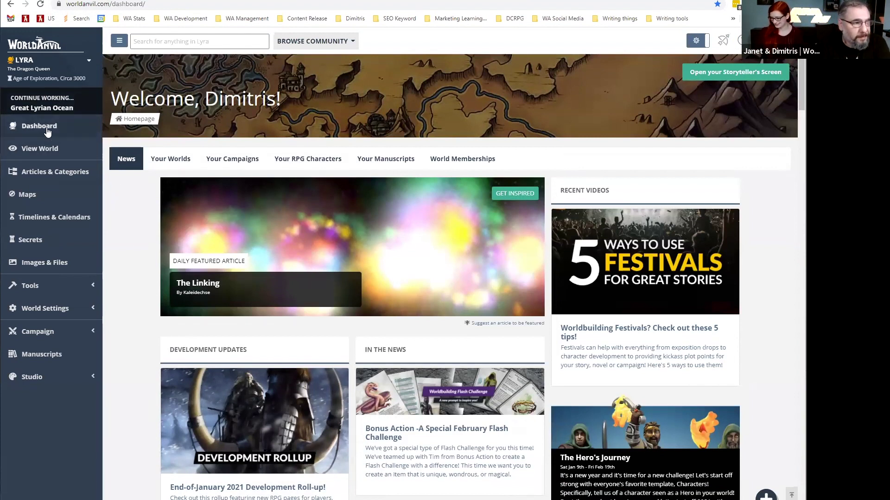
Open Articles & Categories for the Lyra world and scroll to the Create a New template grid.
left_click(53, 167)
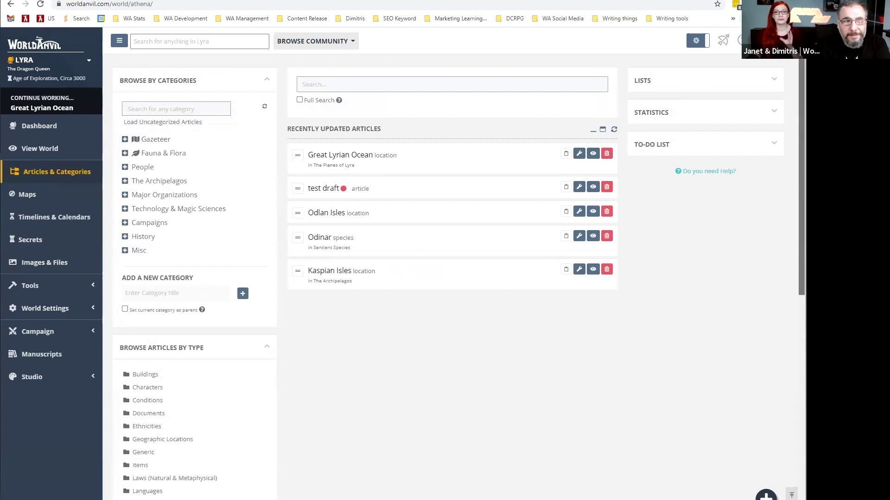
scroll(452, 278, "down", 1)
scroll(452, 278, "up", 1)
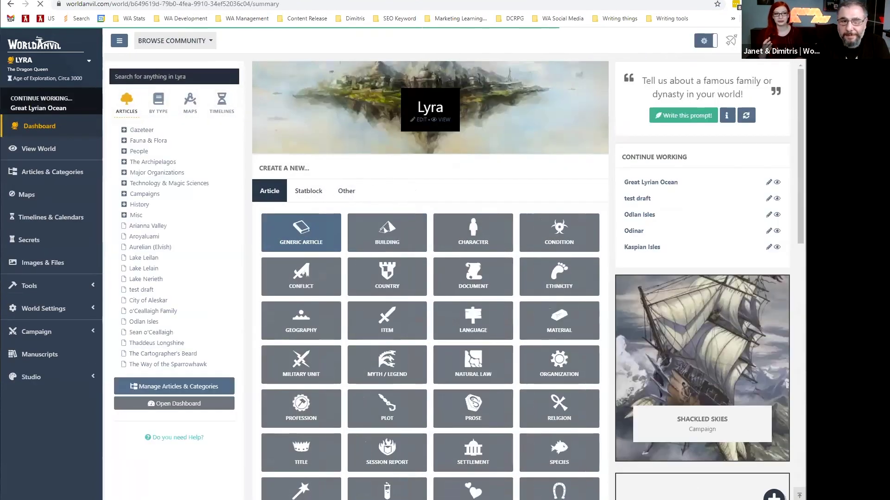
scroll(451, 220, "down", 2)
scroll(638, 37, "down", 2)
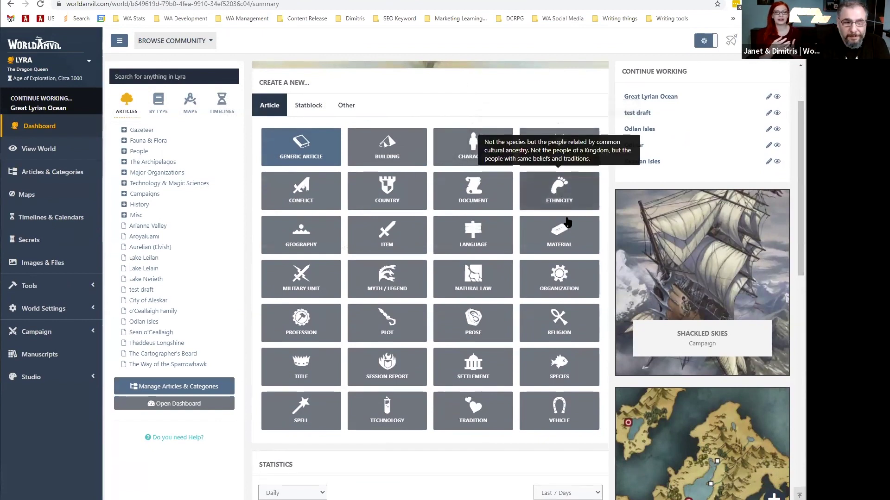
Start a new Character article for the Lyra world and scroll down its template form.
left_click(466, 148)
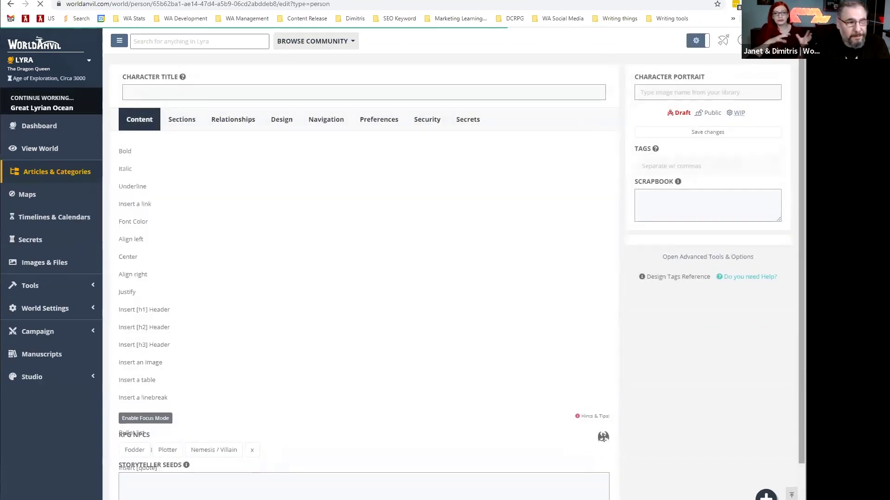
scroll(510, 385, "down", 1)
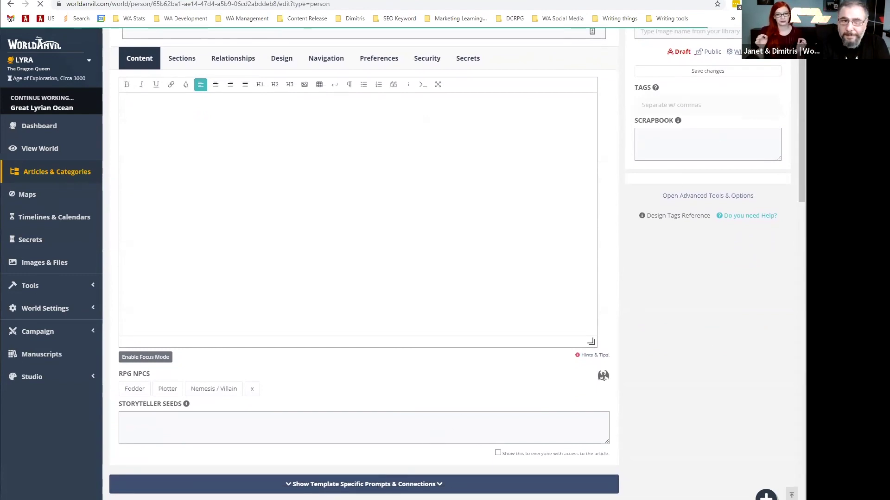
scroll(363, 264, "down", 9)
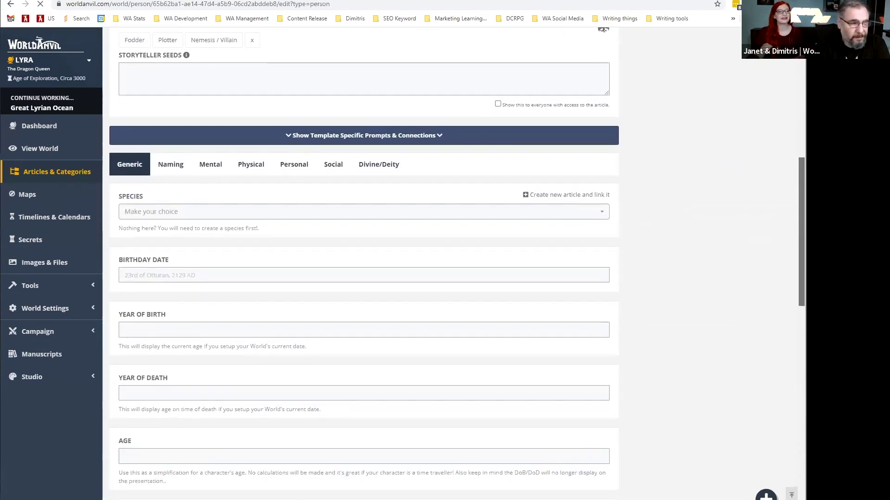
scroll(364, 264, "down", 1)
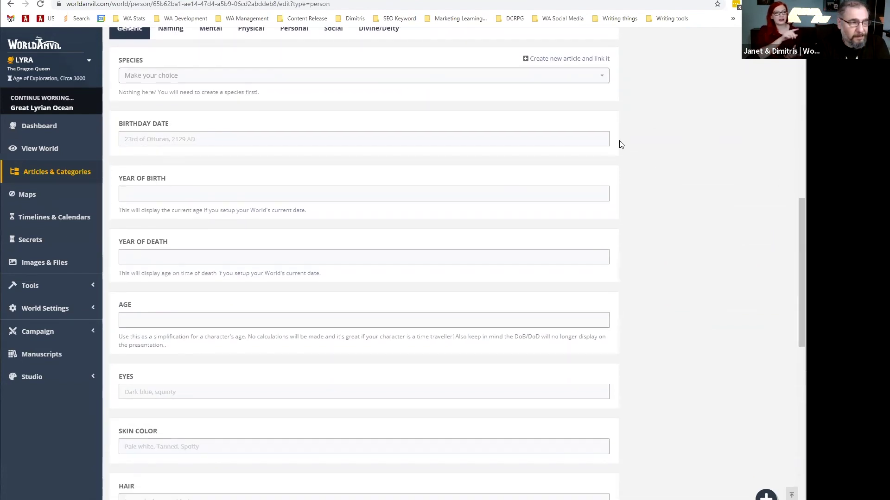
Check the species choices, naming fields and mental history prompts of the character template.
left_click(181, 77)
left_click(170, 52)
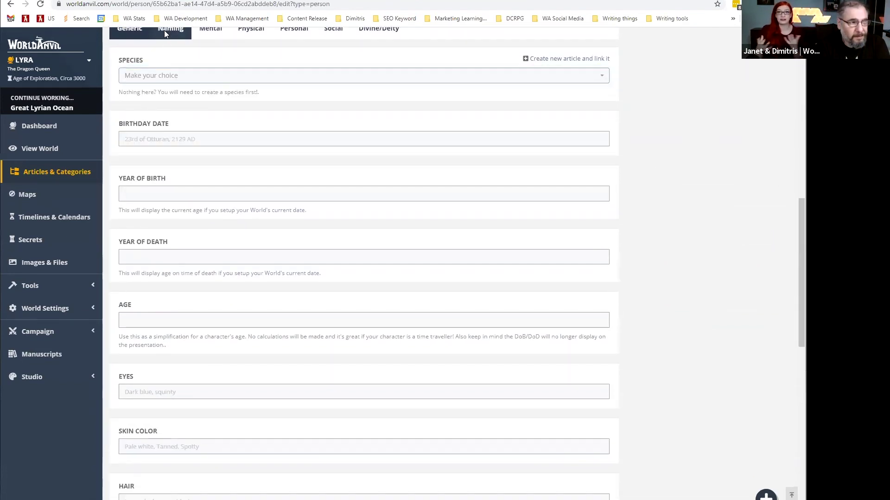
left_click(167, 31)
left_click(217, 204)
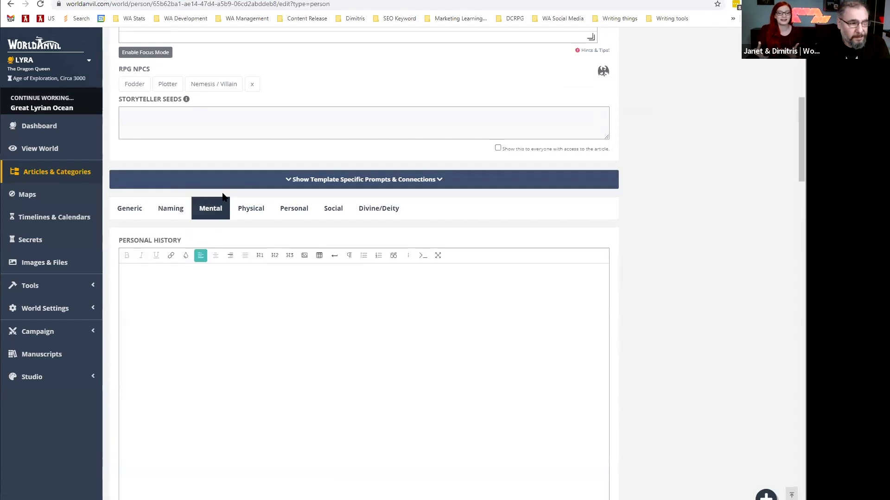
scroll(230, 178, "down", 5)
scroll(231, 179, "down", 8)
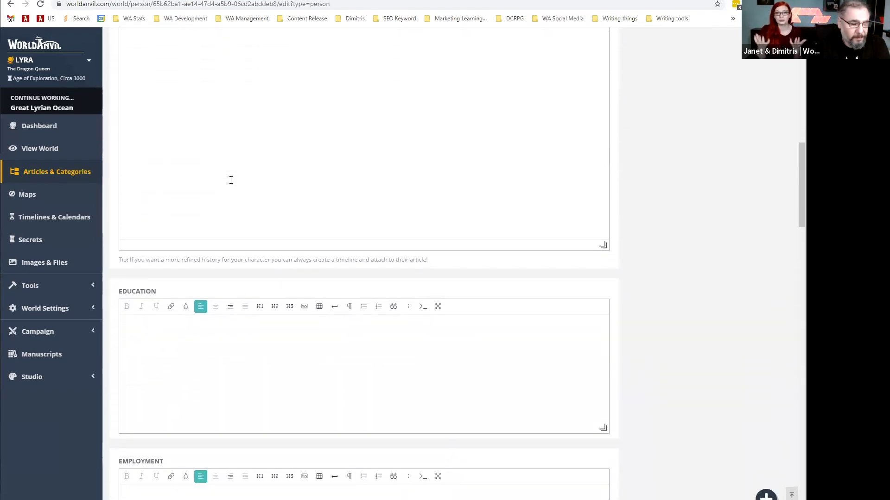
scroll(231, 179, "down", 8)
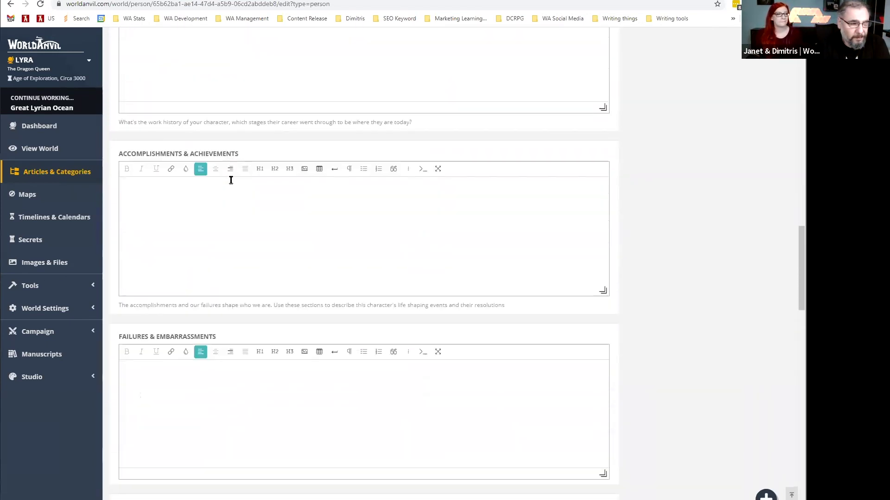
scroll(231, 183, "down", 11)
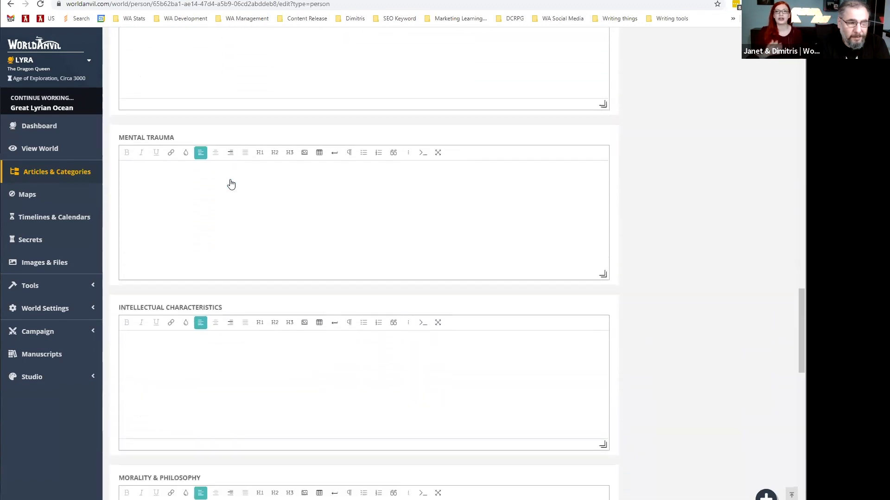
scroll(231, 180, "up", 19)
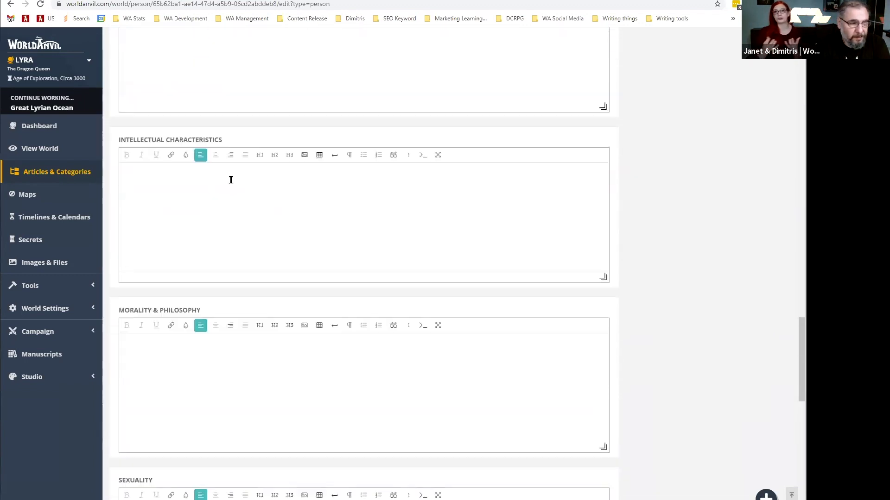
scroll(230, 180, "up", 10)
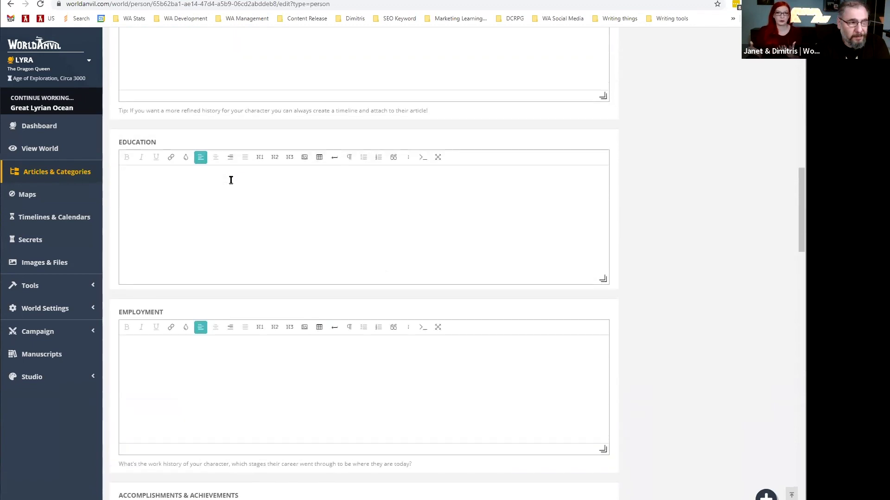
Review the Physical, Personal, Social and Divine/Deity prompts, then place the cursor in the Content editor.
left_click(240, 167)
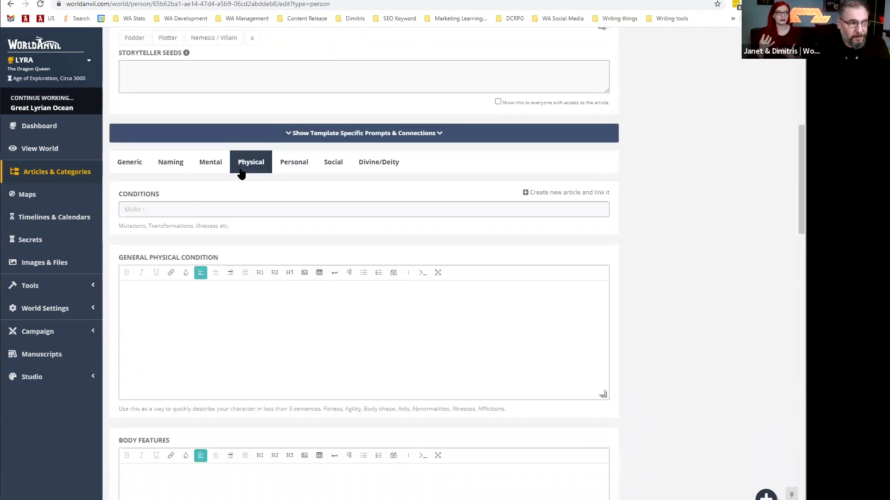
scroll(272, 215, "down", 2)
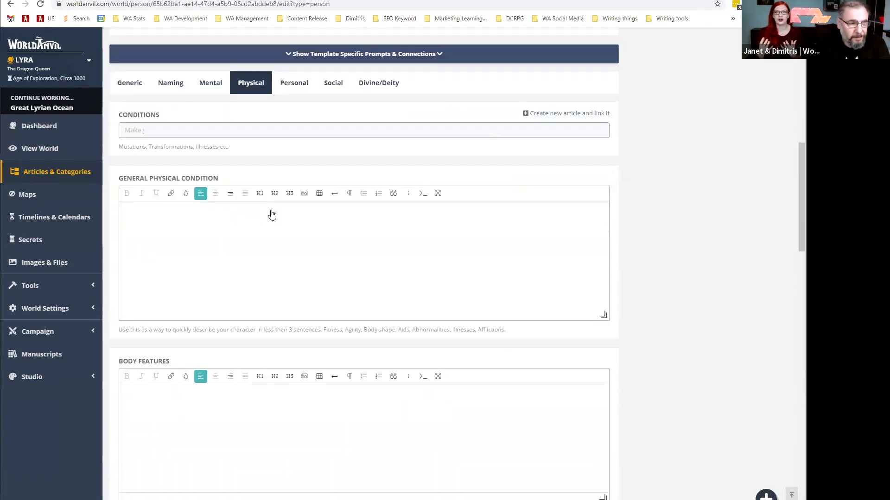
left_click(287, 83)
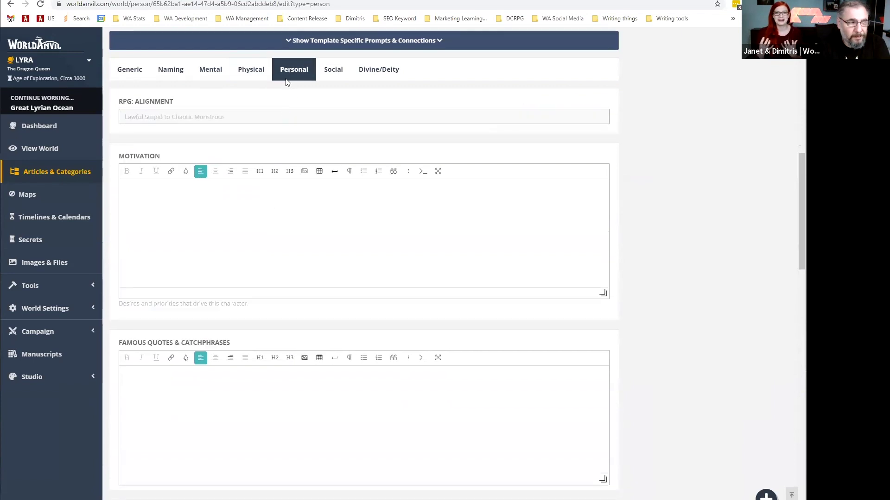
scroll(308, 130, "down", 8)
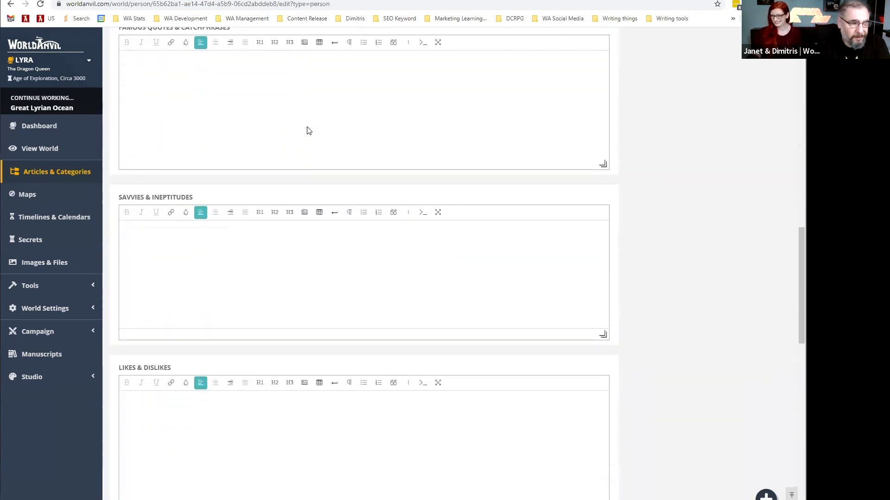
scroll(308, 130, "down", 11)
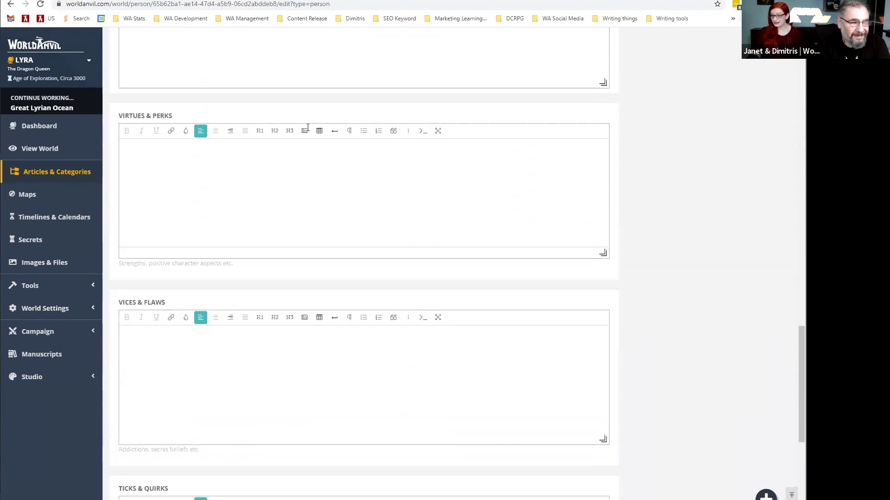
scroll(308, 127, "down", 3)
scroll(308, 127, "up", 10)
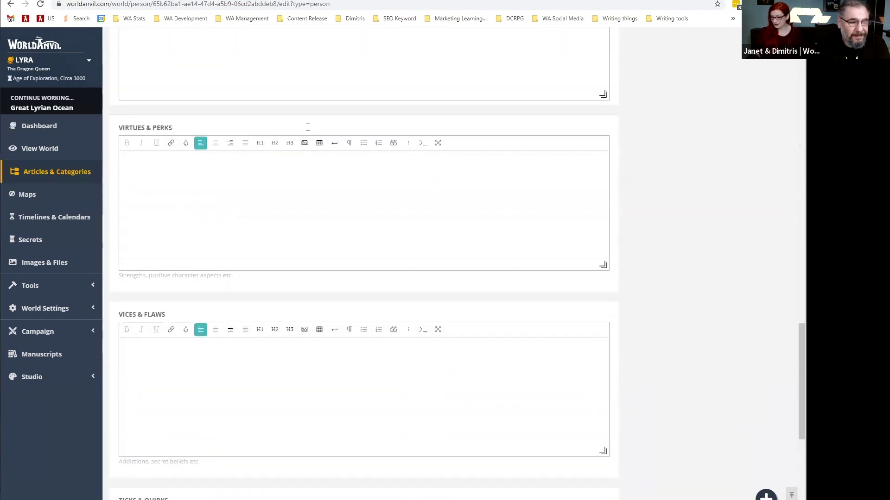
scroll(308, 128, "up", 14)
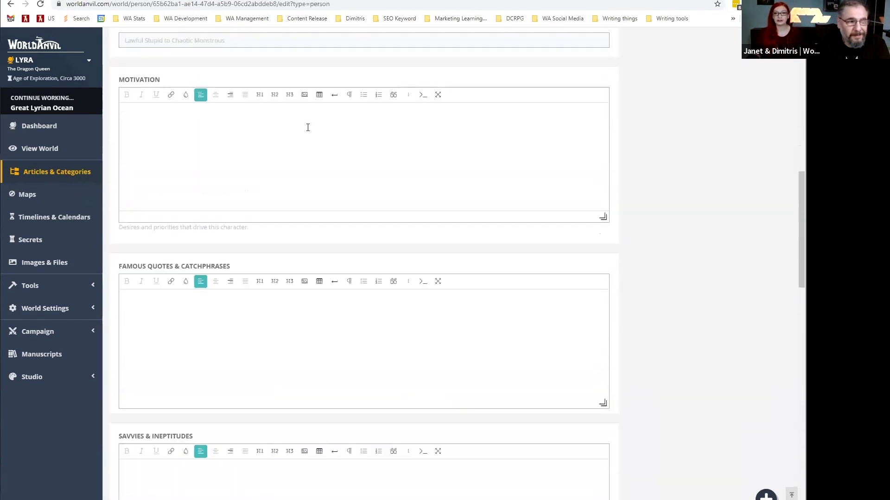
left_click(330, 130)
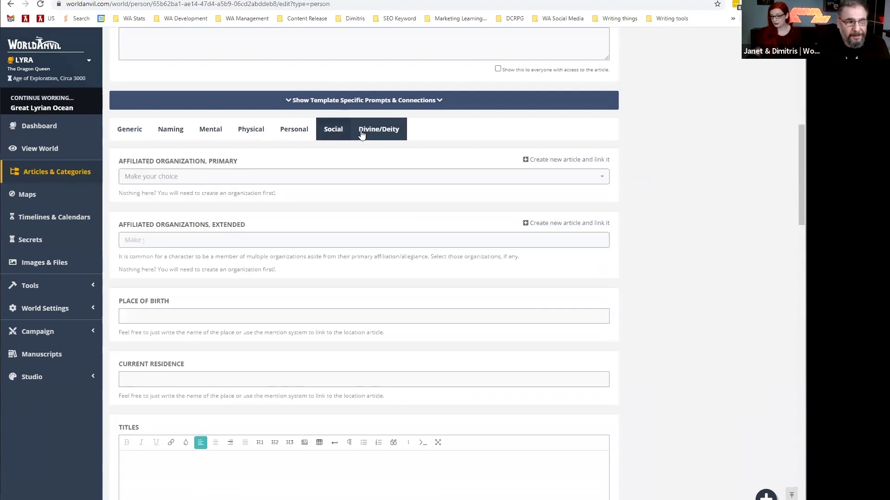
left_click(362, 132)
scroll(361, 134, "down", 1)
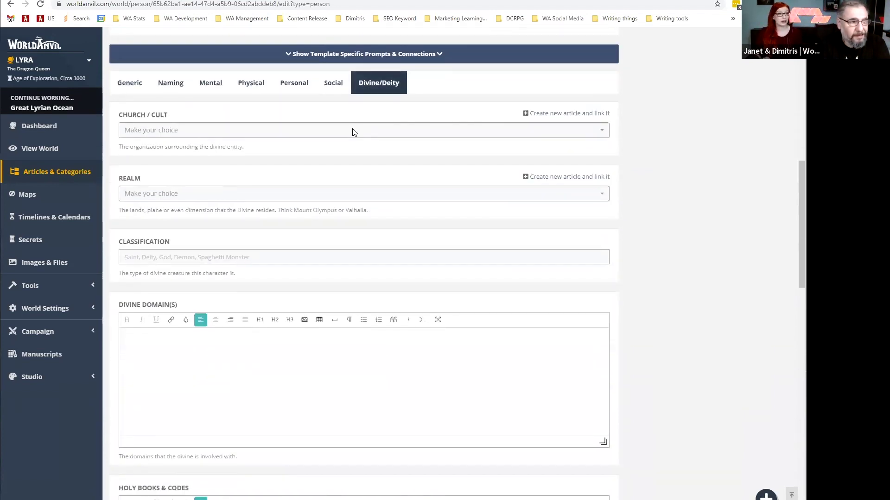
scroll(327, 135, "up", 9)
left_click(283, 152)
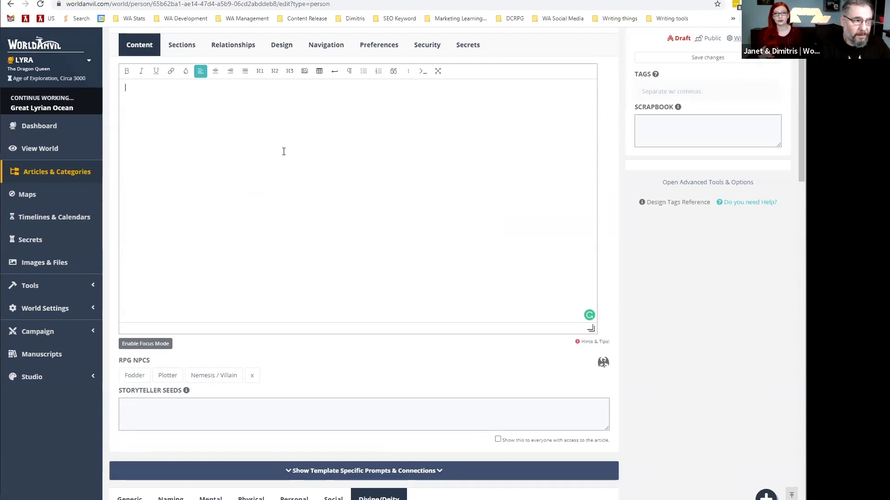
type("GE")
key("BackSpace")
type("eorg ")
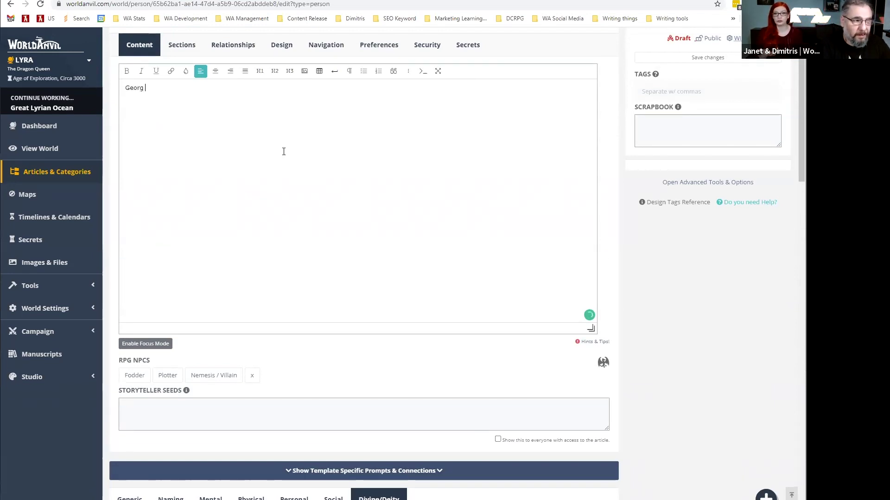
type(" was p")
key("BackSpace")
type("born in ")
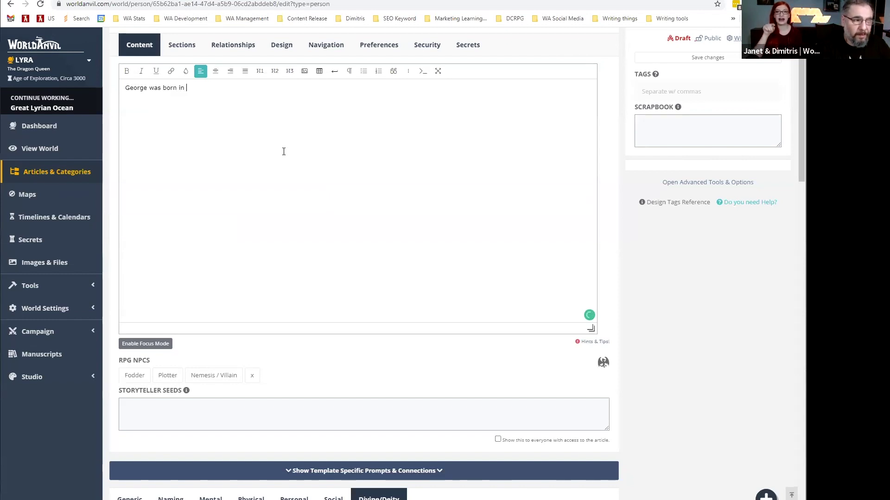
type("@lyra")
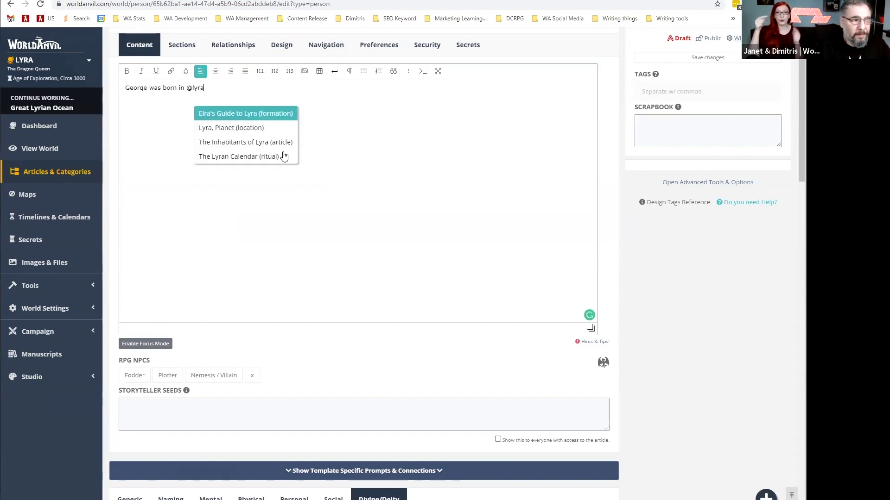
key("Down")
key("Down")
left_click(269, 131)
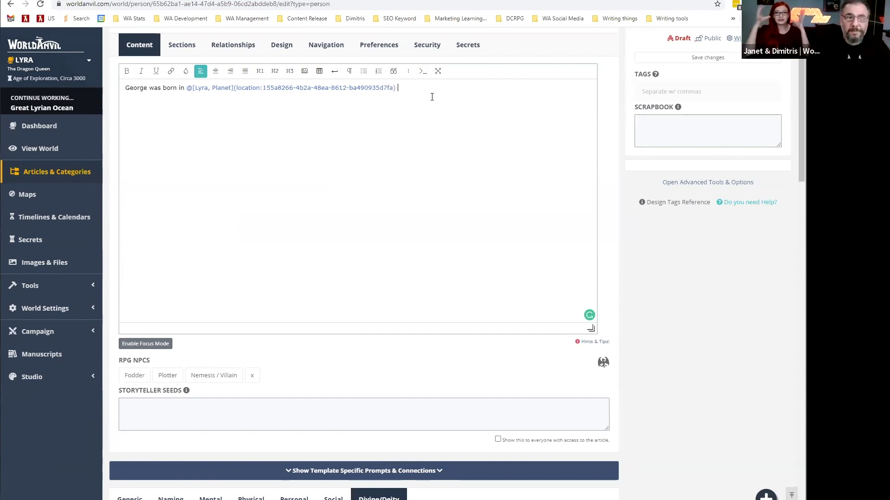
scroll(622, 156, "up", 2)
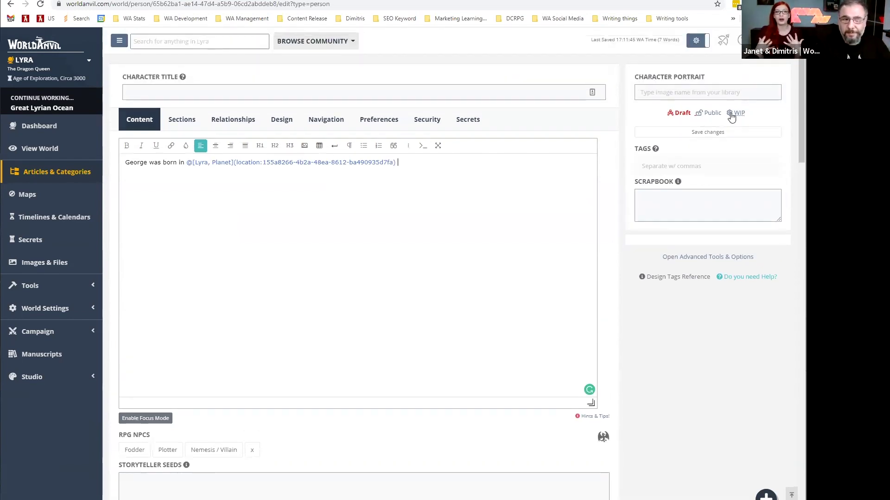
left_click(680, 114)
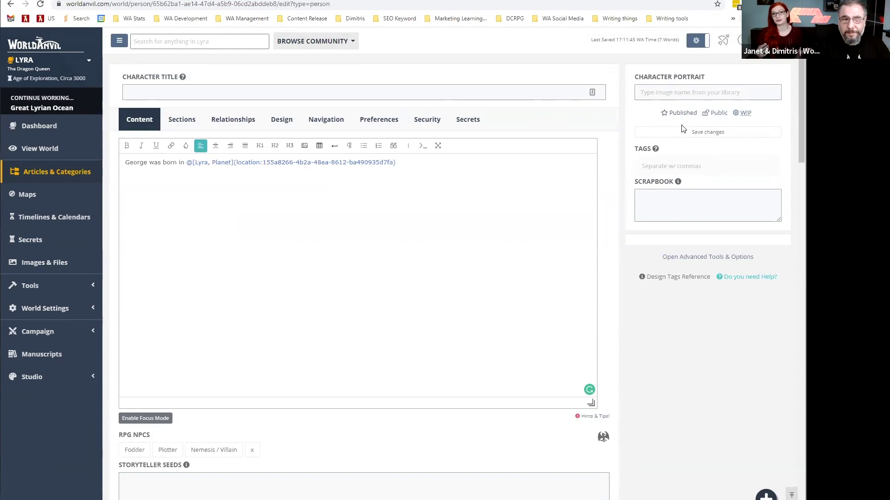
left_click(212, 95)
type("Geo")
type("r")
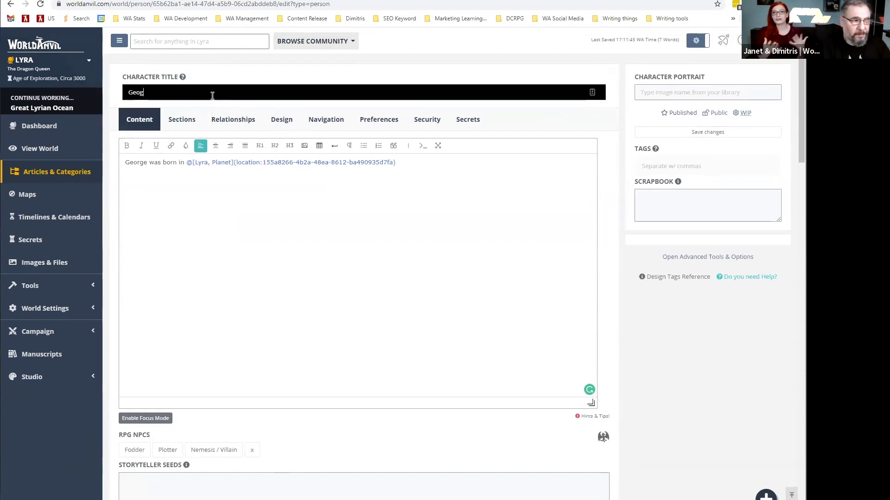
type("ge Hightower")
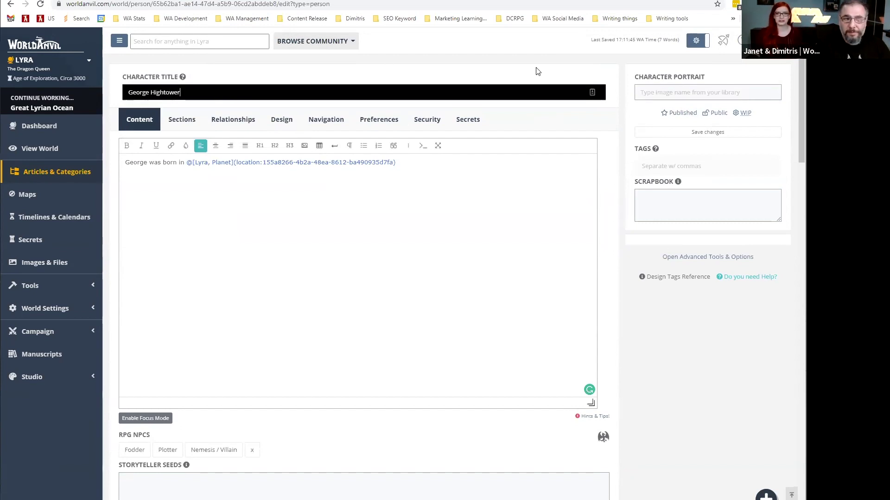
View the public George Hightower article page, scroll through it, and go back to the editor.
left_click(747, 134)
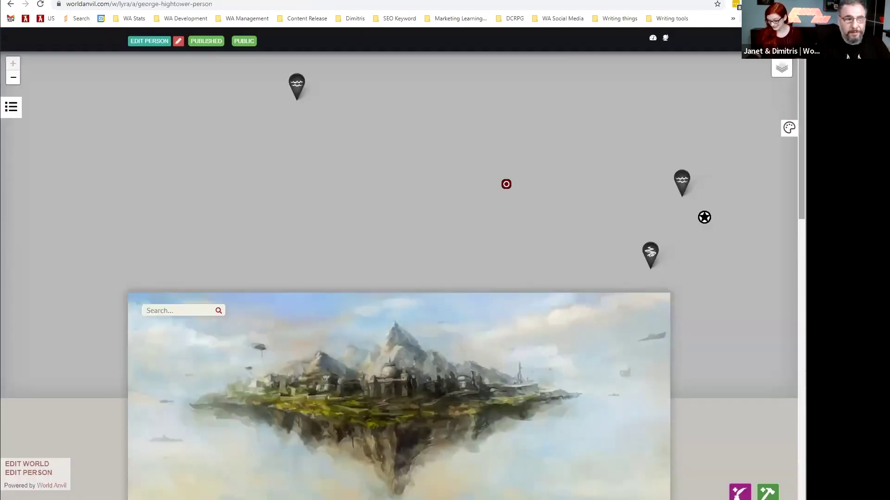
scroll(398, 278, "down", 1)
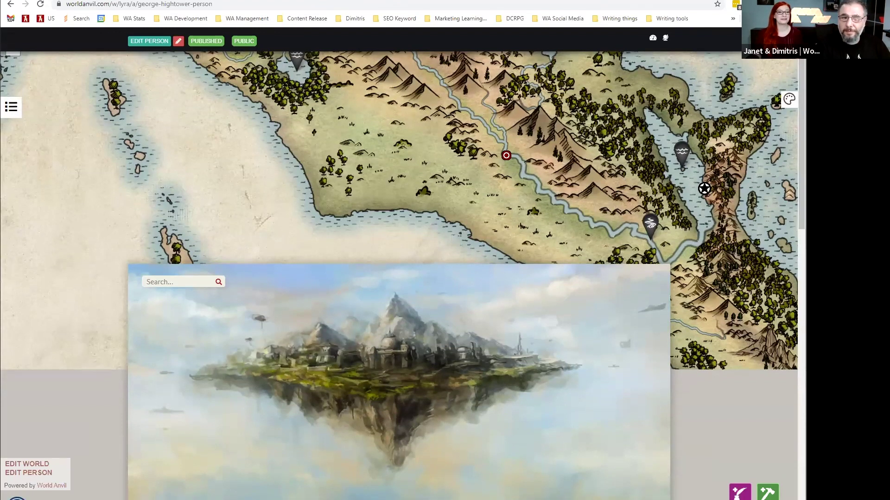
scroll(757, 222, "down", 4)
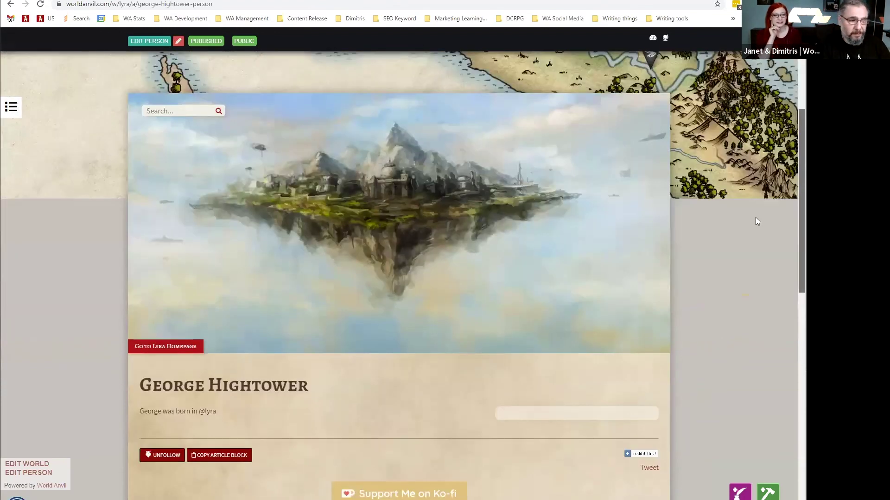
scroll(757, 222, "down", 2)
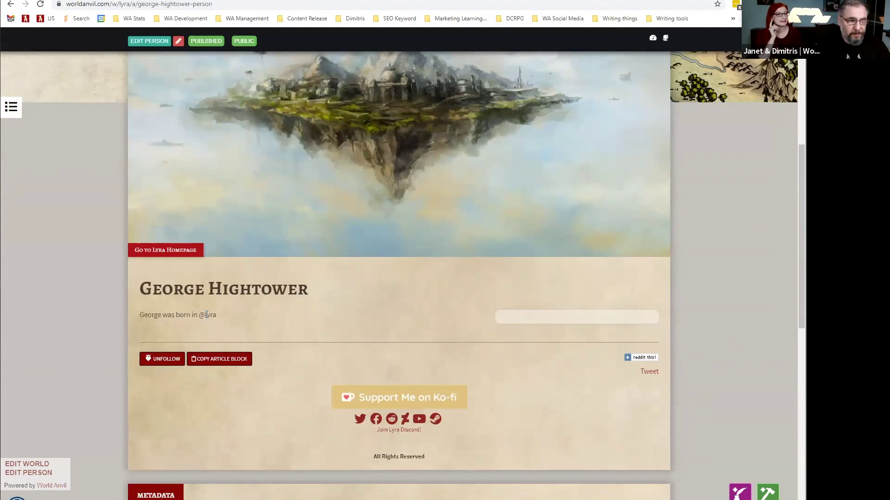
left_click(8, 5)
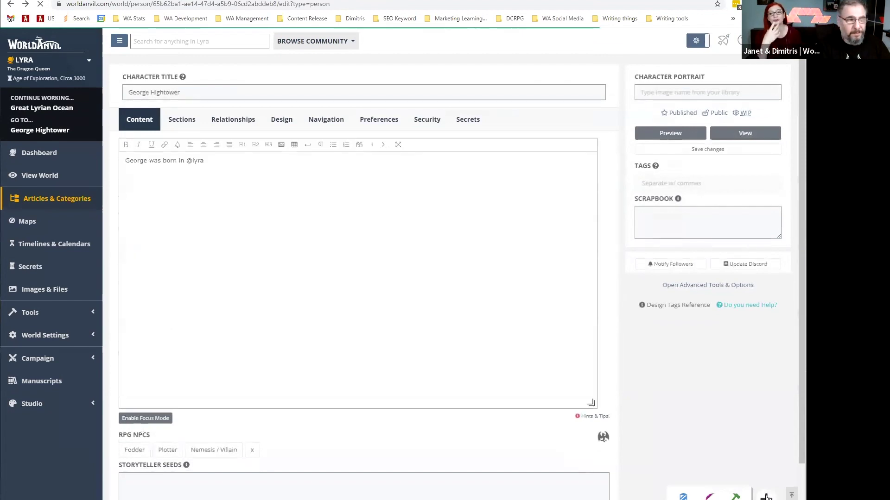
In Quick Article Creation, title a new article 'London' and choose the Settlement template.
left_click(362, 220)
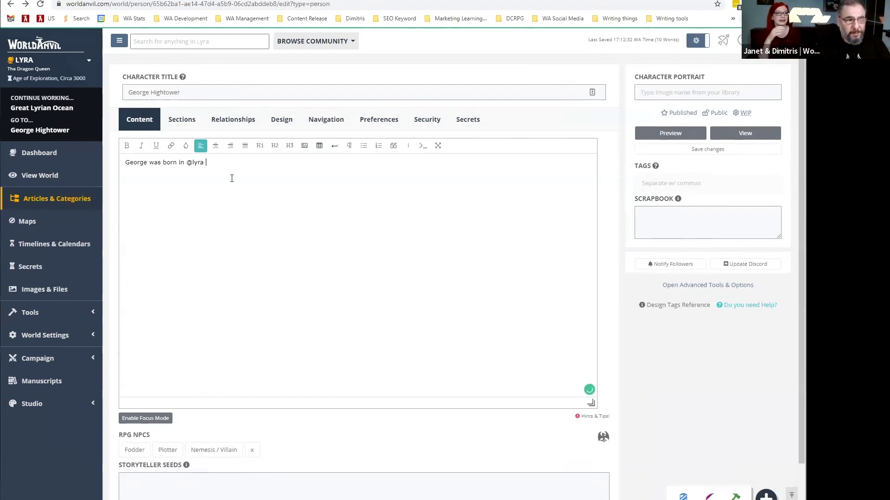
left_click(709, 496)
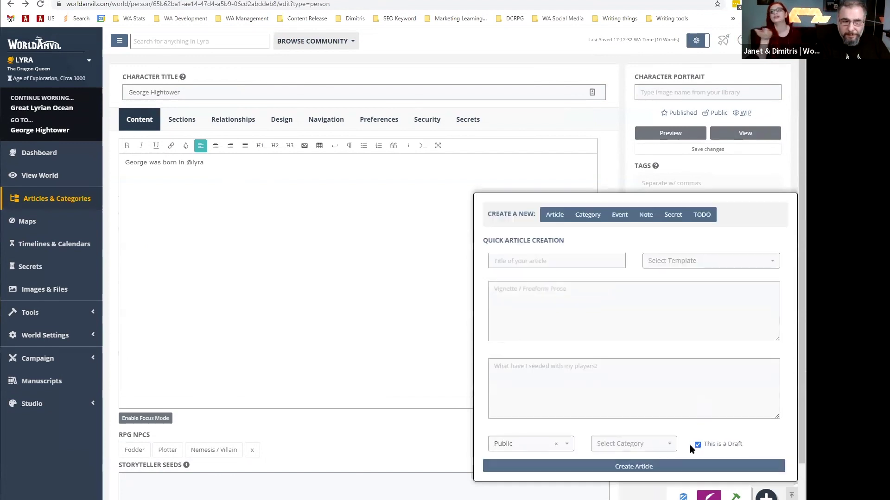
left_click(530, 262)
type("L")
key("BackSpace")
type("London")
key("Tab")
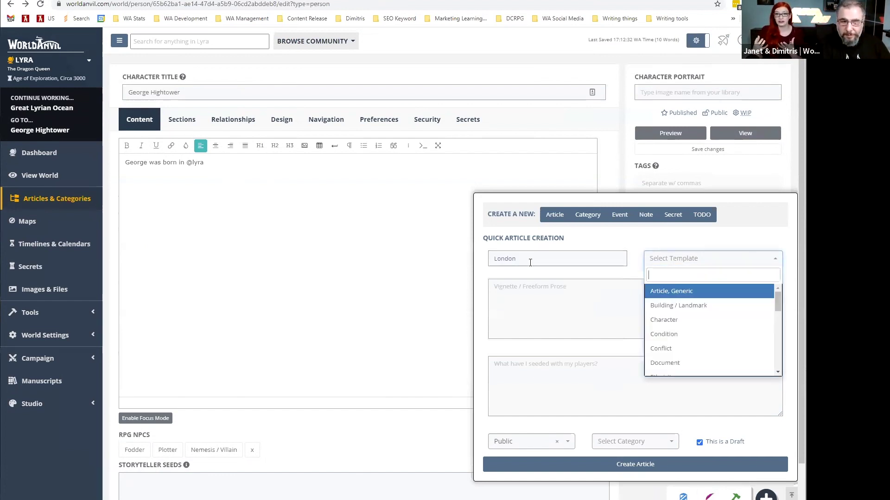
type("set")
key("Return")
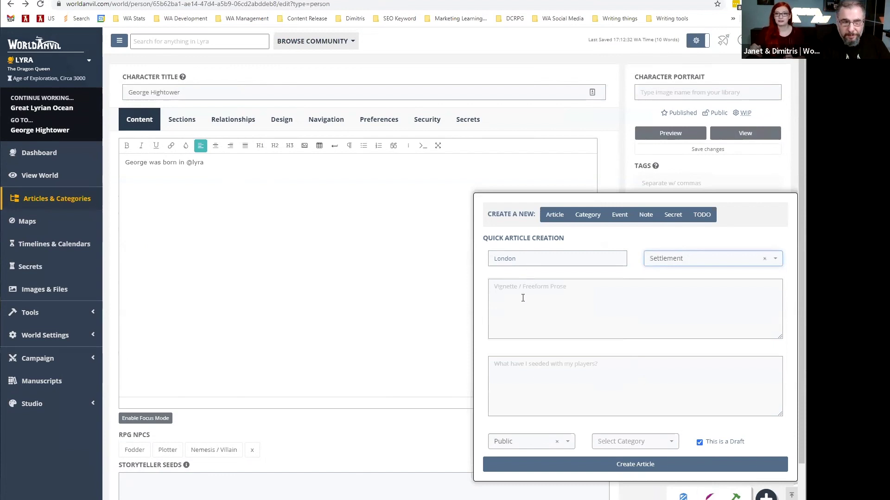
Add the vignette 'The greatest city in the world of Lyra', clear the draft flag, and create it.
left_click(522, 298)
type("T")
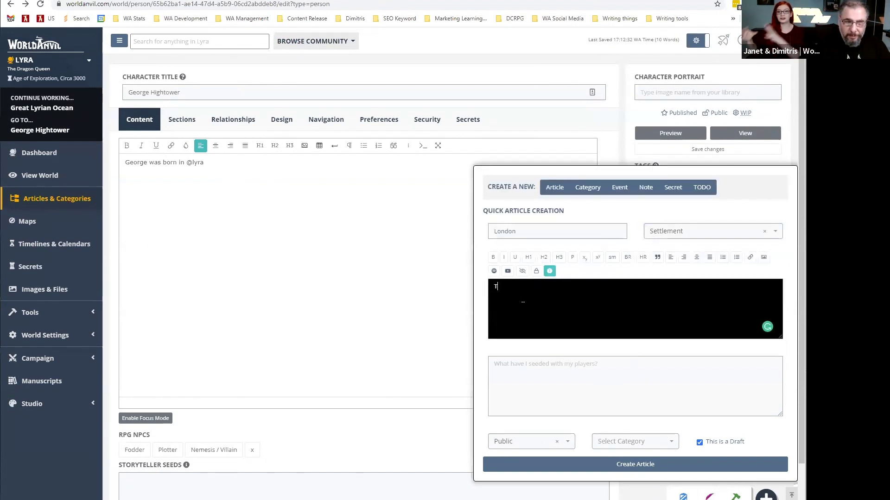
type("he greates")
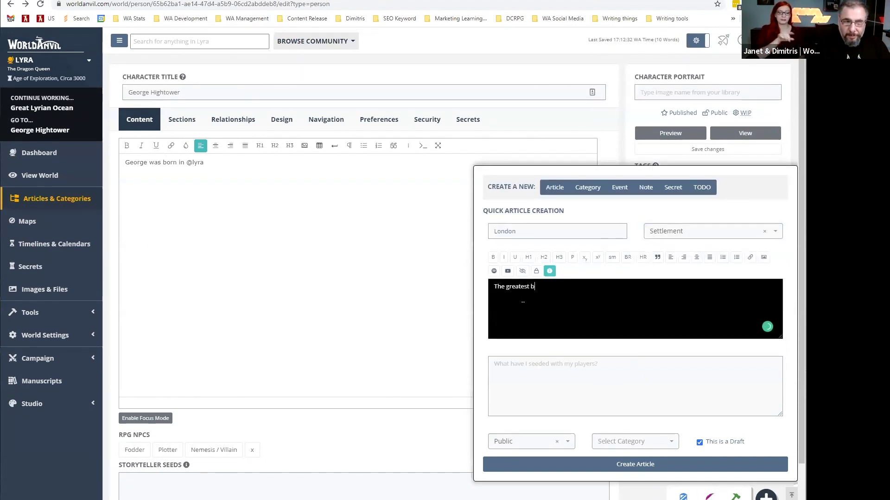
type("t c")
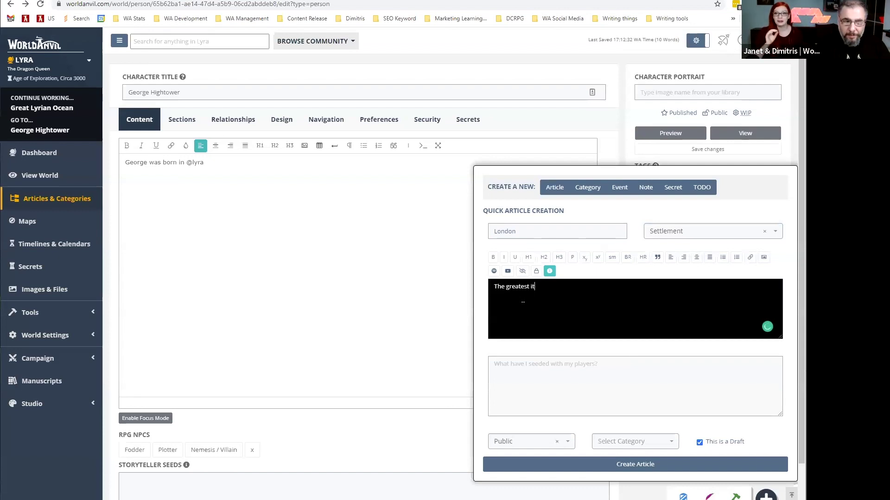
type("in the wor")
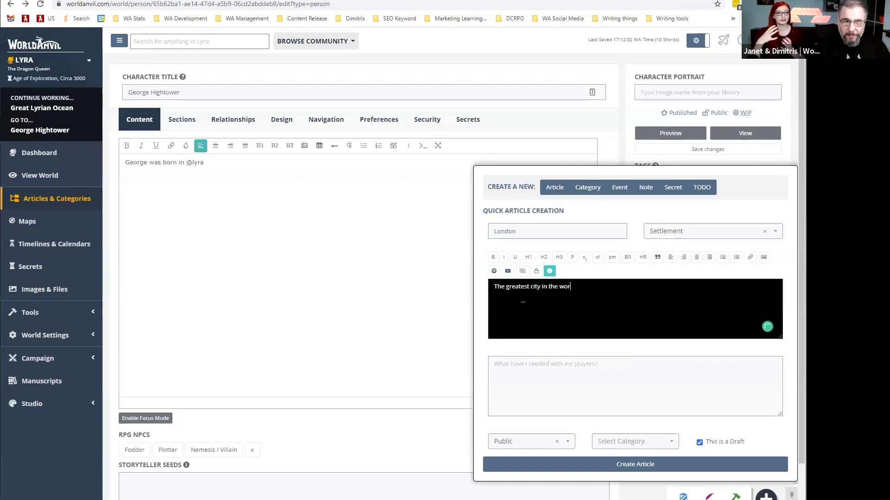
type("ty in the world of Lyra")
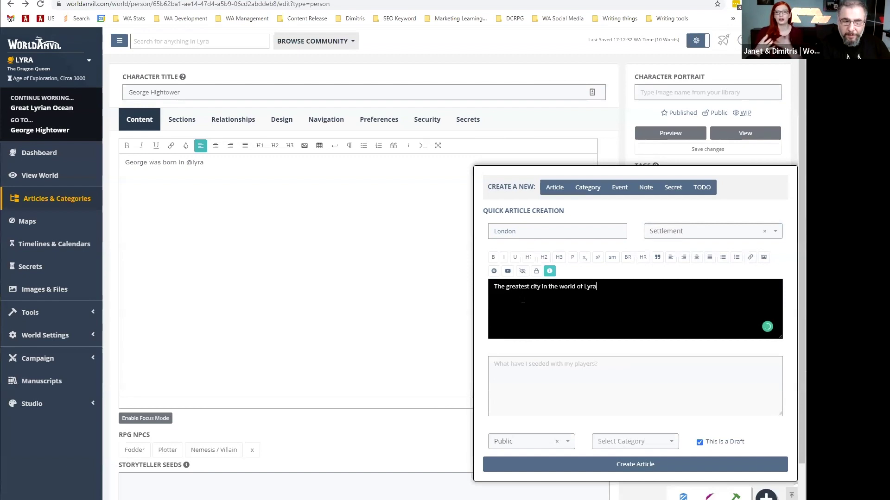
left_click(699, 442)
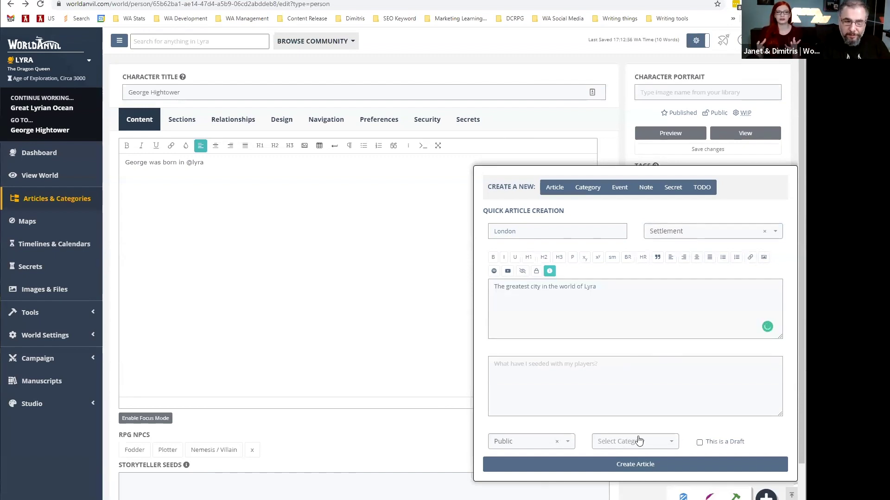
left_click(545, 464)
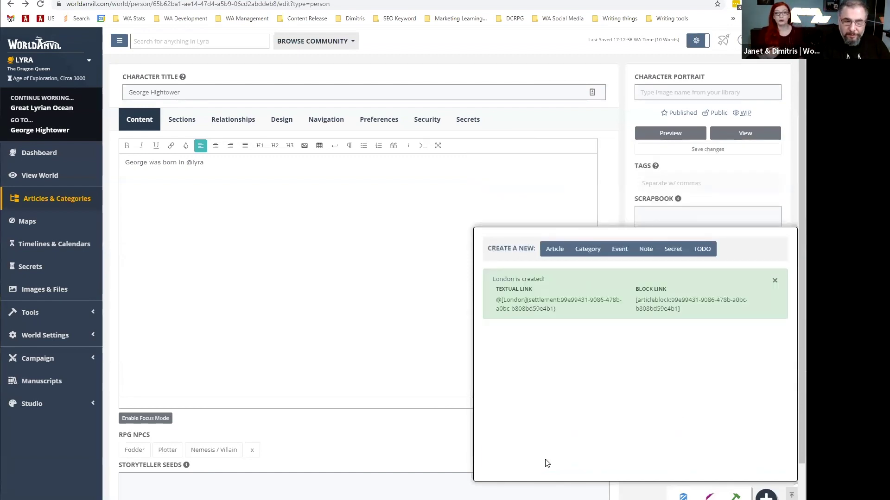
In the London article, add 'Famously known as the homecity of' plus a mention linking George Hightower.
left_click(510, 280)
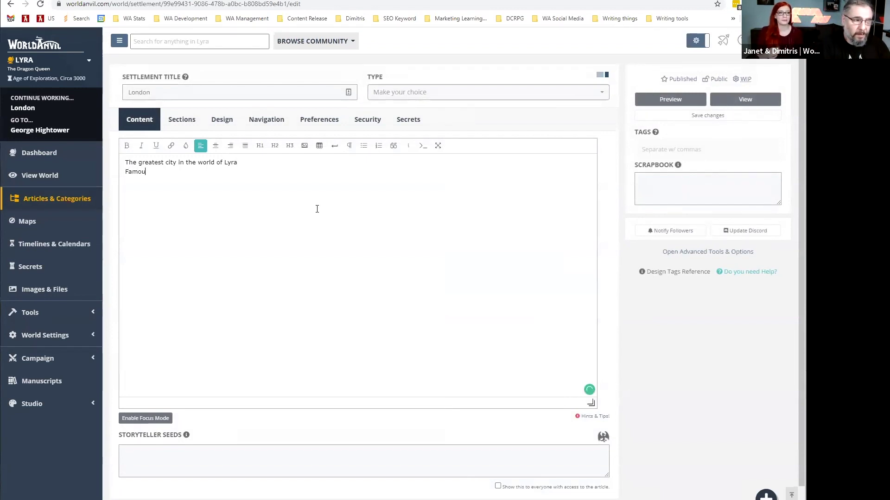
type("ly known")
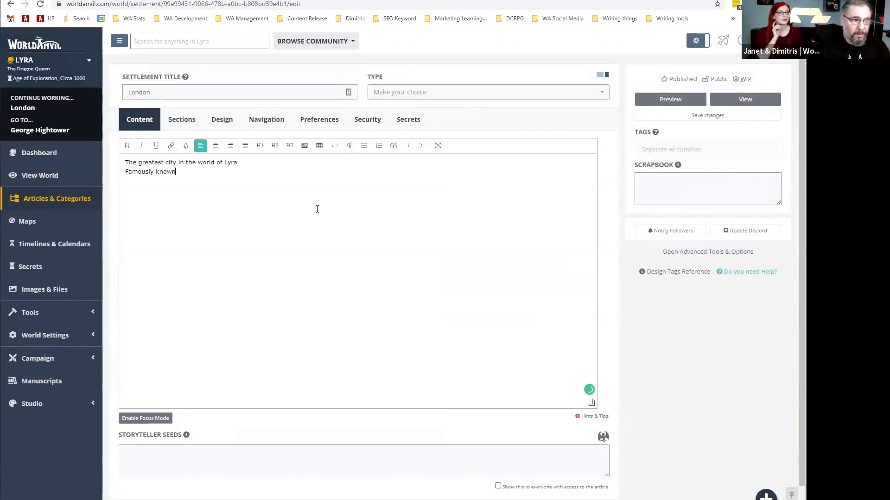
type(" as the homes")
type("ity of @georg")
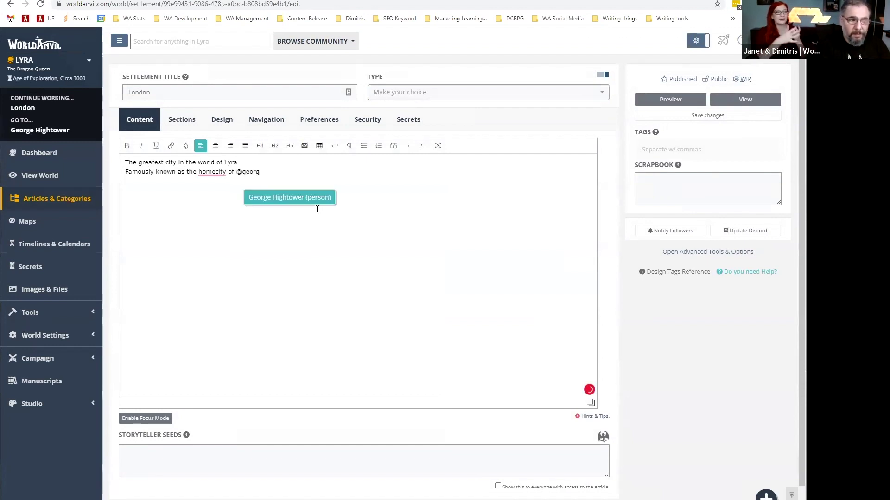
left_click(309, 198)
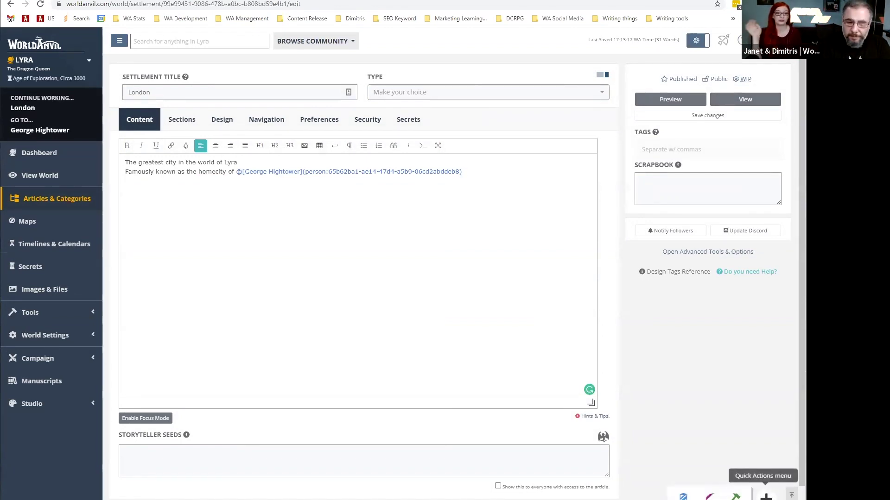
left_click(765, 495)
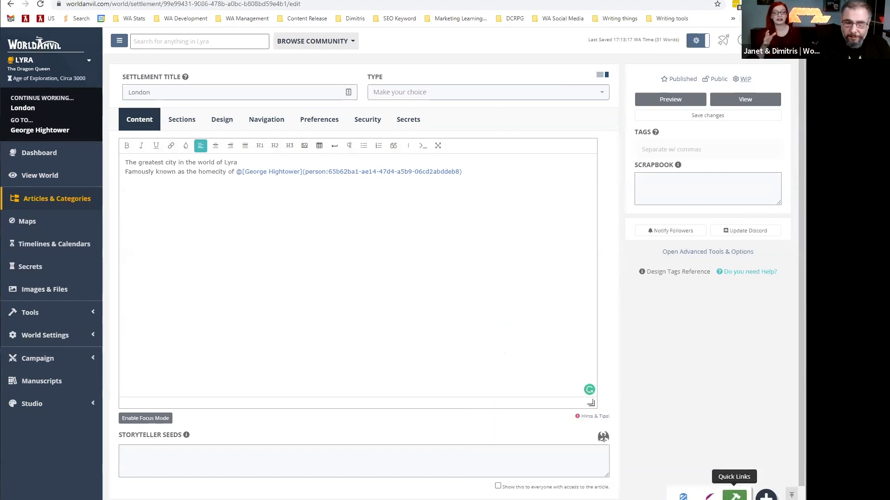
Upload the cyberpunk red jpg with the Quick Image Uploader and save it to the world.
left_click(686, 495)
left_click(647, 414)
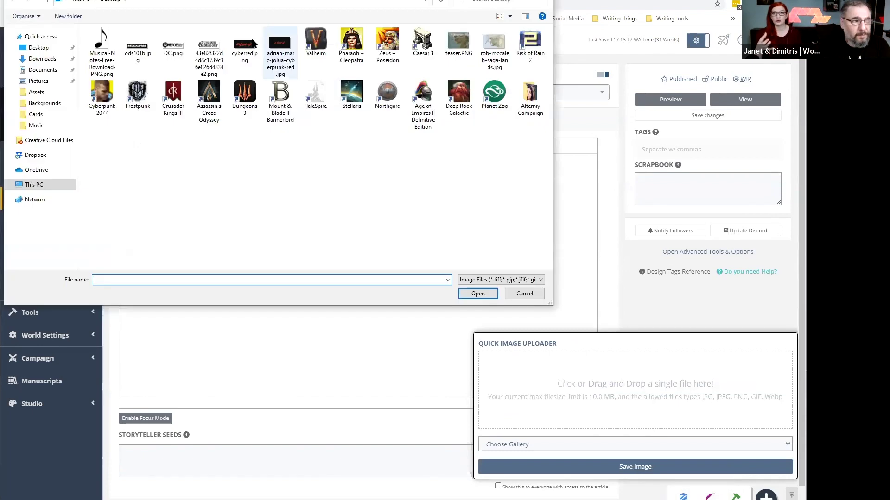
left_click(284, 50)
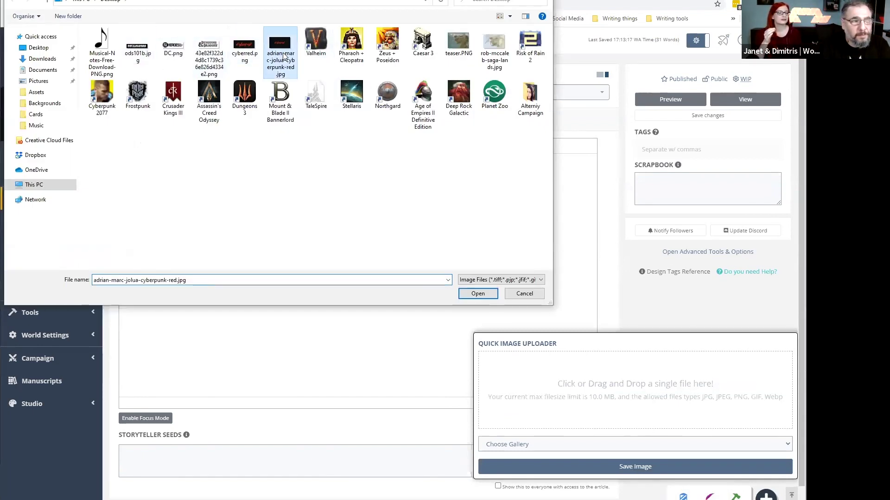
key("Return")
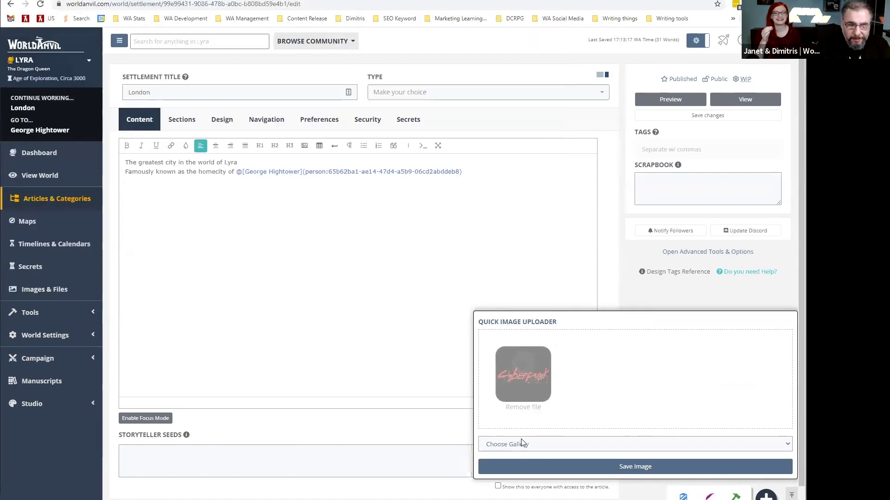
left_click(517, 464)
Copy the image's [img:…] embed tag and paste it into the London article body.
triple_click(490, 304)
right_click(491, 304)
left_click(505, 310)
left_click(240, 254)
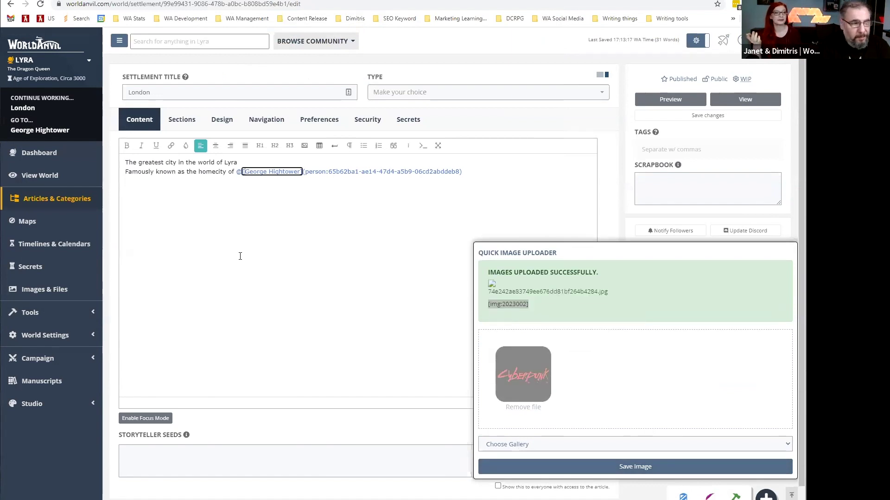
right_click(312, 244)
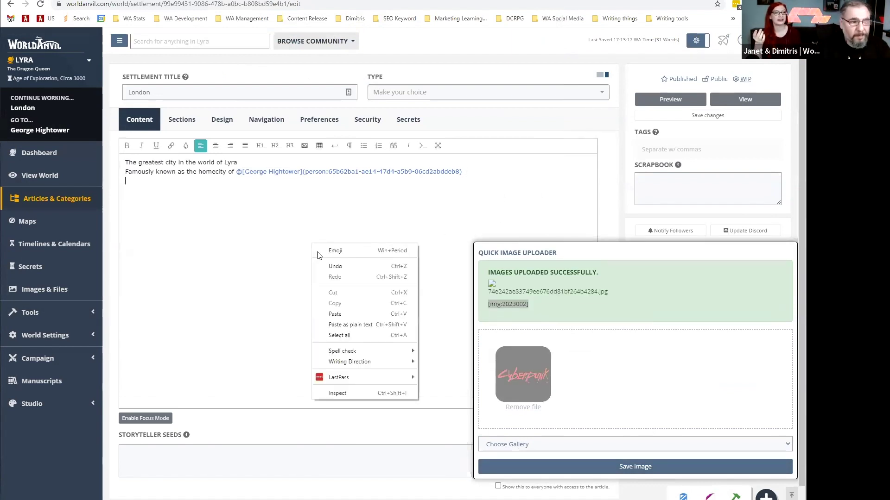
left_click(351, 314)
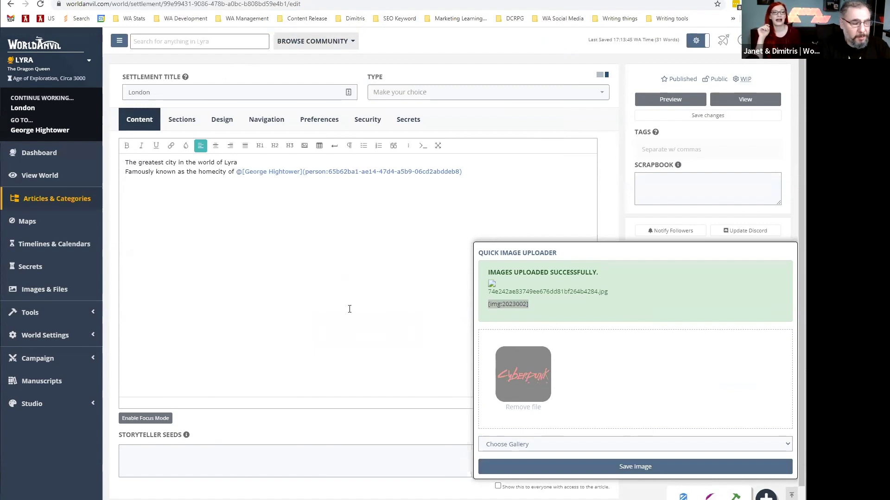
Close the uploader panels and start a new line below the embedded image.
left_click(735, 497)
left_click(734, 496)
left_click(274, 271)
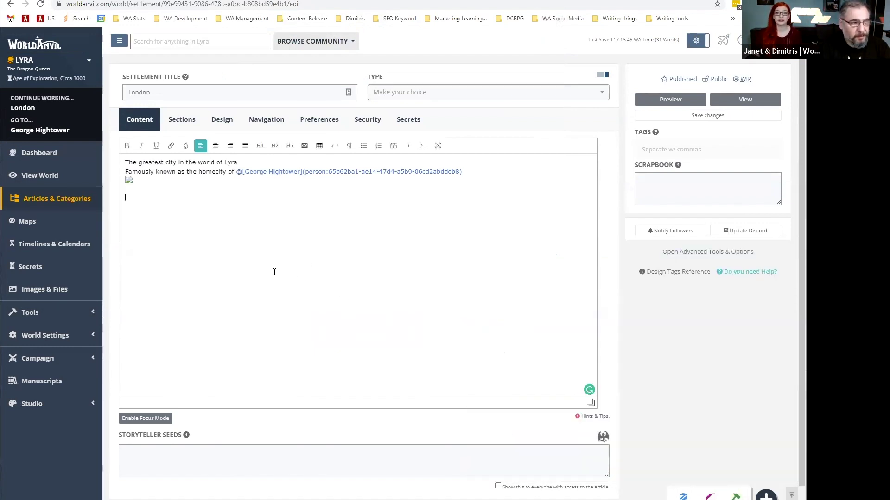
left_click(182, 119)
left_click(140, 119)
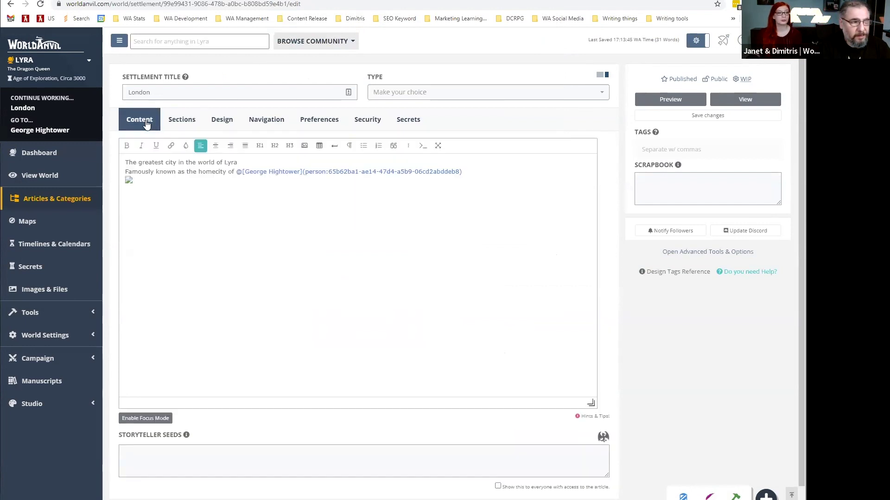
View London's public page and follow the George Hightower link into his person editor.
left_click(738, 99)
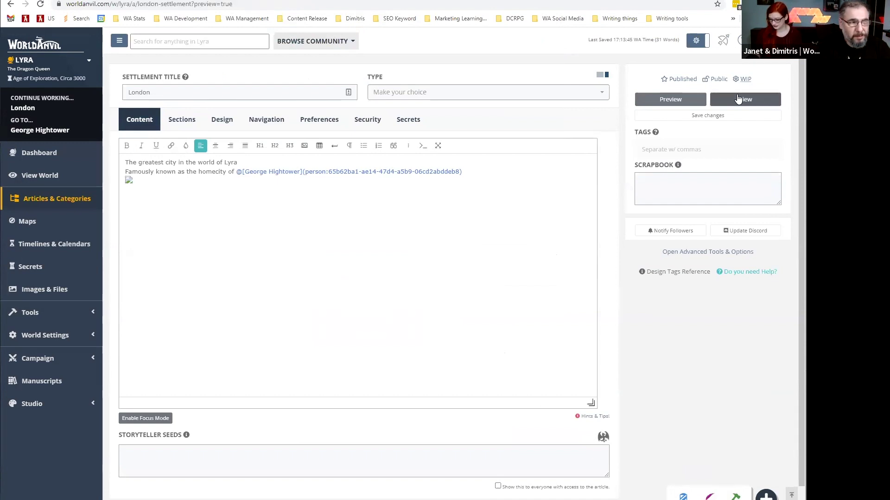
scroll(333, 401, "down", 6)
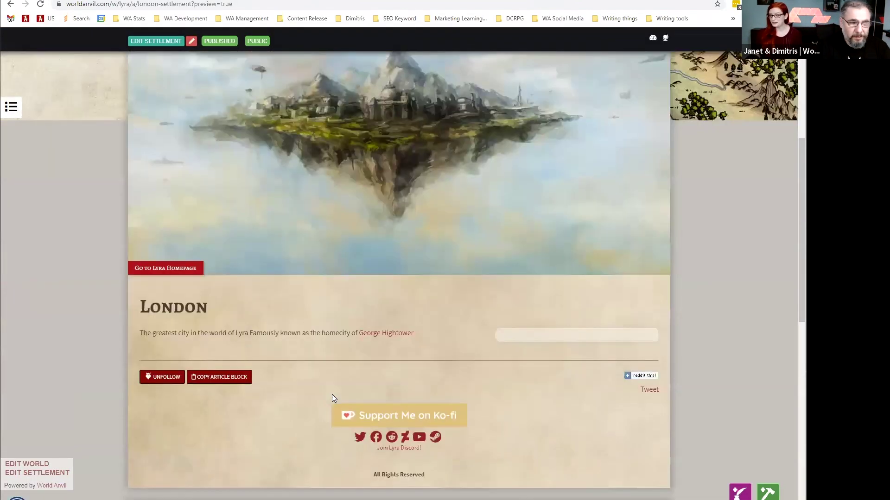
left_click(389, 333)
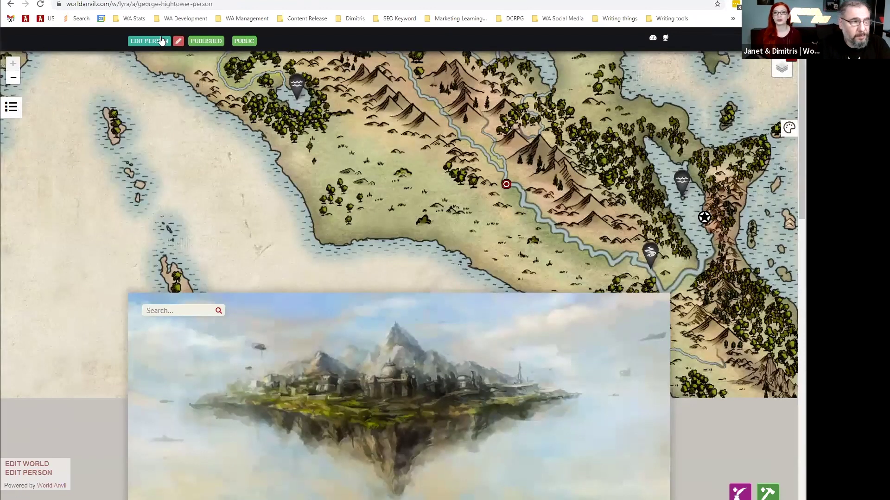
left_click(154, 42)
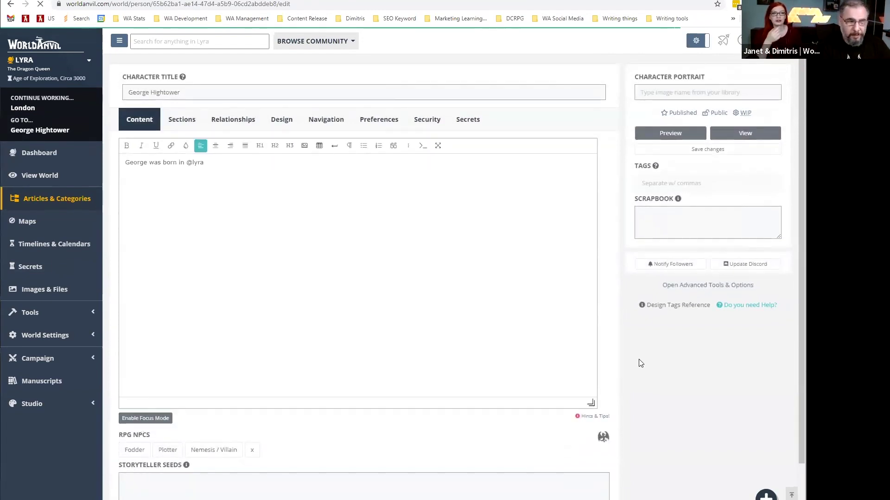
Jump to the Lyra maps list with the quick search 'l map'.
key("ctrl+space")
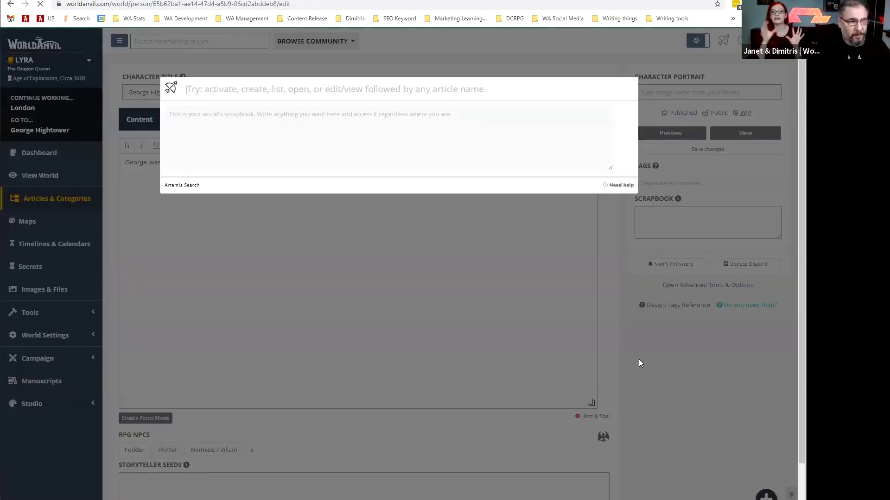
type("l map")
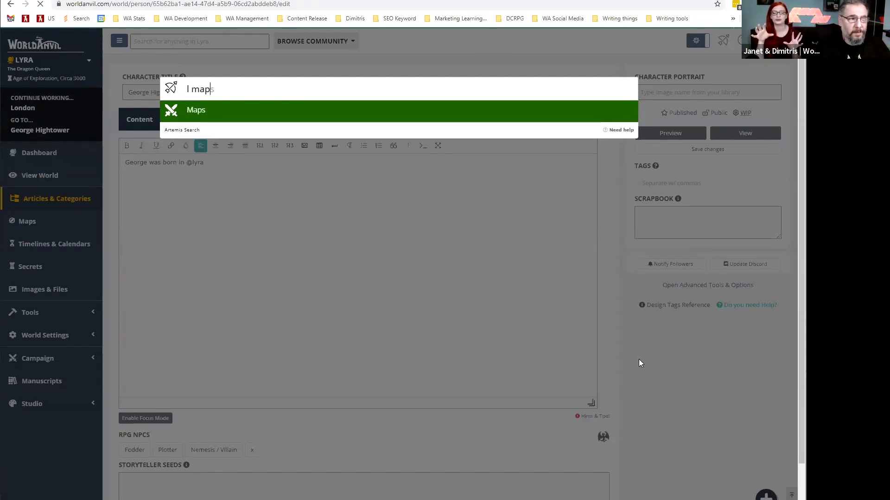
key("Return")
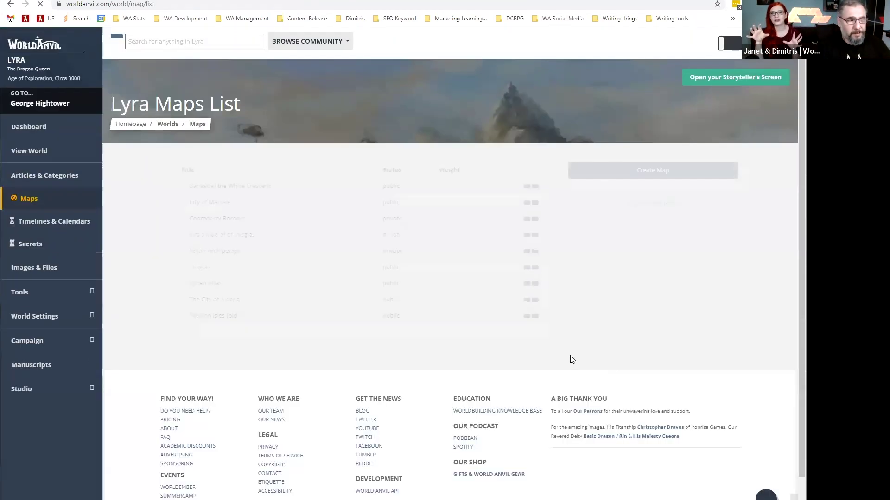
Go to the Lyra Timelines page with the quick search 'list time'.
key("ctrl+space")
type("list ")
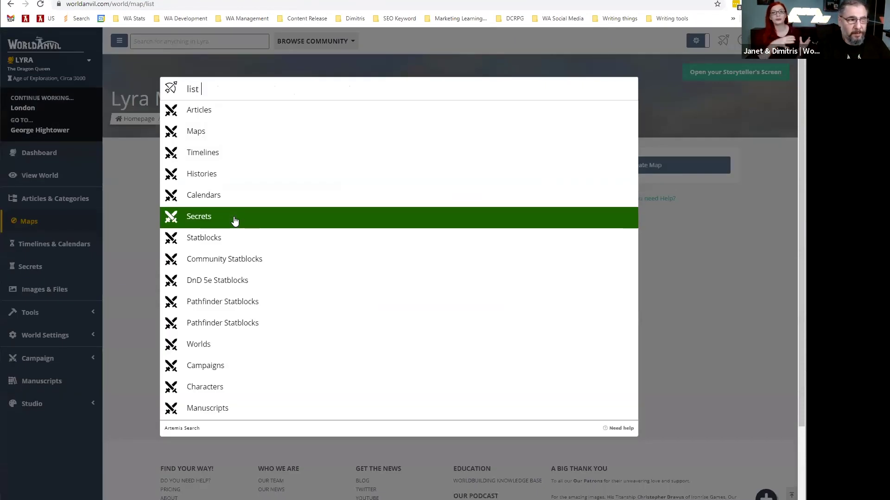
type("time")
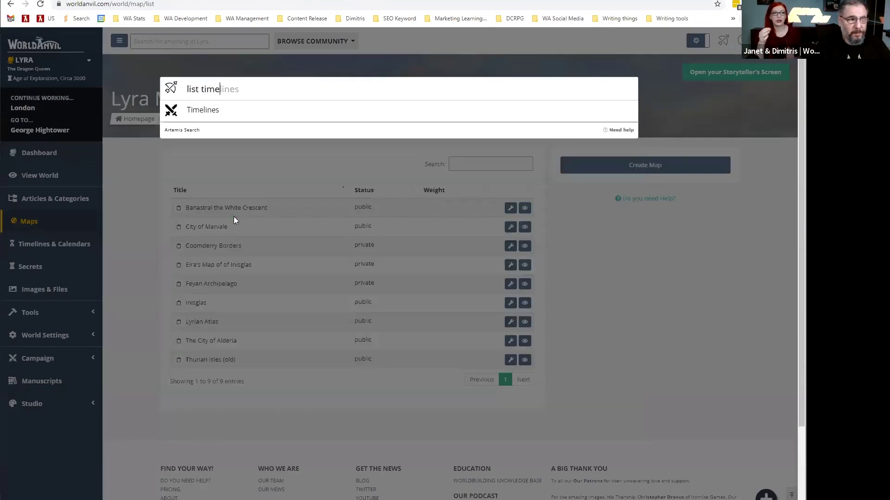
left_click(204, 117)
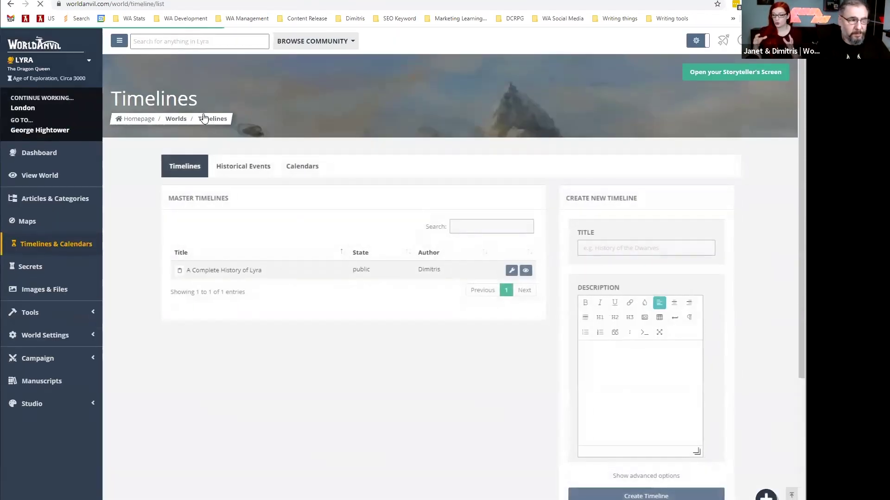
key("ctrl+space")
type("edit g")
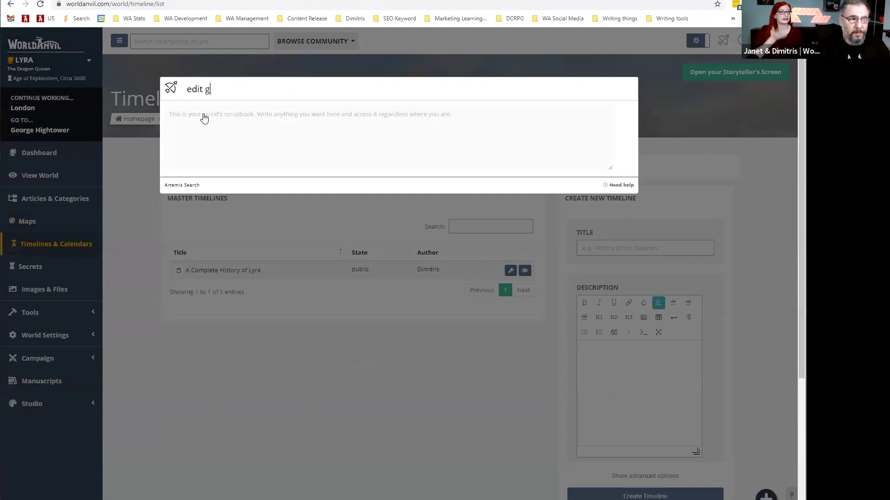
type("eo")
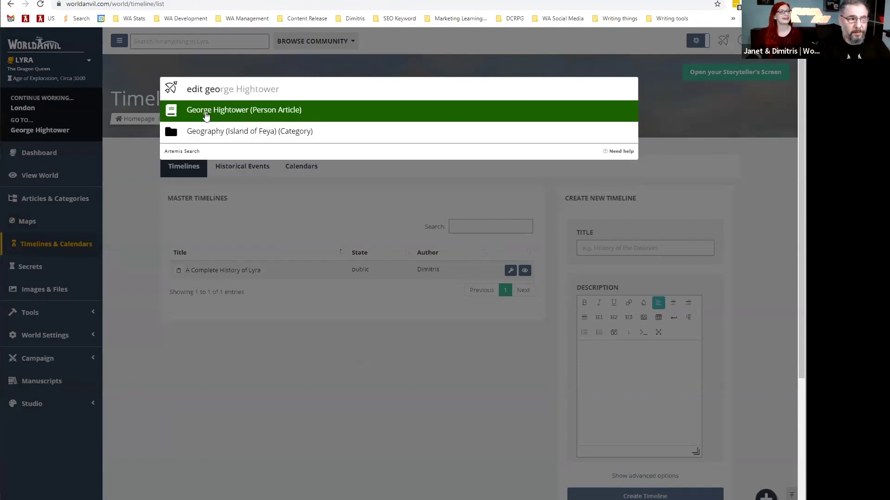
left_click(206, 116)
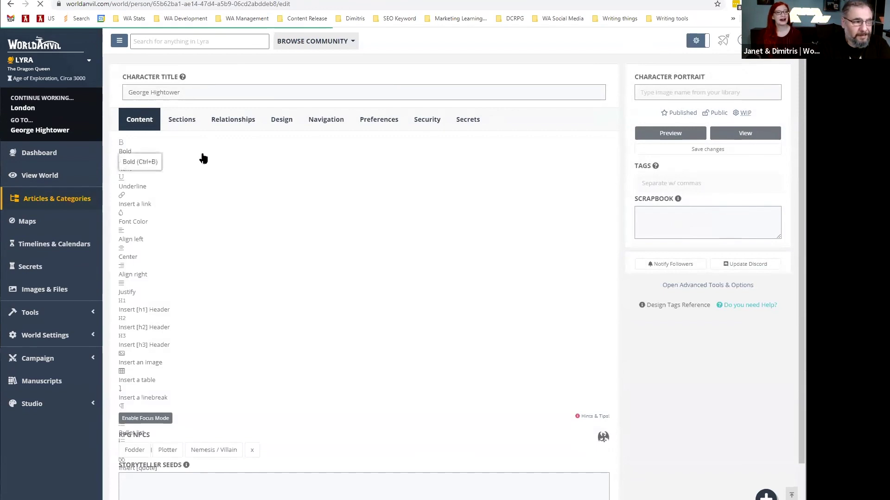
left_click_drag(186, 163, 204, 163)
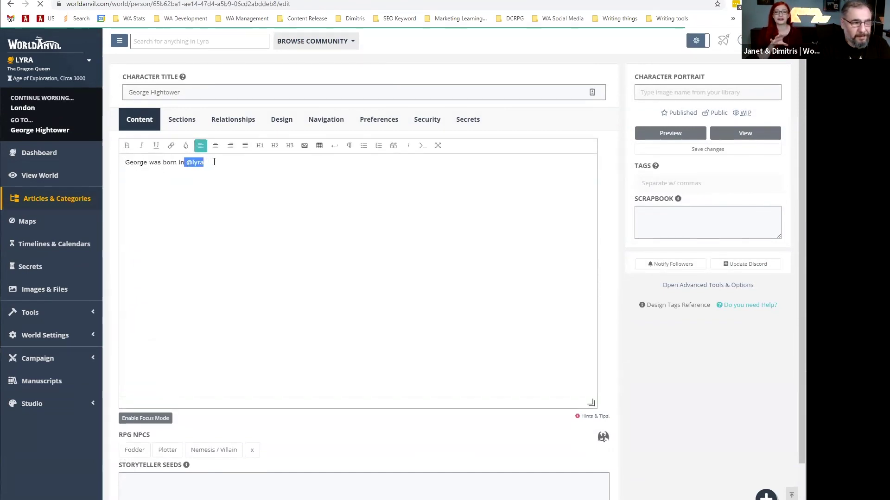
key("BackSpace")
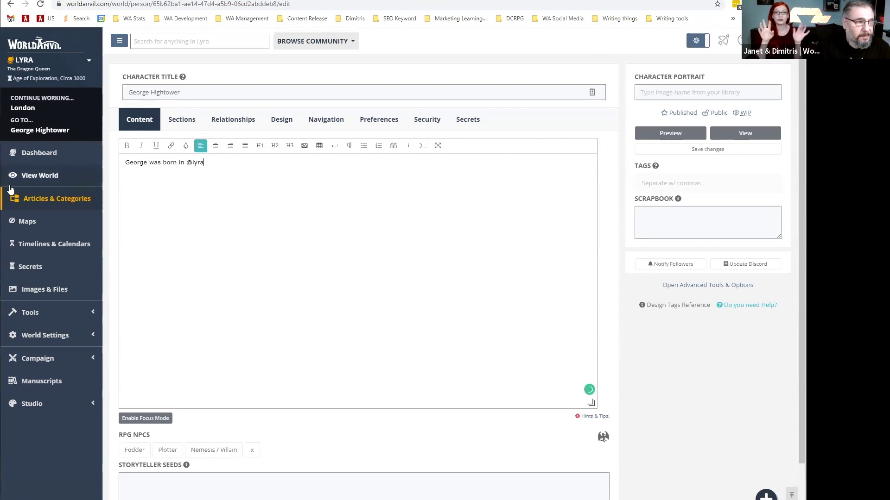
Search the Lyra world's articles for 'elf', preview the Angra article, then close its tab.
left_click(47, 198)
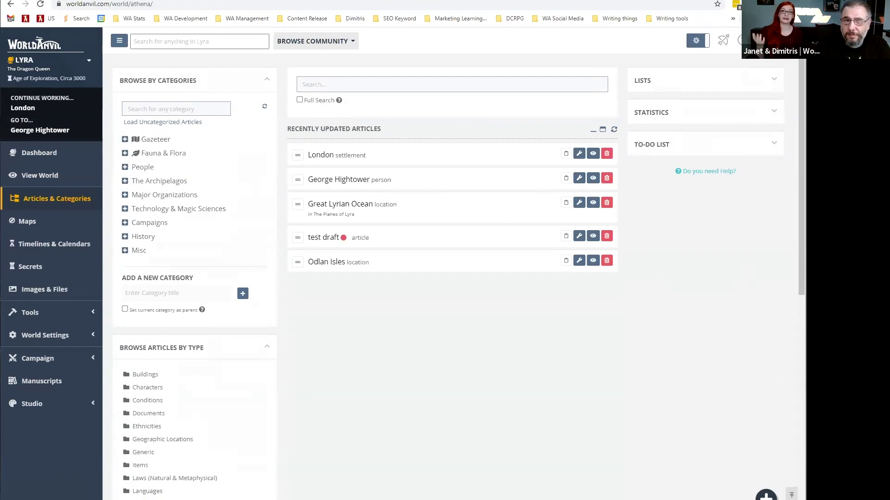
left_click(167, 38)
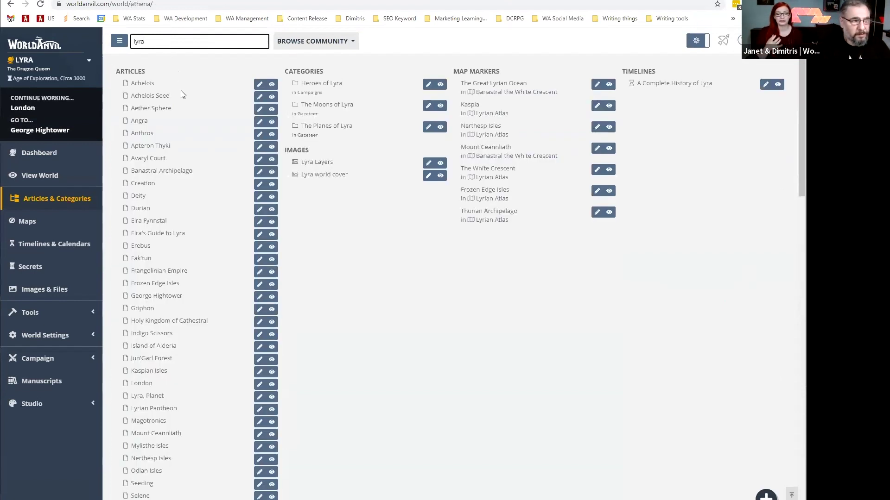
scroll(185, 119, "down", 5)
scroll(212, 123, "up", 5)
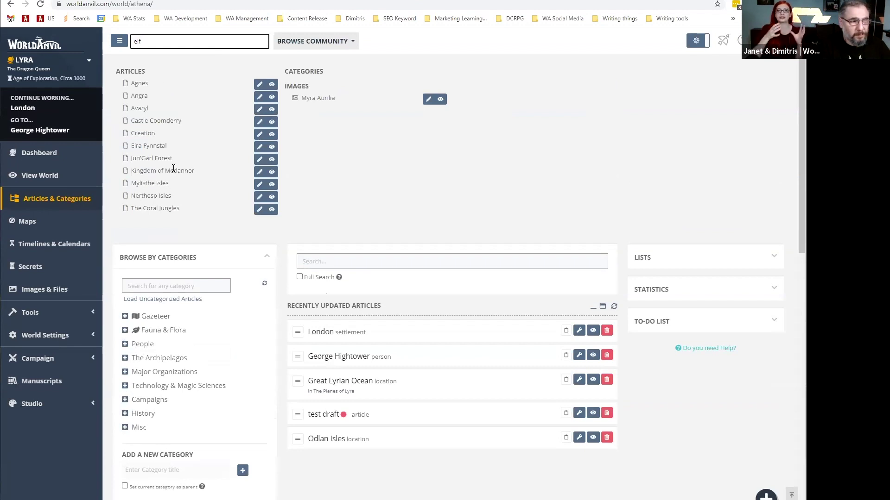
left_click(268, 96)
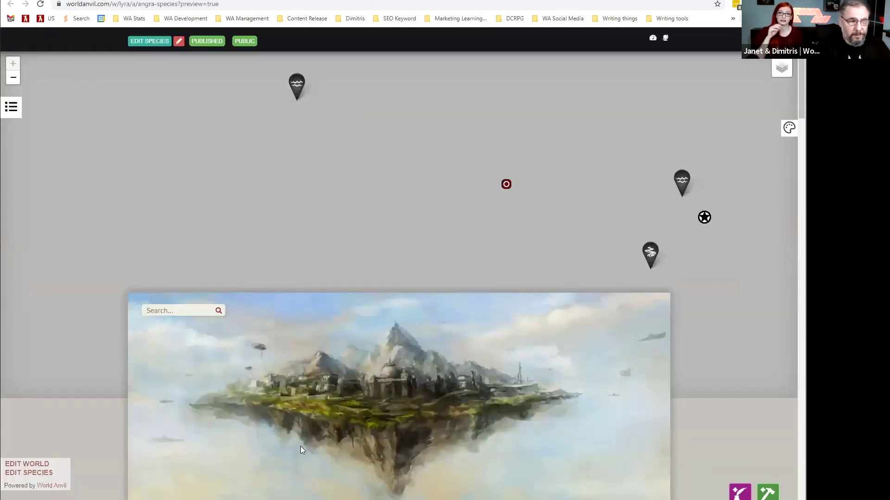
scroll(297, 310, "down", 9)
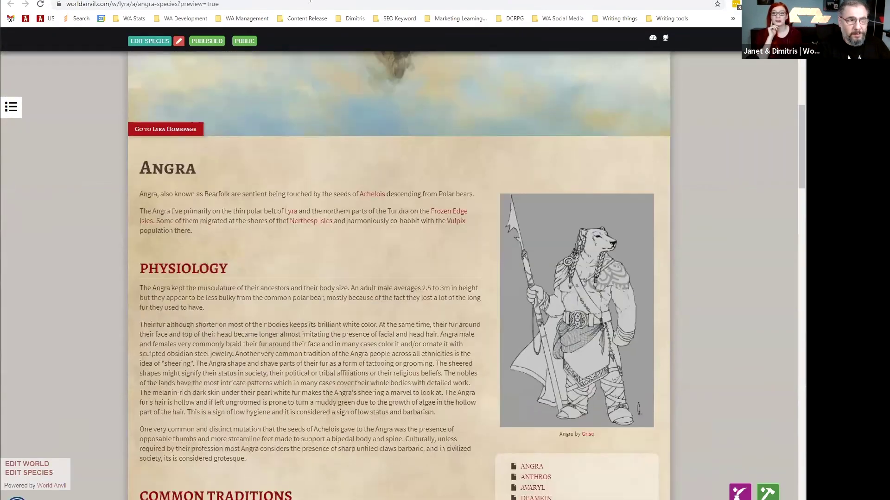
key("ctrl+w")
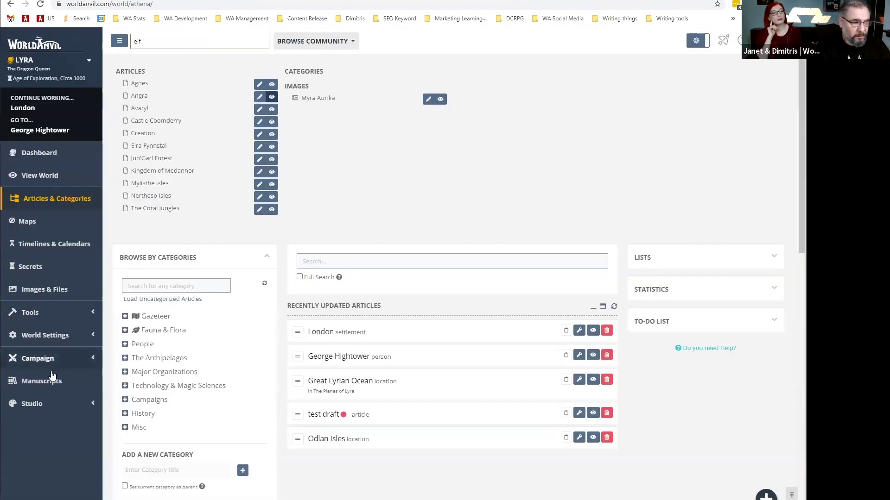
On the world's Access > Authors page, add two co-authors by username, then revoke both.
left_click(40, 343)
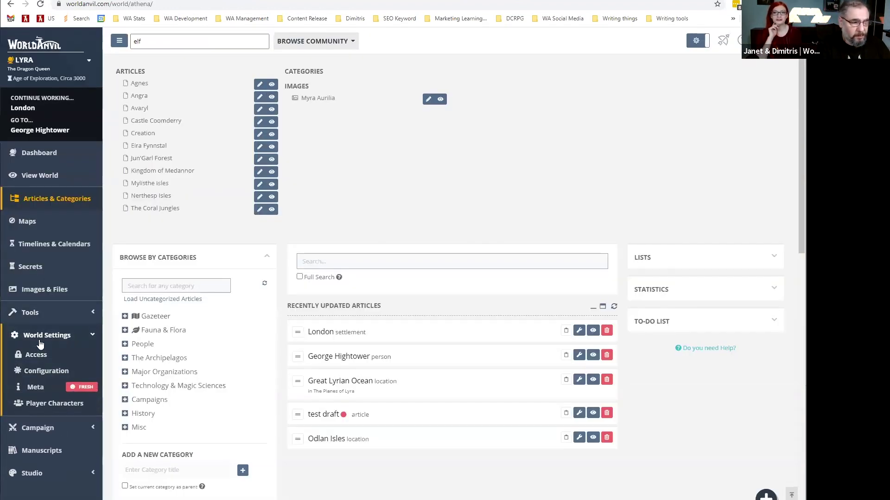
left_click(37, 358)
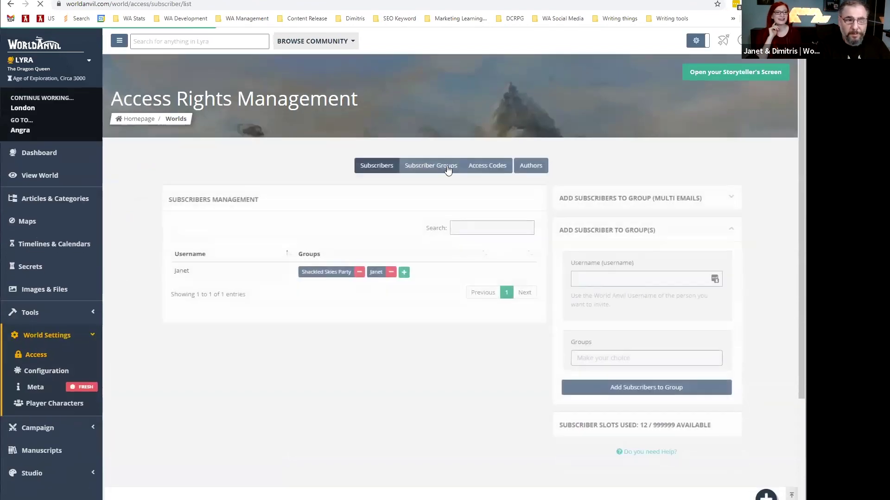
left_click(529, 166)
left_click(587, 248)
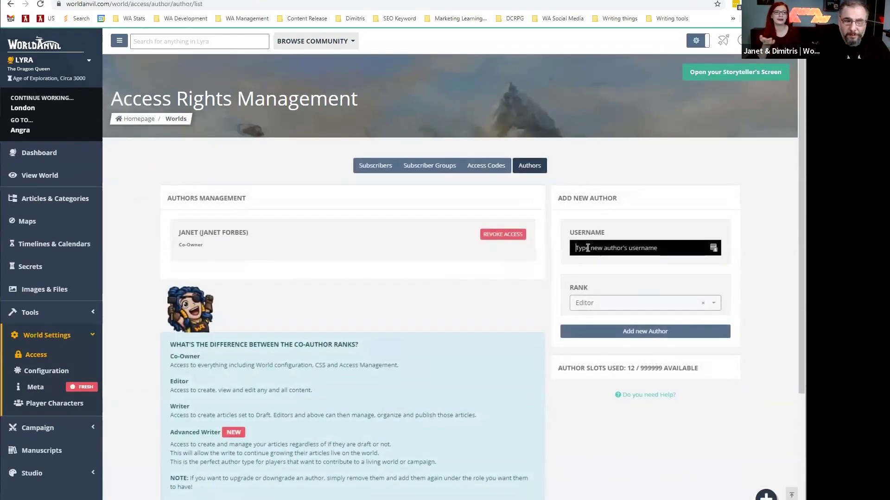
type("Adenal")
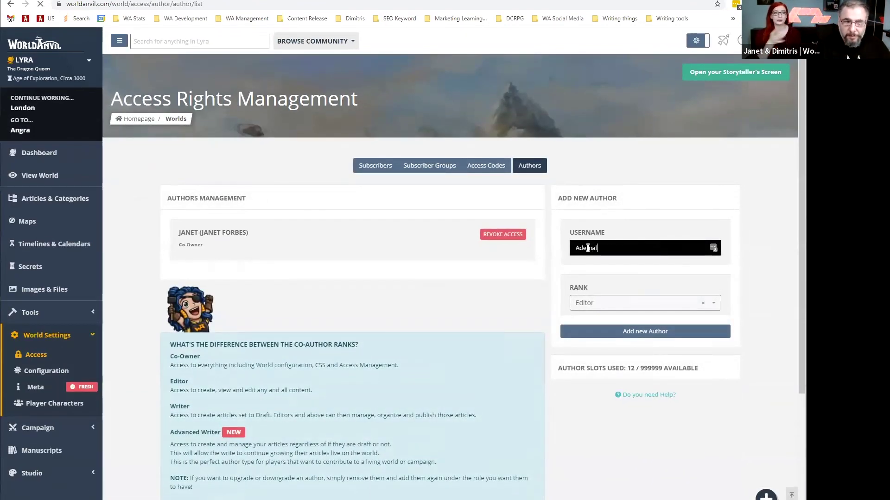
left_click(591, 276)
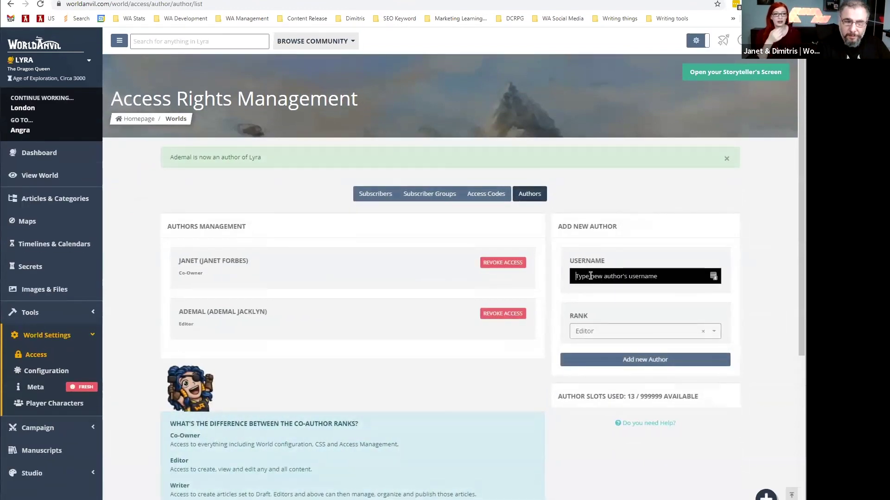
type("stormbril")
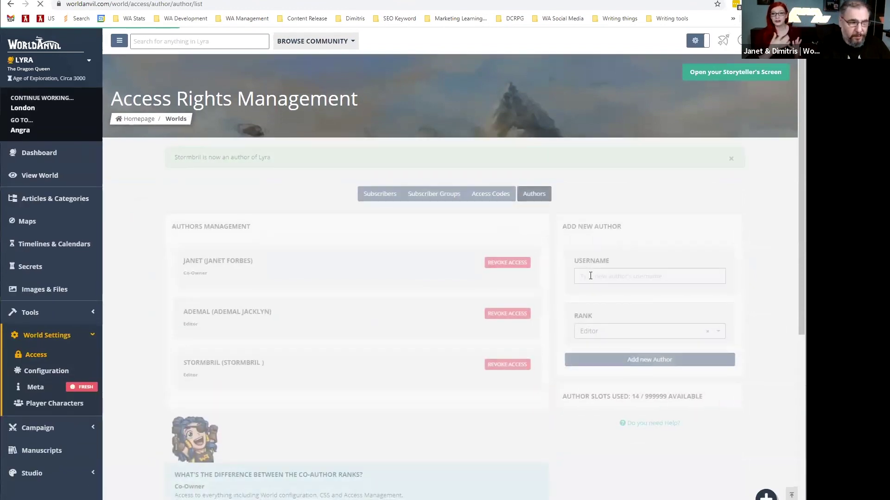
left_click(495, 366)
left_click(502, 313)
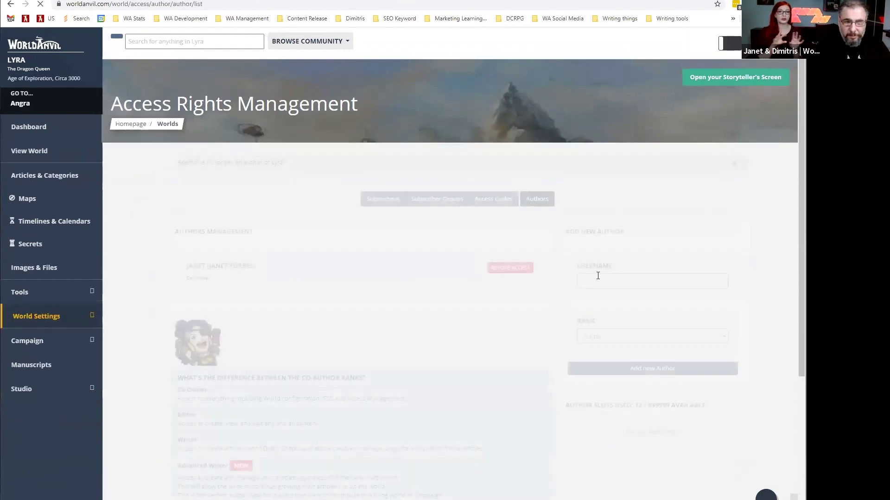
Re-add the first co-author with the Writer rank, then revoke their access.
left_click(597, 276)
type("Ademal")
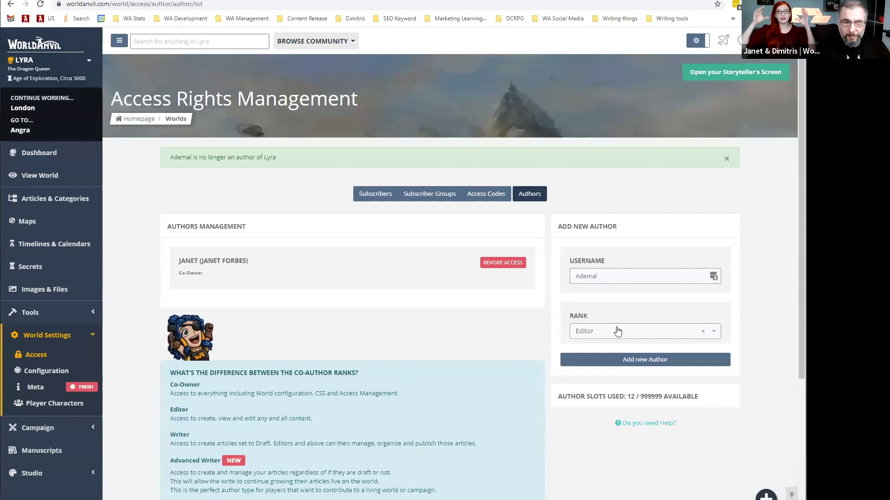
left_click(615, 332)
left_click(618, 393)
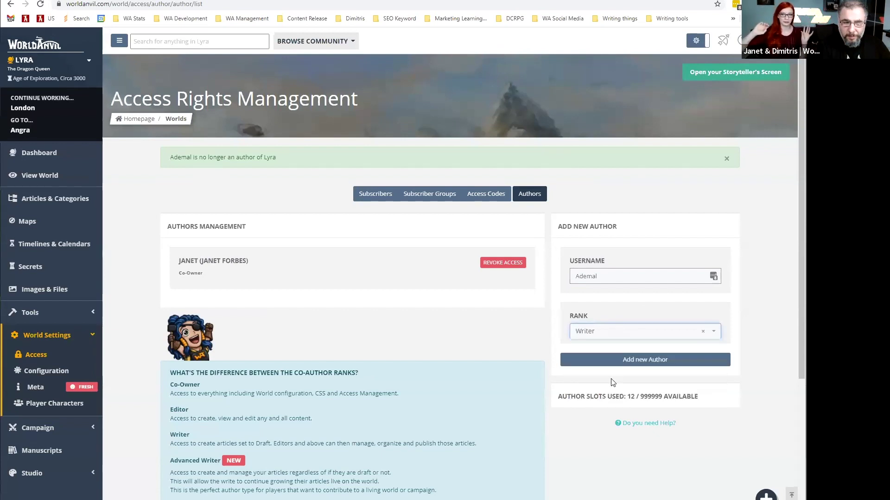
left_click(603, 363)
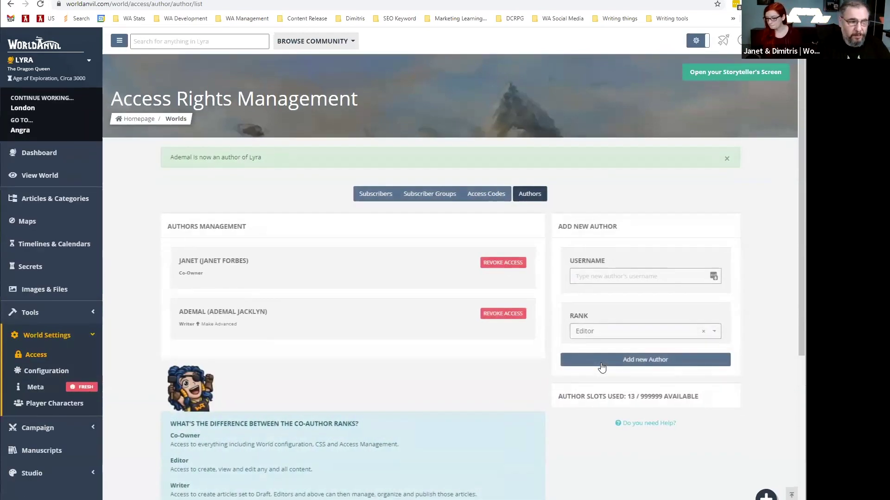
left_click(499, 314)
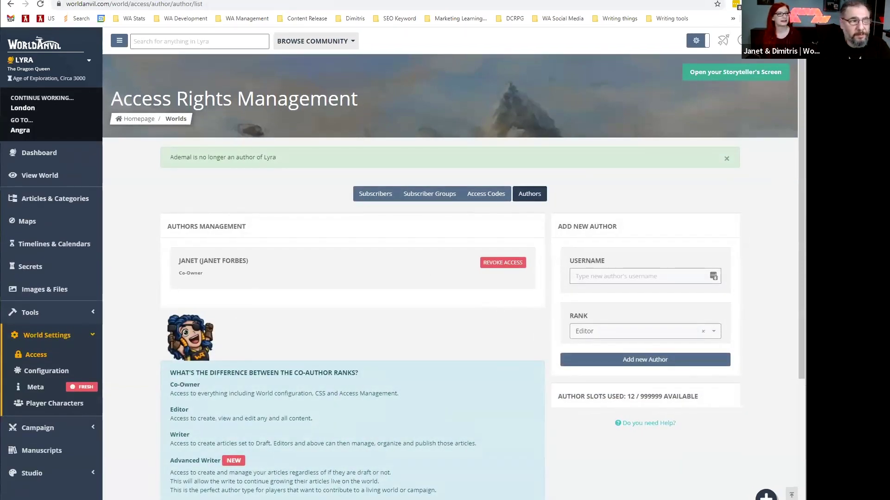
Read the James Warrenson character article down to its Social and Wealth sections.
left_click(445, 0)
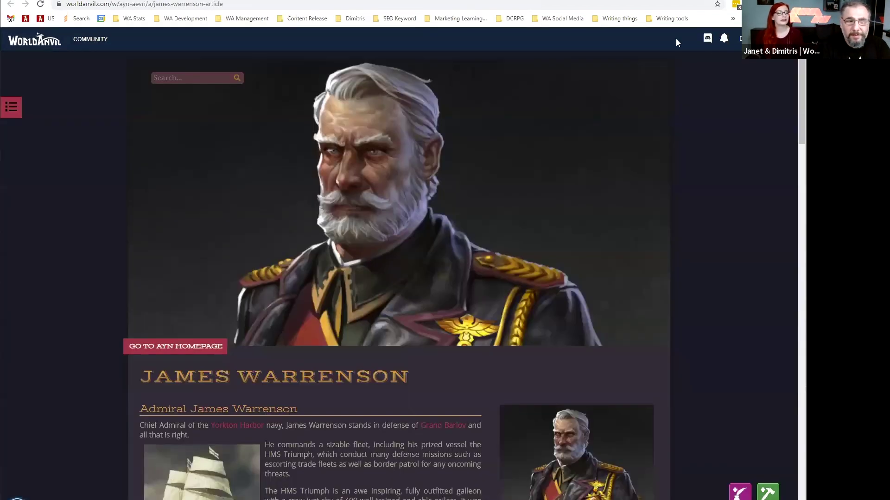
scroll(398, 264, "down", 3)
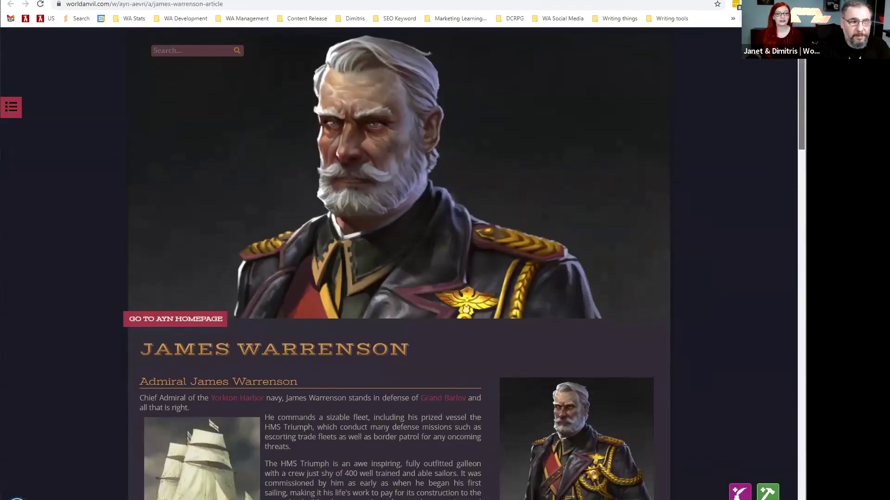
scroll(399, 264, "down", 3)
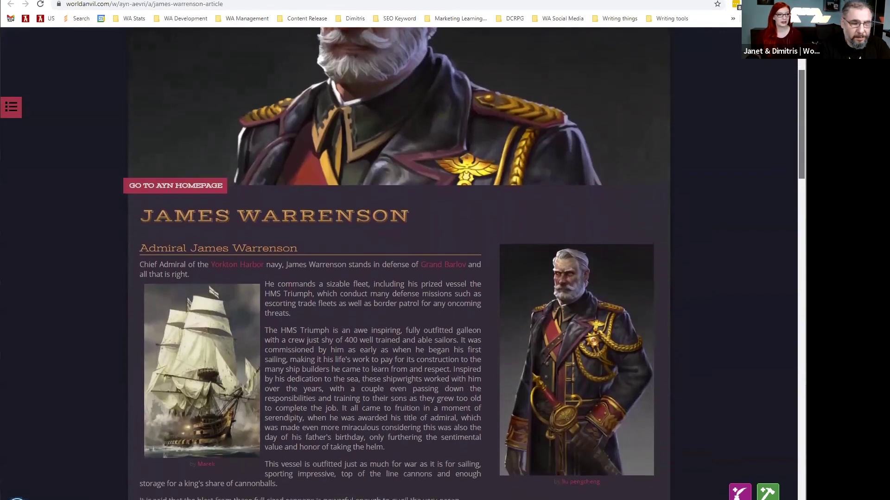
scroll(399, 264, "down", 4)
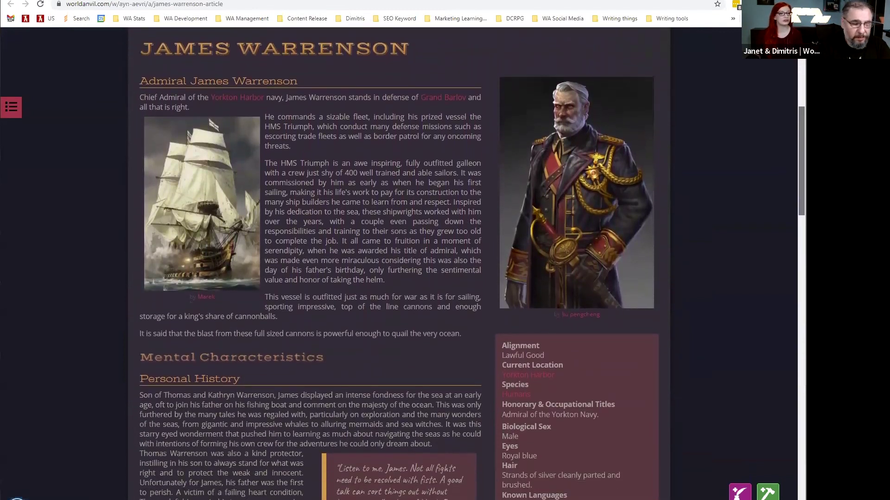
scroll(399, 264, "down", 4)
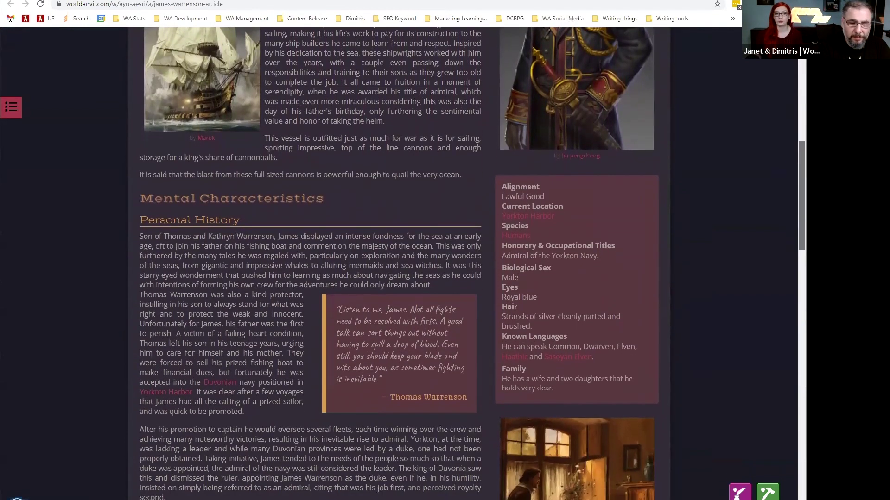
scroll(399, 264, "down", 3)
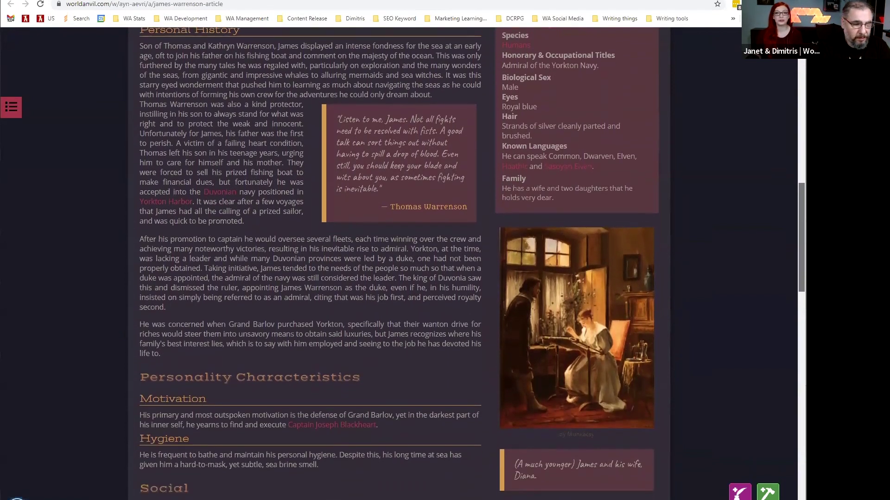
scroll(399, 264, "down", 1)
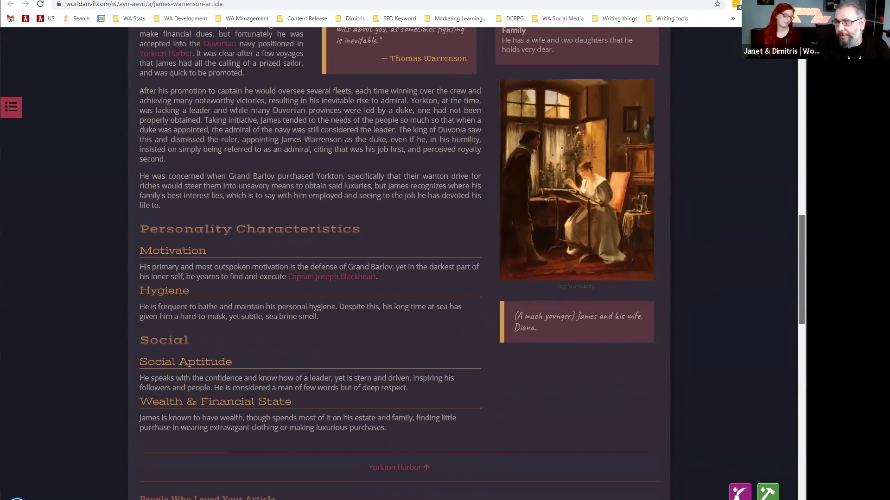
scroll(399, 264, "down", 1)
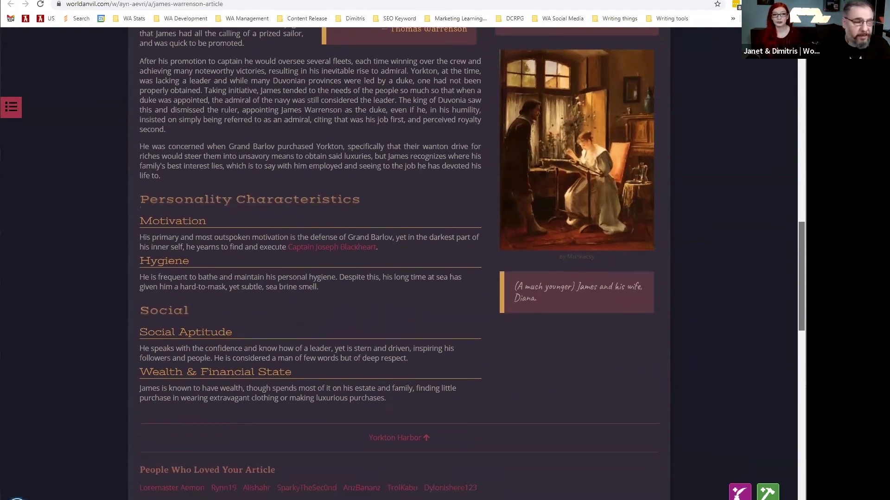
scroll(717, 163, "down", 2)
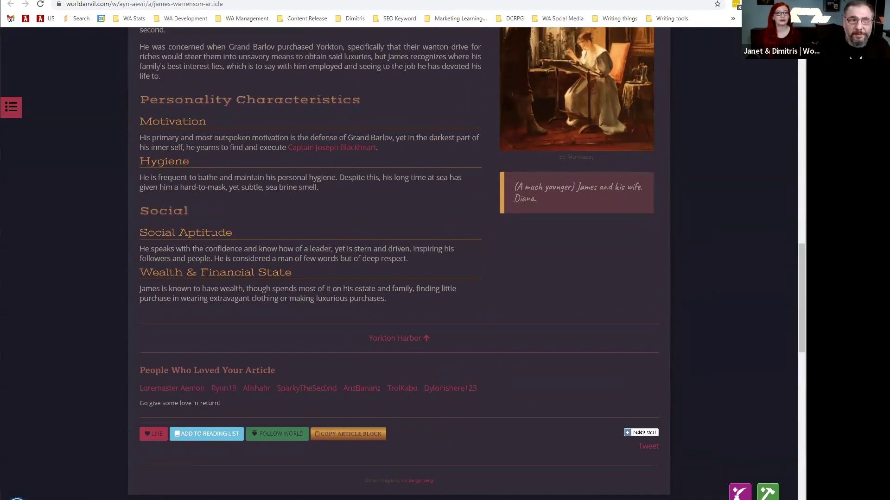
key("ctrl+Tab")
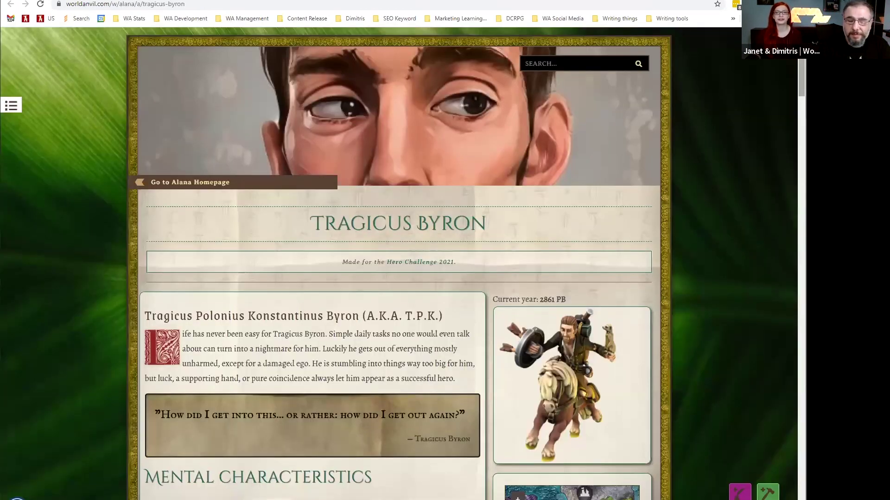
Scroll the Tragicus Byron article, then open and scroll Ravare's Bastion article.
scroll(399, 278, "down", 4)
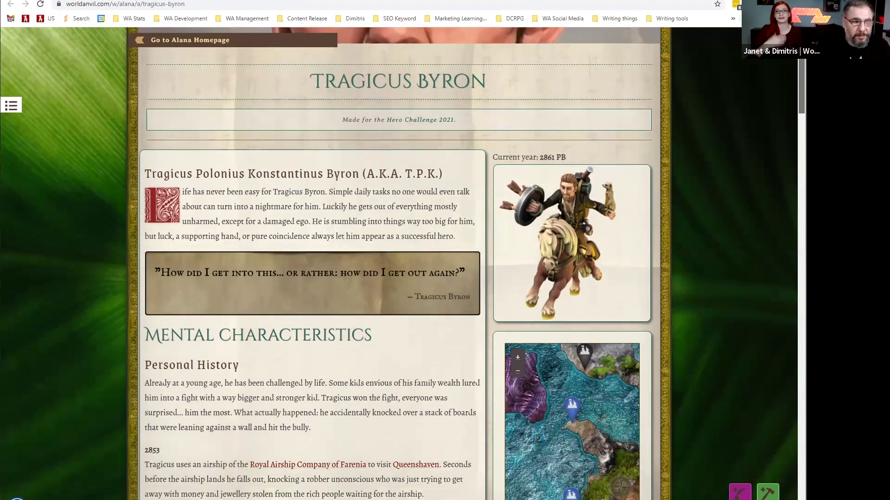
scroll(399, 278, "down", 4)
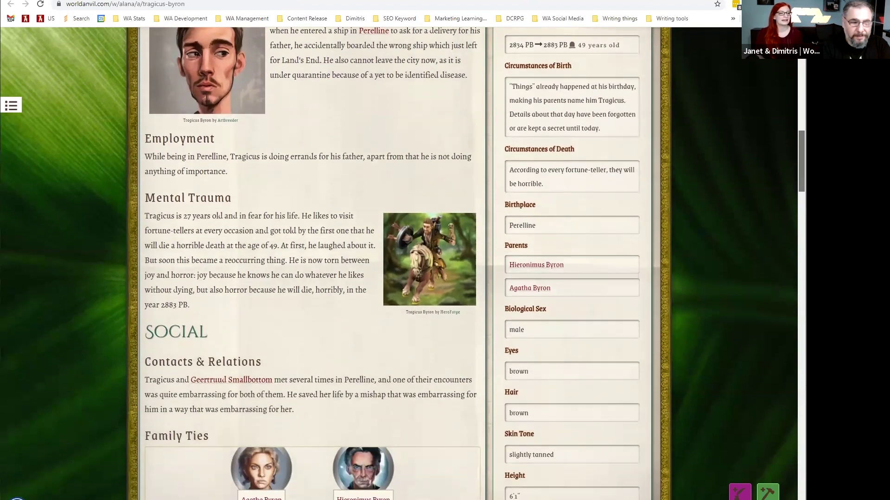
scroll(399, 278, "down", 3)
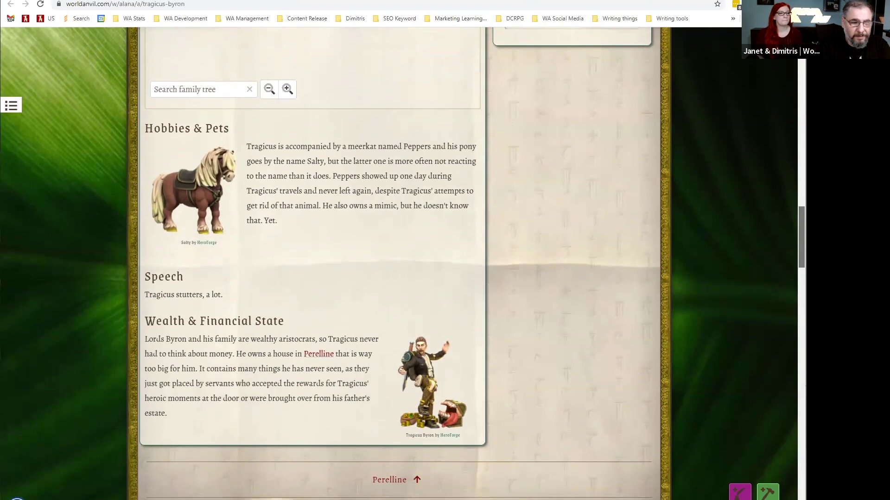
scroll(763, 128, "down", 1)
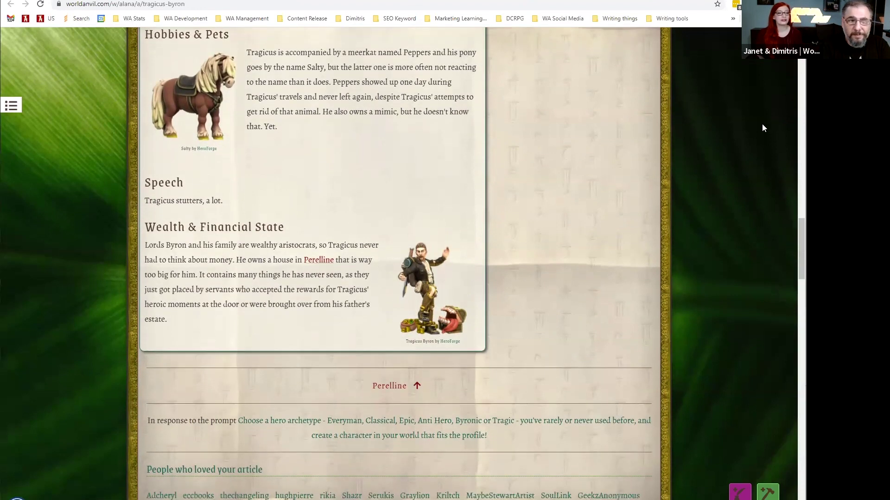
left_click(601, 1)
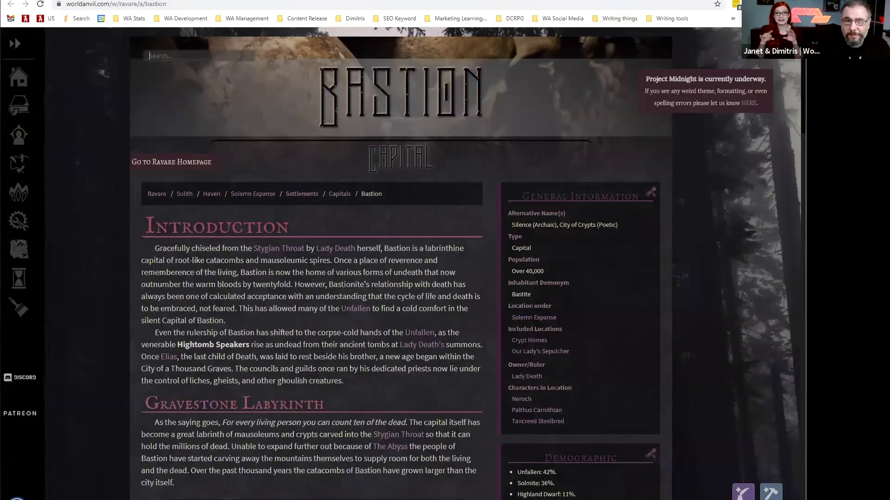
scroll(312, 260, "down", 3)
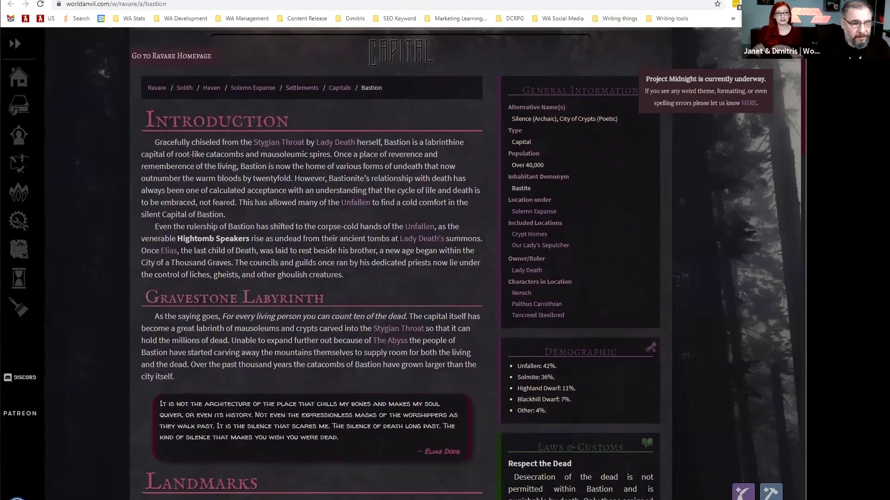
scroll(311, 260, "down", 4)
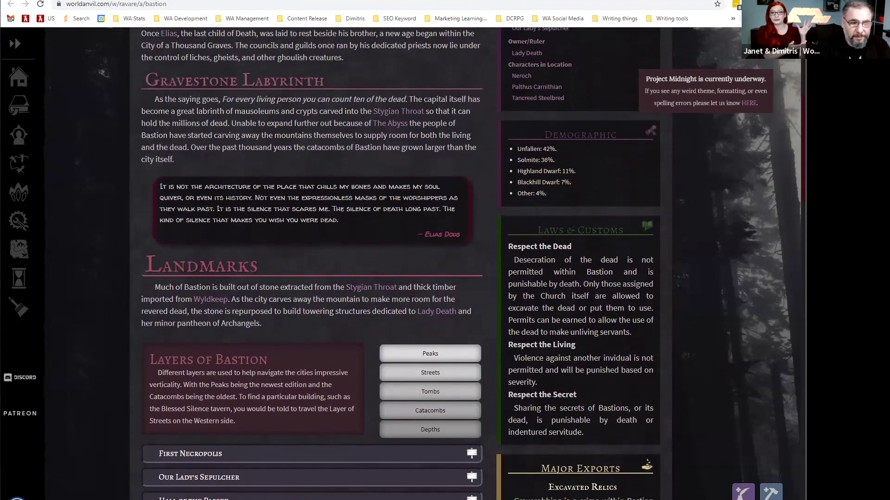
scroll(305, 292, "down", 3)
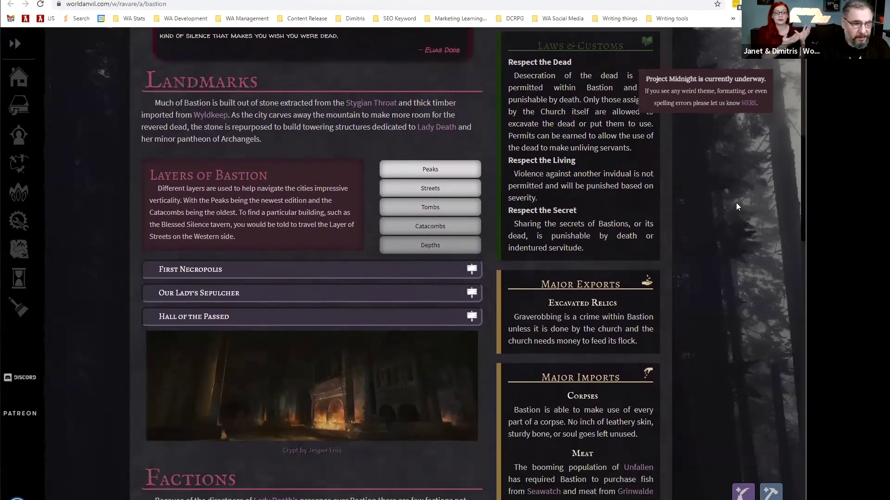
Expand Our Lady's Sepulcher, First Necropolis, The Caretakers and Church of the Fallen entries.
left_click(278, 292)
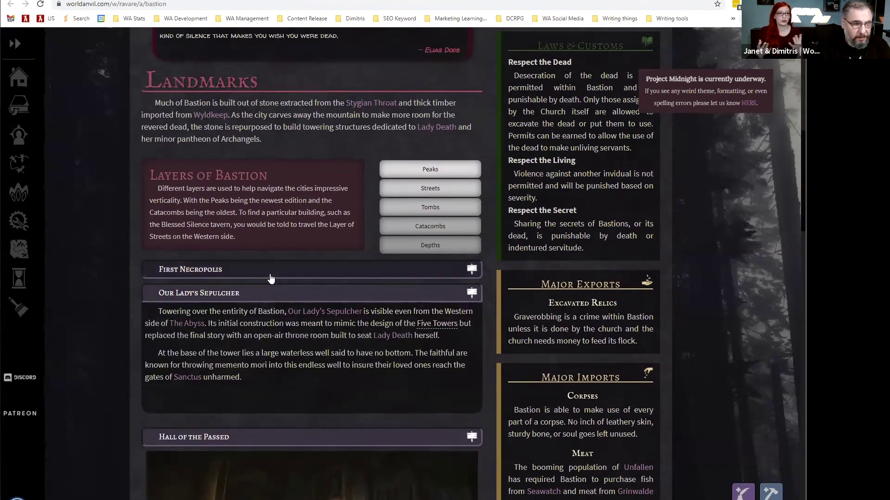
left_click(271, 275)
scroll(271, 278, "down", 12)
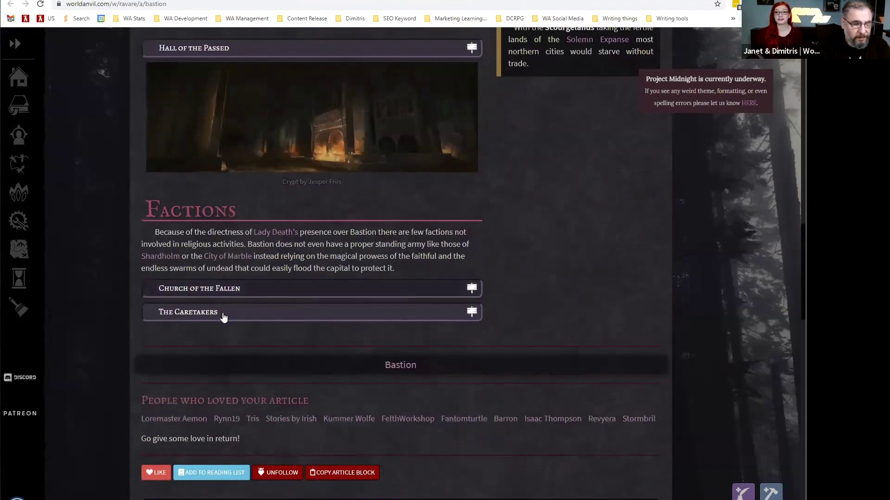
left_click(224, 315)
left_click(160, 291)
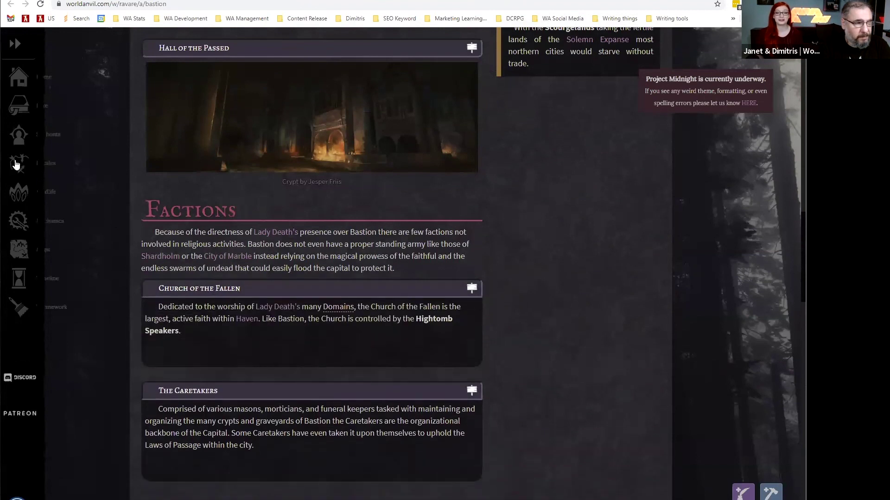
Open and scroll the Ravare Lore page, then switch to the Sharenskus article.
mouse_move(17, 159)
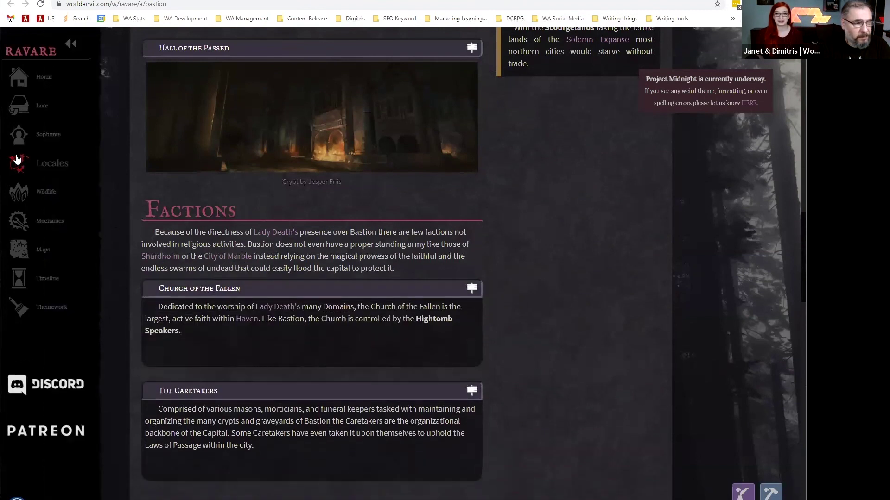
left_click(17, 112)
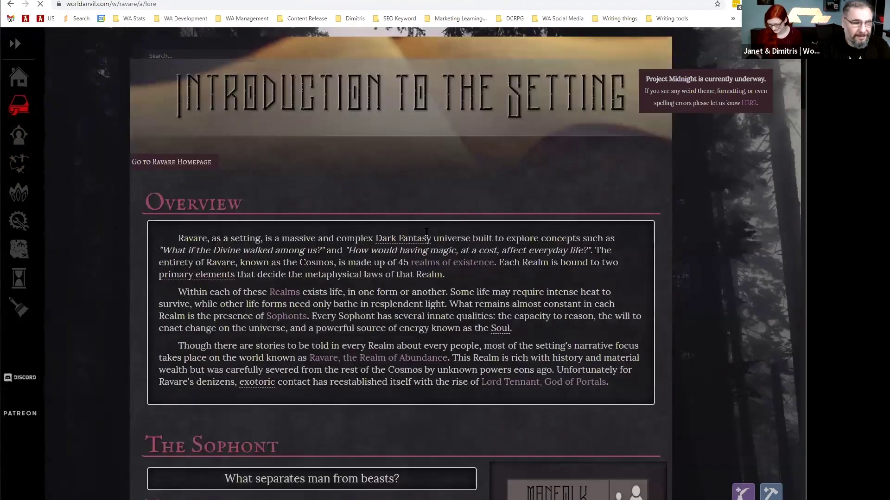
scroll(258, 282, "down", 8)
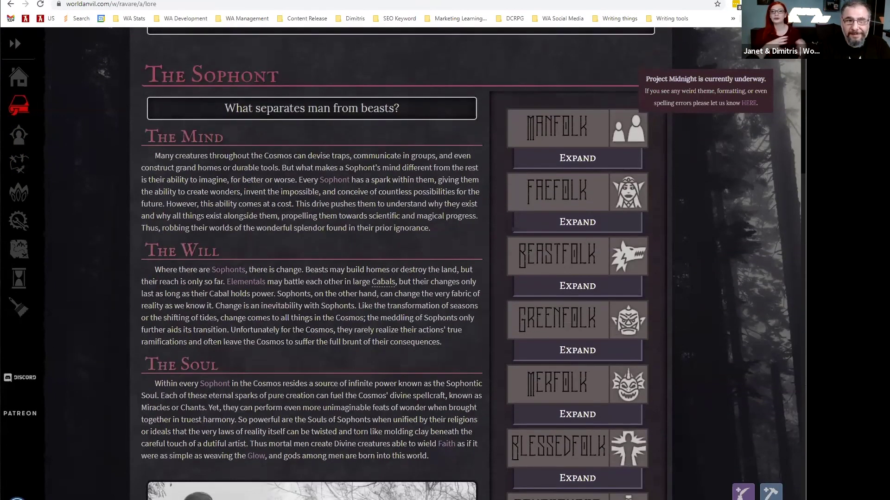
left_click(641, 1)
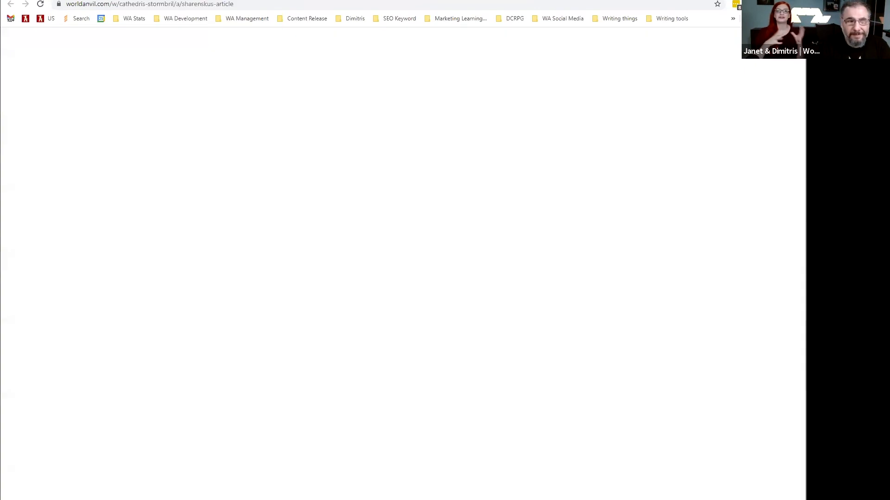
Scroll through the Sharenskus article and the Jolundrian Empire timeline.
scroll(603, 164, "down", 1)
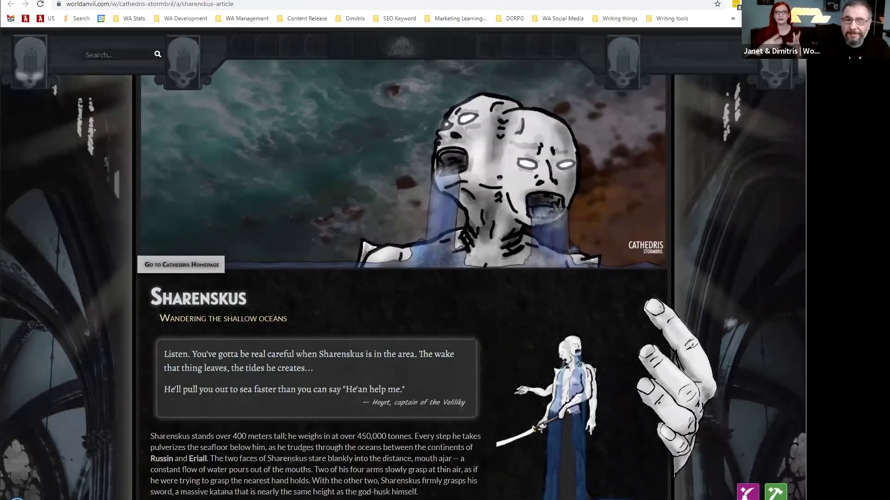
scroll(604, 164, "down", 1)
scroll(403, 270, "down", 6)
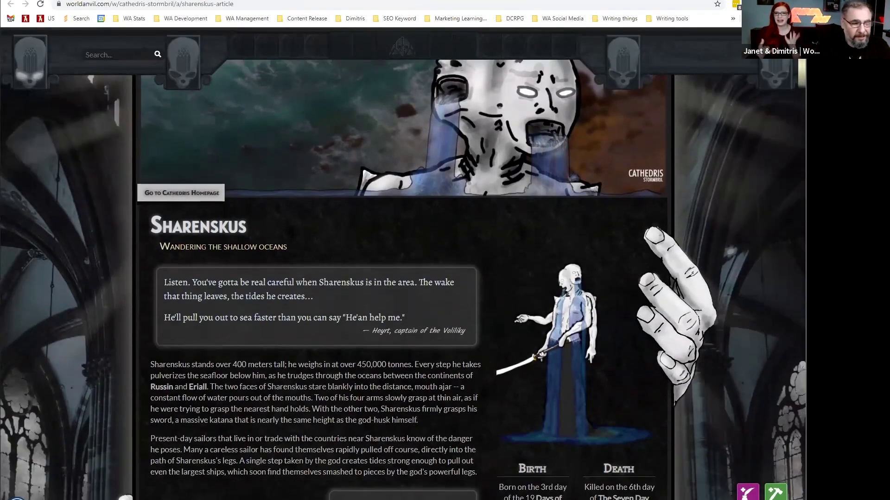
scroll(403, 278, "down", 10)
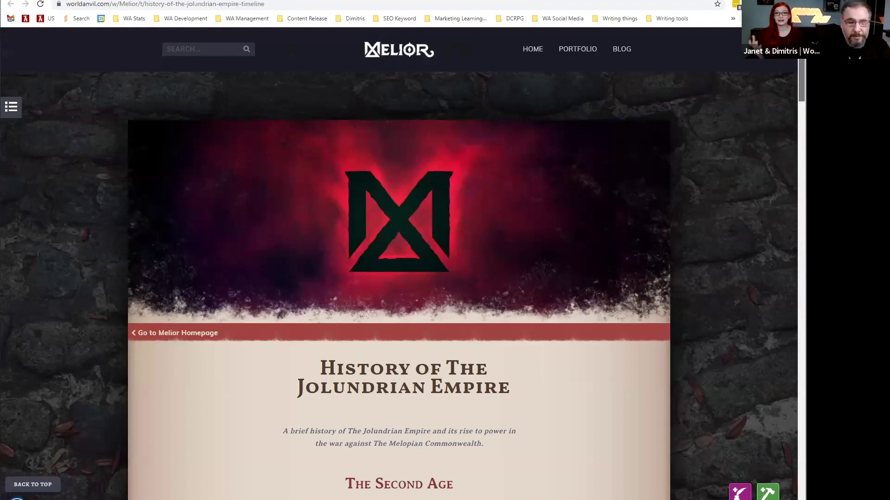
scroll(398, 285, "down", 6)
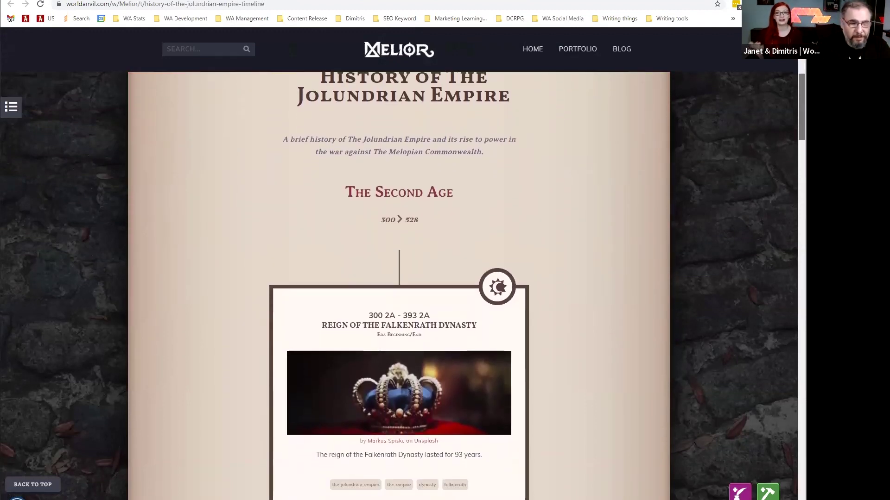
scroll(398, 285, "down", 5)
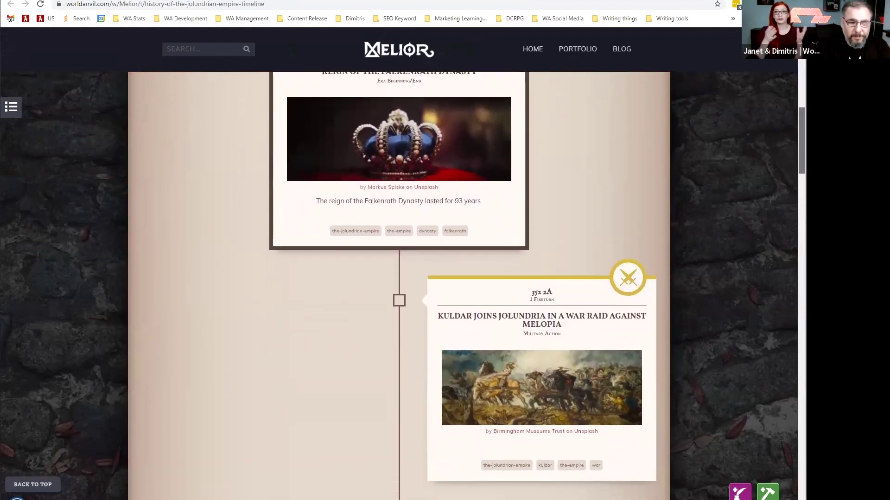
scroll(398, 285, "down", 5)
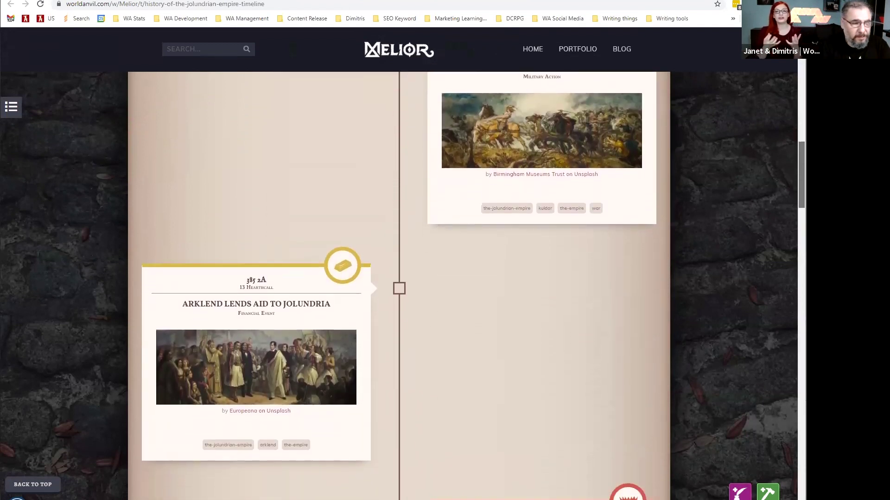
scroll(398, 285, "down", 5)
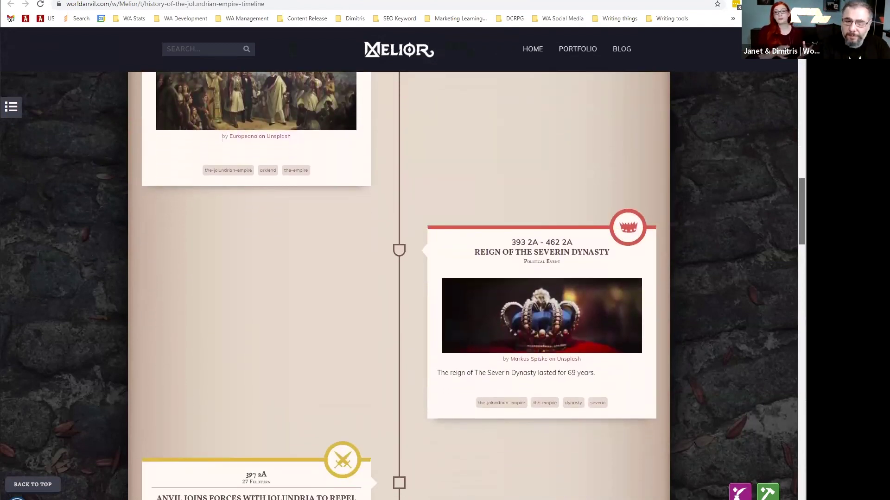
scroll(398, 286, "down", 2)
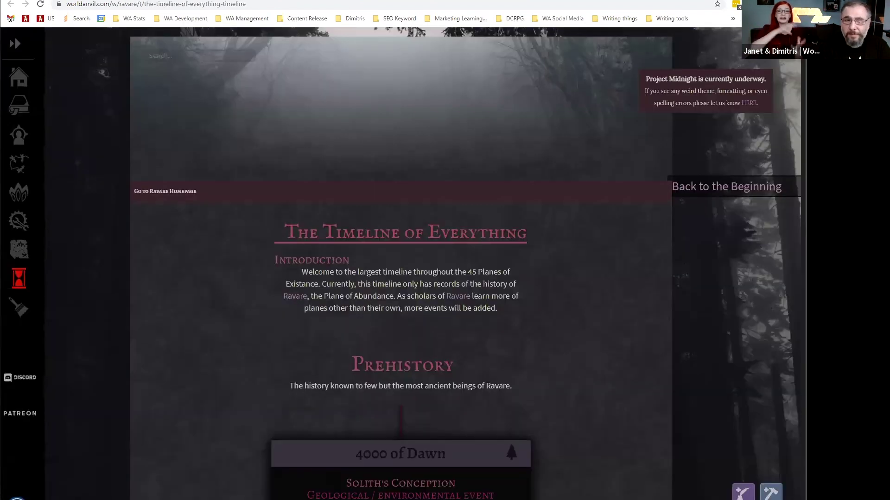
scroll(400, 278, "down", 20)
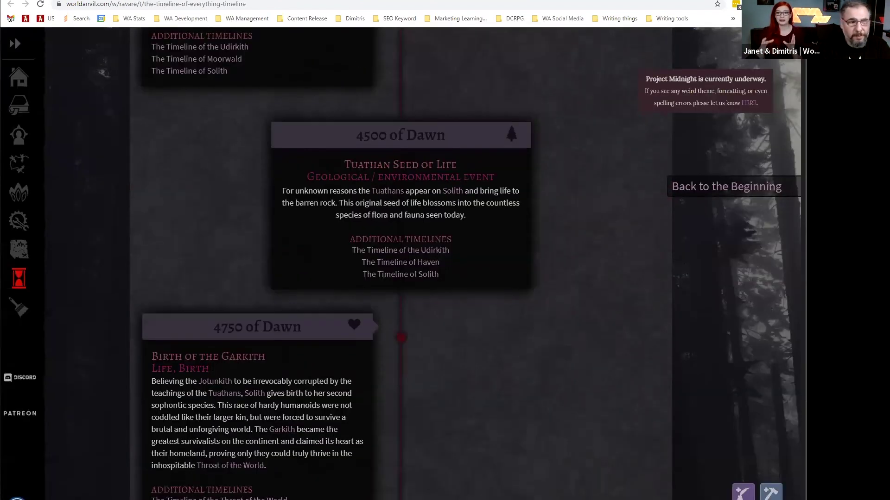
Scroll down the Timeline of Everything and follow an event's link to the Timeline of Haven.
scroll(722, 249, "down", 12)
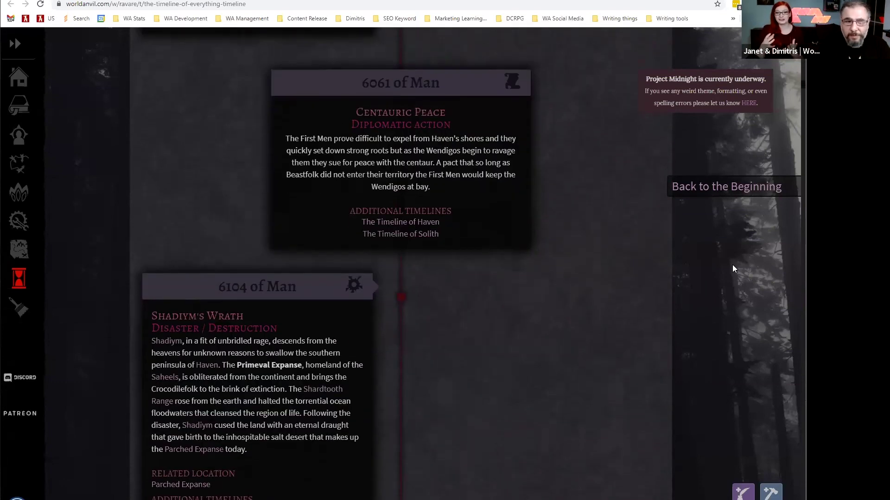
scroll(721, 248, "down", 12)
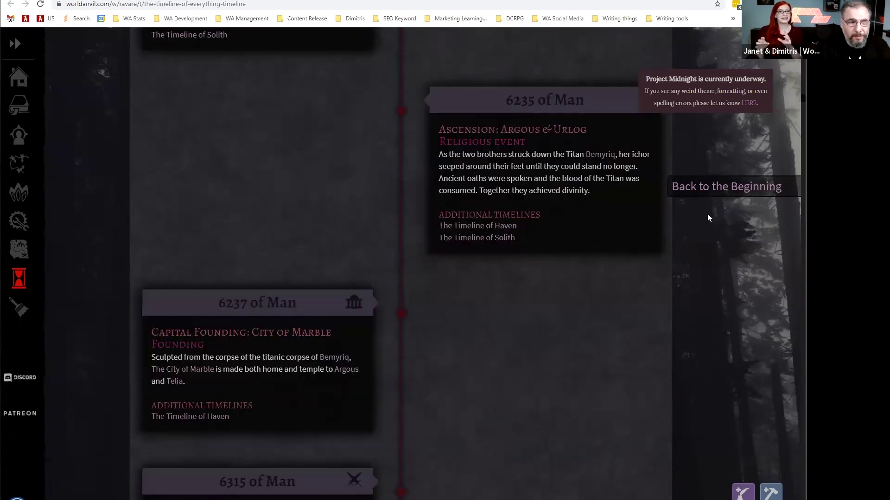
scroll(698, 217, "down", 4)
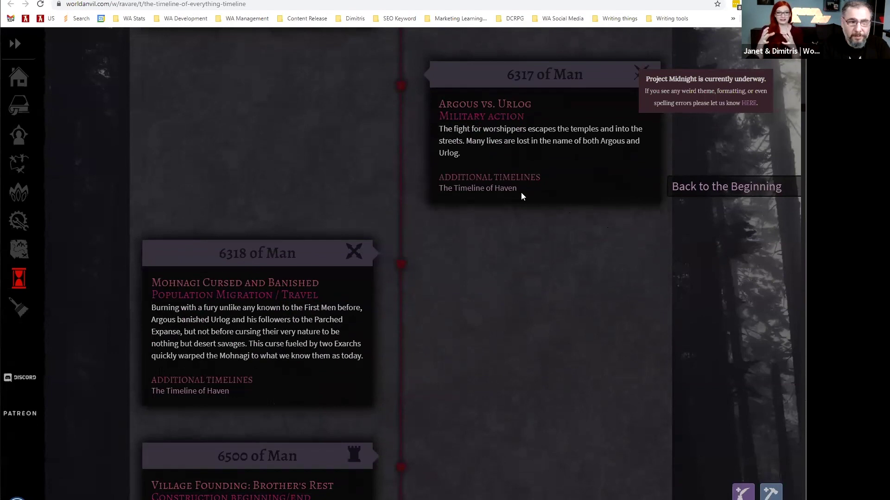
scroll(433, 228, "down", 6)
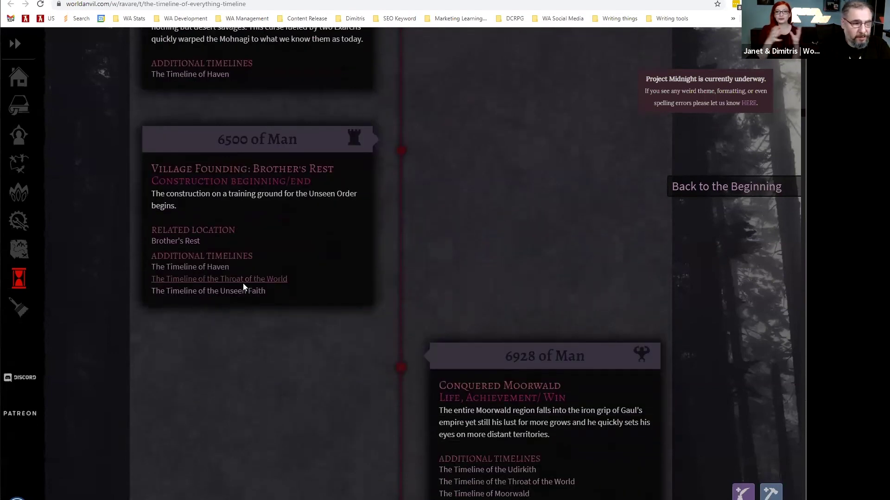
scroll(244, 288, "down", 2)
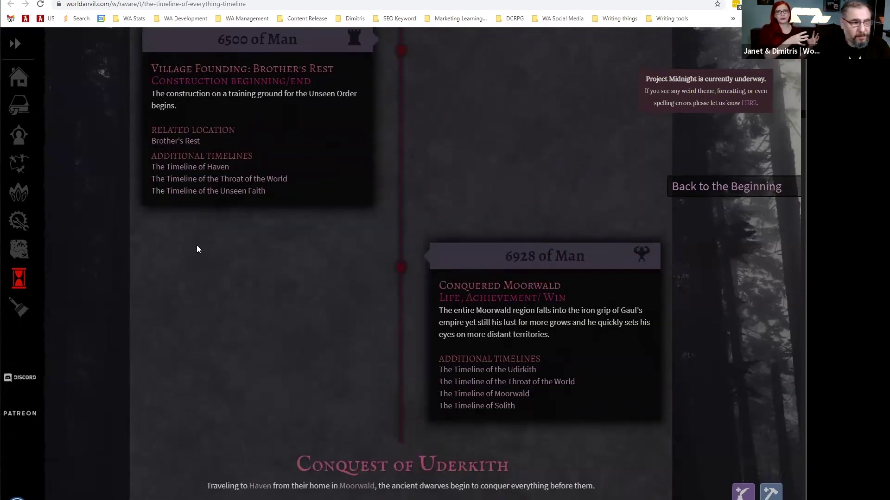
scroll(284, 271, "down", 5)
scroll(327, 257, "down", 20)
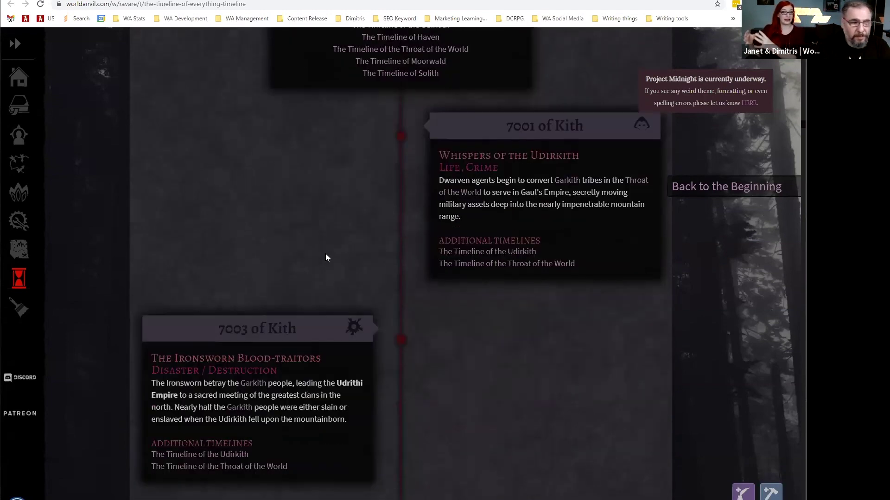
scroll(326, 252, "down", 20)
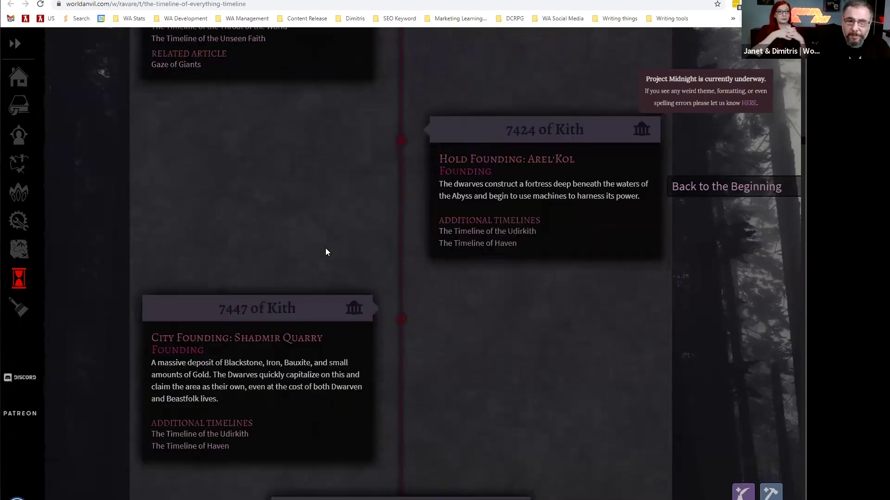
scroll(326, 253, "down", 20)
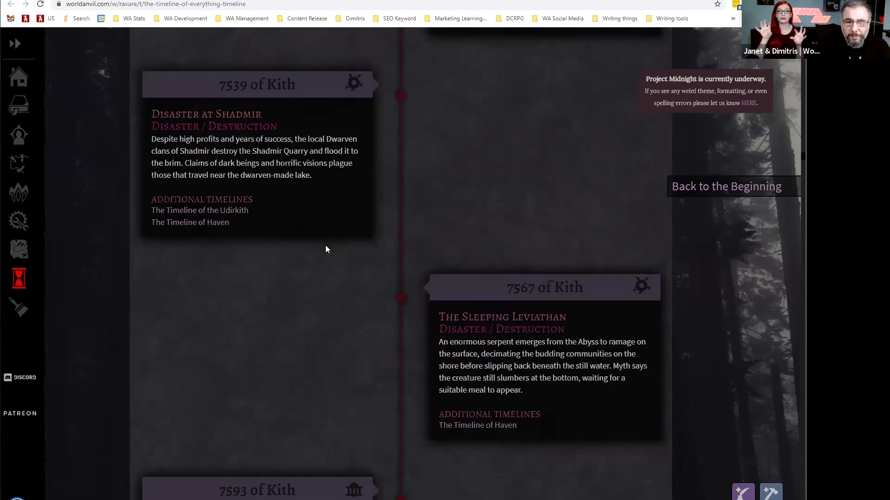
scroll(326, 250, "down", 20)
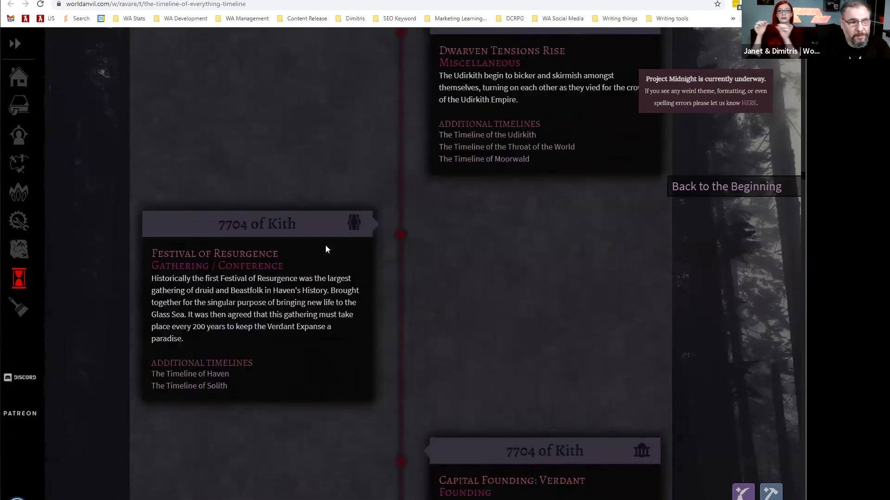
scroll(376, 248, "down", 20)
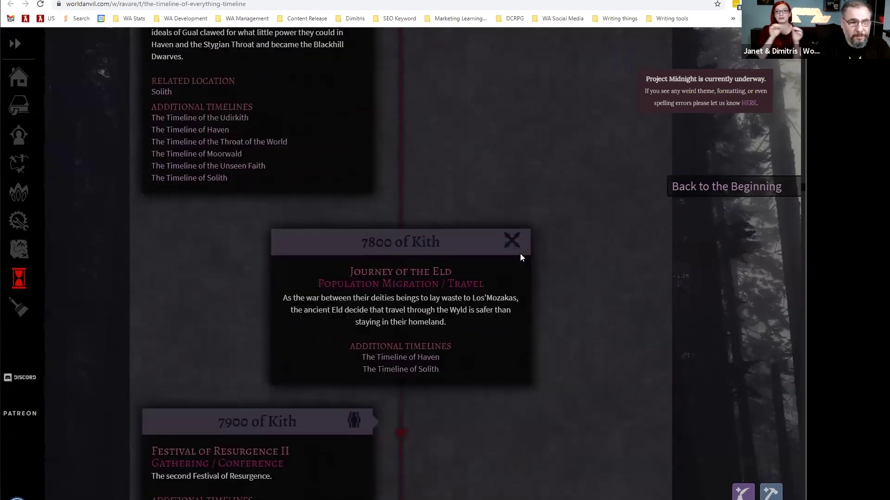
scroll(603, 271, "down", 15)
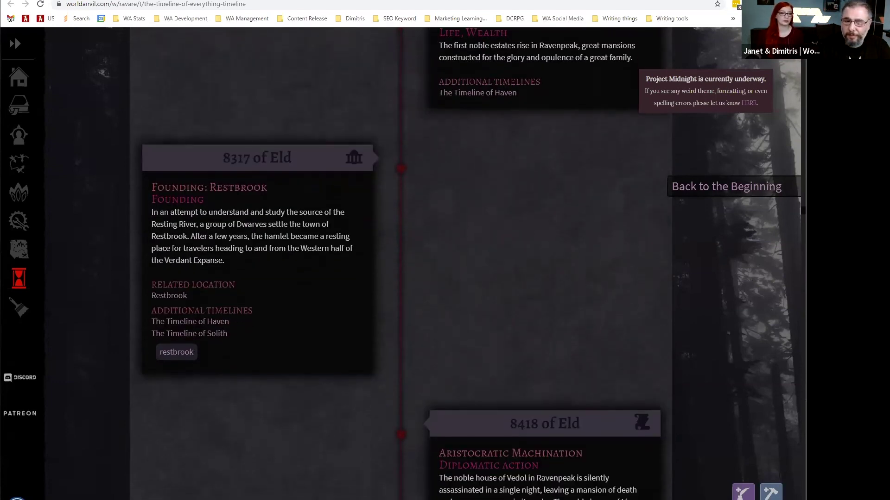
scroll(537, 230, "down", 7)
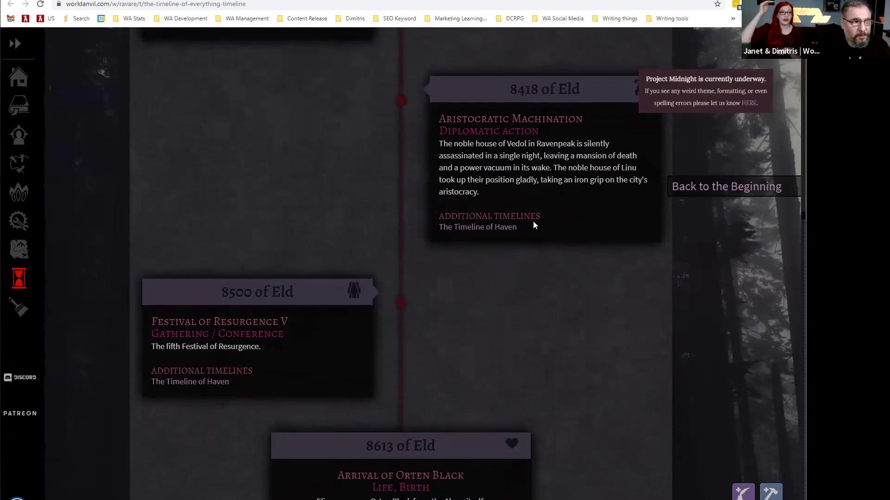
scroll(527, 217, "down", 15)
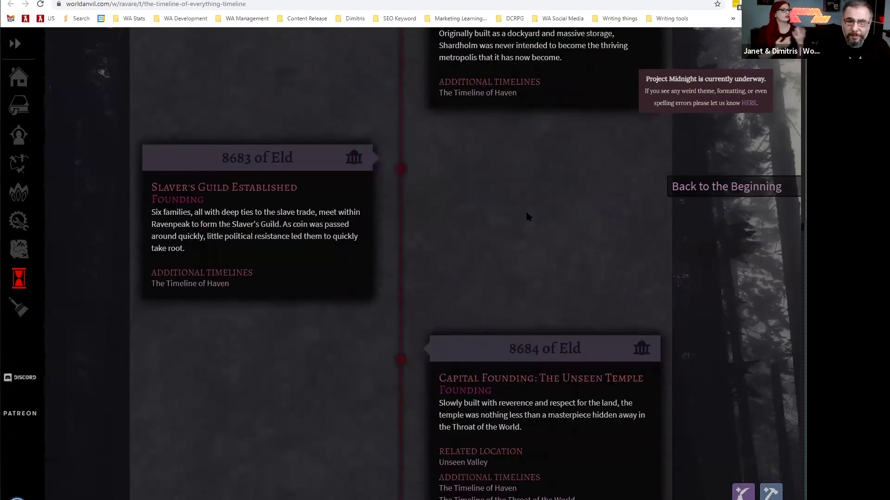
scroll(527, 217, "down", 7)
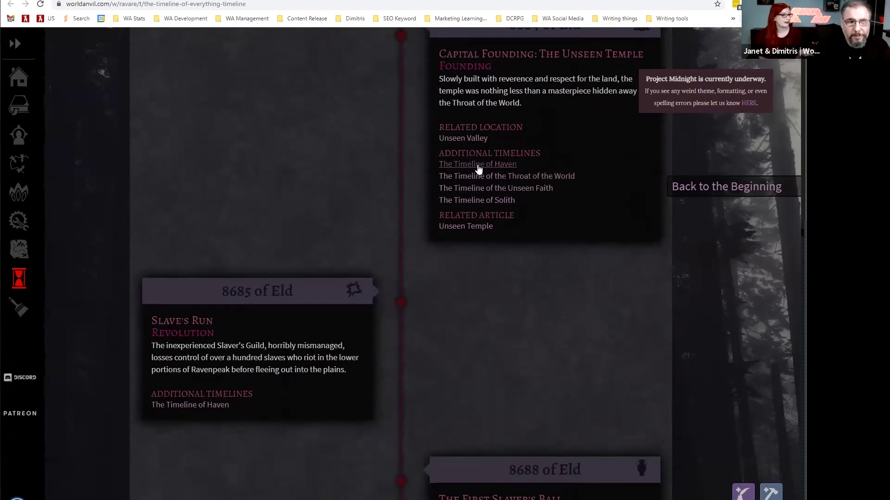
left_click(478, 169)
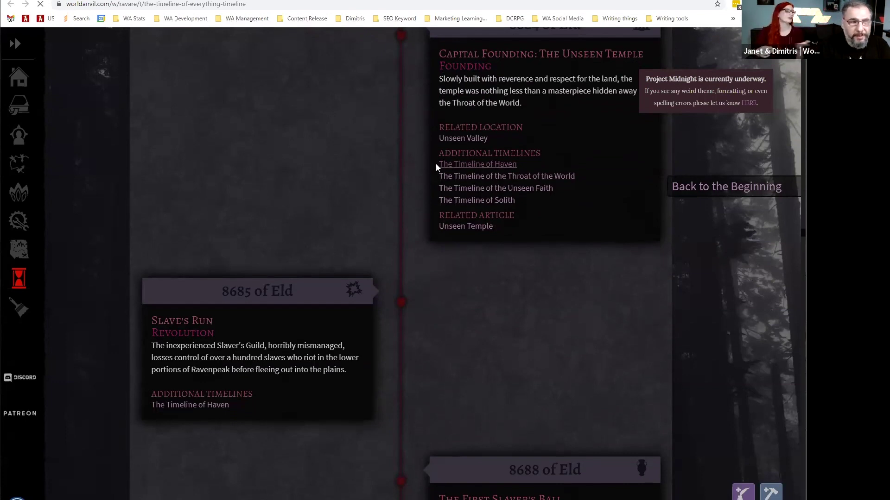
Browse the Timeline of Haven entries, then move to the Pekkola map of Aetheland.
scroll(546, 186, "down", 15)
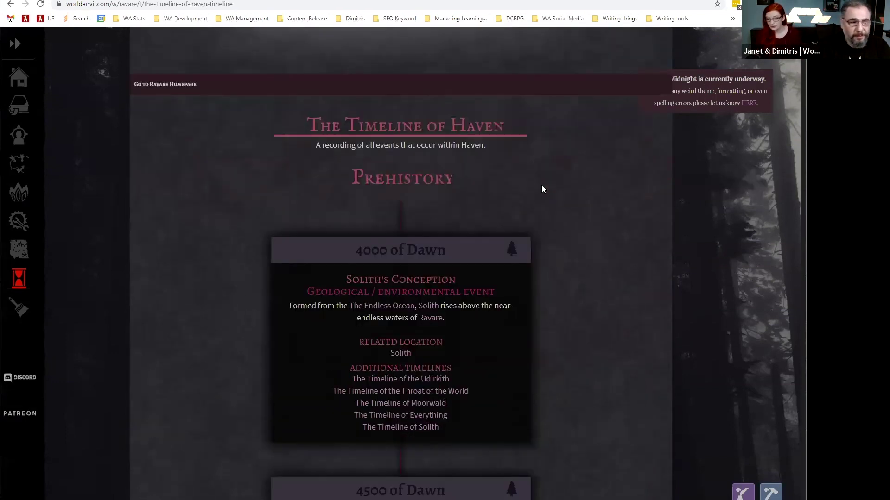
scroll(541, 184, "down", 20)
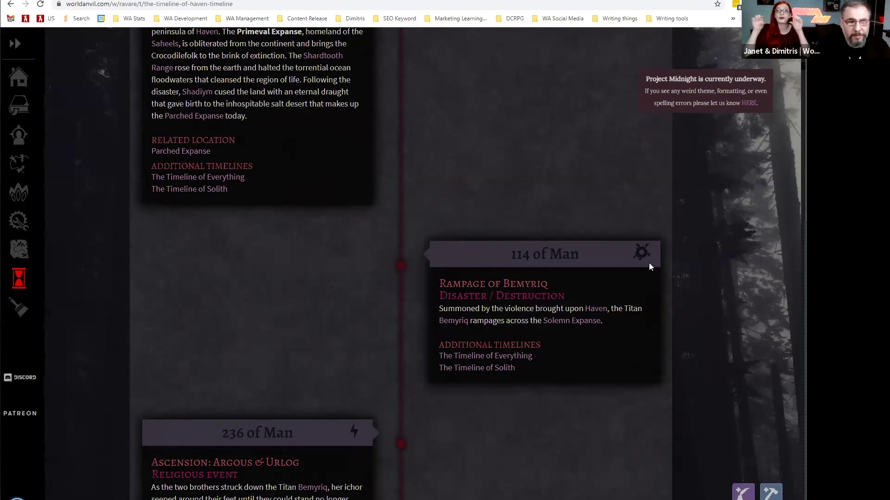
scroll(649, 267, "down", 4)
scroll(651, 267, "down", 16)
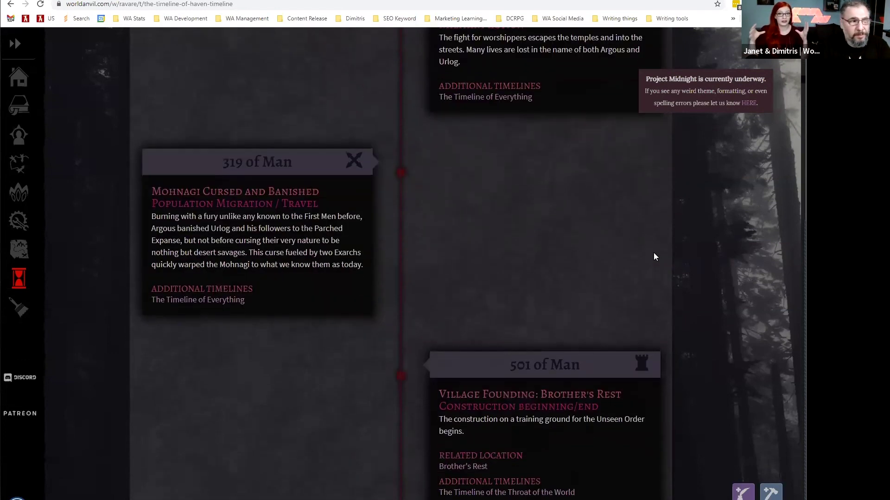
scroll(651, 254, "down", 14)
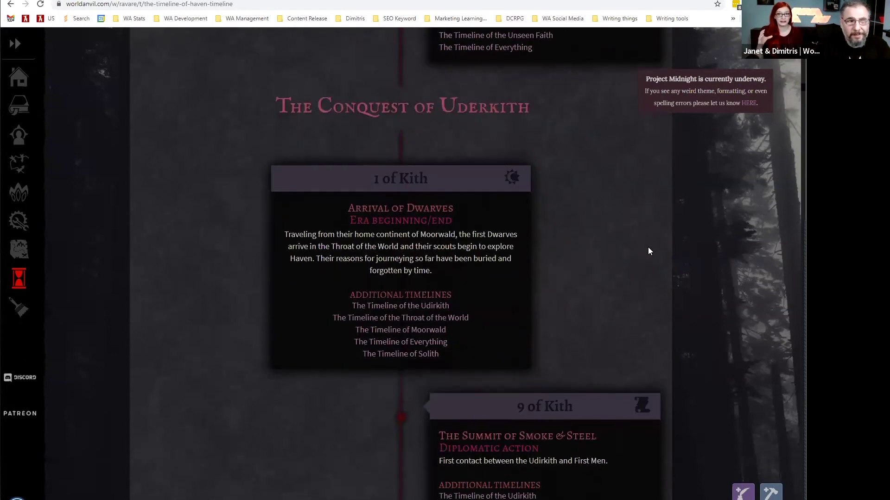
scroll(649, 251, "down", 8)
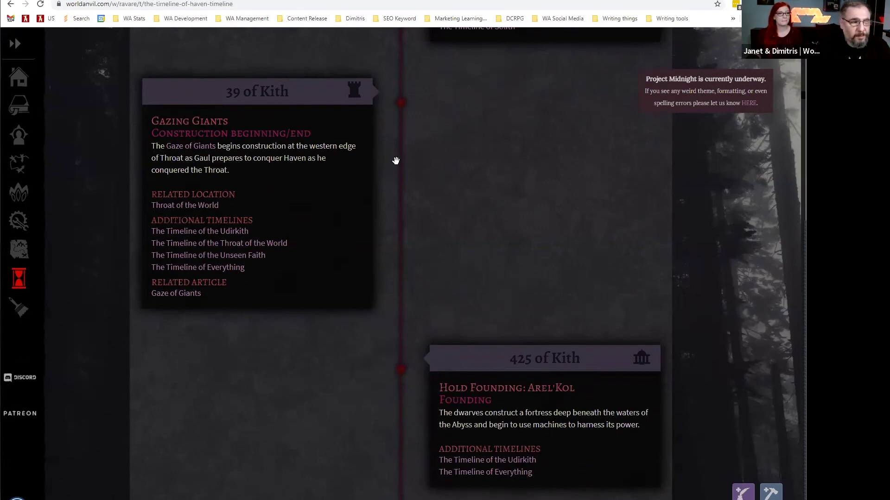
key("ctrl+Tab")
scroll(439, 226, "down", 1)
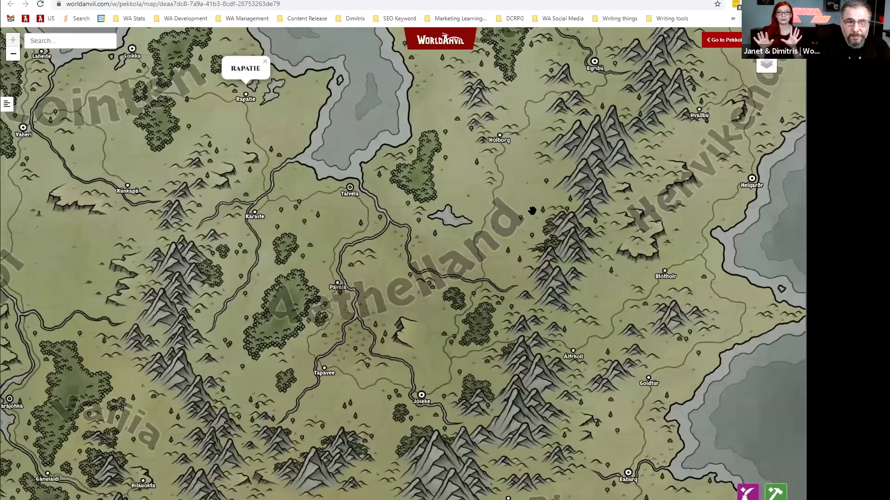
Compare the Cultures, Rahyamin Empire, Base and Regions layers, then turn the regions overlay off.
scroll(532, 209, "down", 2)
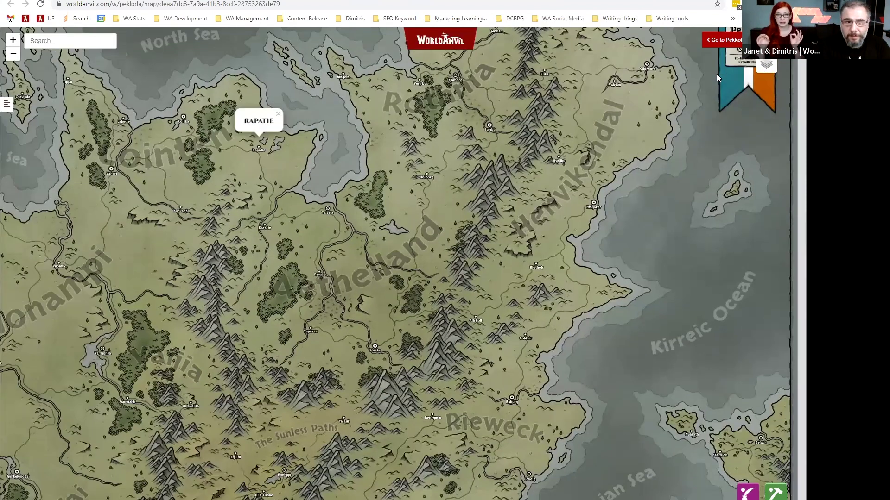
left_click(716, 74)
left_click(706, 60)
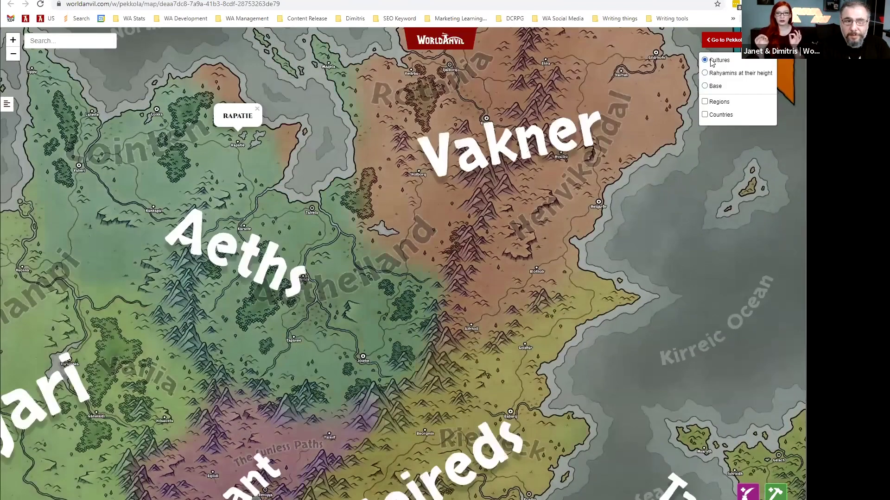
left_click(714, 73)
left_click(716, 86)
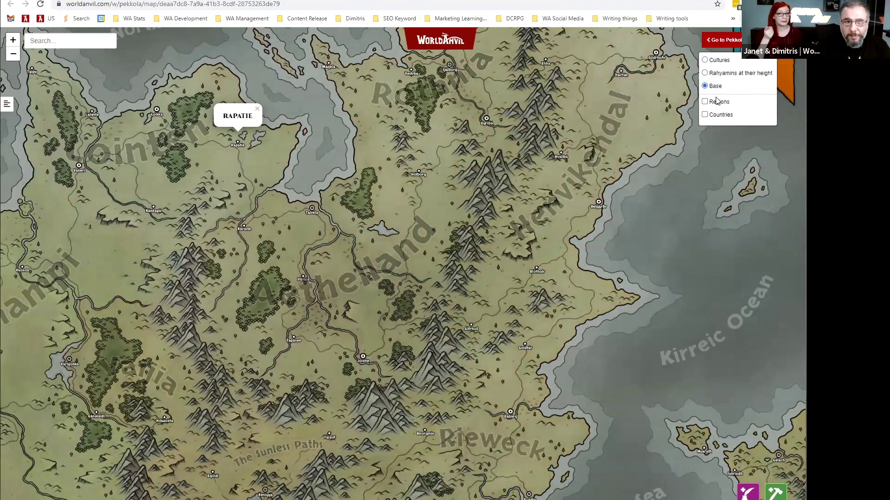
left_click(717, 103)
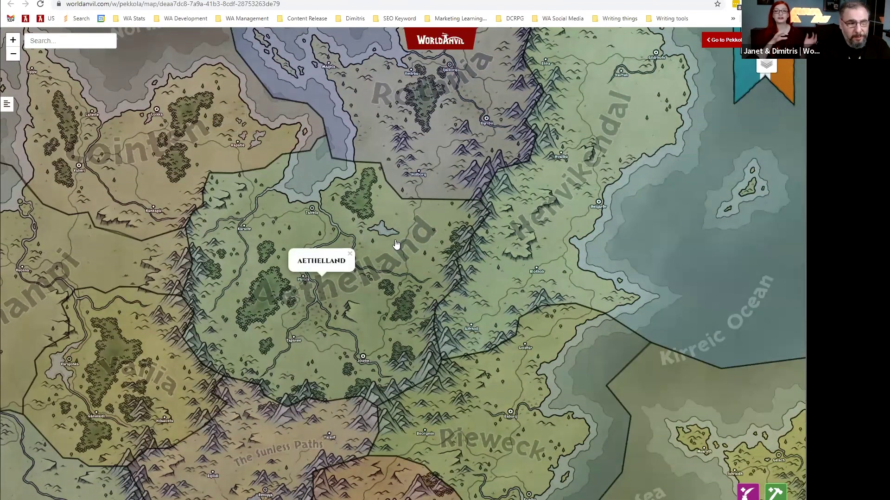
left_click_drag(180, 261, 277, 258)
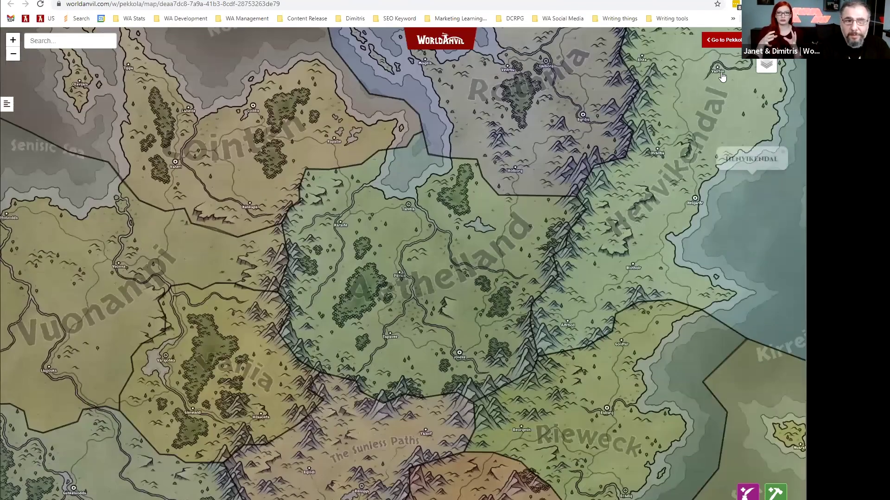
mouse_move(761, 66)
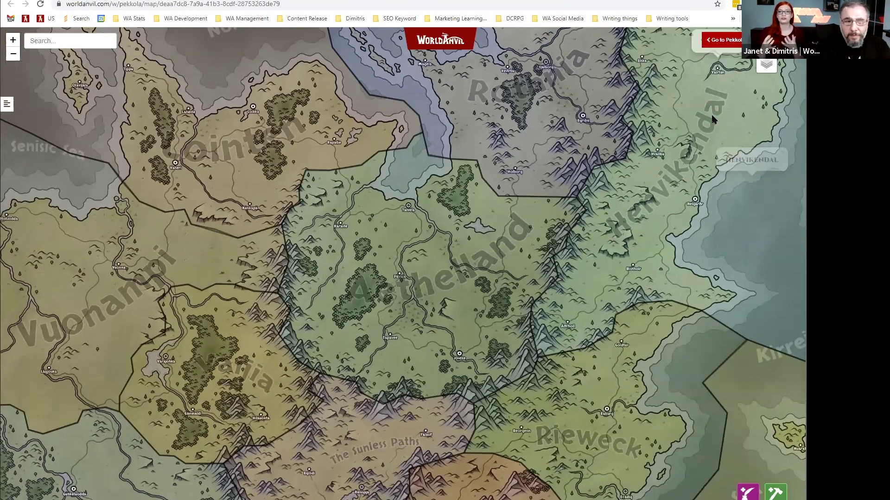
left_click(578, 301)
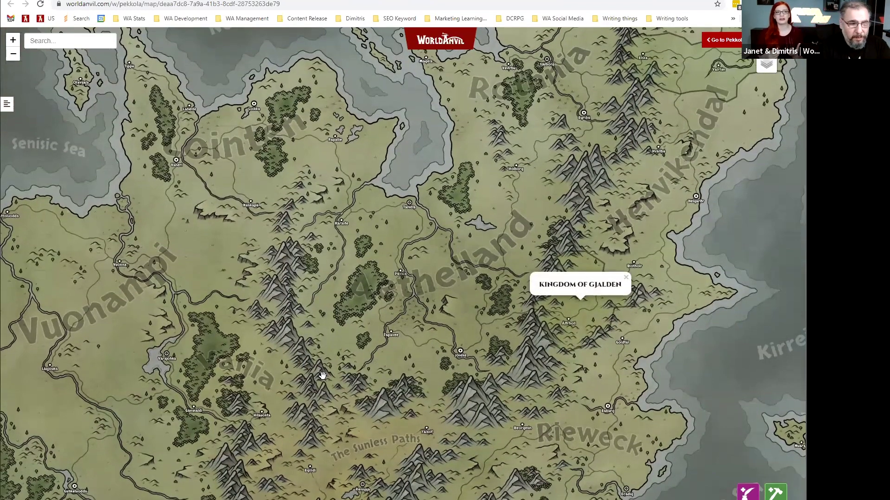
Pan south to open the March of Ahelaldi article beside the map and show Éaburg's label.
left_click_drag(323, 375, 337, 320)
left_click_drag(304, 417, 353, 298)
left_click(301, 416)
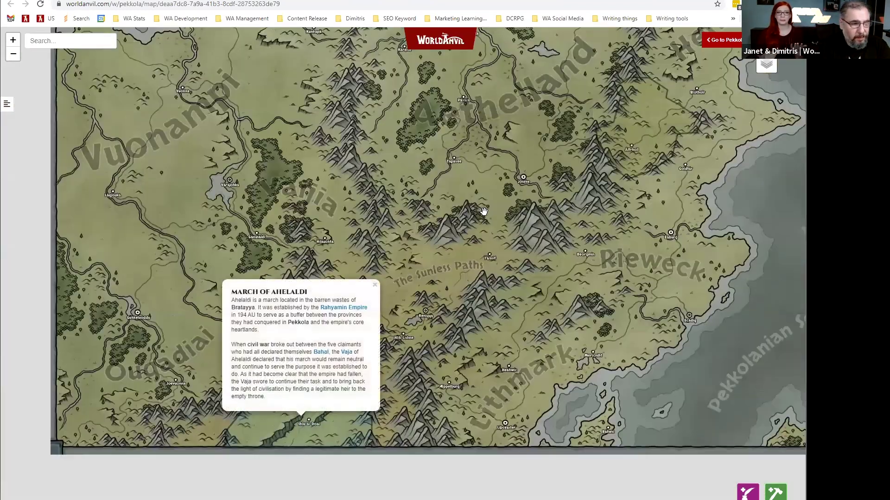
left_click(303, 419)
left_click_drag(463, 222, 378, 296)
scroll(130, 309, "down", 4)
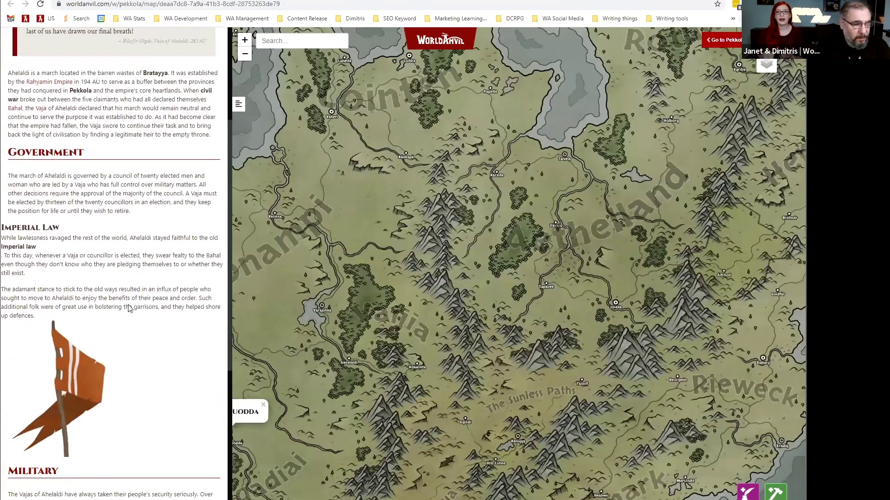
scroll(129, 309, "down", 5)
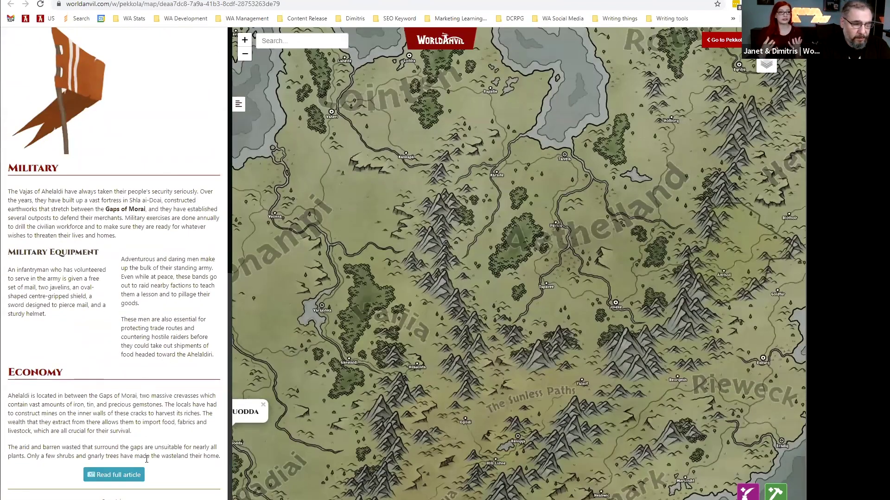
left_click(763, 358)
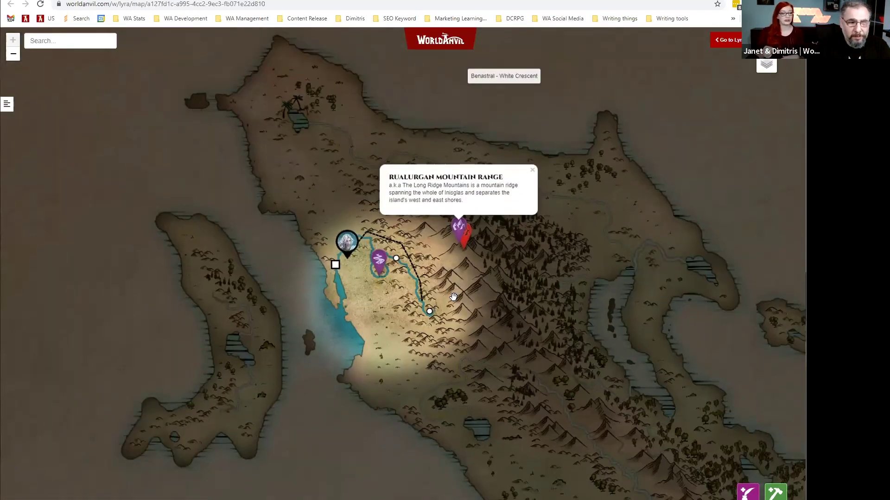
Inspect the Session 1 journey path, Eira's marker details and the Myst Falls marker.
scroll(453, 294, "up", 3)
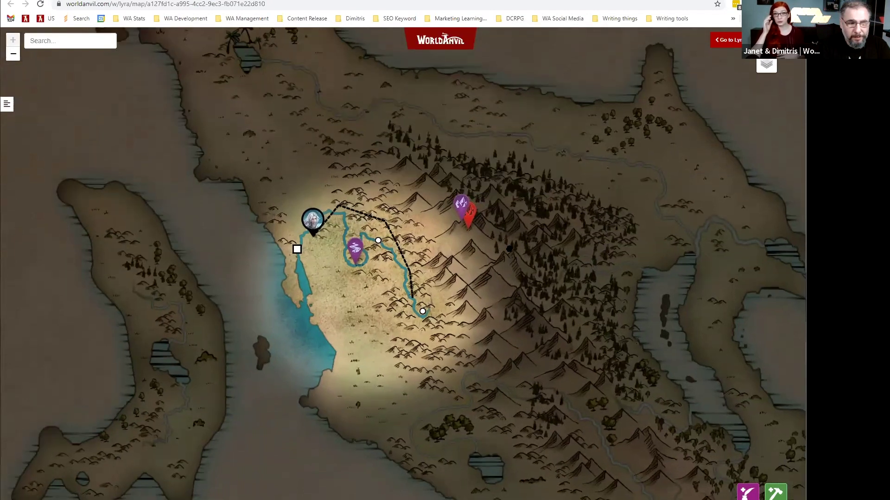
left_click_drag(434, 219, 465, 182)
left_click(450, 236)
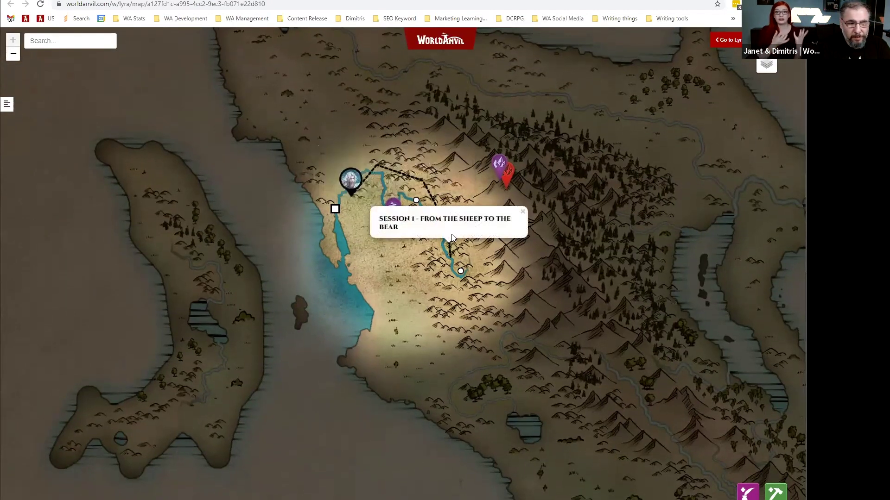
left_click(355, 184)
left_click_drag(566, 210, 374, 138)
left_click(374, 138)
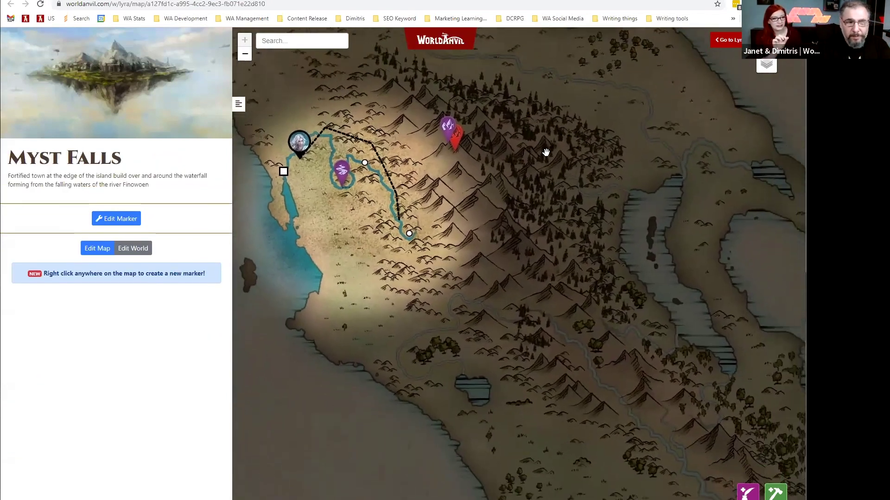
Hide settlements, journeys and geography to view DM secret notes, then restore journeys and geography.
left_click(751, 77)
left_click(741, 90)
left_click(740, 102)
left_click(738, 116)
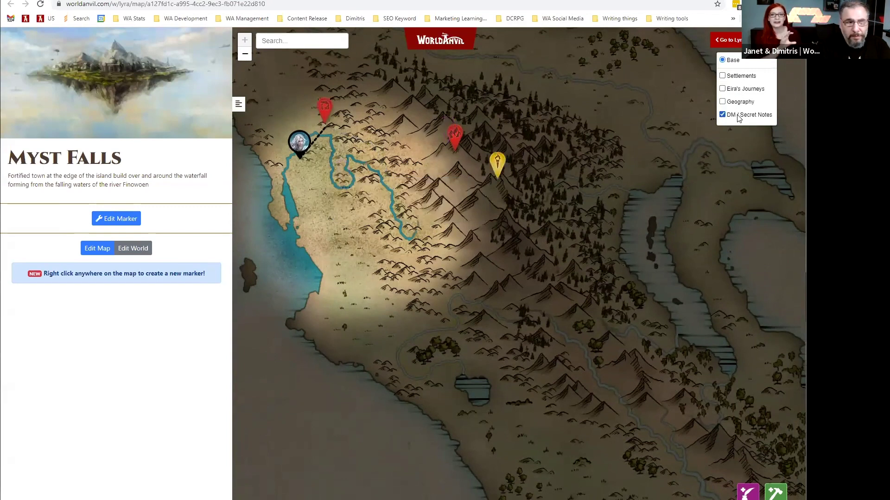
left_click_drag(615, 155, 661, 209)
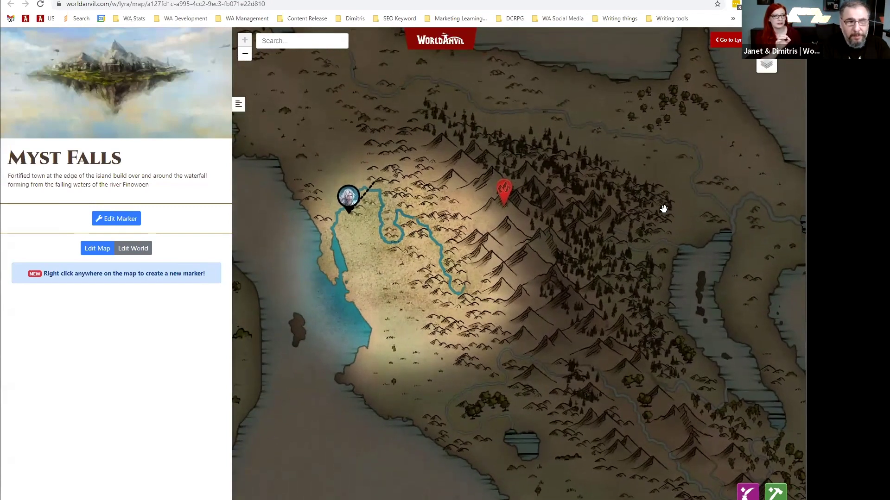
mouse_move(764, 68)
left_click(734, 90)
left_click(734, 102)
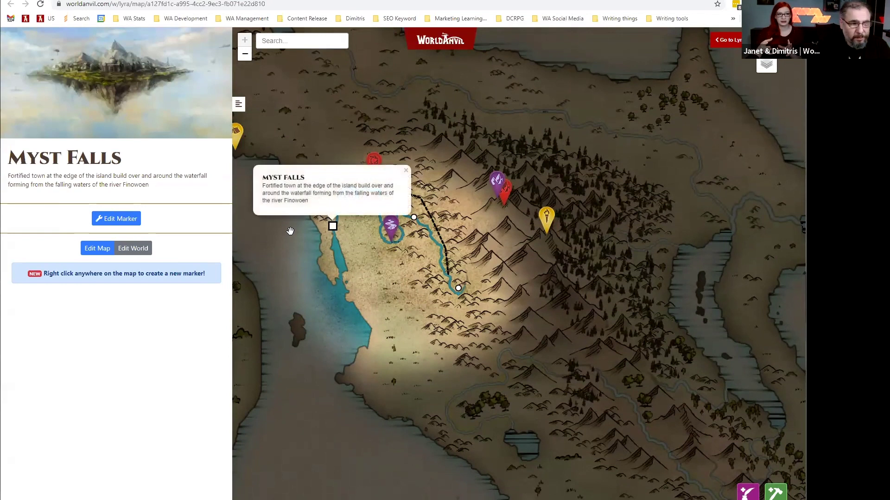
Open the Banastral Archipelago article, follow the party's route, and close the EIRA popup.
mouse_move(393, 231)
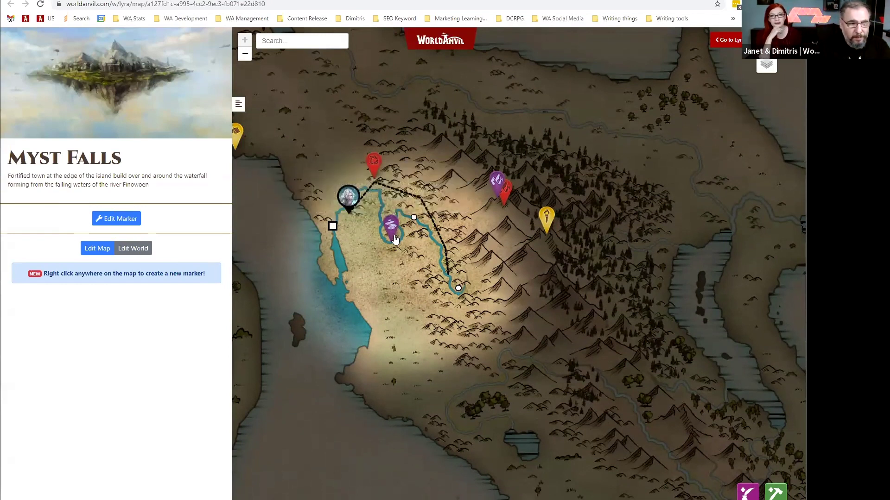
left_click(448, 246)
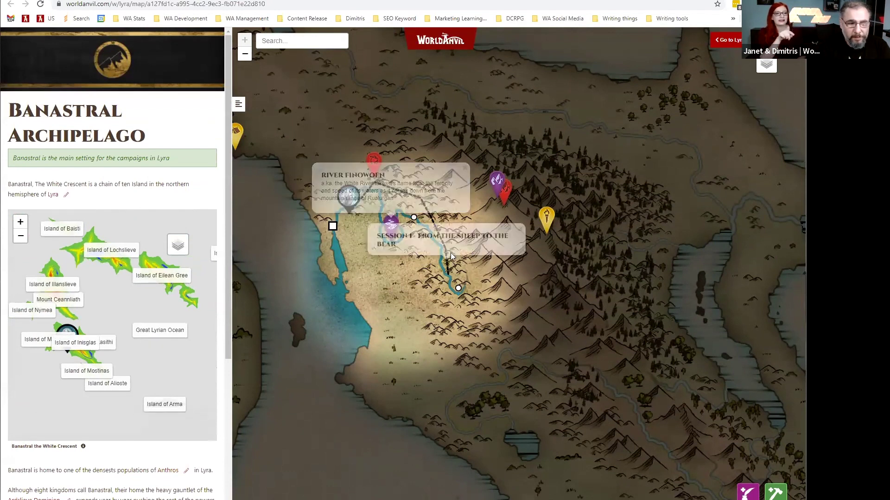
mouse_move(423, 205)
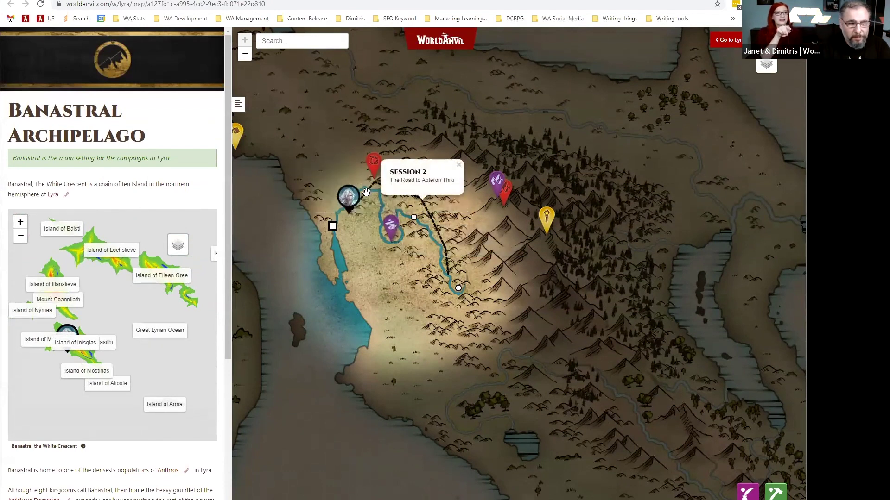
left_click_drag(346, 212, 372, 230)
mouse_move(372, 230)
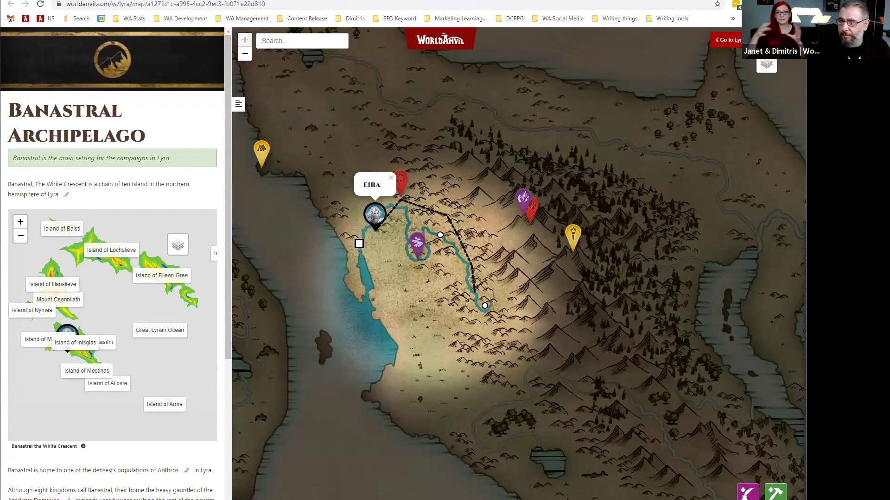
left_click(721, 182)
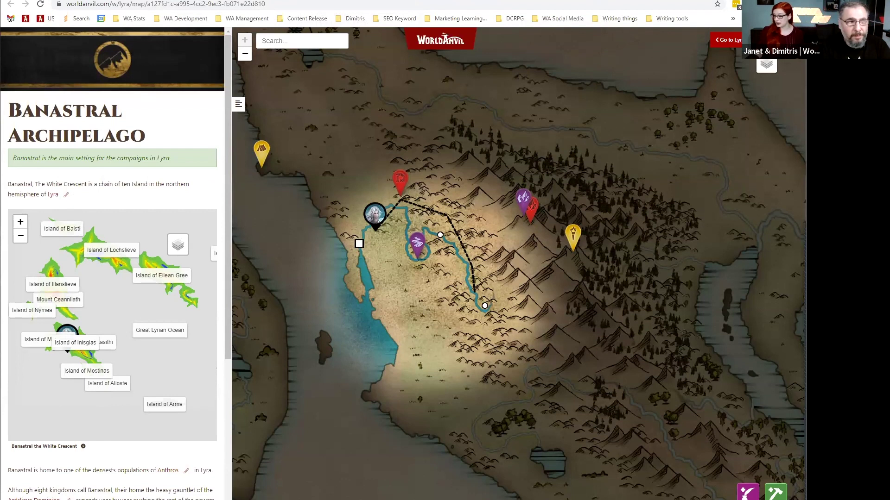
Explore Zhikuvar Alduin's family tree and bloodline, from Asheron and Trixanna's ancestors to Solerina Linarus.
key("ctrl+Tab")
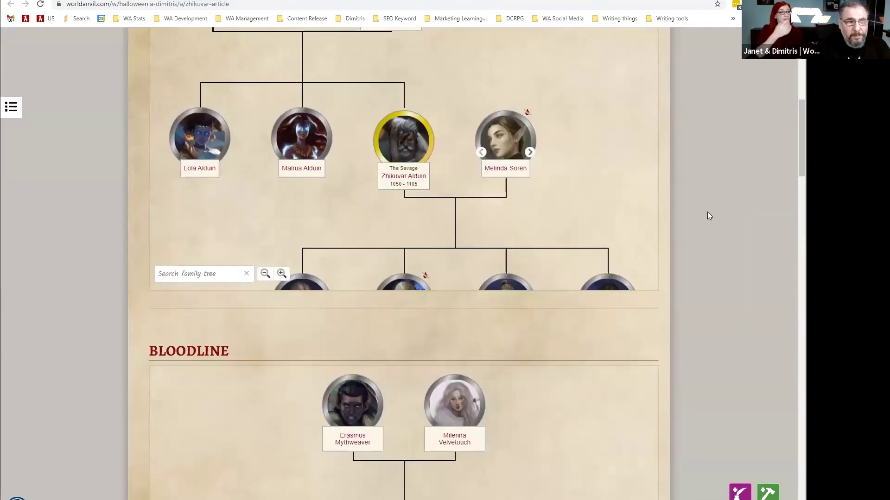
scroll(696, 219, "up", 4)
scroll(694, 259, "down", 1)
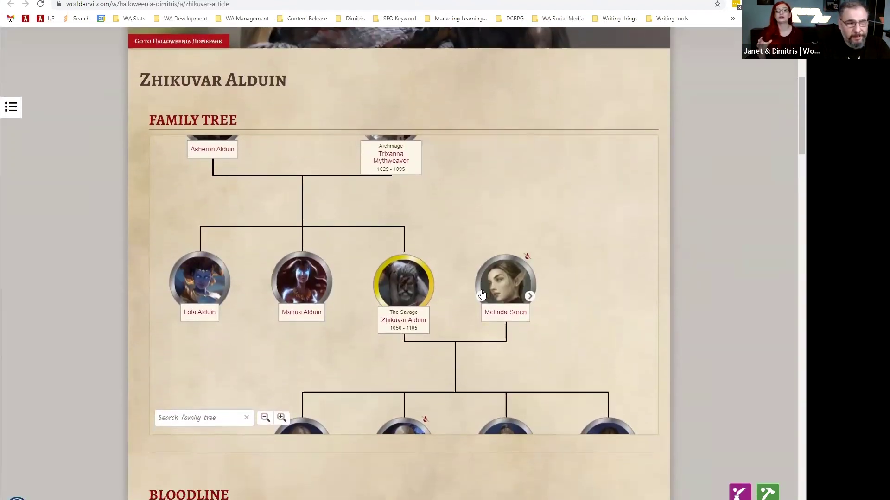
scroll(475, 255, "down", 2)
left_click_drag(510, 246, 492, 133)
scroll(383, 225, "up", 3)
scroll(753, 246, "down", 7)
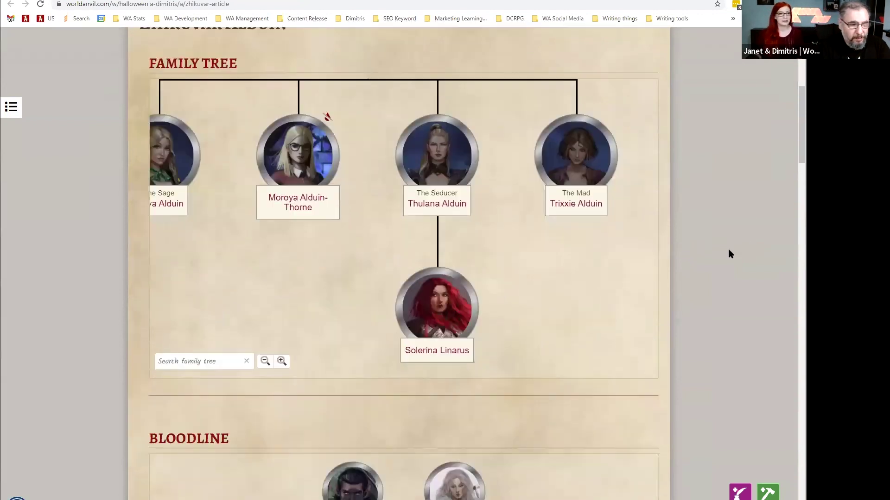
left_click_drag(556, 362, 488, 133)
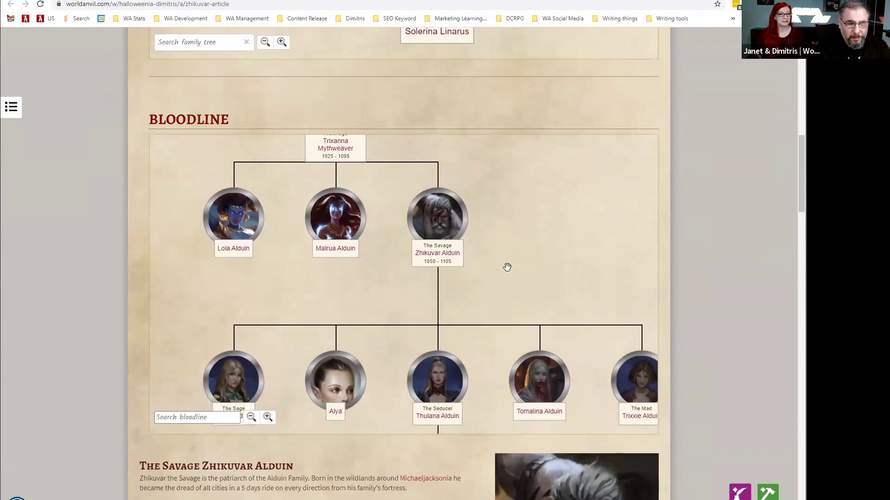
left_click_drag(494, 339, 420, 174)
left_click_drag(425, 417, 441, 327)
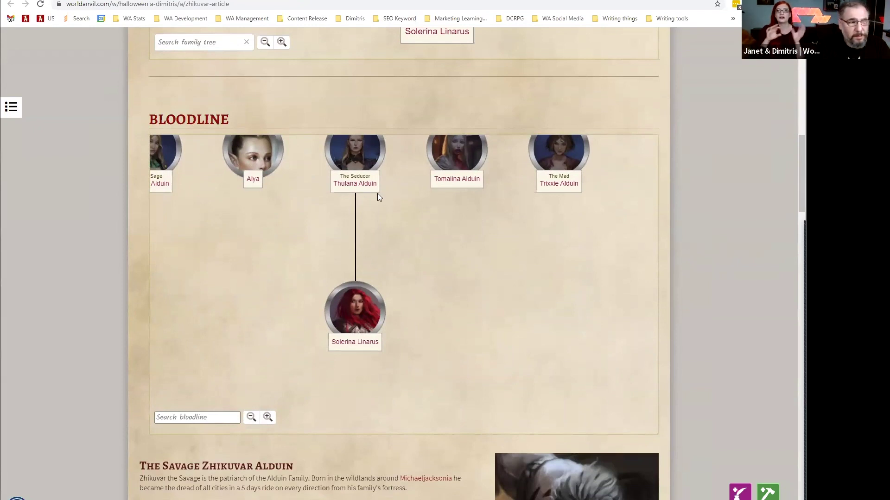
On the Silver family page, follow John Silver's bloodline from Silas Silver I down through later generations.
key("ctrl+Tab")
scroll(126, 221, "down", 6)
left_click_drag(565, 306, 559, 165)
mouse_move(560, 369)
left_mouse_down()
mouse_move(546, 244)
mouse_move(552, 155)
left_mouse_up()
left_click_drag(552, 389, 538, 253)
left_click_drag(538, 304, 540, 170)
left_click_drag(544, 365, 536, 256)
left_click_drag(537, 413, 534, 289)
scroll(531, 315, "down", 3)
left_click_drag(613, 304, 551, 175)
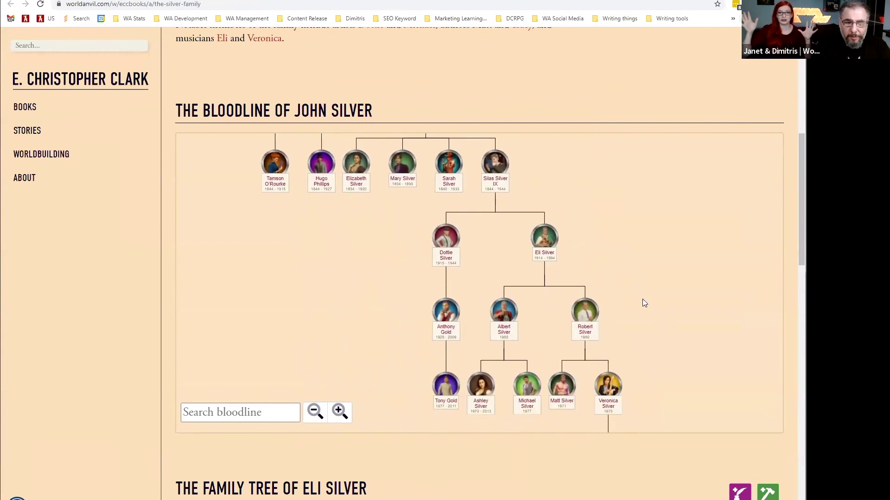
scroll(577, 436, "down", 6)
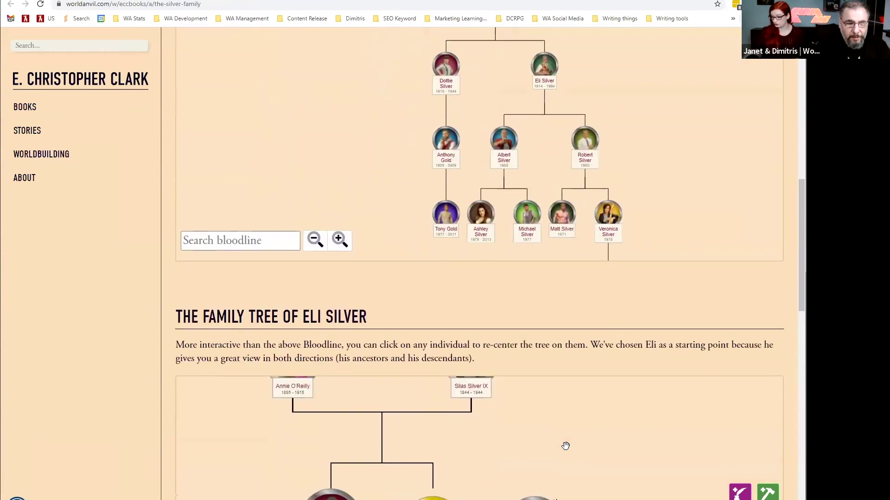
scroll(529, 406, "down", 3)
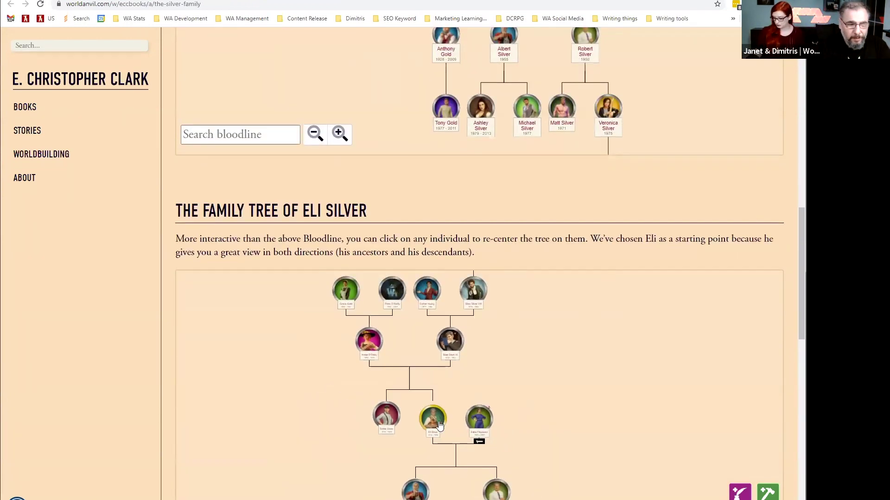
scroll(122, 394, "down", 3)
mouse_move(357, 302)
left_mouse_down()
mouse_move(340, 264)
mouse_move(352, 296)
left_mouse_up()
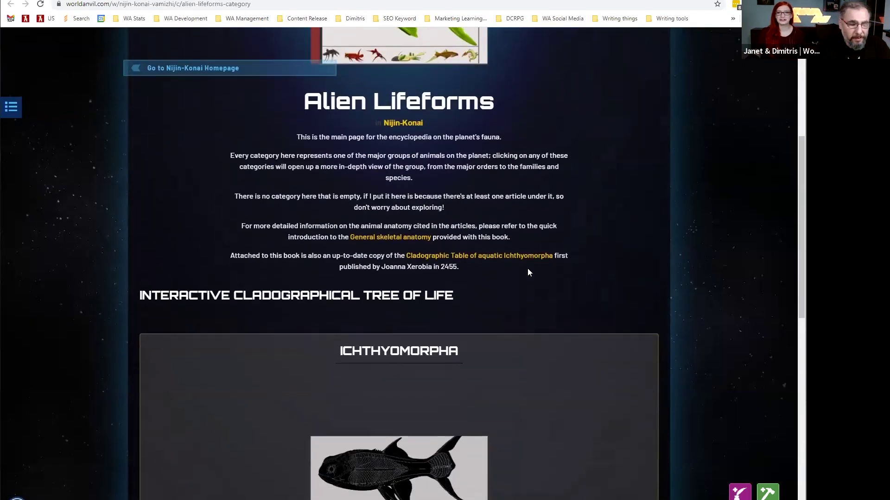
scroll(528, 268, "down", 4)
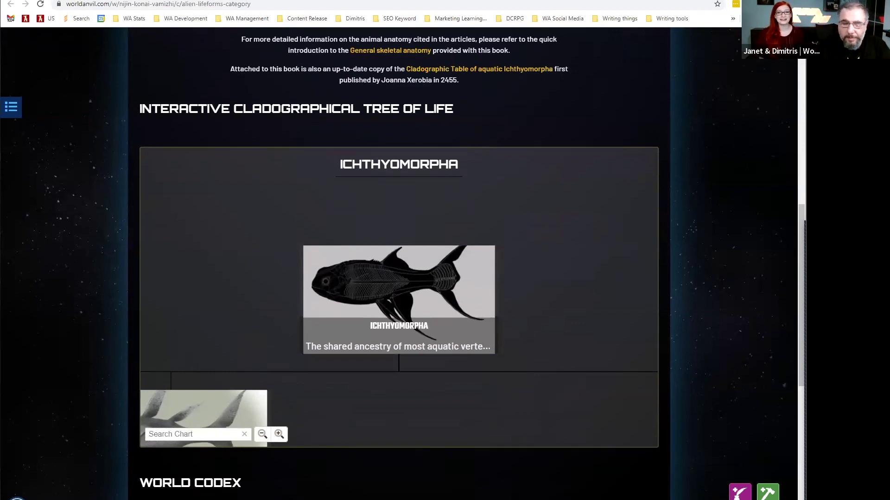
Pan across the Ichthyomorpha cladogram's branches and display the Oniidae entry's description.
scroll(580, 328, "down", 2)
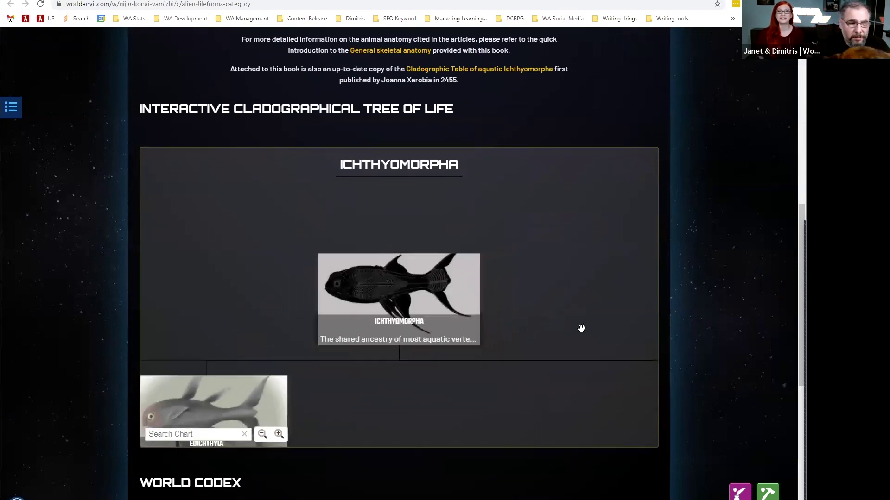
scroll(569, 346, "down", 1)
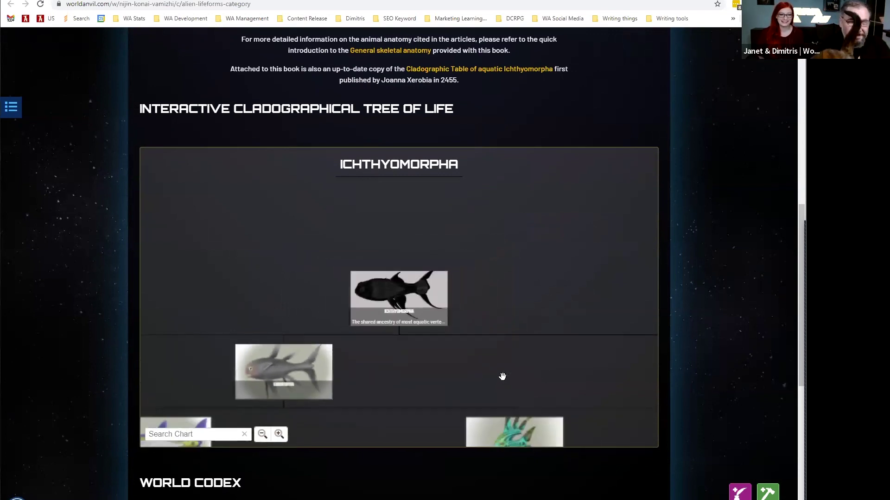
scroll(503, 377, "down", 3)
left_click_drag(506, 380, 499, 363)
left_click_drag(519, 328, 566, 178)
left_click_drag(632, 407, 294, 401)
left_click_drag(626, 367, 352, 369)
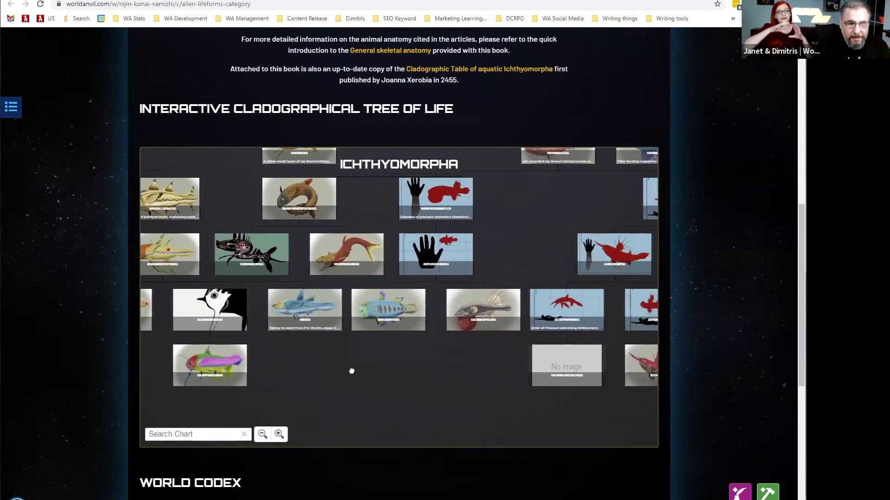
scroll(532, 369, "up", 3)
left_click_drag(529, 305, 525, 148)
left_click_drag(366, 420, 311, 326)
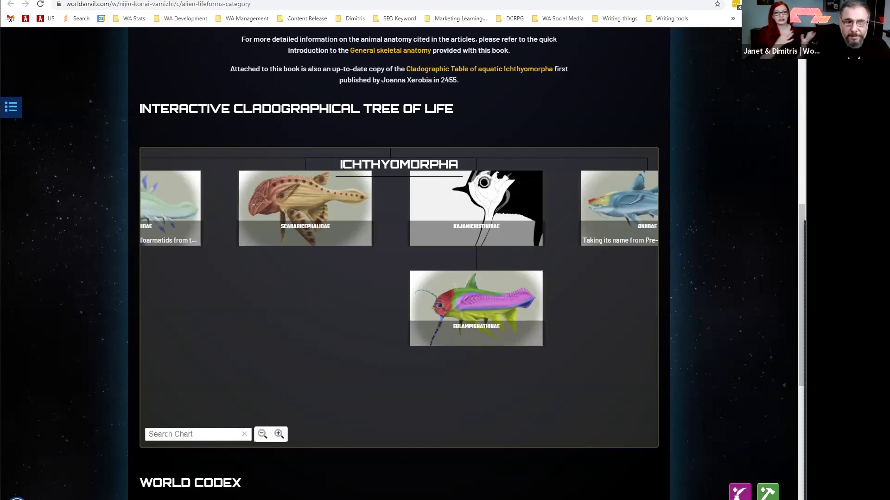
left_click(639, 205)
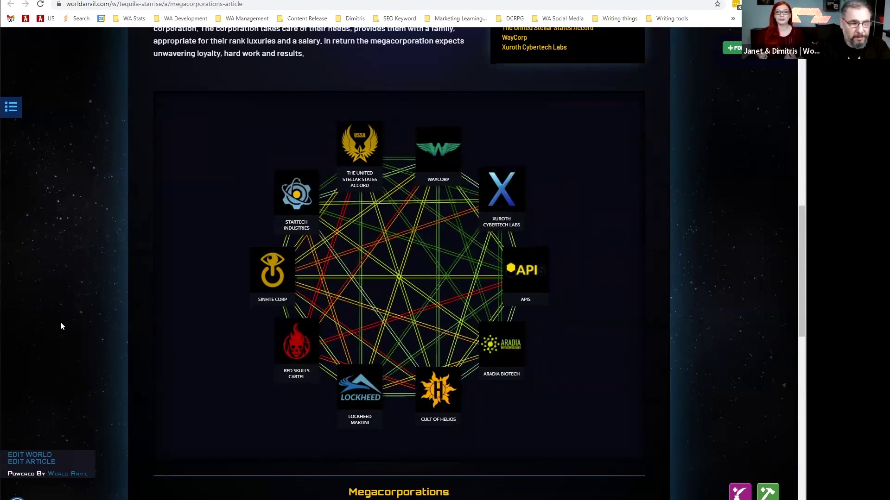
Return to the top of the Megacorporations article, pan the Tequila Starrise star map, and open Manuscripts.
scroll(60, 321, "up", 3)
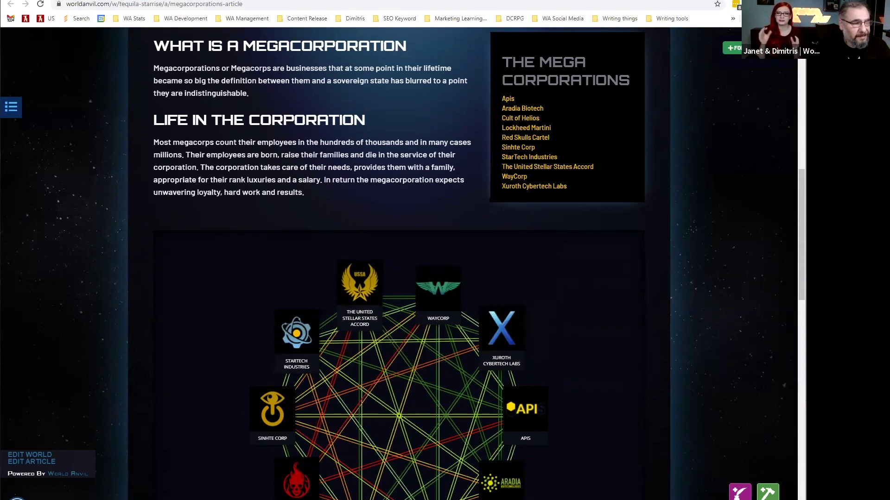
scroll(71, 134, "up", 2)
scroll(71, 135, "down", 5)
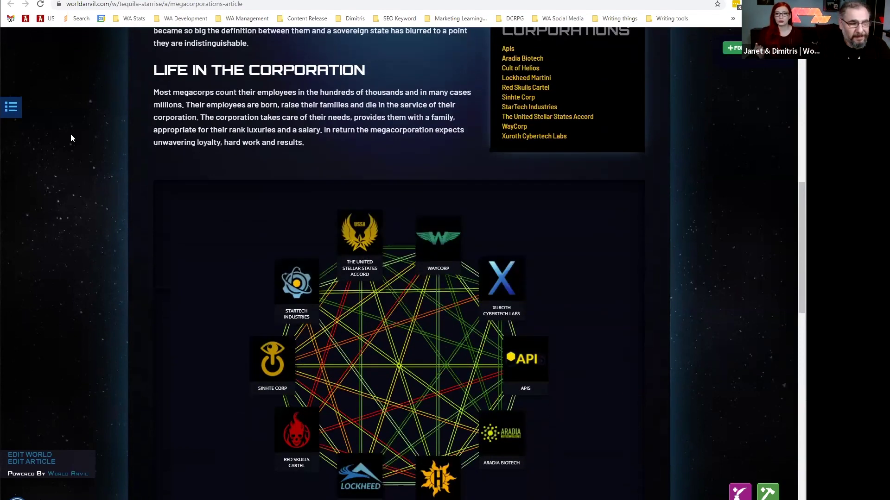
scroll(71, 134, "up", 9)
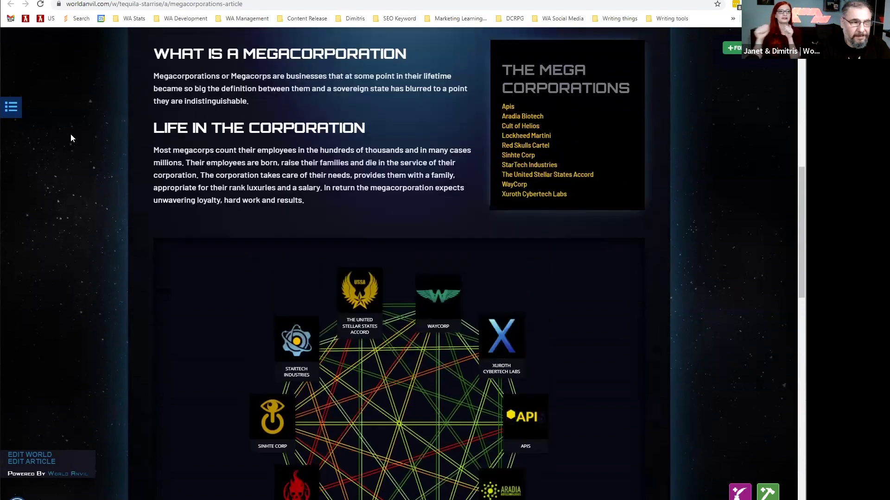
scroll(70, 134, "up", 6)
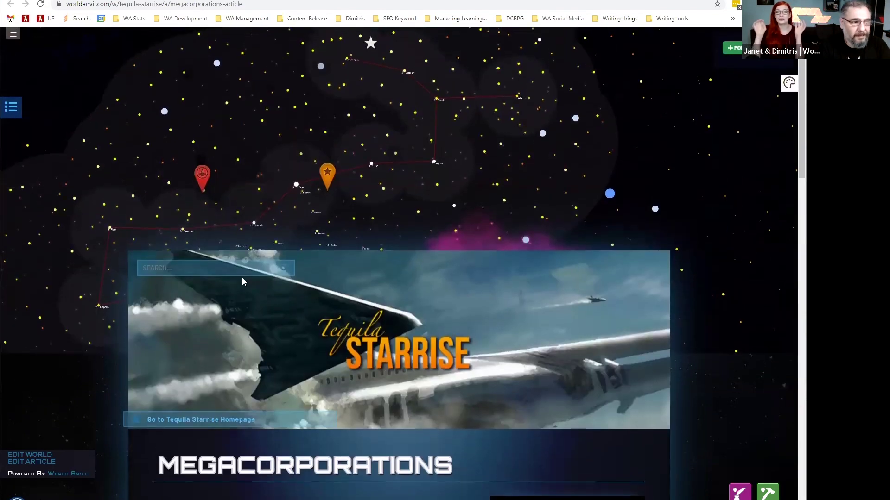
scroll(222, 155, "up", 2)
scroll(222, 155, "down", 2)
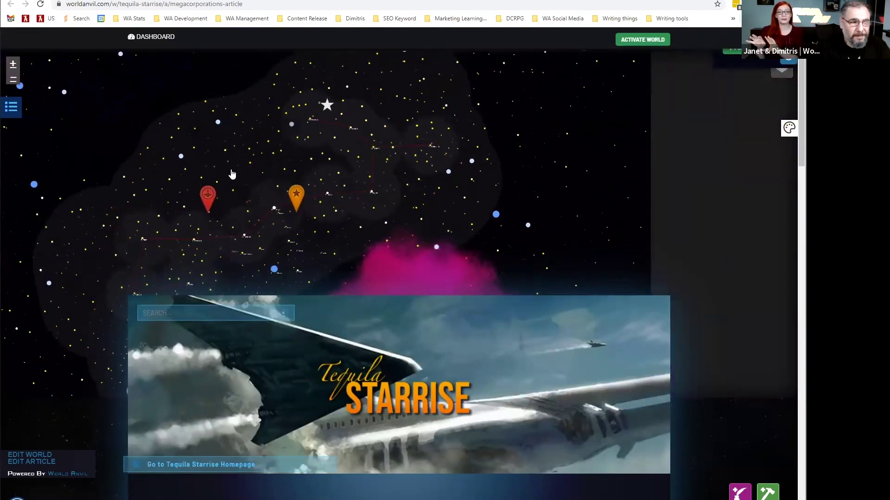
left_click_drag(238, 176, 305, 215)
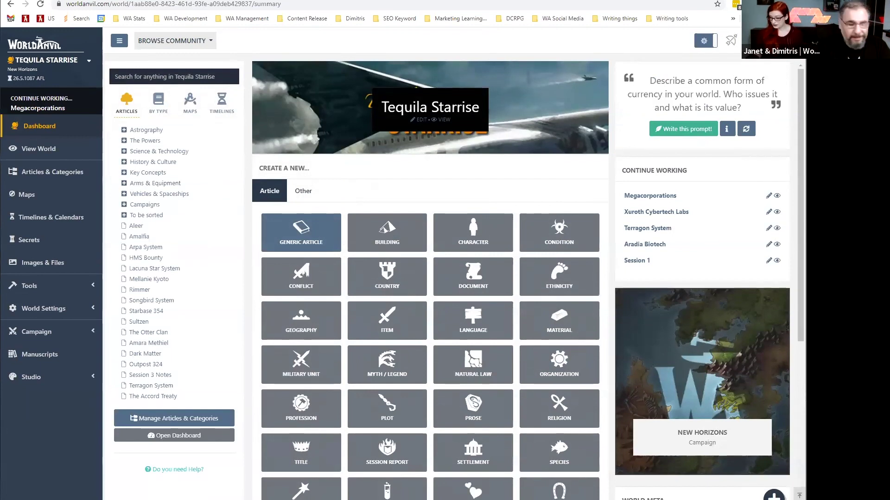
left_click(30, 354)
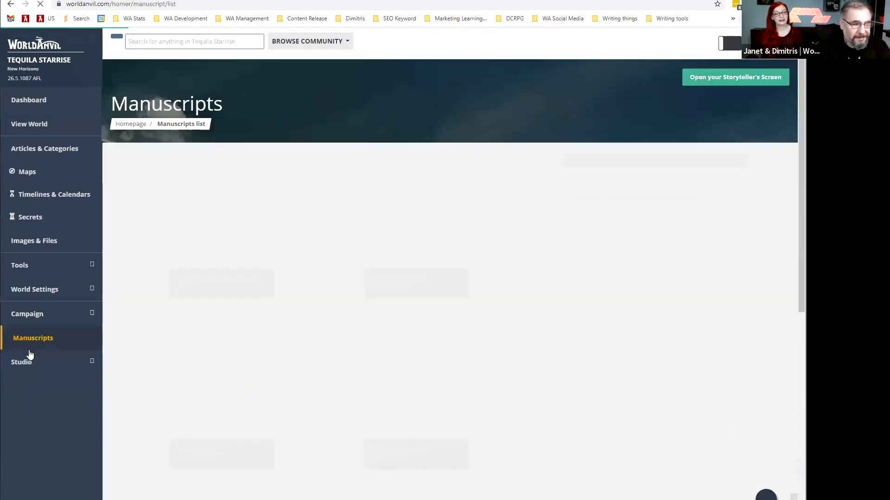
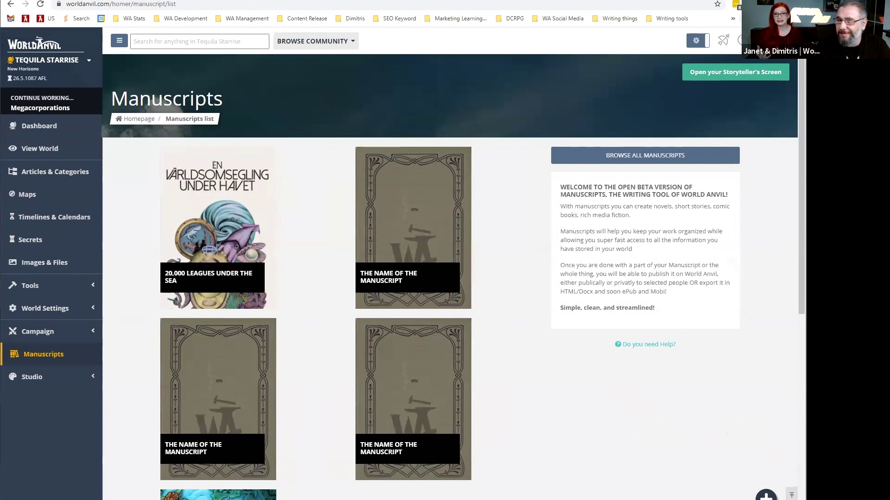
Reveal the EDIT option on the 20,000 Leagues Under the Sea manuscript cover.
mouse_move(196, 210)
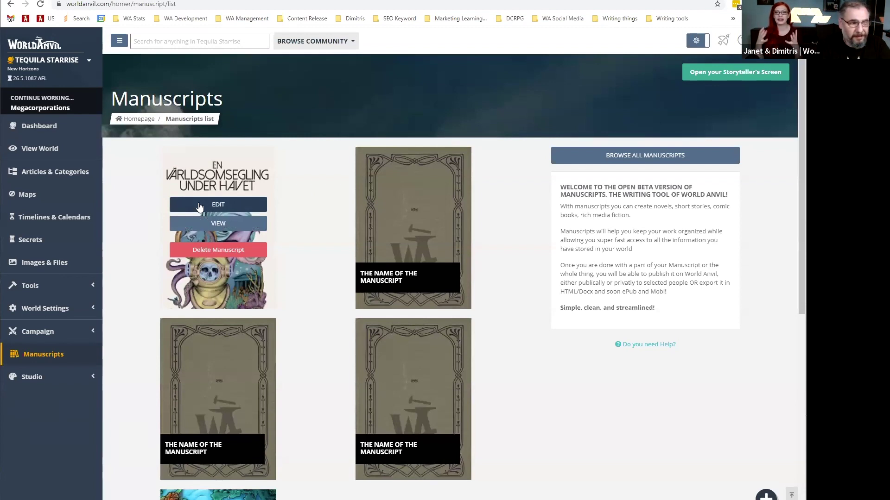
Open the manuscript and browse chapter I. A SHIFTING REEF, Scene 1, the image and the next scene.
left_click(200, 206)
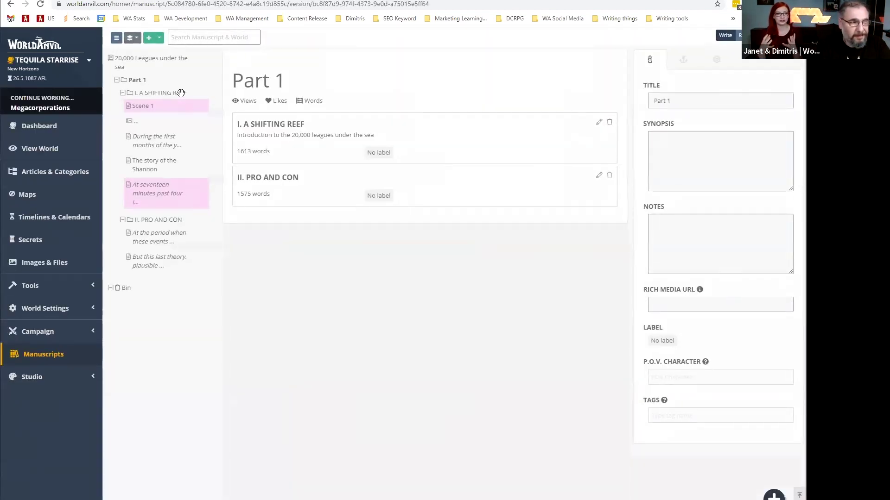
left_click(639, 56)
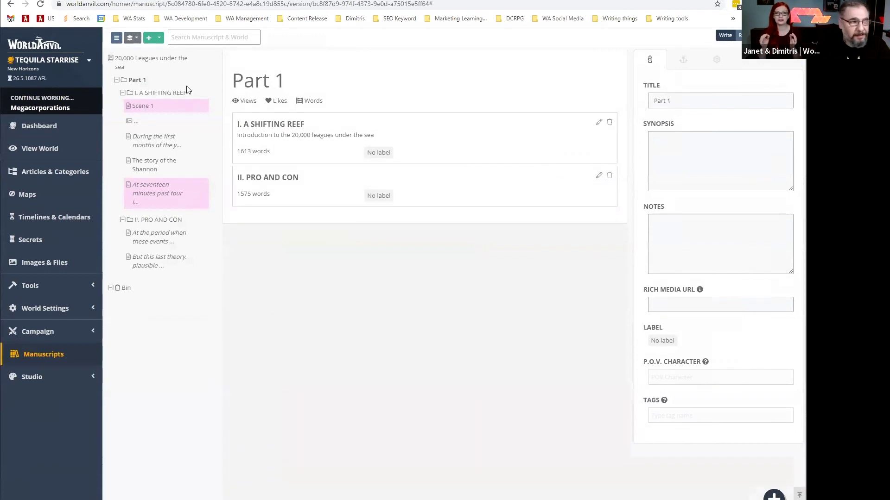
left_click(143, 93)
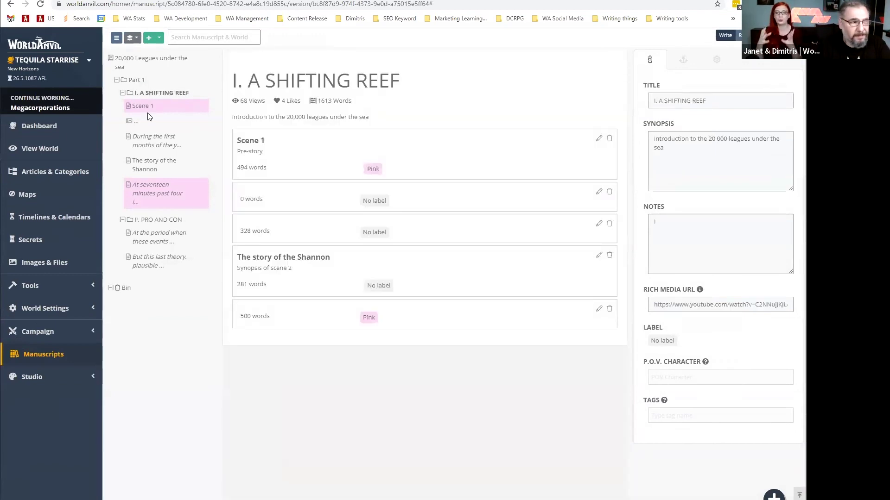
left_click(143, 106)
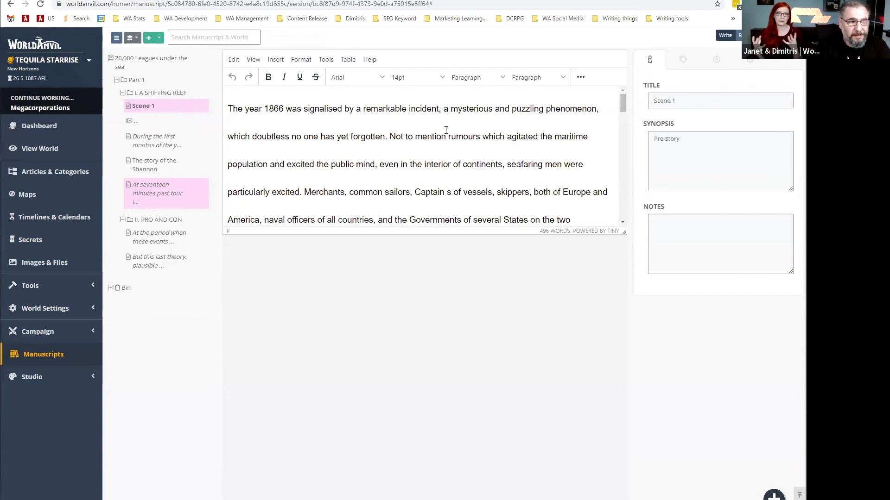
left_click(129, 120)
left_click(138, 138)
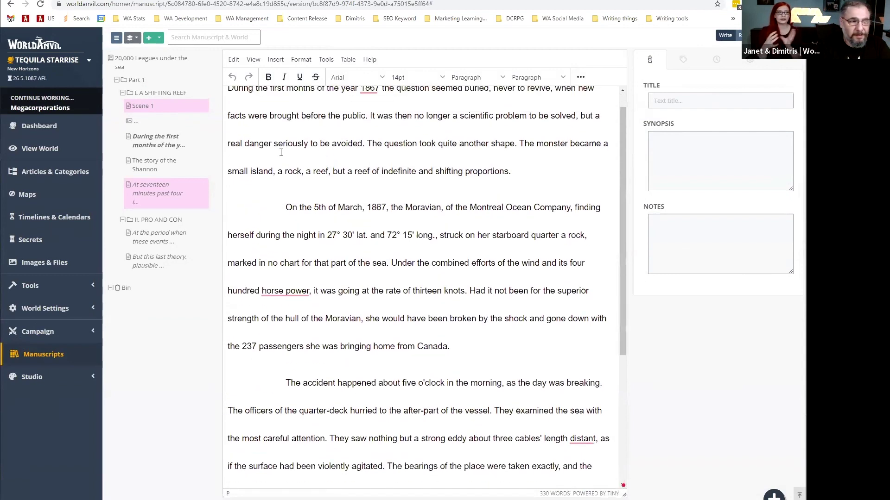
Move the image entry above Scene 1, reposition the 'During the first months' scene, and reopen Scene 1.
left_click(134, 119)
mouse_move(133, 119)
left_mouse_down()
mouse_move(139, 93)
mouse_move(140, 105)
left_mouse_up()
mouse_move(143, 138)
left_mouse_down()
mouse_move(143, 117)
mouse_move(143, 147)
left_mouse_up()
left_click(141, 122)
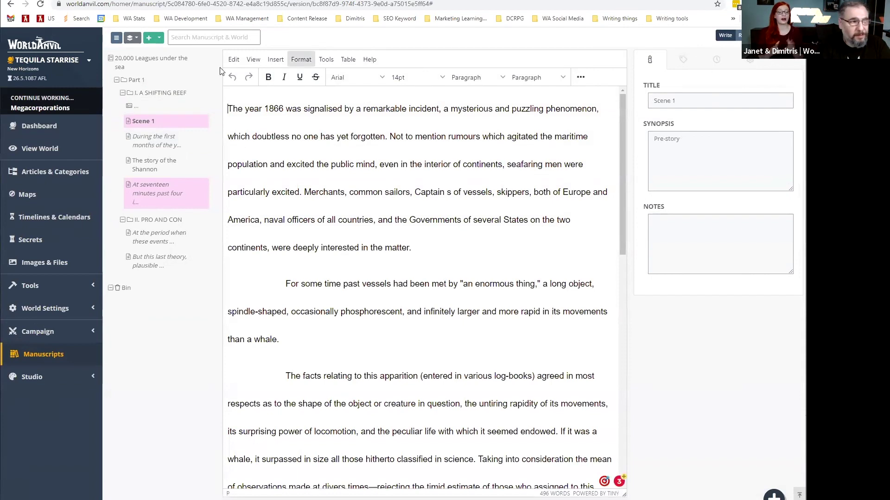
Review the manuscript's Exporting, Statistics and Interface tabs in its basic settings.
left_click(171, 59)
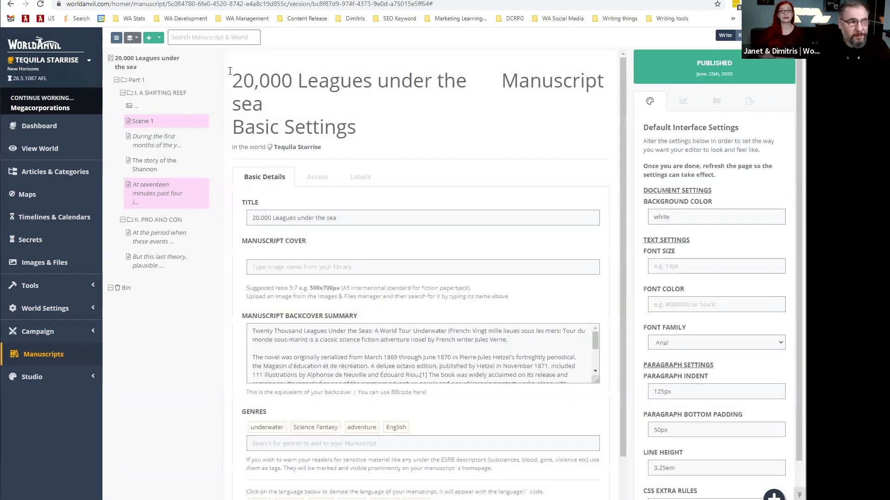
left_click(716, 102)
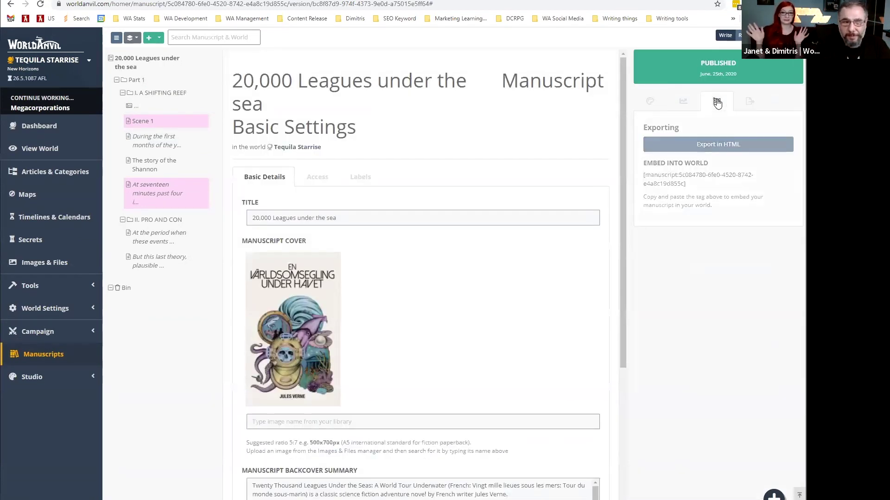
left_click(684, 101)
left_click(649, 101)
scroll(639, 164, "down", 2)
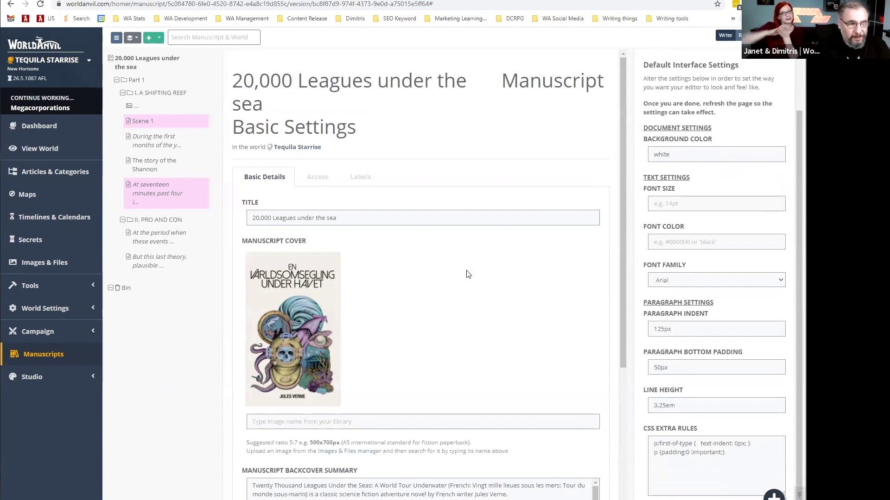
Check the manuscript's access settings and label list, then open the chapter's dragon image entry.
left_click(318, 180)
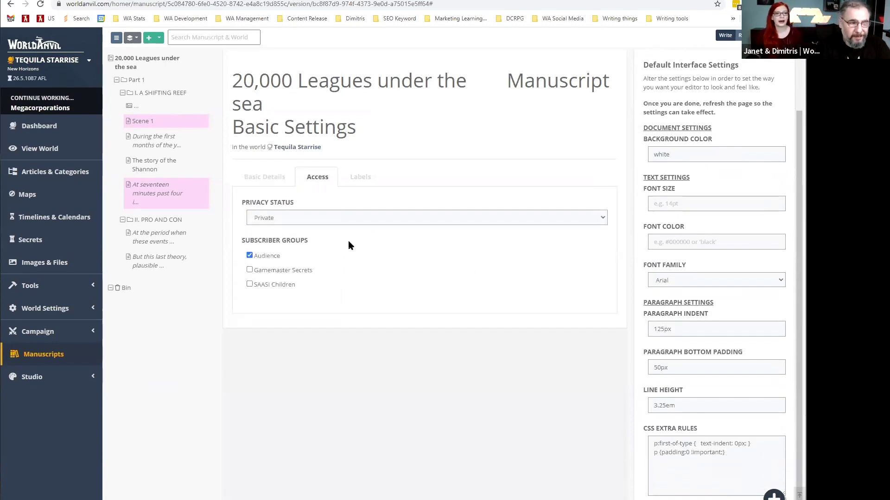
left_click(354, 185)
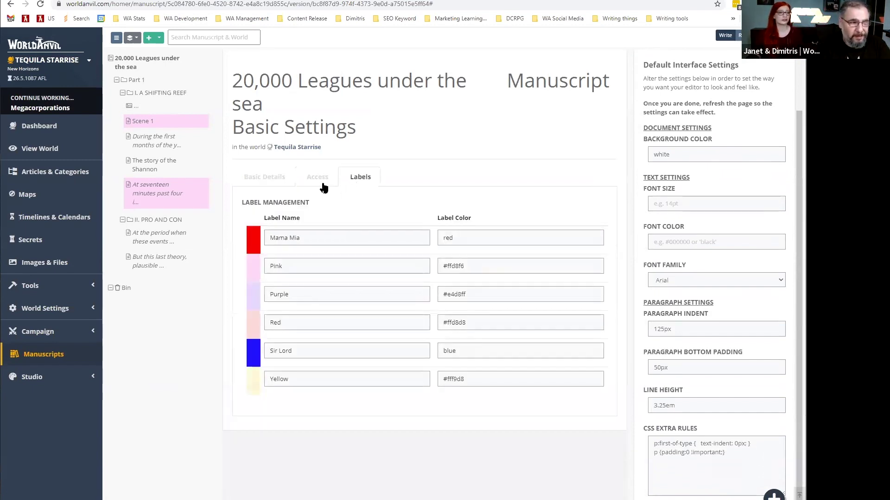
left_click(138, 106)
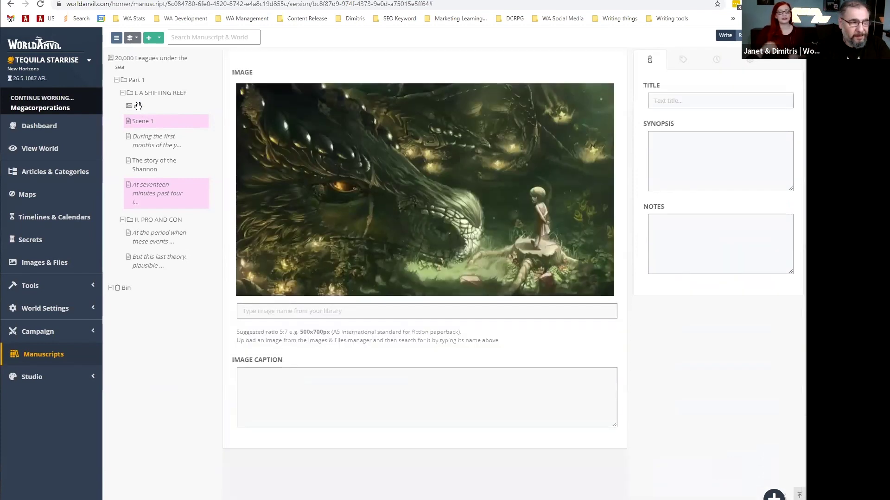
Browse the scenes 'During the first months', 'The story of the Shannon' and 'At seventeen minutes past four'.
left_click(138, 137)
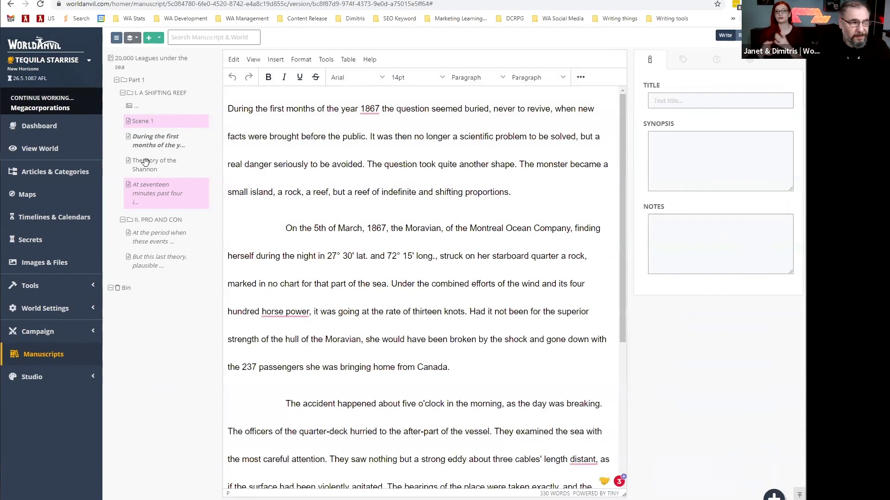
left_click(145, 162)
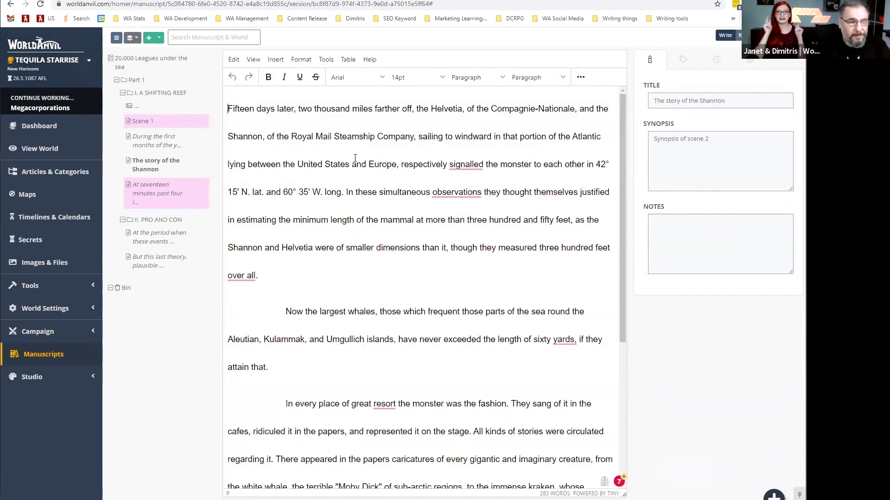
right_click(156, 166)
left_click(138, 160)
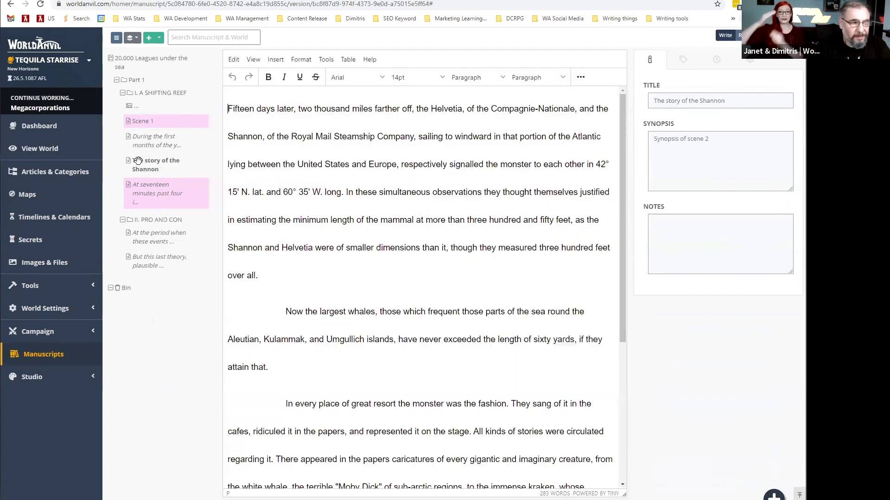
left_click(139, 193)
Nest chapter II. PRO AND CON inside I. A SHIFTING REEF and show the Part 1 overview.
left_click(140, 218)
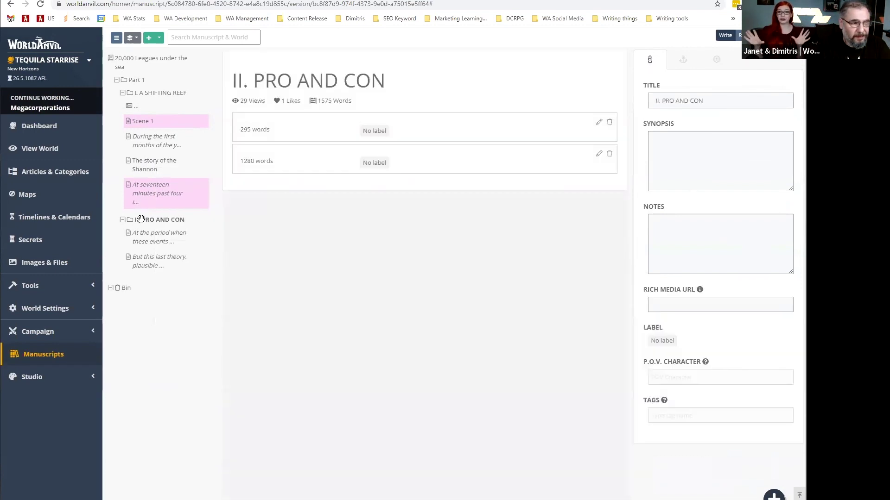
left_click_drag(146, 218, 159, 264)
left_click(136, 80)
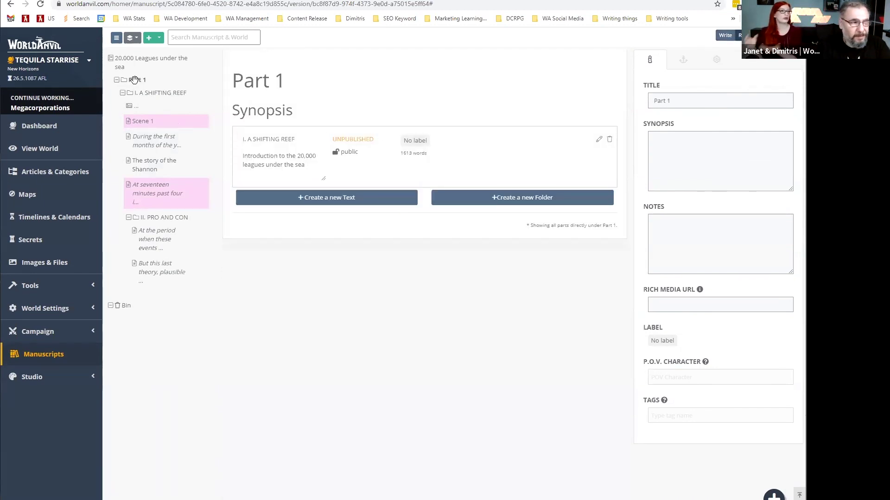
Tag the first I. A SHIFTING REEF entry card with the Mama Mia label, then remove it.
left_click(142, 94)
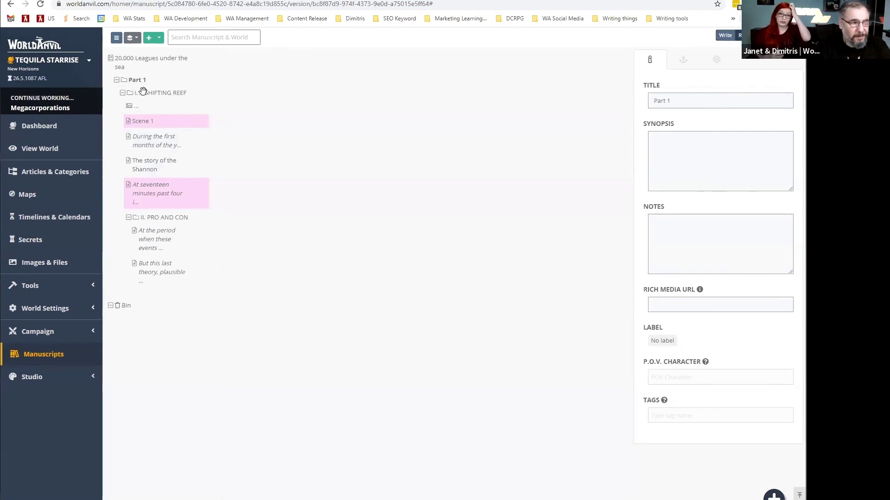
scroll(299, 174, "down", 1)
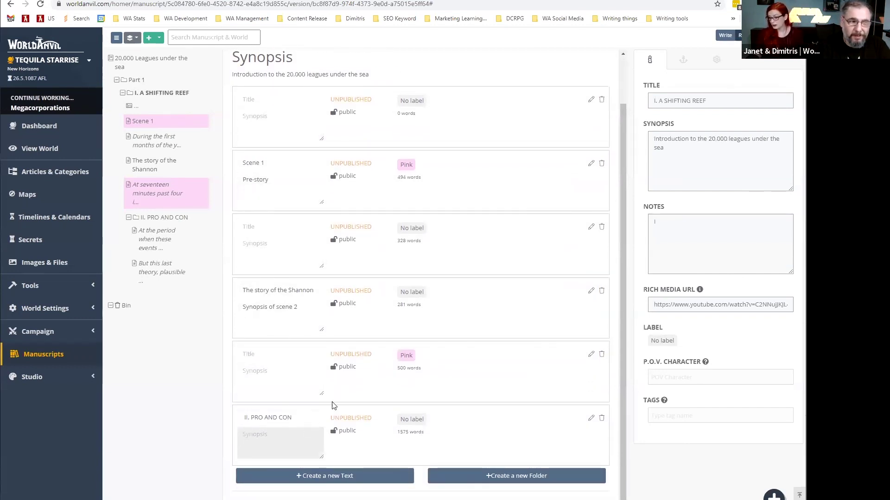
left_click(413, 101)
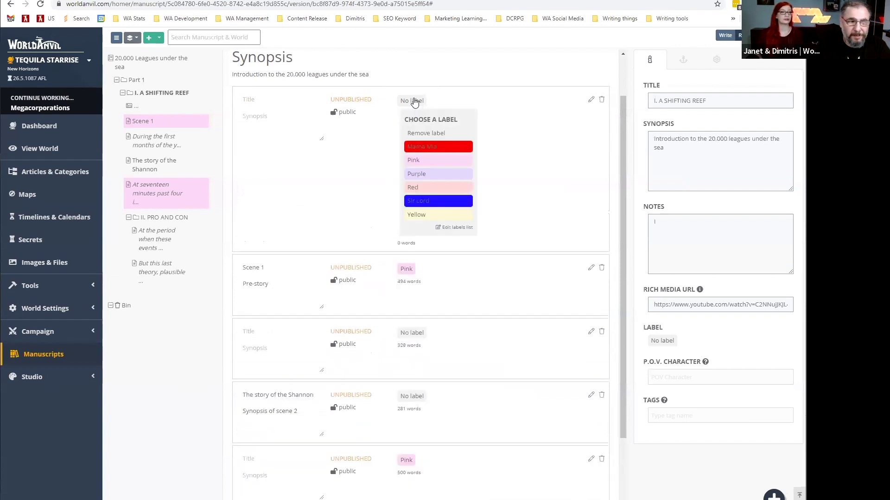
left_click(418, 147)
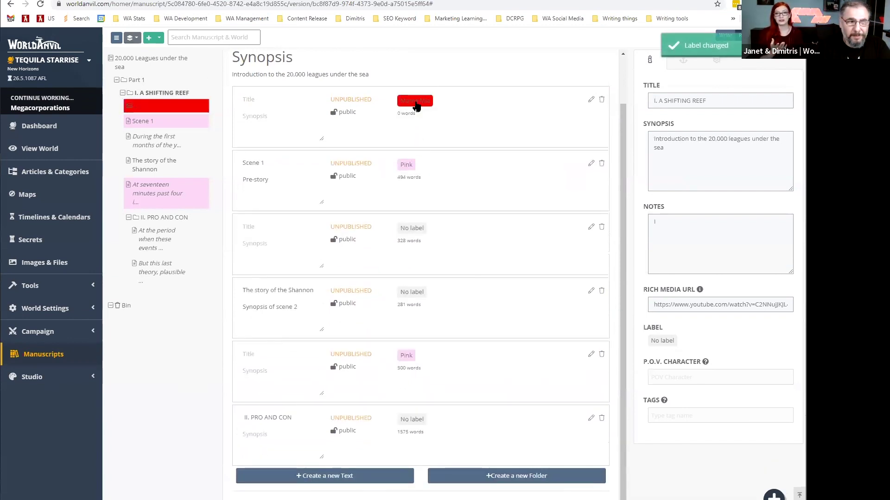
left_click(415, 105)
left_click(420, 134)
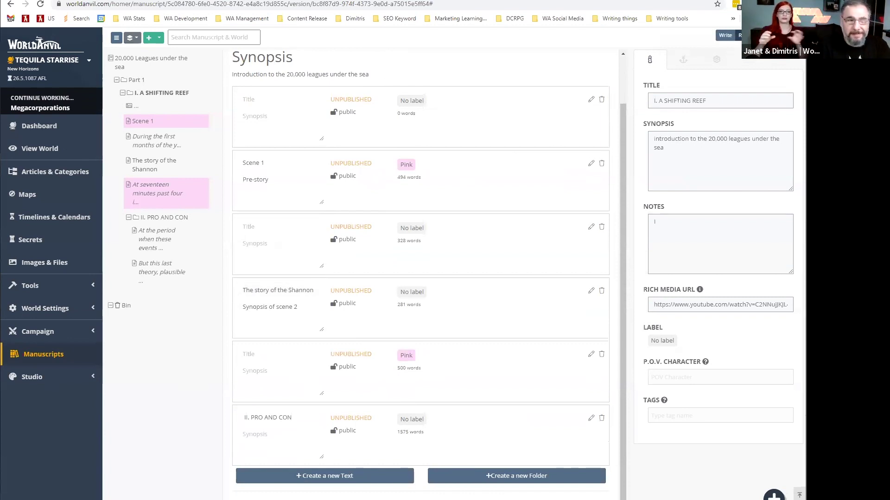
Read I. A SHIFTING REEF as continuous text from its dragon illustration to the end.
left_click(744, 35)
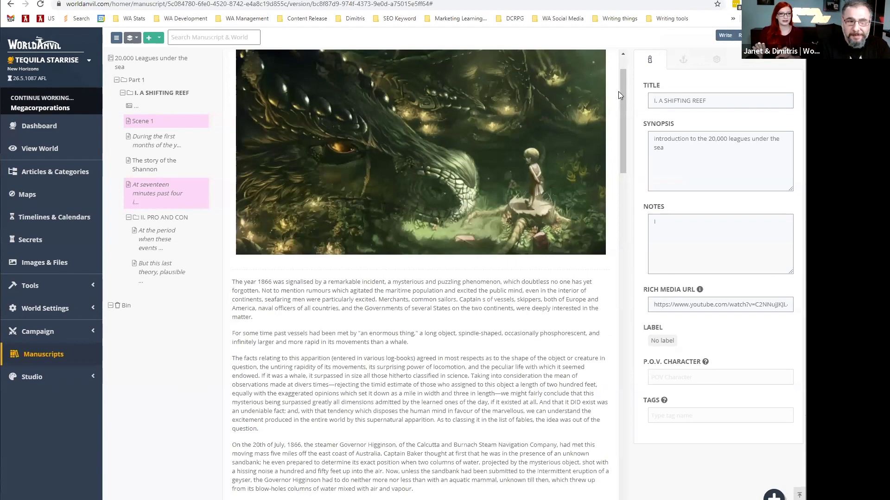
scroll(623, 80, "up", 2)
scroll(617, 101, "down", 6)
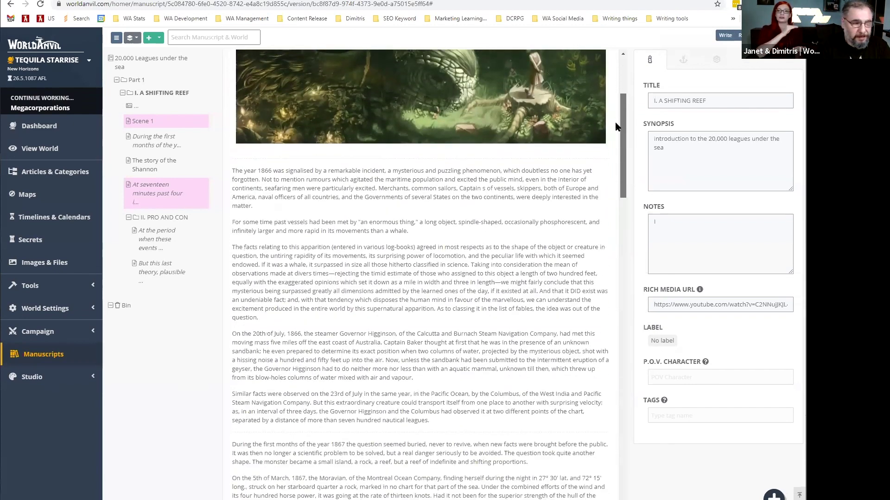
scroll(611, 236, "down", 10)
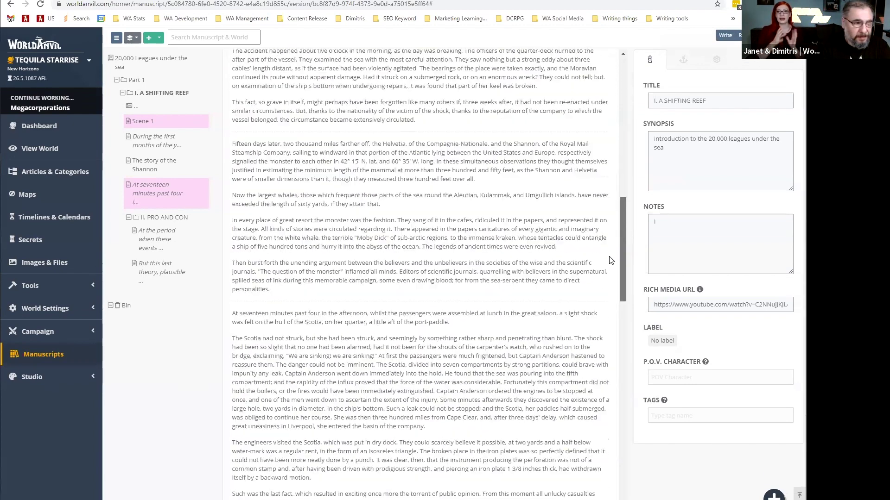
left_click_drag(617, 348, 645, 67)
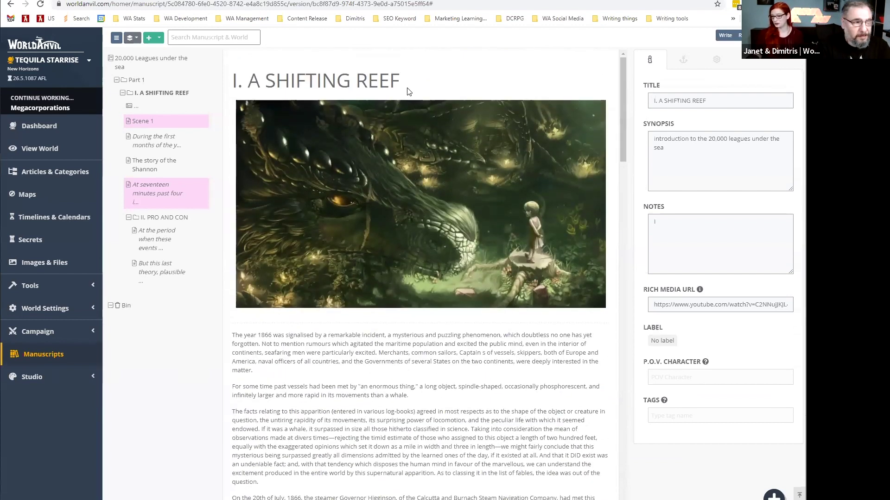
left_click(208, 38)
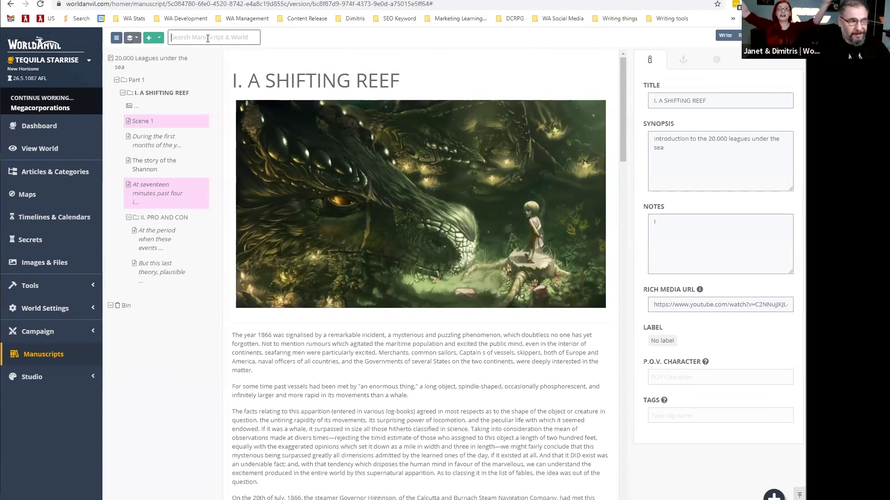
Search for 'mich' and compare the Tequila Starrise world matches with the manuscript matches.
type("m")
key("Return")
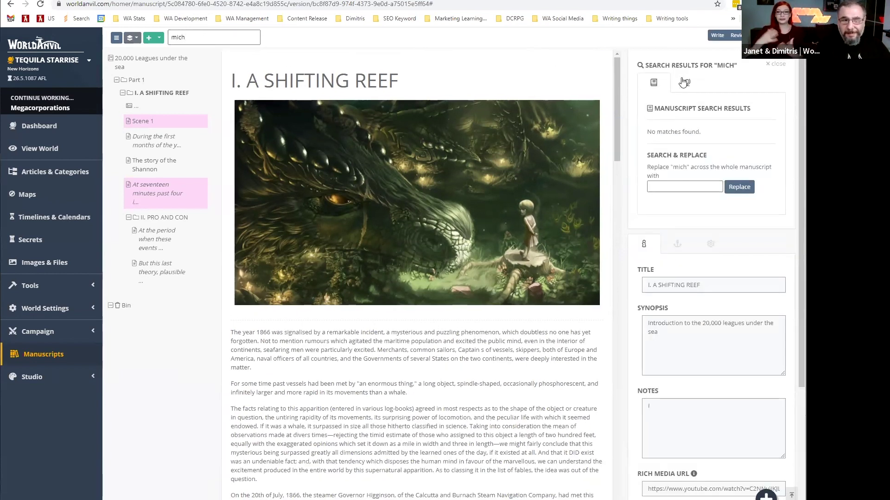
left_click(686, 83)
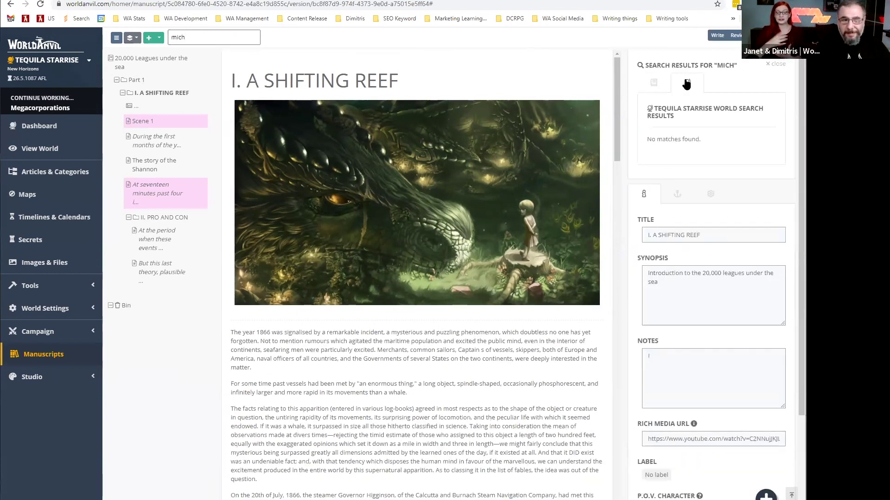
left_click(654, 82)
Search for 'mega' and preview the Megacorporations article among the world results.
left_click_drag(199, 38, 112, 42)
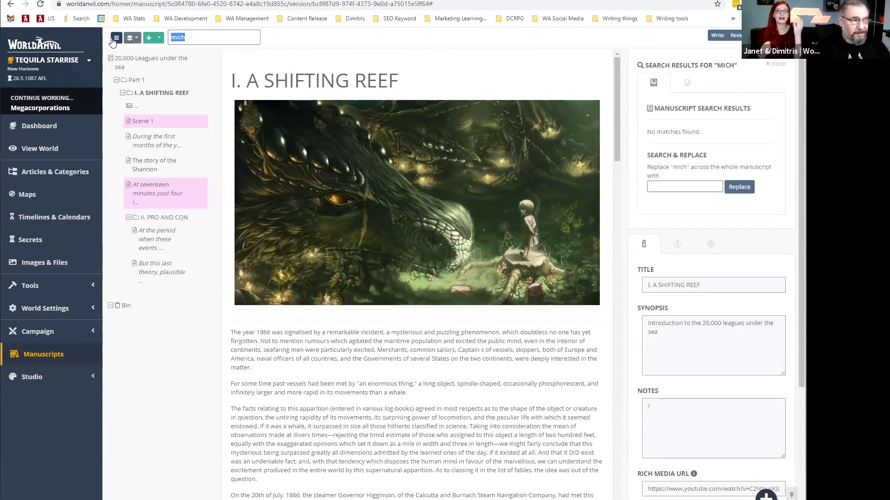
type("mega")
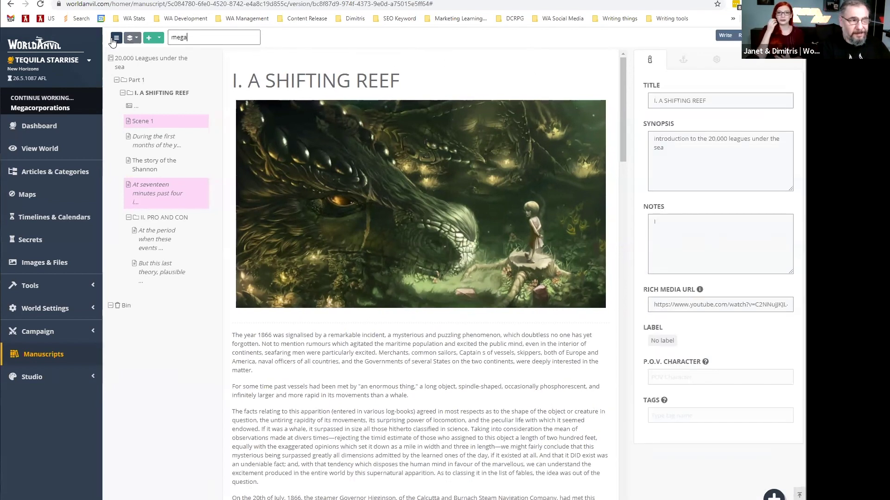
left_click(113, 42)
left_click(687, 82)
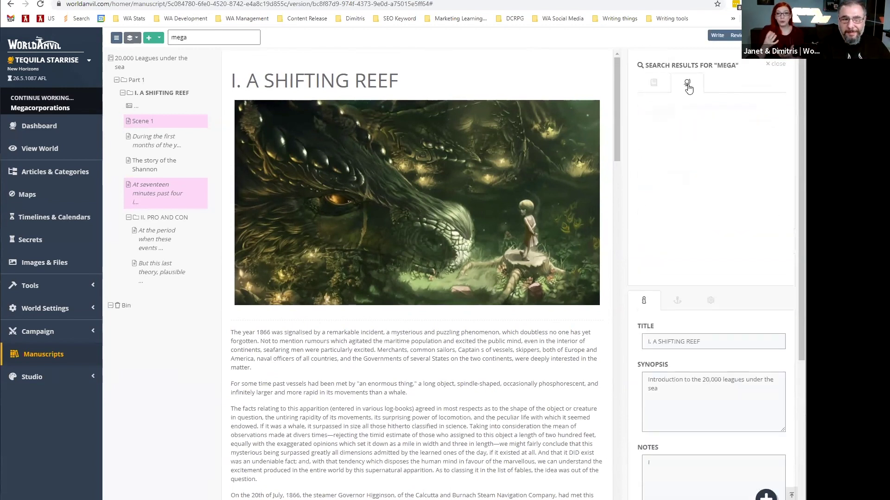
left_click(668, 143)
scroll(399, 202, "down", 5)
scroll(399, 202, "up", 5)
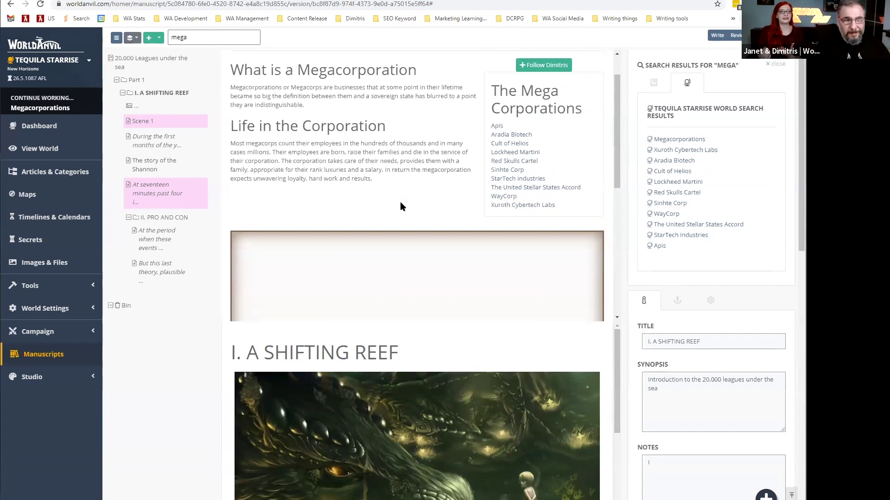
left_click(584, 70)
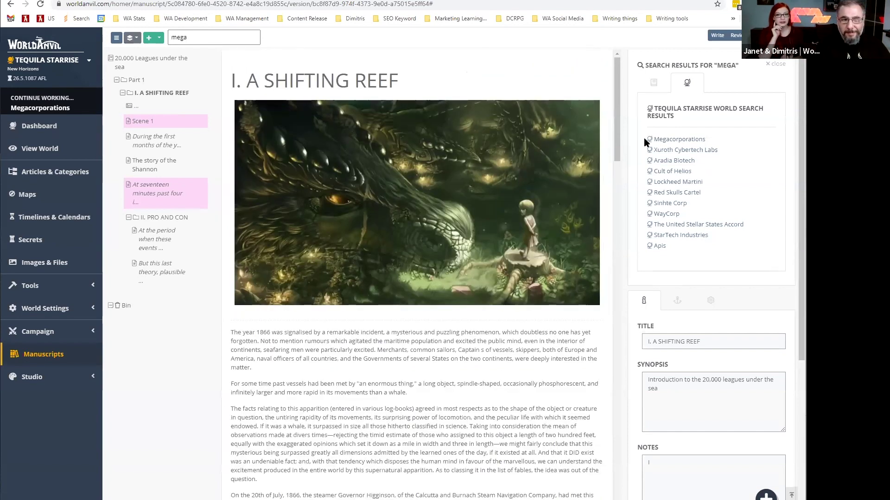
Add the line 'A new addition here' to Aradia Biotech's vignette via Quick Edit and save.
left_click(667, 161)
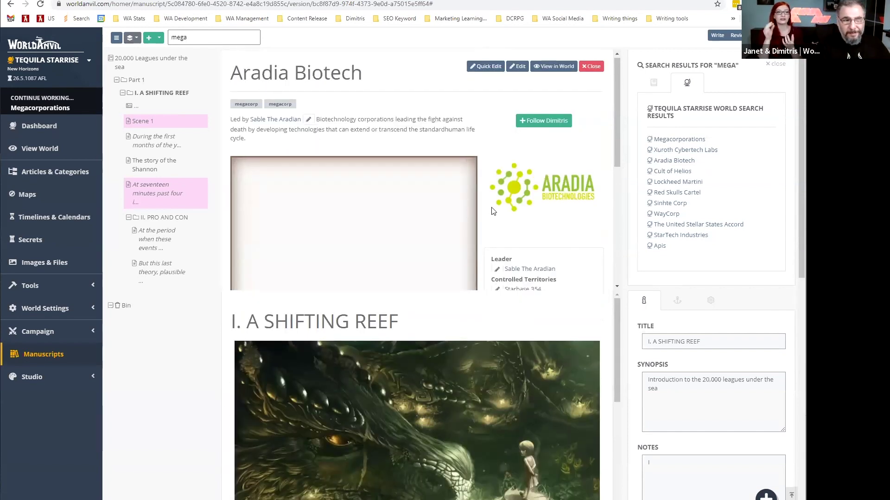
left_click(502, 68)
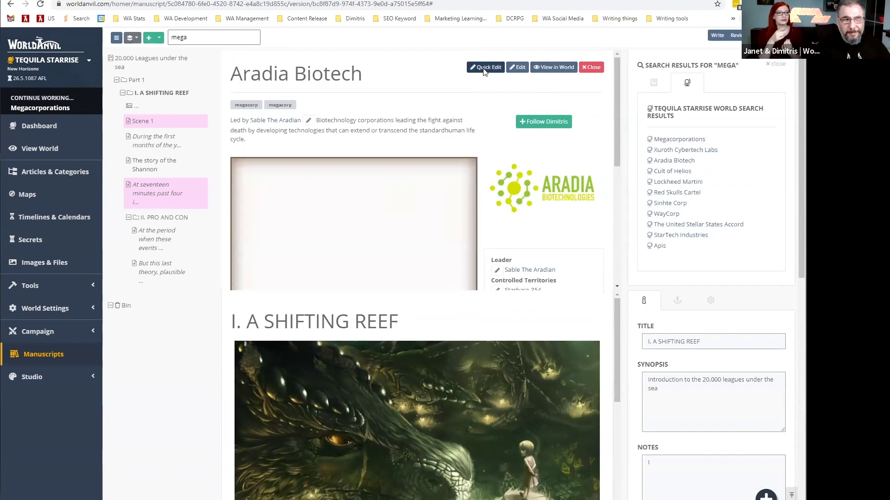
left_click(456, 182)
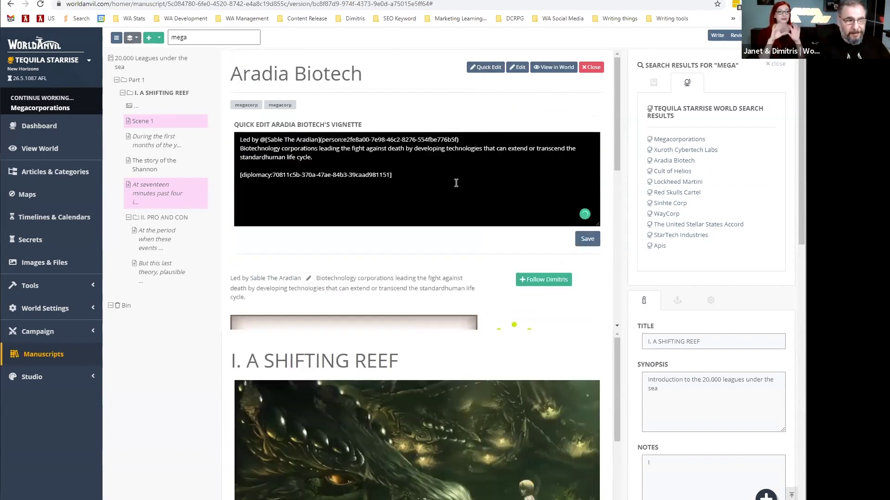
key("Return")
key("Return")
type("An")
type("new addition here")
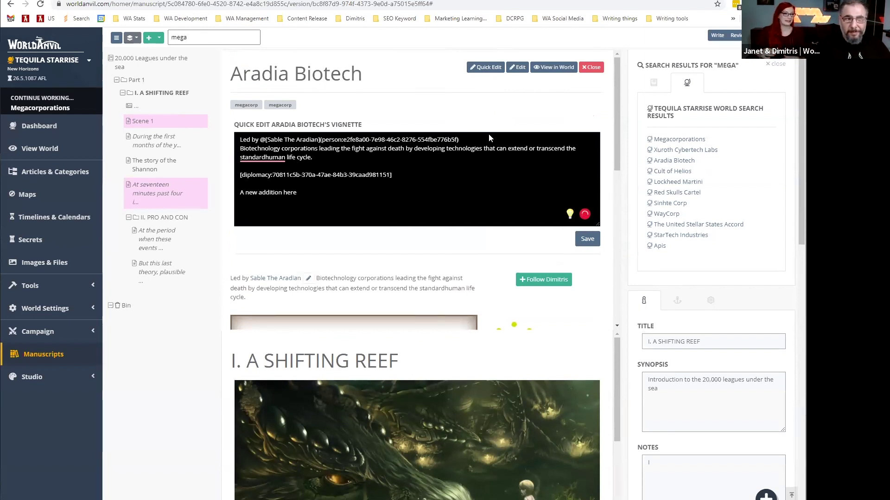
left_click(587, 238)
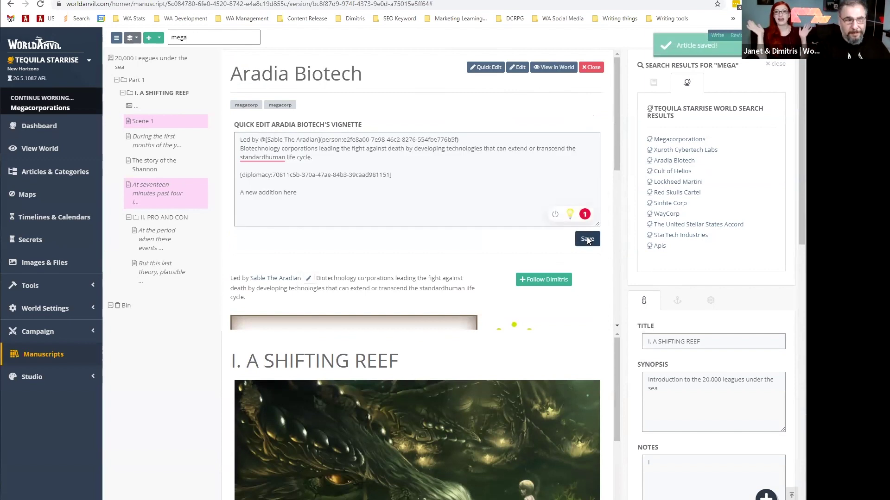
Preview the Lockheed Martini article from the world search results.
scroll(508, 223, "down", 3)
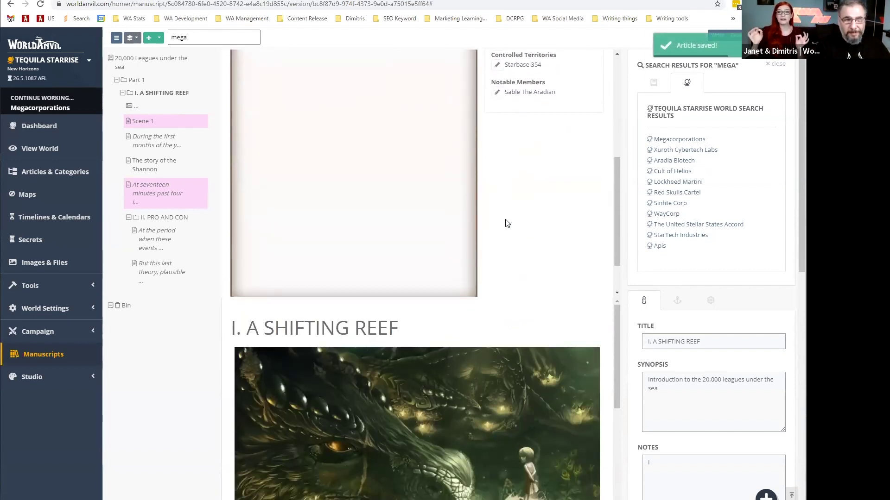
scroll(507, 223, "up", 2)
scroll(507, 223, "up", 1)
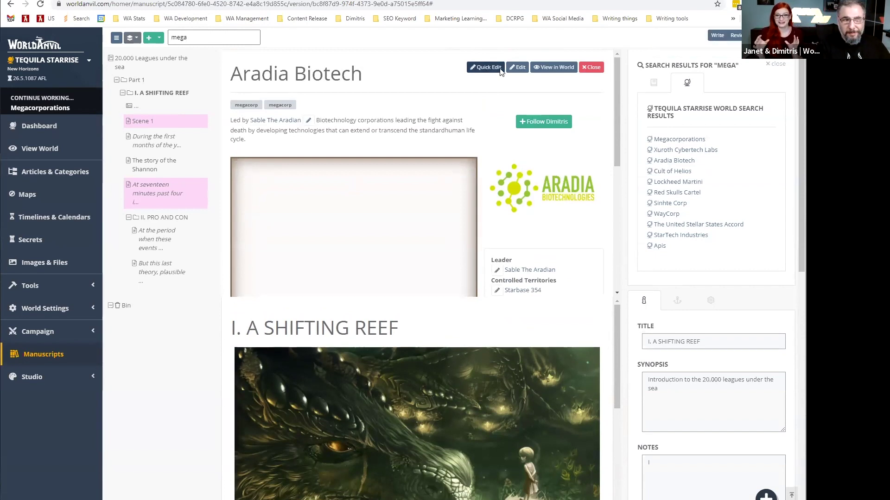
left_click(669, 182)
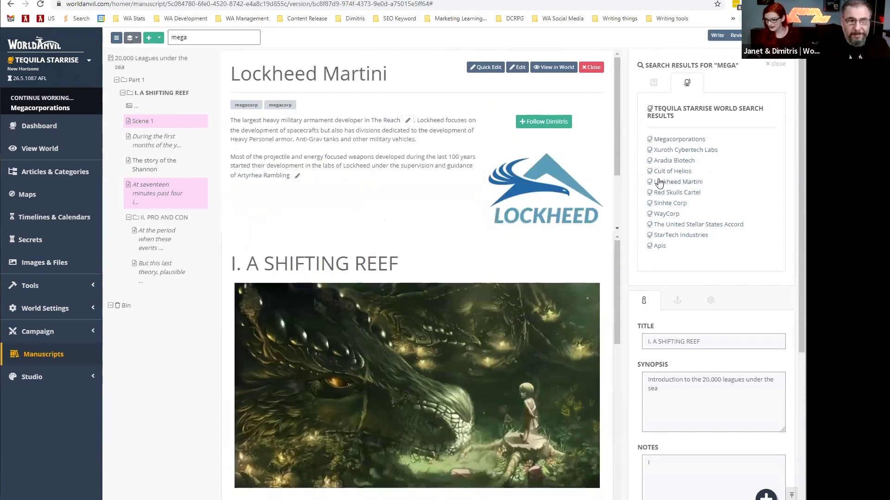
scroll(468, 192, "down", 2)
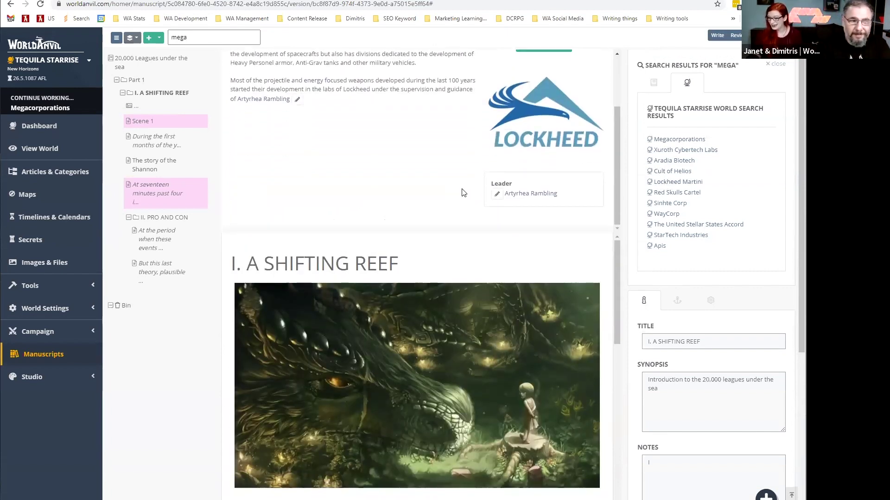
scroll(578, 88, "up", 3)
left_click(590, 67)
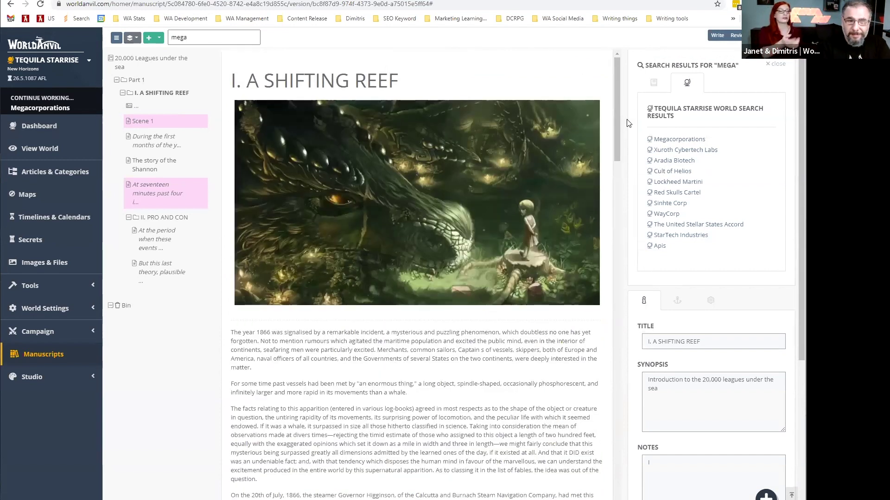
Open and close the quick article creation panel.
mouse_move(766, 495)
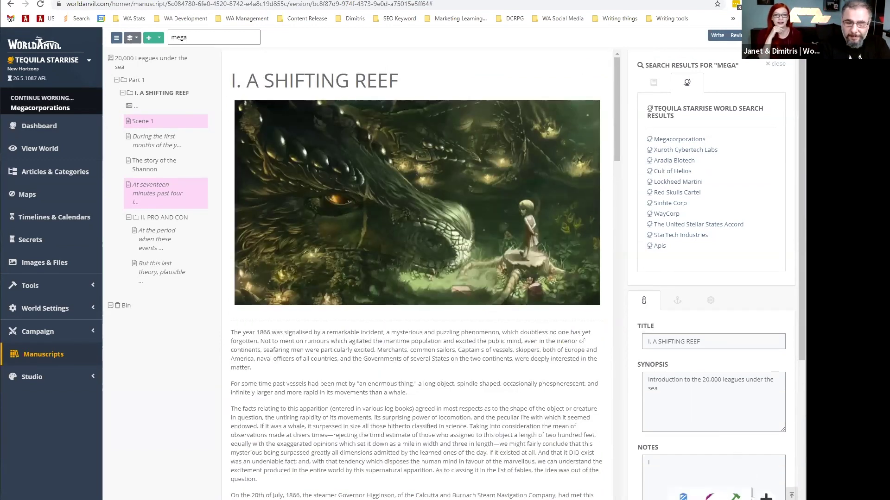
left_click(709, 497)
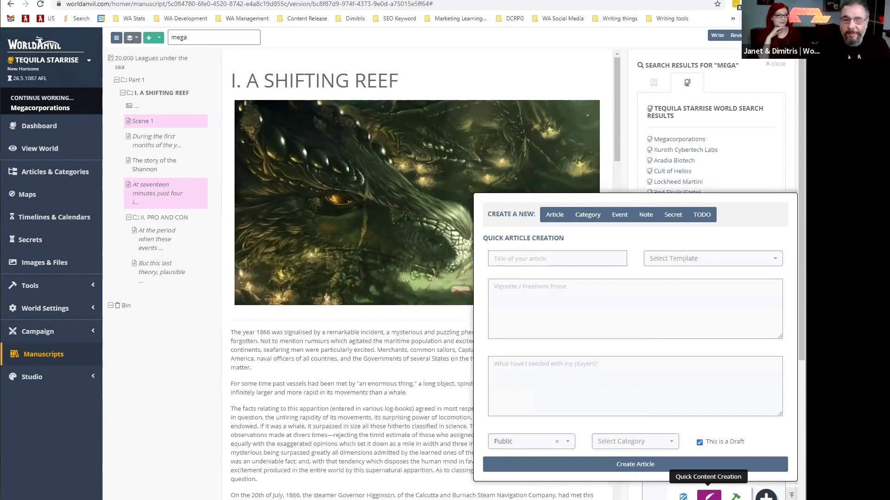
left_click(716, 495)
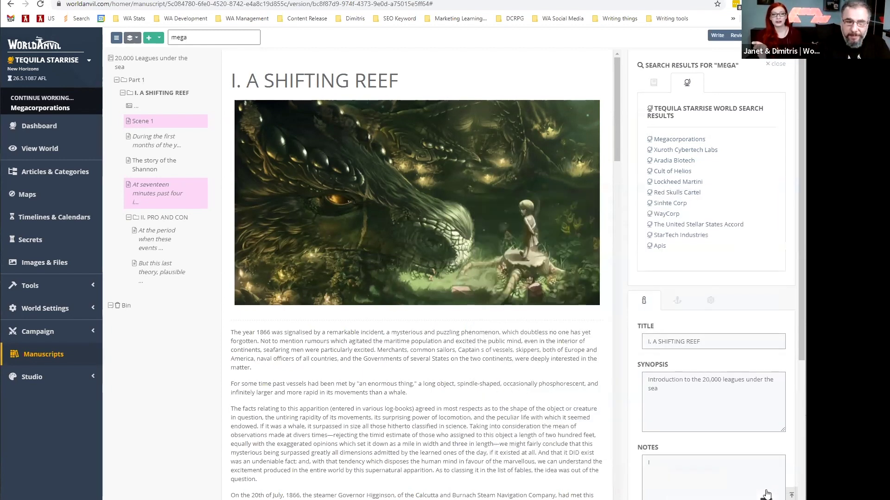
Open chapter II. PRO AND CON and show the manuscript search results with the replace field.
left_click(143, 216)
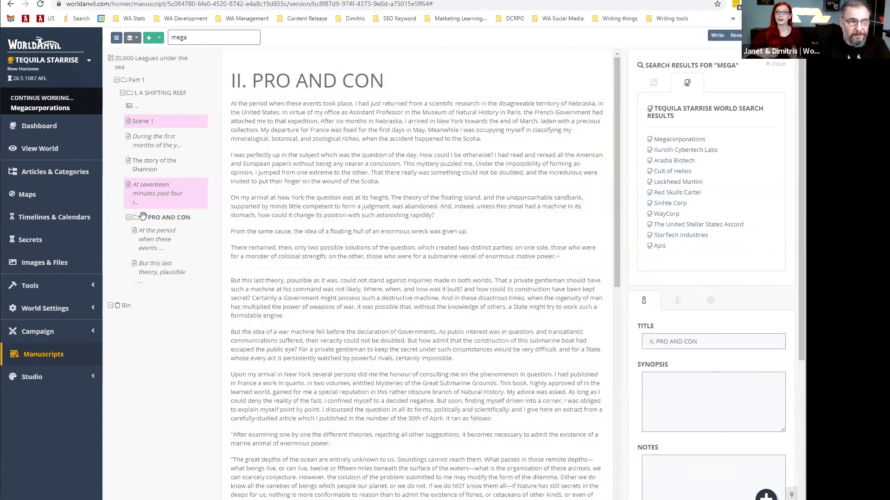
left_click(653, 83)
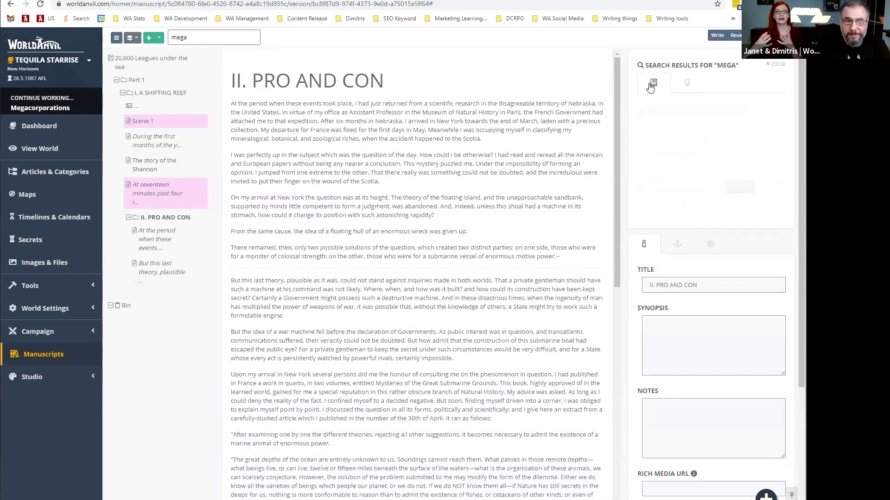
left_click(661, 181)
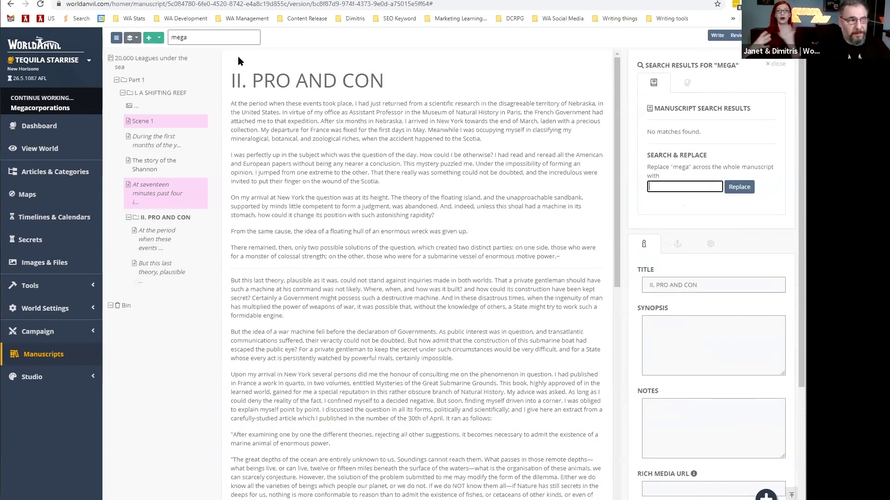
Search the manuscript for 'captain' and open each matching scene, including Scene 1.
double_click(195, 38)
type("ca")
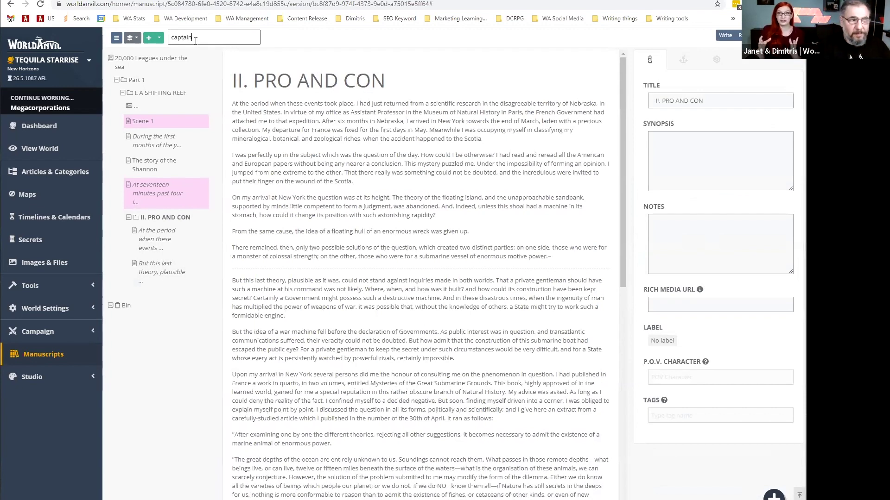
type("ptain")
key("Return")
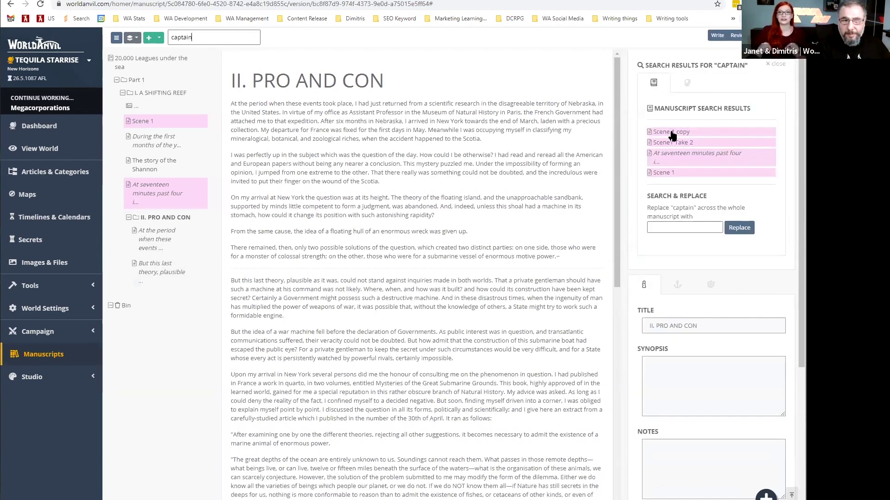
left_click(672, 133)
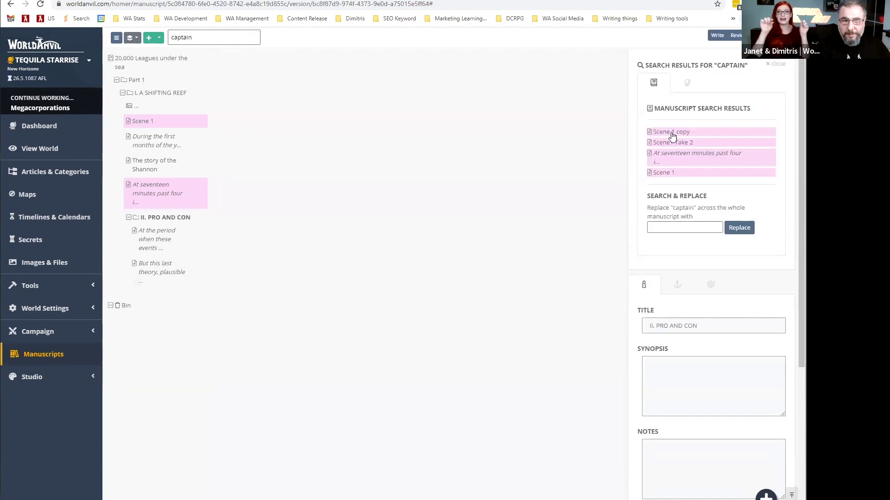
left_click(669, 163)
left_click(667, 174)
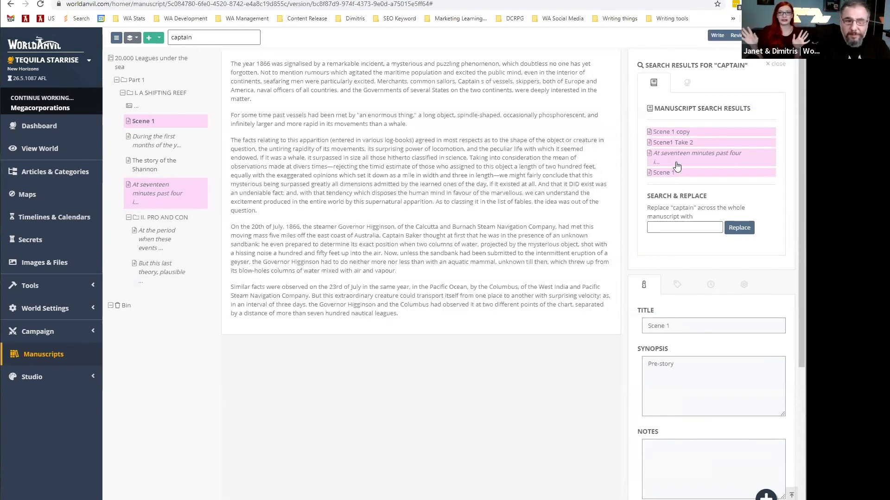
Open Part 1 and show its chapter overview.
left_click(120, 60)
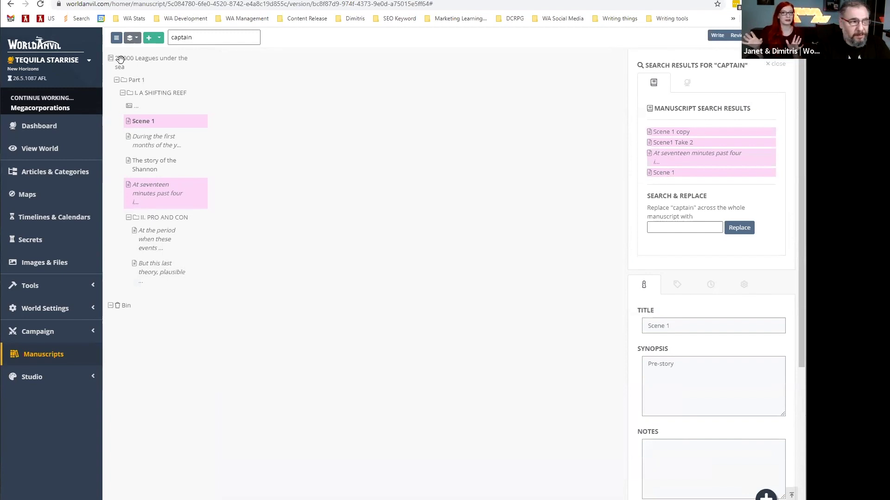
left_click(134, 82)
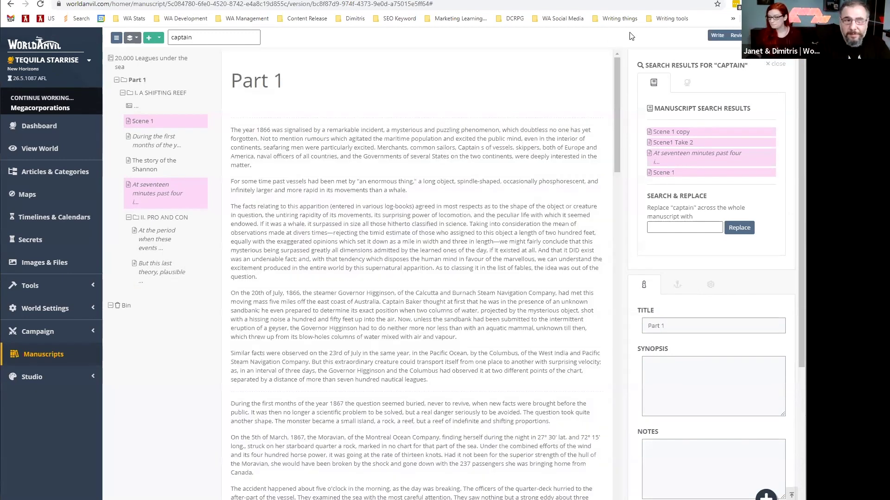
left_click(710, 36)
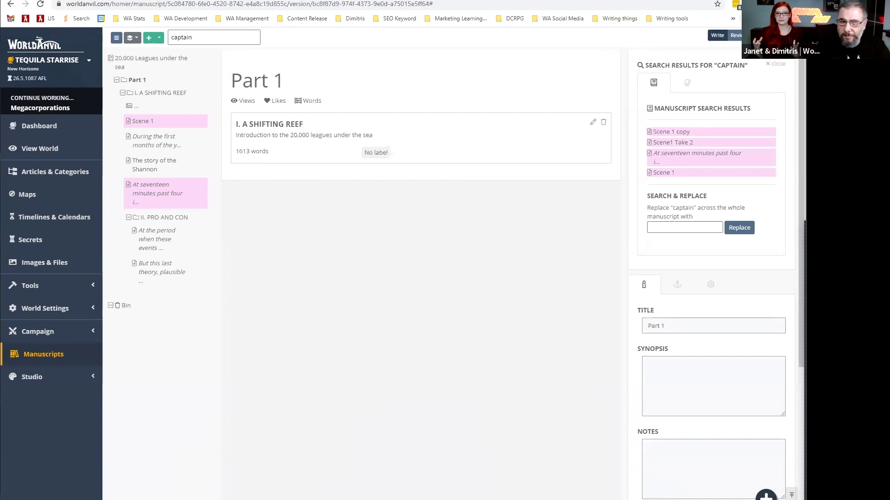
Export the manuscript as plain HTML from its basic settings.
left_click(132, 58)
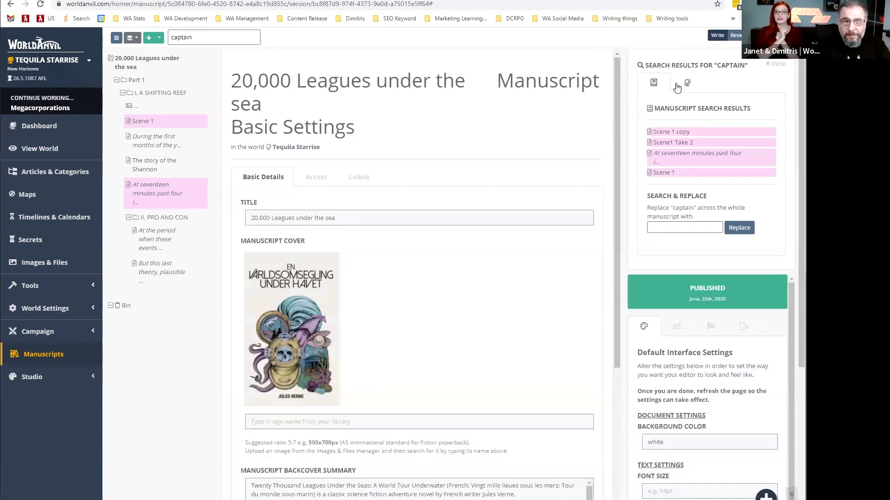
left_click(776, 63)
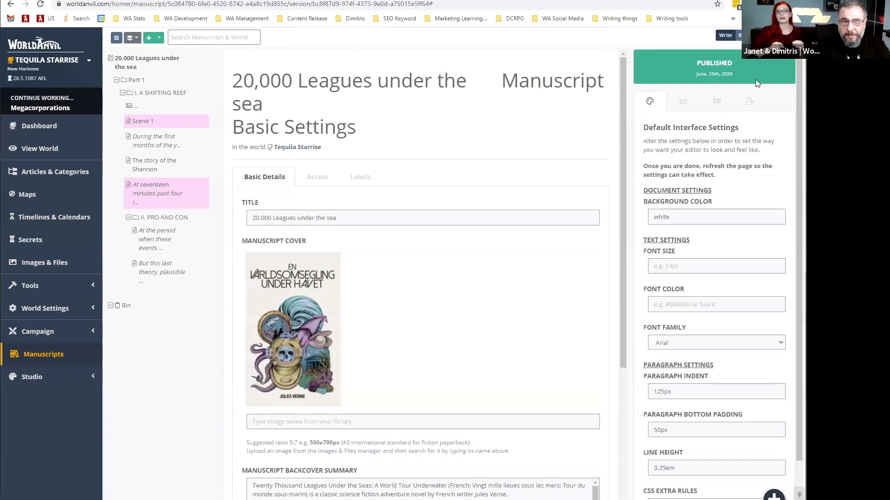
left_click(750, 104)
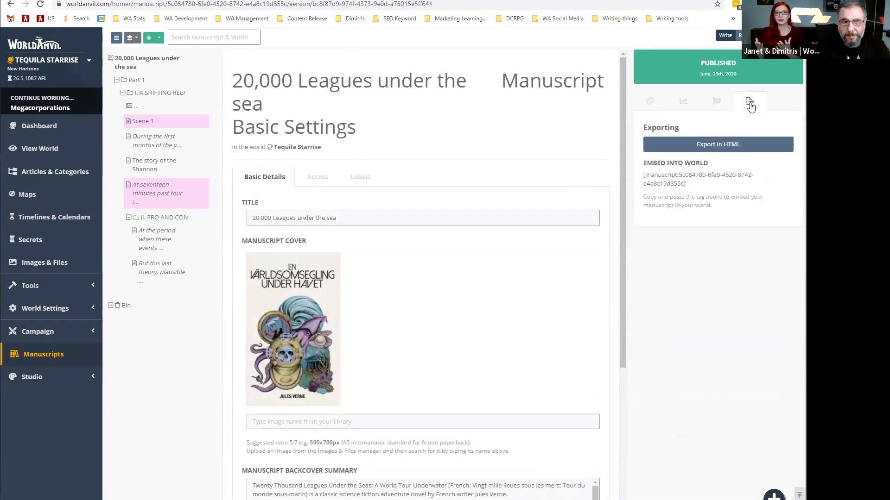
left_click(697, 146)
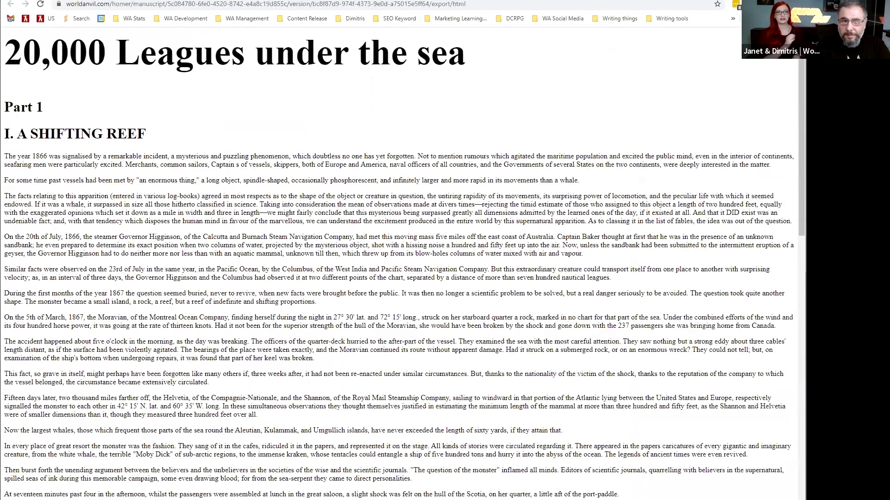
Review the exported HTML page, then return to the manuscript and open Part 1.
scroll(398, 251, "down", 6)
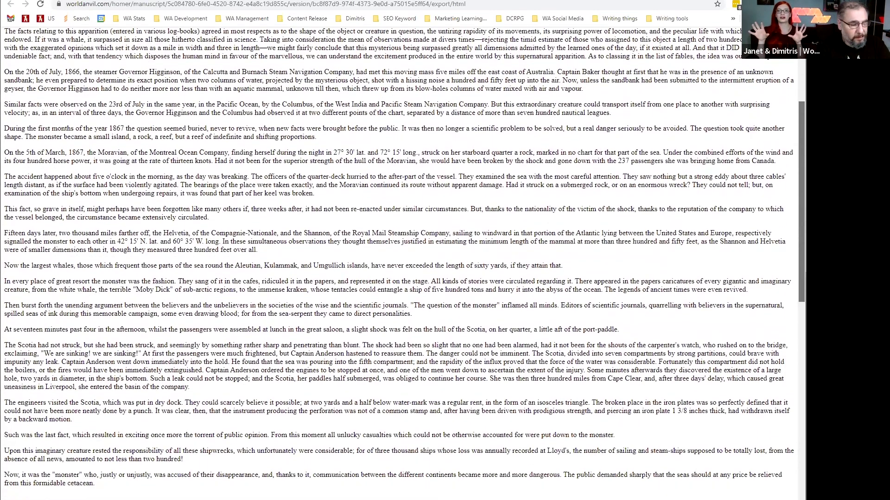
scroll(398, 250, "down", 5)
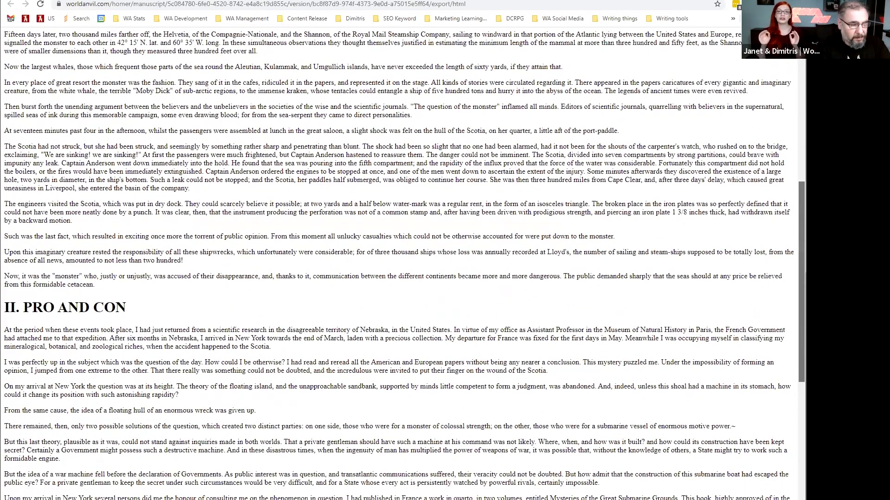
scroll(398, 263, "down", 4)
scroll(398, 263, "up", 15)
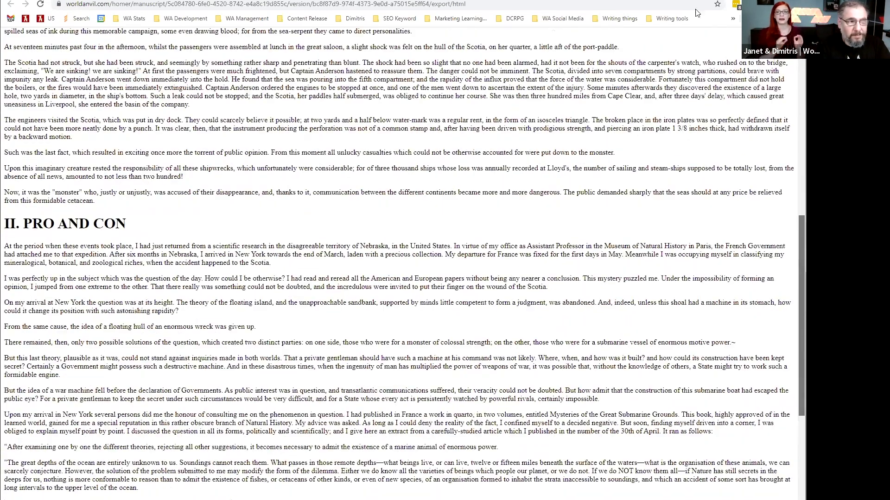
left_click(554, 0)
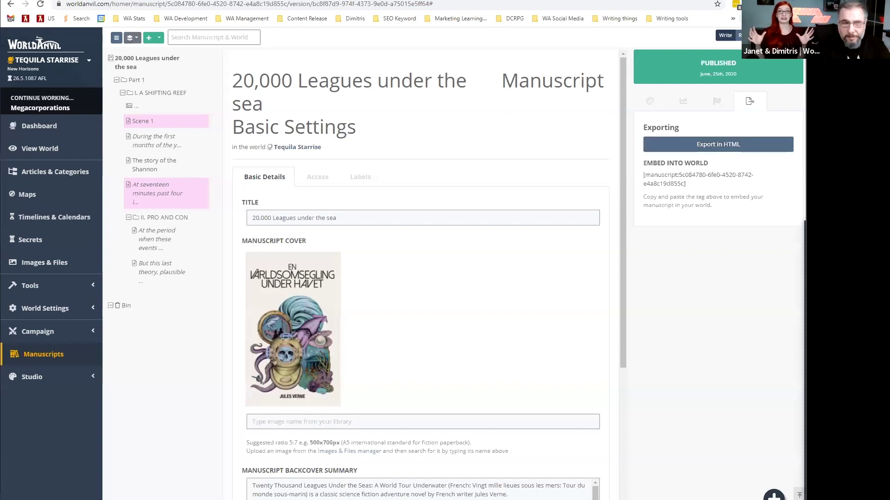
left_click(136, 79)
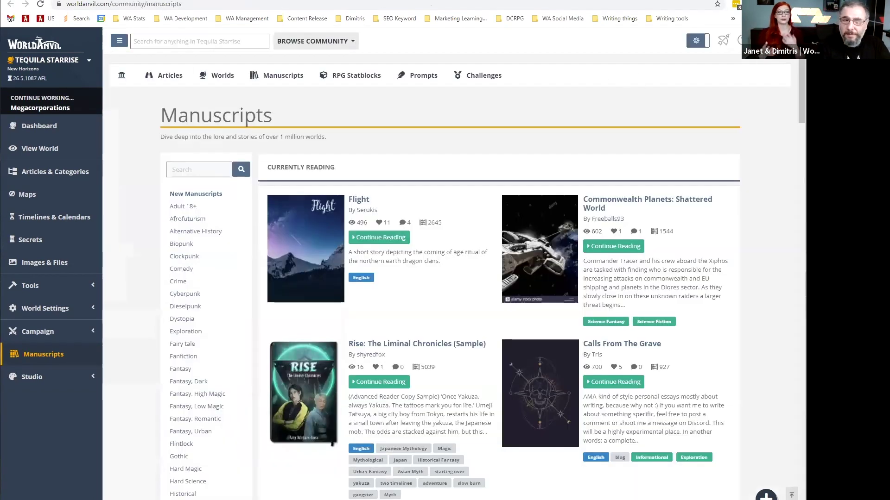
Scroll up and down the community Manuscripts listing to browse its titles.
scroll(445, 278, "down", 2)
scroll(498, 264, "down", 10)
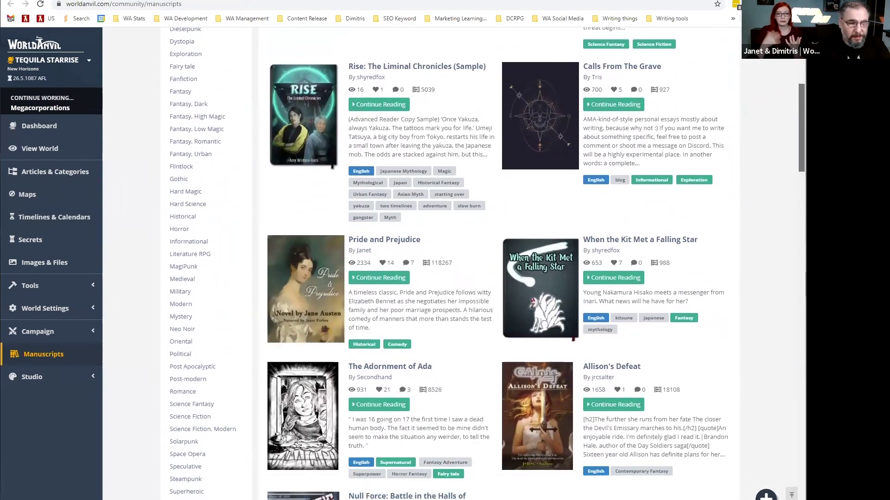
scroll(498, 264, "down", 6)
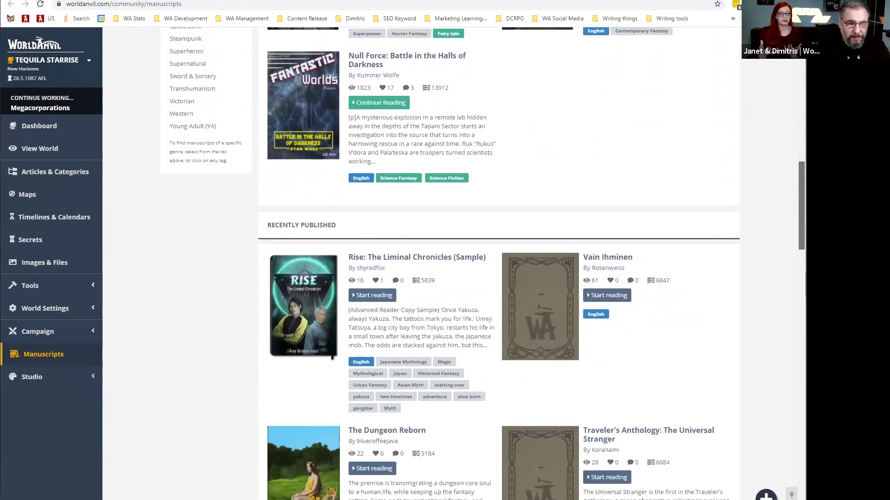
scroll(533, 65, "down", 2)
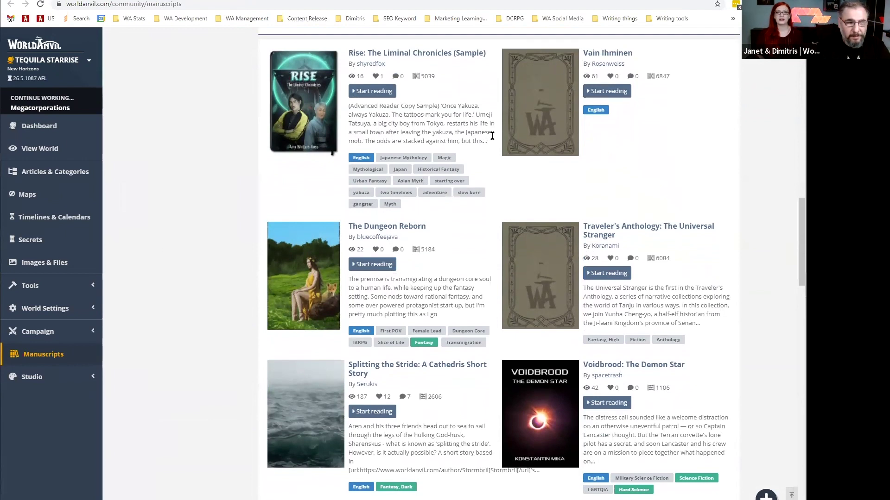
scroll(481, 137, "down", 2)
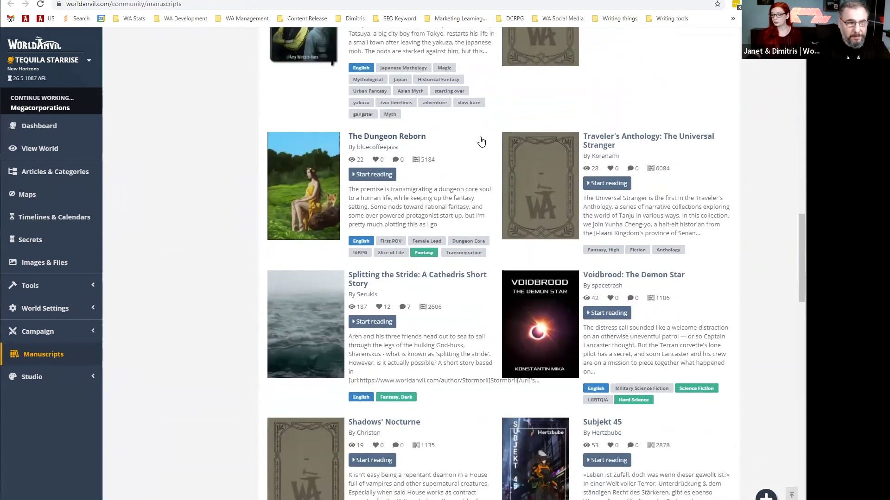
scroll(478, 139, "up", 6)
scroll(179, 221, "up", 4)
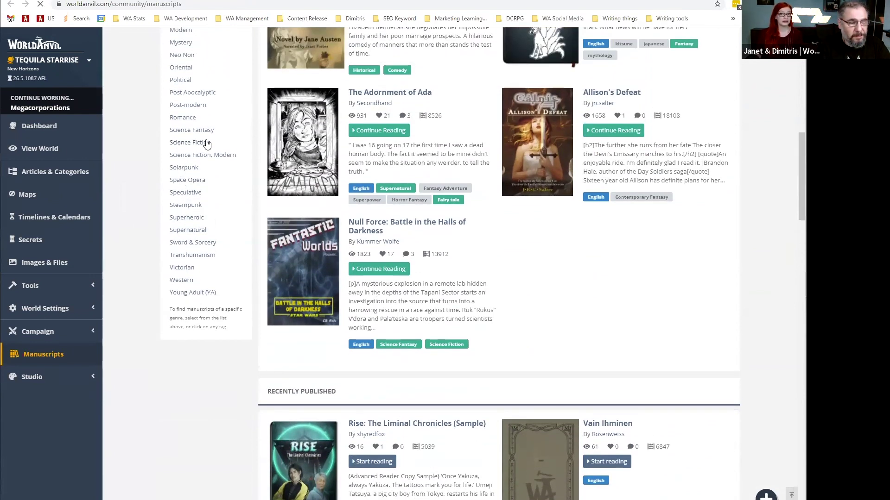
scroll(331, 151, "up", 8)
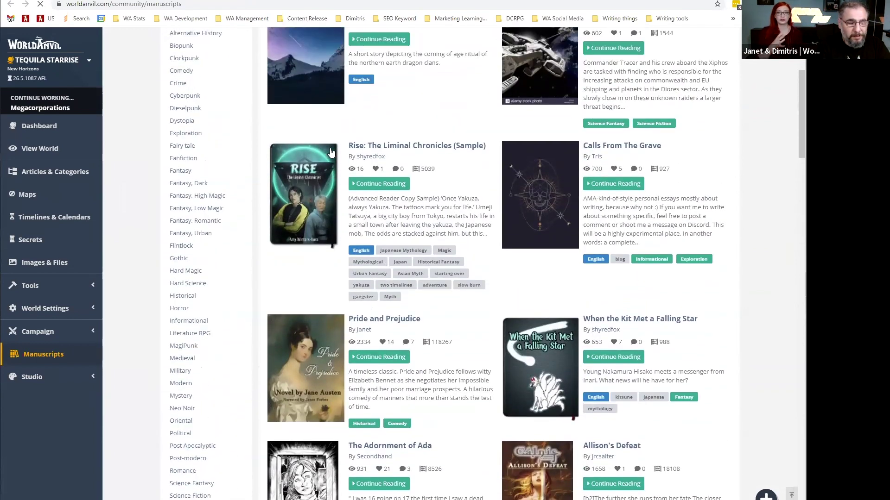
scroll(331, 152, "up", 4)
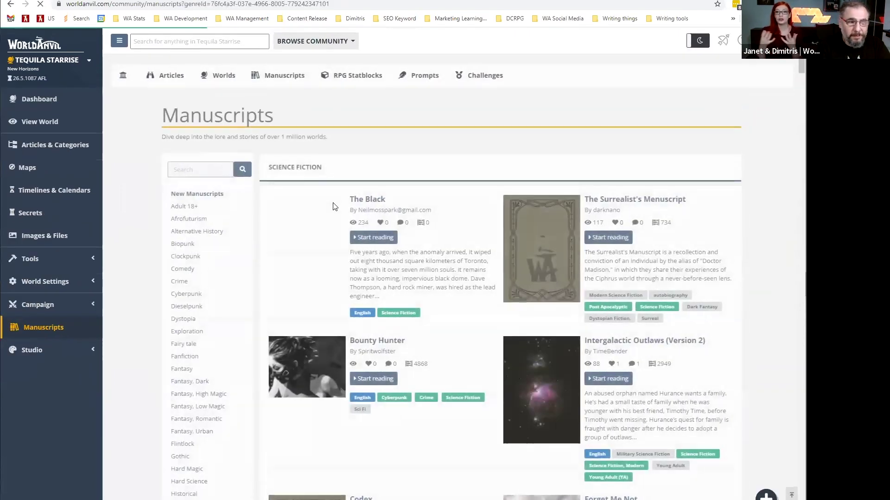
scroll(445, 232, "down", 6)
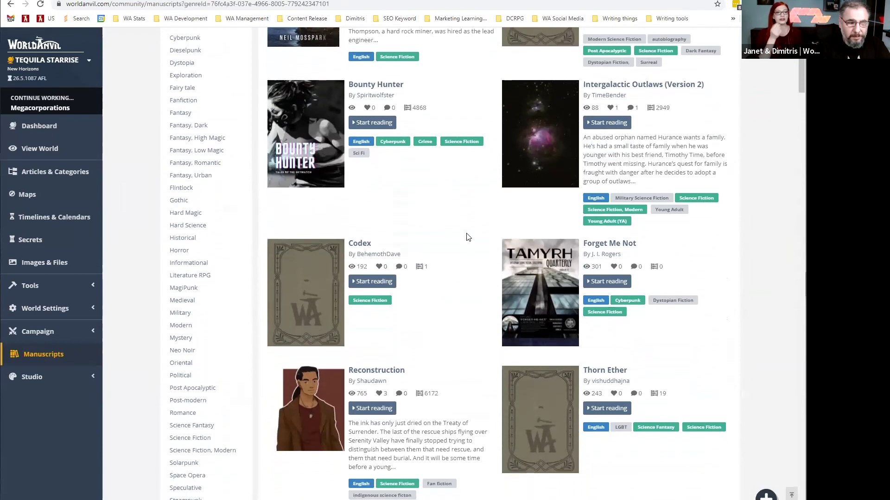
scroll(468, 238, "down", 3)
scroll(466, 234, "down", 2)
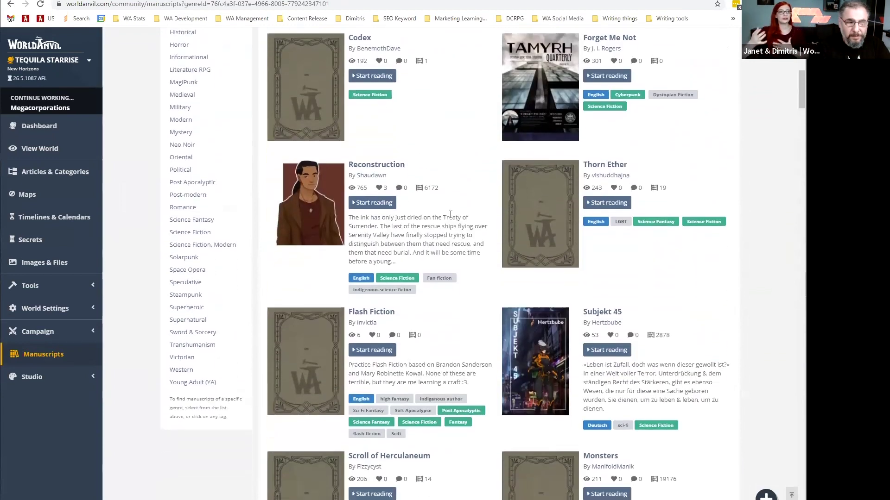
Read Reconstruction's chapter 'An Injun in Eavesdown' to the end, then go to the Pride and Prejudice tab.
left_click(368, 165)
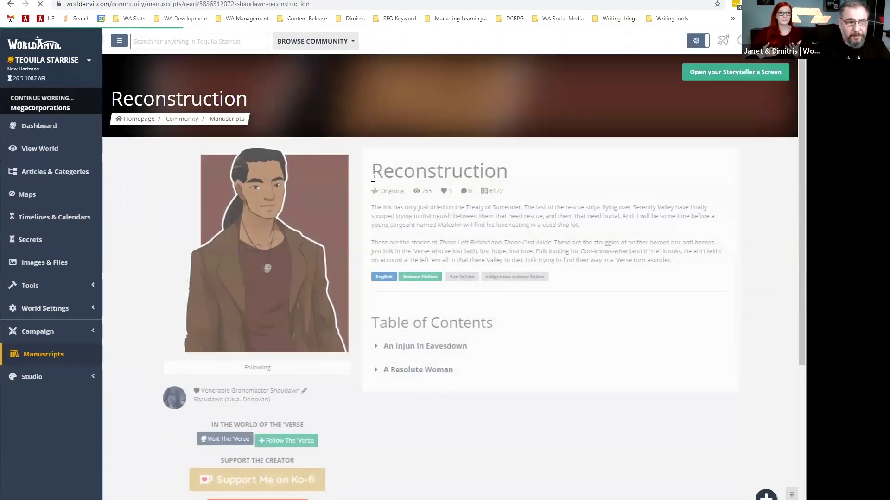
scroll(398, 221, "down", 3)
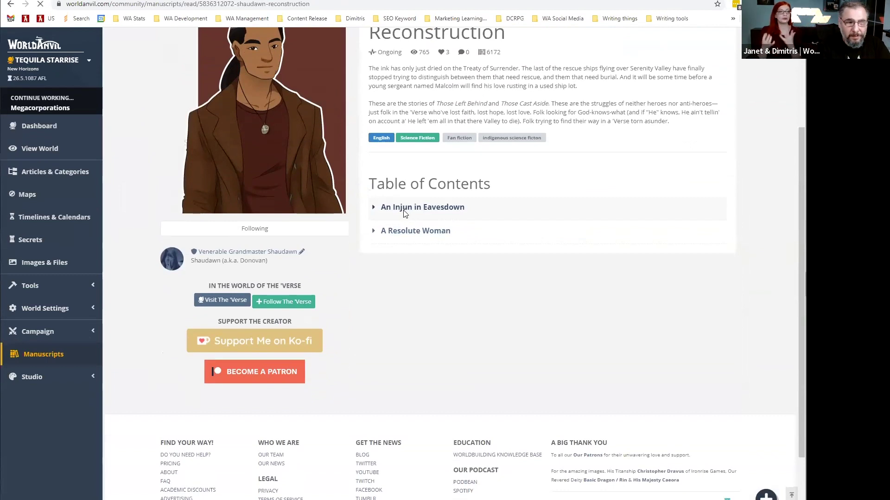
left_click(404, 210)
scroll(403, 211, "down", 2)
scroll(366, 208, "down", 9)
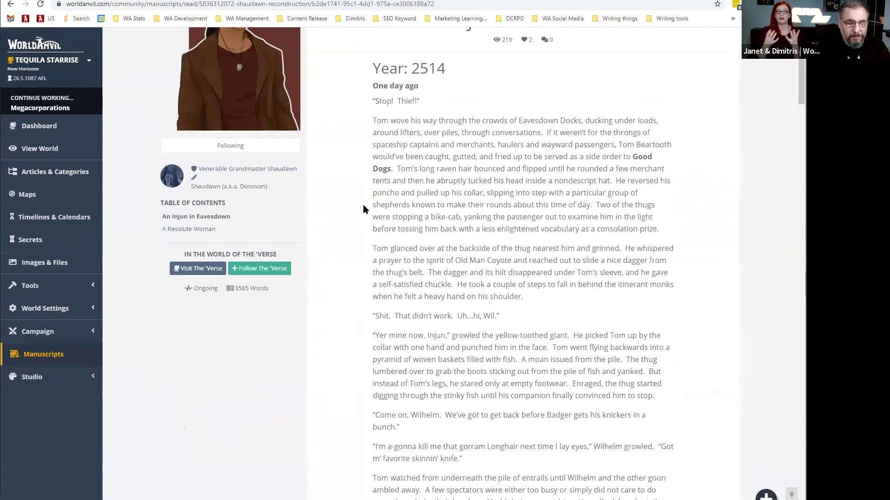
scroll(362, 205, "down", 13)
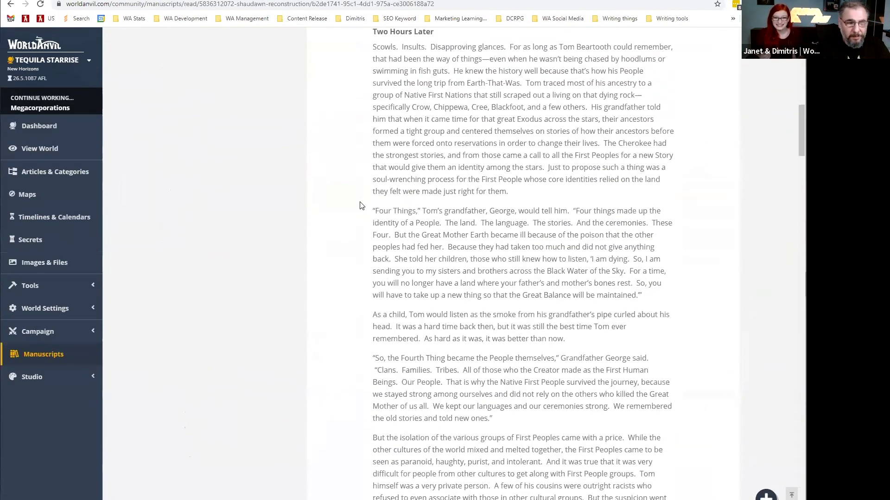
scroll(362, 206, "down", 20)
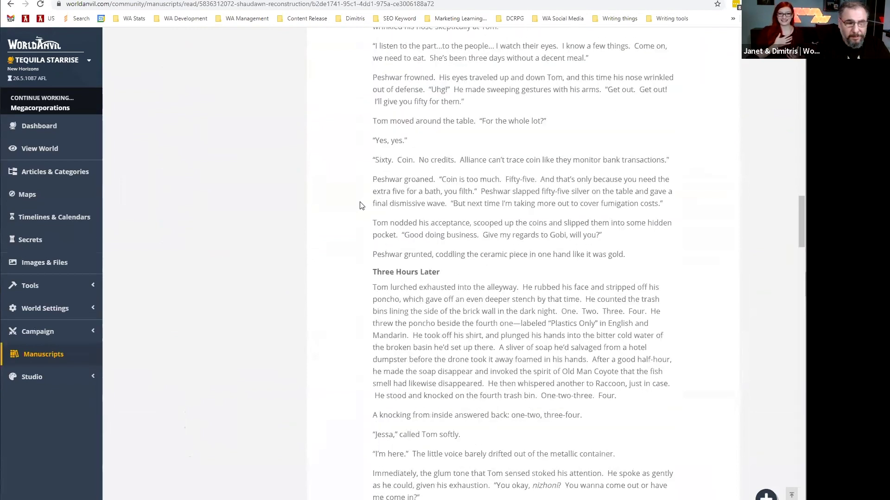
scroll(361, 202, "down", 20)
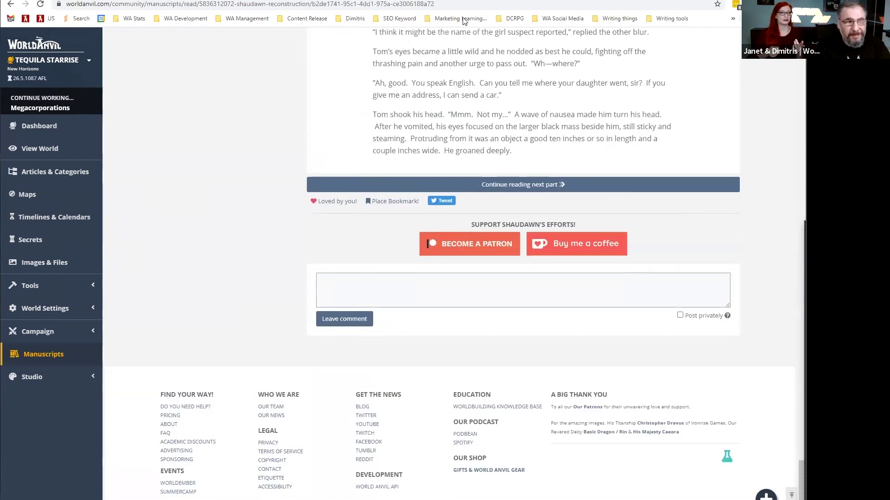
left_click(465, 1)
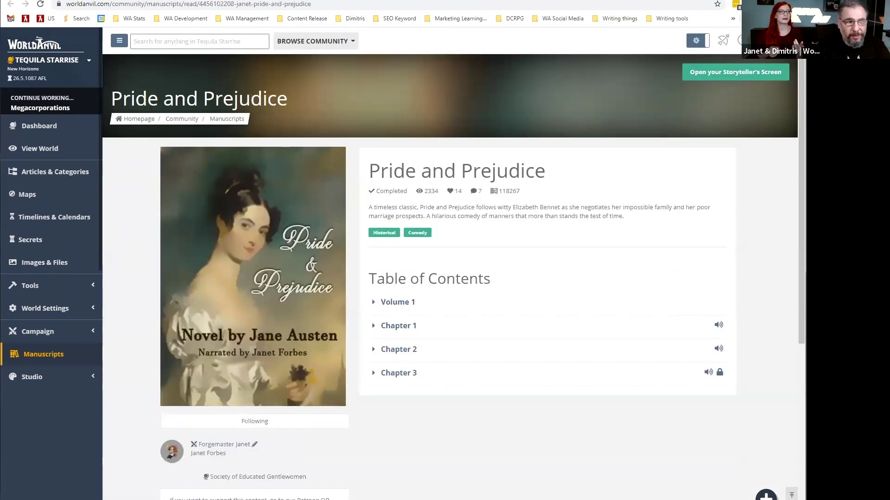
Return to the Pride and Prejudice tab and open Volume 1.
left_click(412, 1)
left_click(465, 1)
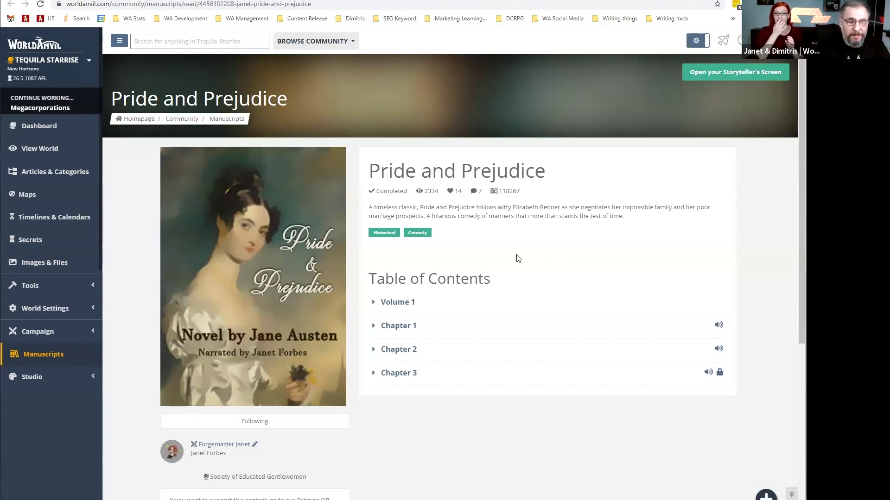
left_click(411, 299)
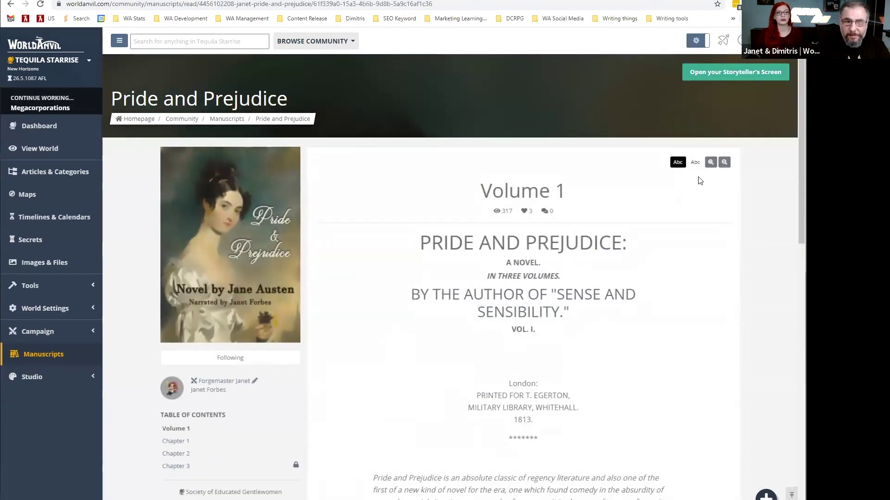
Switch the reader to dark mode and adjust the manuscript text size.
left_click(681, 164)
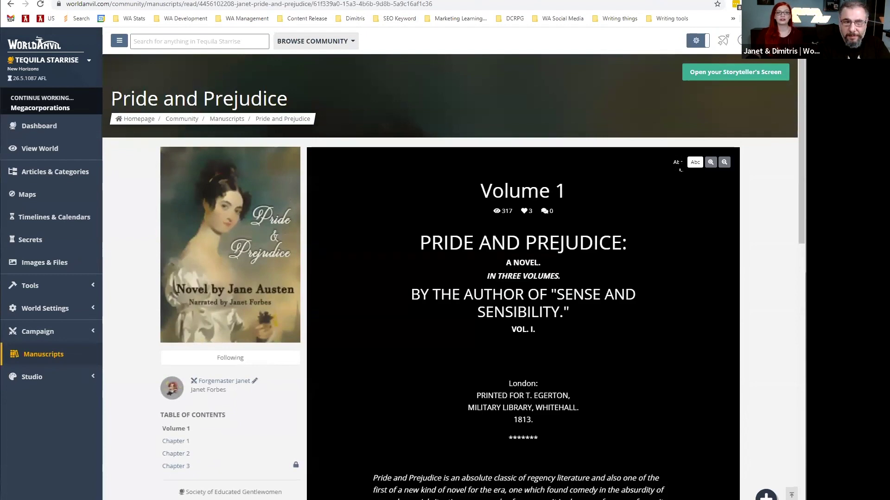
left_click(710, 162)
left_click(710, 163)
left_click(710, 162)
left_click(710, 163)
left_click(710, 162)
scroll(659, 269, "down", 6)
scroll(696, 132, "up", 8)
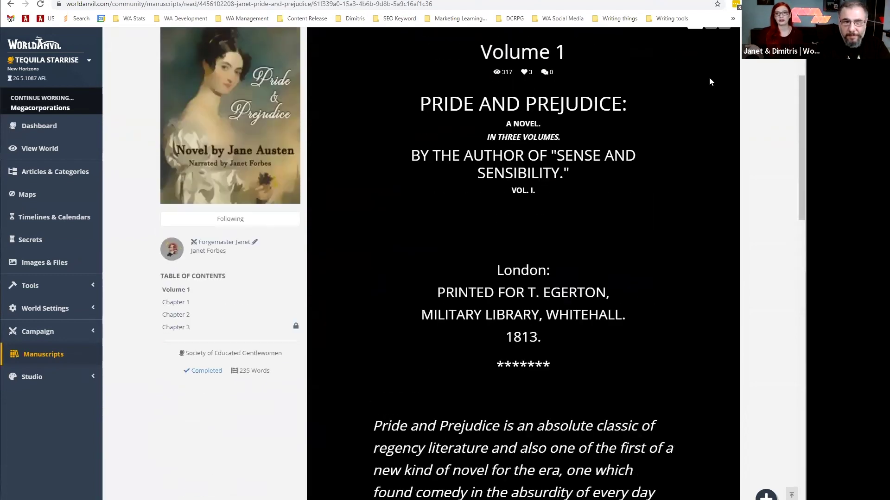
left_click(723, 162)
left_click(723, 162)
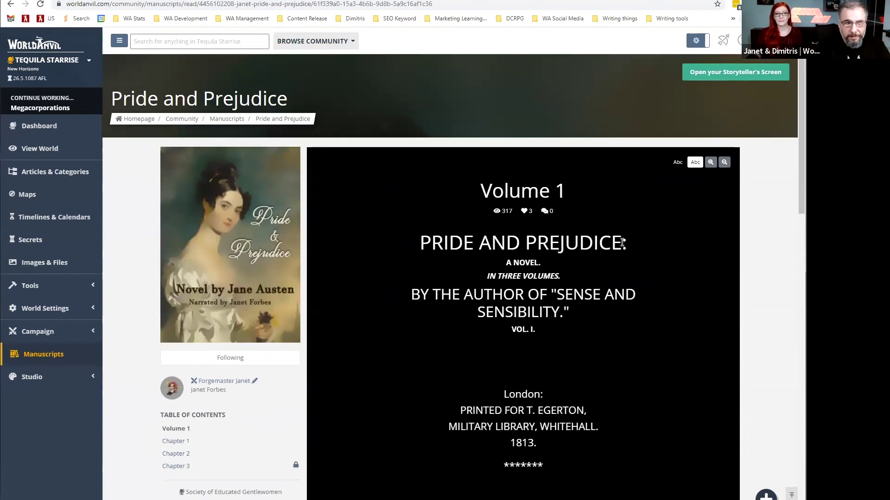
scroll(622, 242, "down", 7)
scroll(621, 241, "down", 7)
scroll(621, 241, "up", 13)
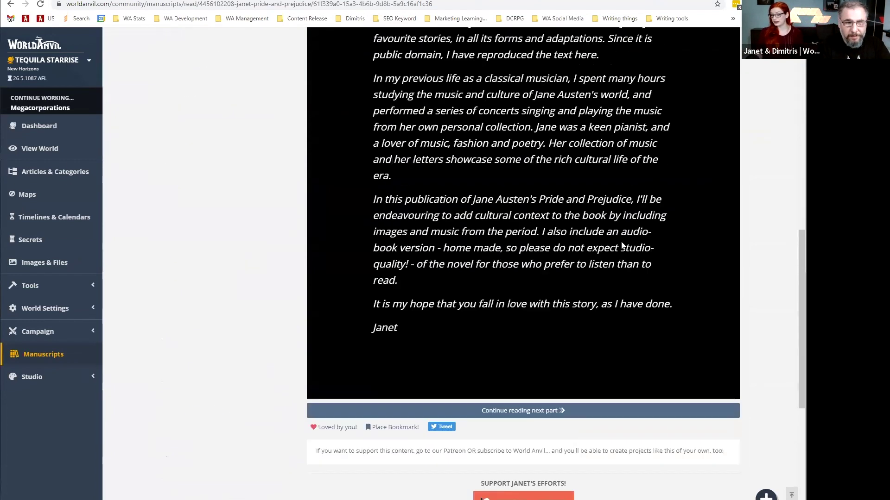
scroll(473, 286, "up", 2)
Open Chapter 1 and briefly play its audio narration.
left_click(176, 441)
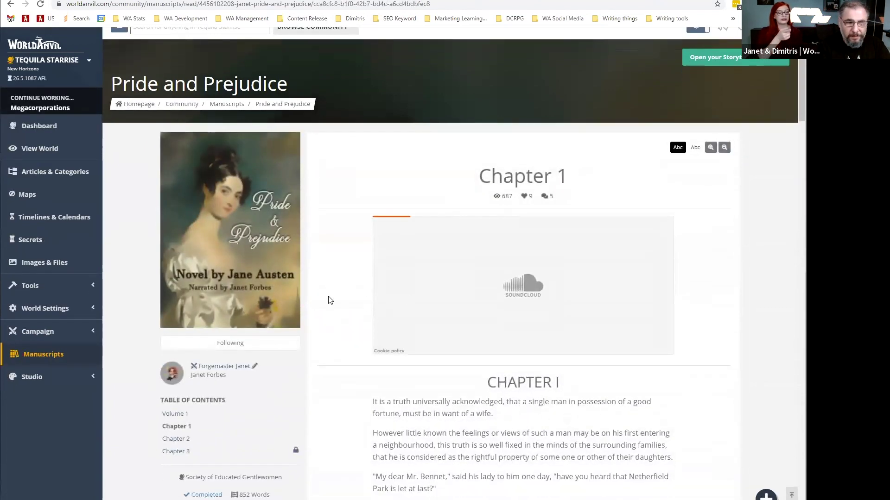
scroll(329, 298, "down", 3)
left_click(387, 110)
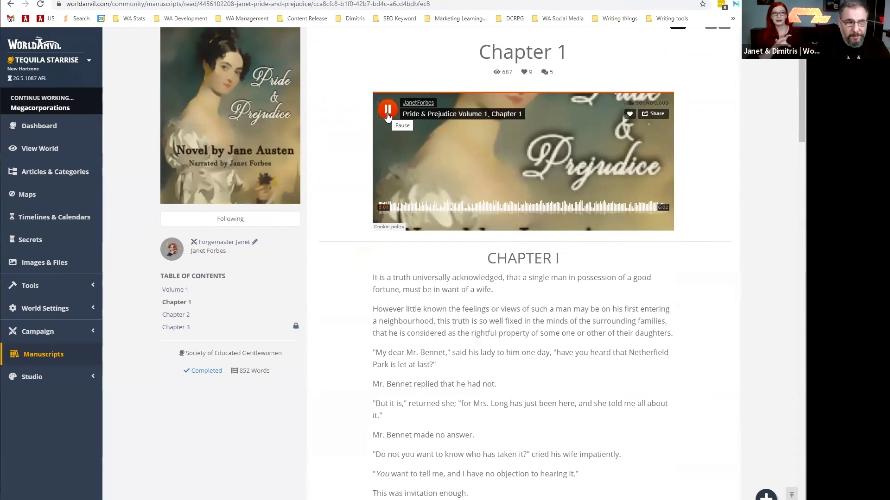
left_click(387, 113)
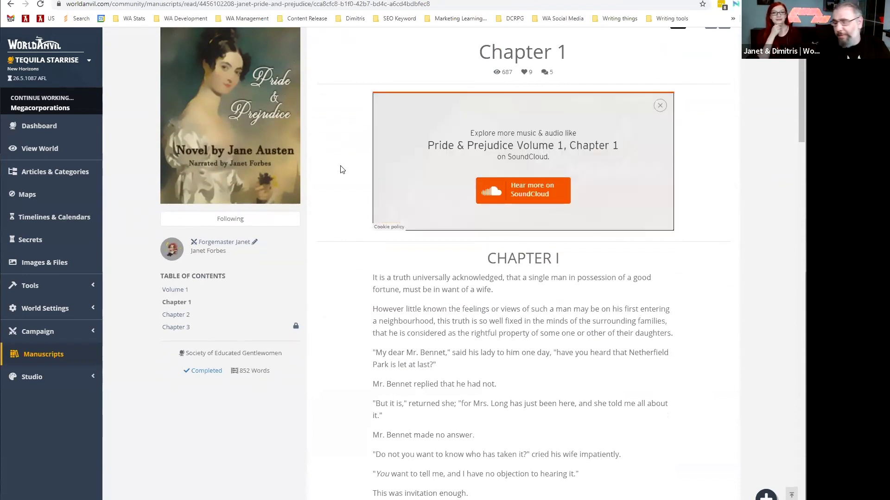
Read through Chapter 1 and continue to the next part, Chapter 2.
scroll(340, 186, "down", 2)
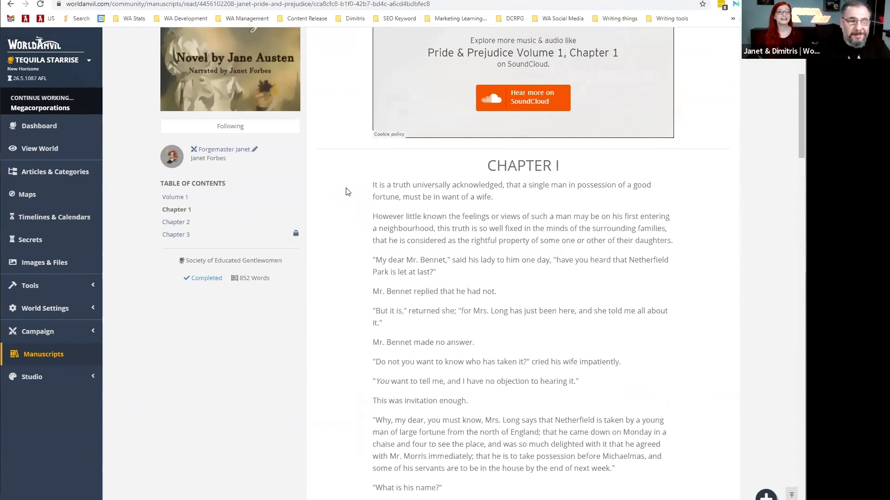
scroll(348, 206, "down", 6)
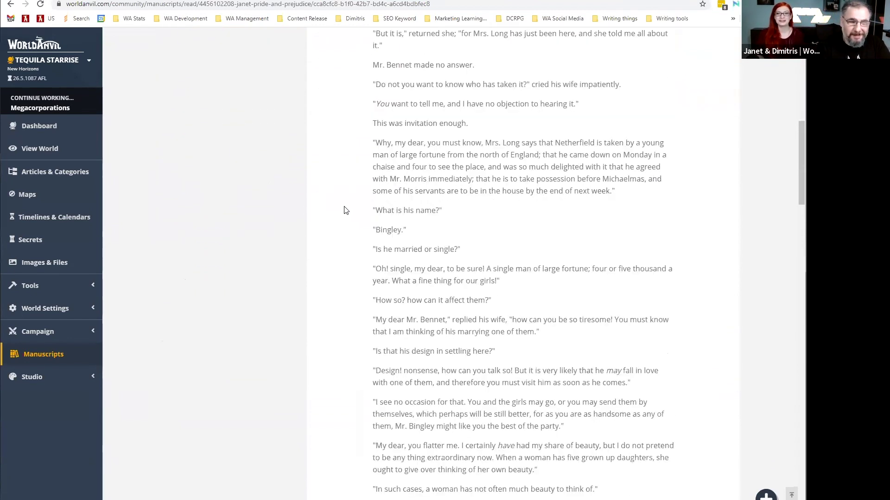
scroll(340, 215, "down", 12)
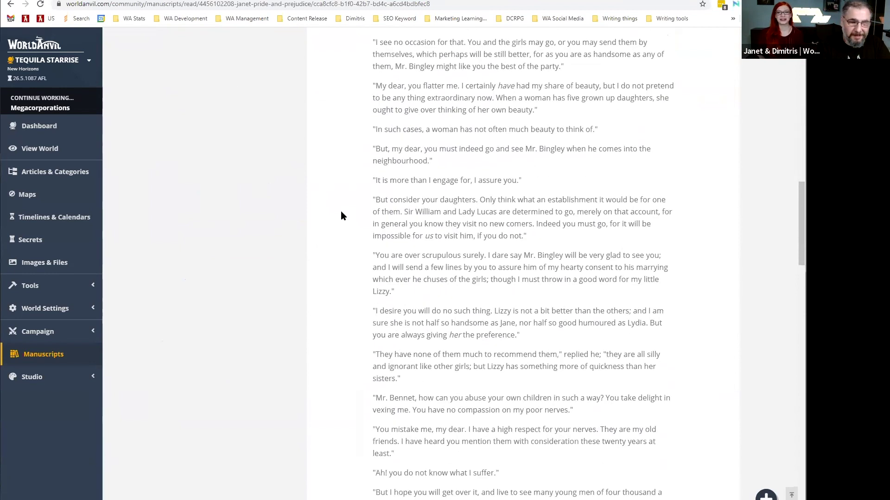
scroll(340, 215, "down", 8)
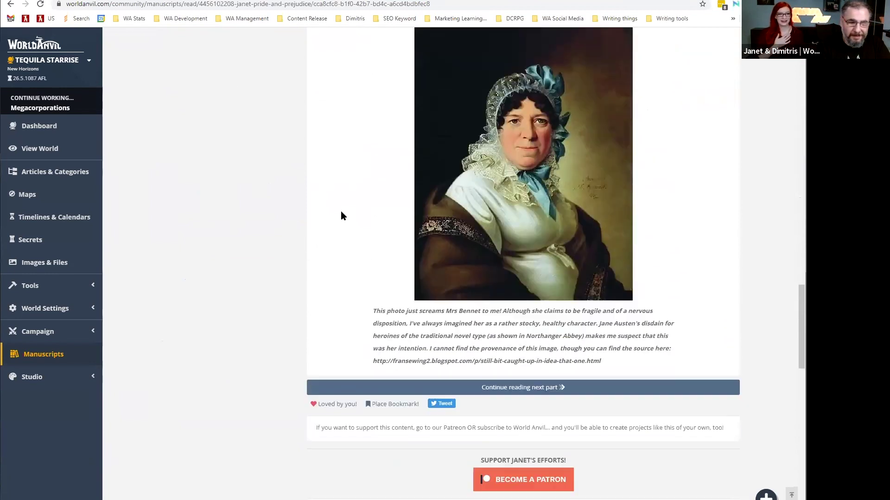
left_click(381, 388)
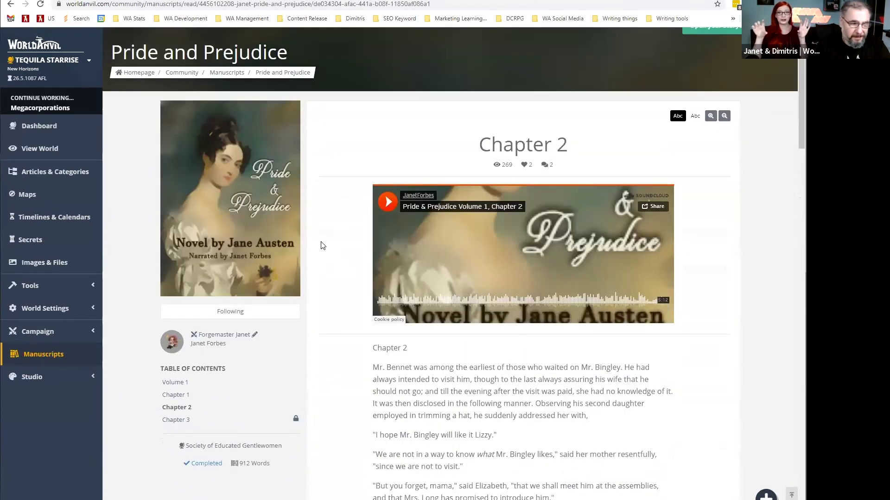
Try the locked Chapter 3, then go back to the manuscript homepage.
scroll(322, 245, "down", 1)
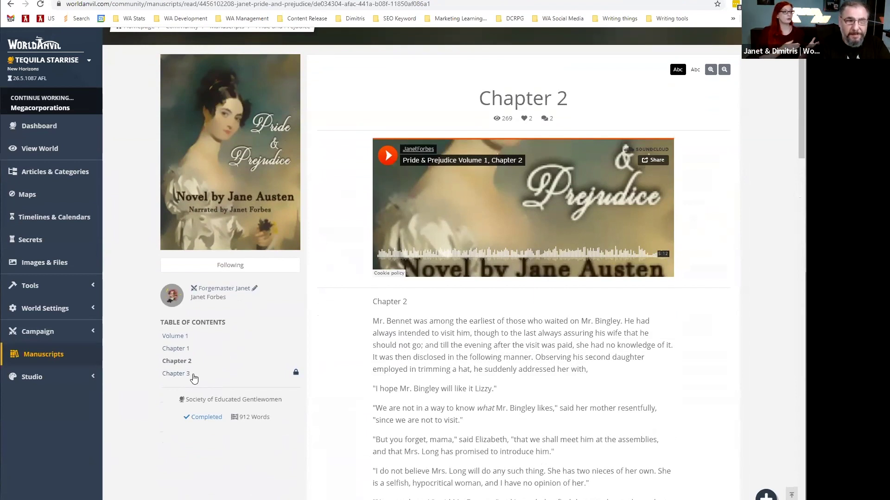
left_click(194, 378)
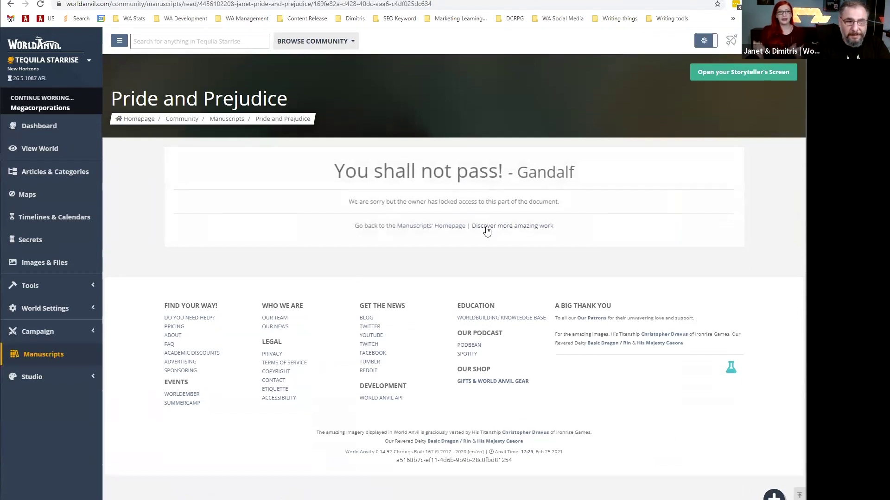
left_click(438, 227)
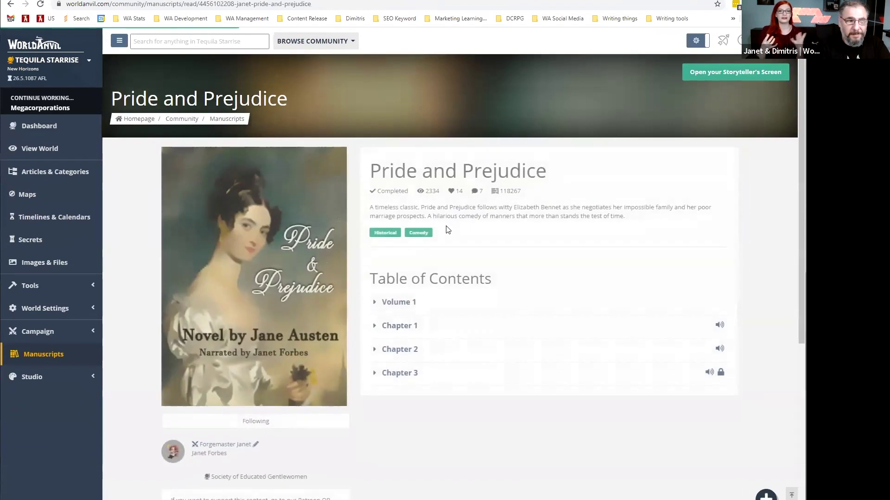
Return to the Manuscripts listing and open 'Rise: The Liminal Chronicles (Sample)'.
left_click(227, 119)
scroll(377, 221, "down", 3)
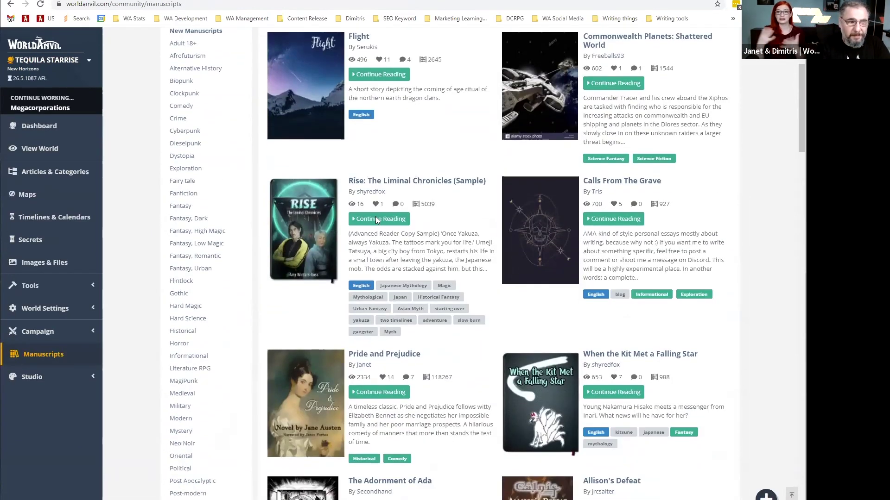
scroll(377, 221, "down", 1)
left_click(357, 160)
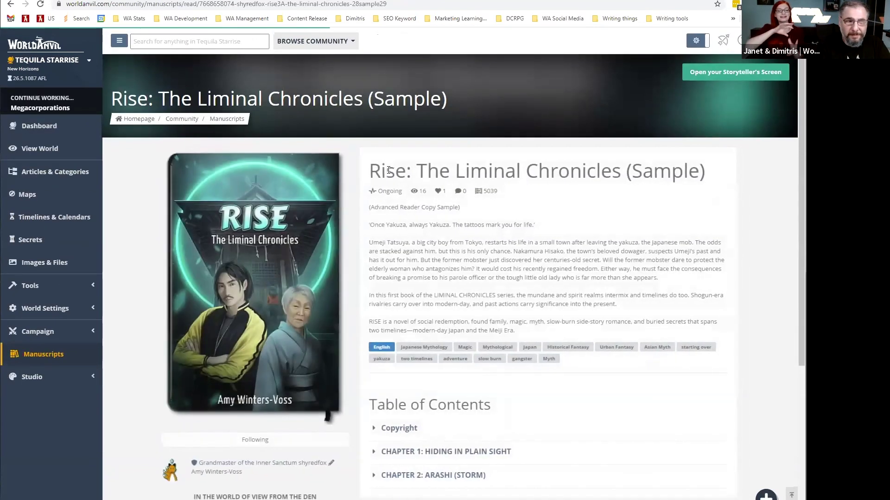
scroll(514, 205, "down", 1)
scroll(512, 205, "down", 1)
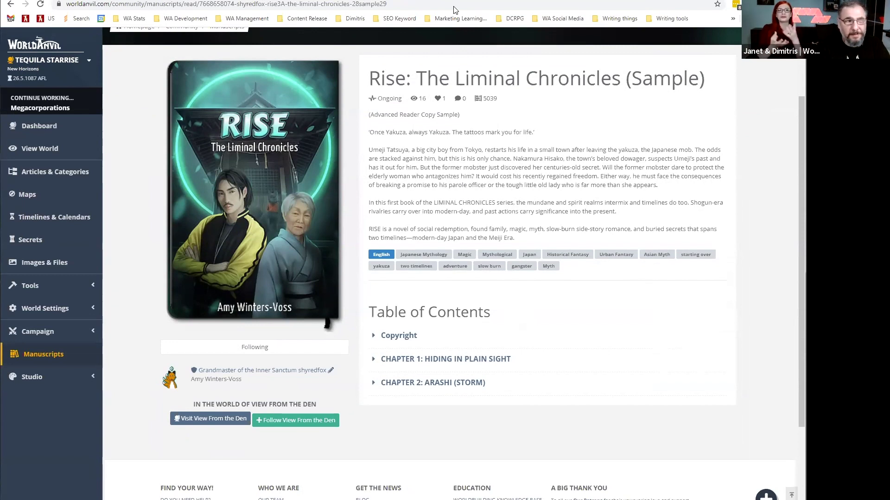
Switch to A Few Good Elves and read its front matter and subscribe promo.
key("ctrl+Tab")
scroll(624, 199, "down", 4)
scroll(624, 199, "down", 2)
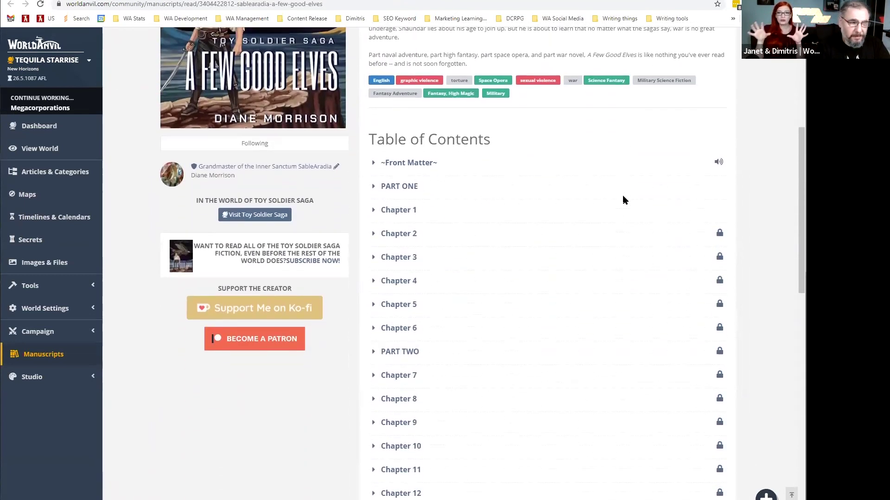
left_click_drag(230, 246, 344, 277)
left_click(351, 289)
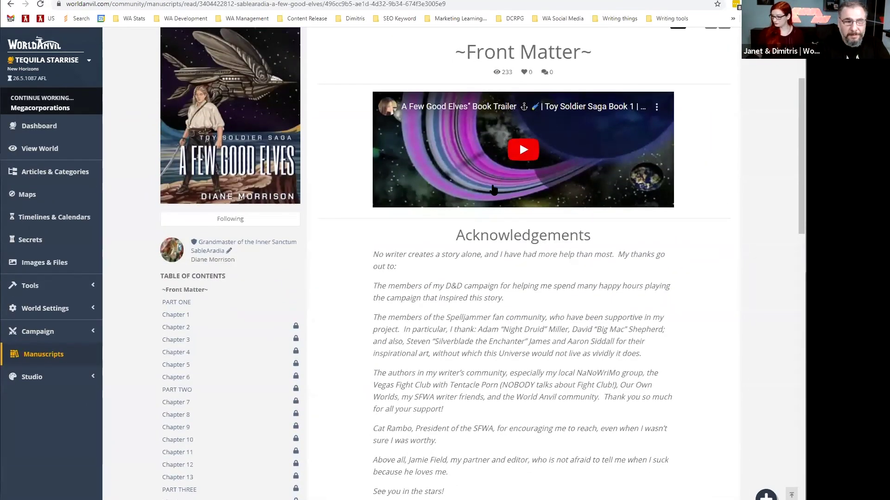
Read Chapter 1 and continue to the next part, reaching the 'You shall not pass!' gate.
scroll(492, 190, "down", 7)
scroll(488, 193, "down", 4)
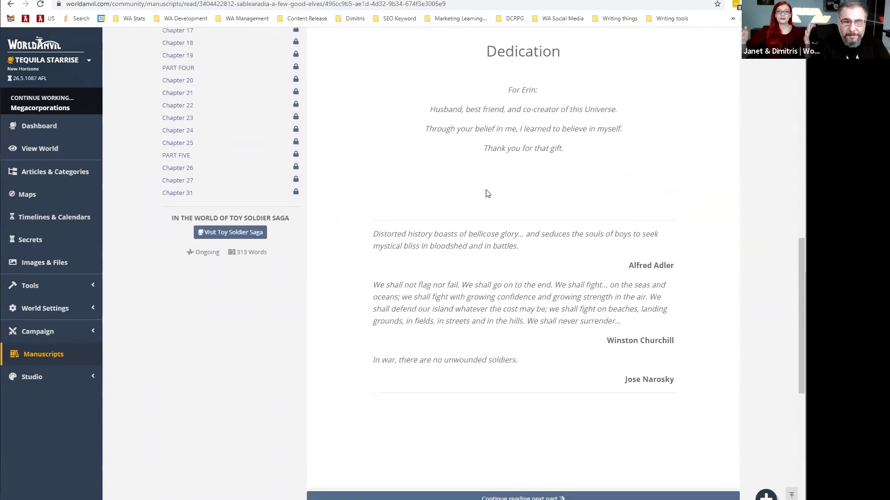
scroll(488, 194, "up", 8)
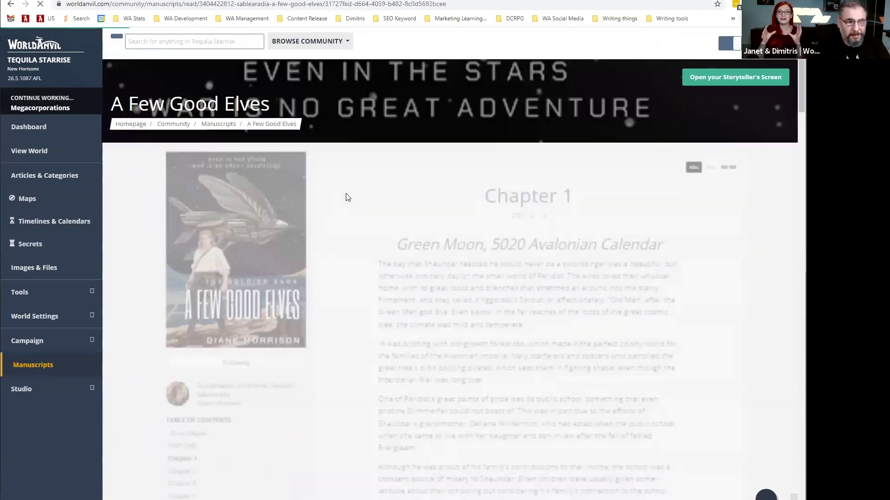
scroll(393, 239, "down", 13)
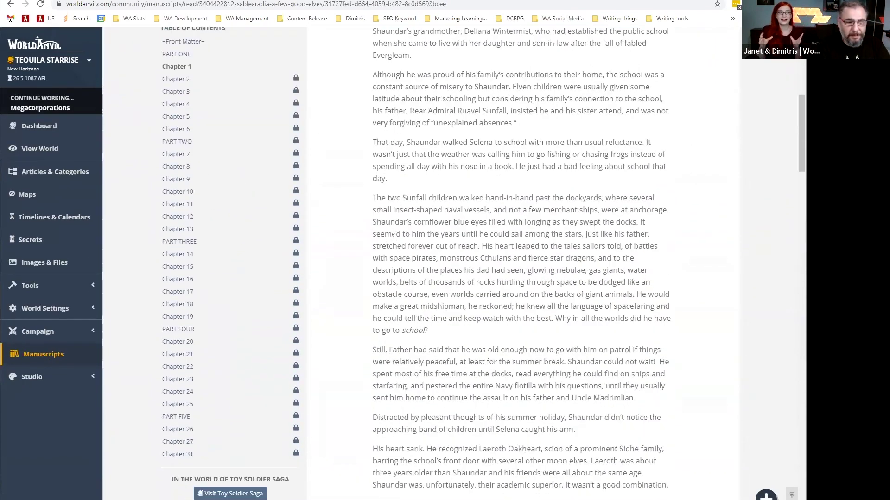
scroll(394, 237, "down", 16)
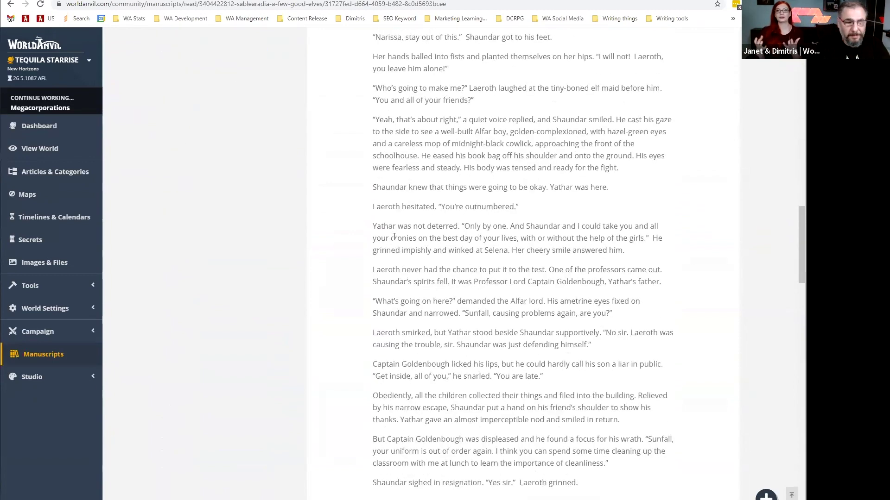
scroll(393, 238, "down", 20)
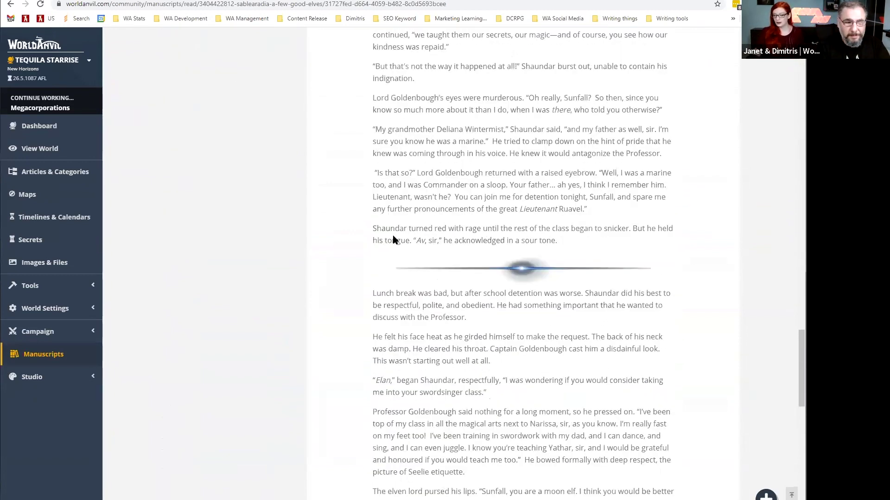
left_click(470, 301)
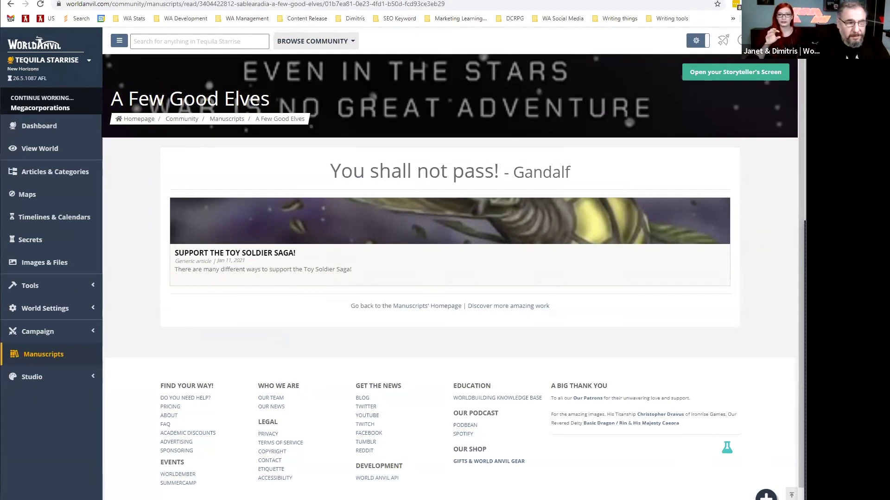
Open 'Support the Toy Soldier Saga!', scroll through the whole article, then scroll back up.
left_click(327, 270)
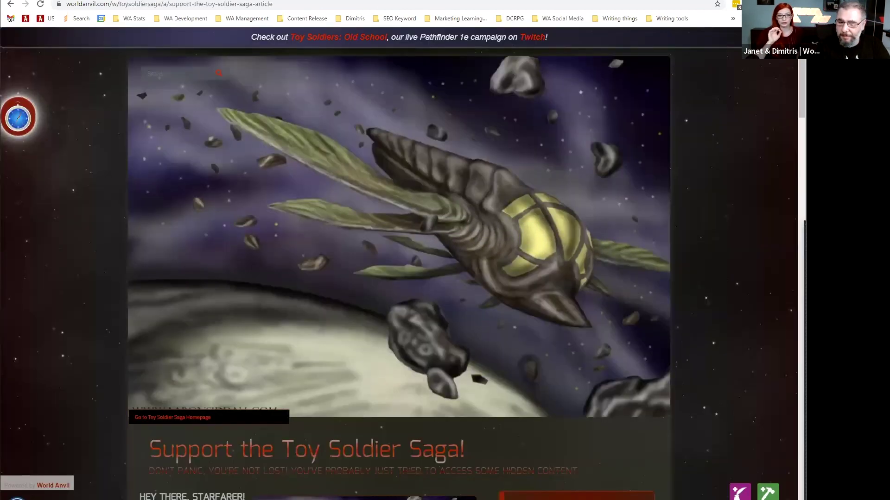
scroll(393, 330, "down", 8)
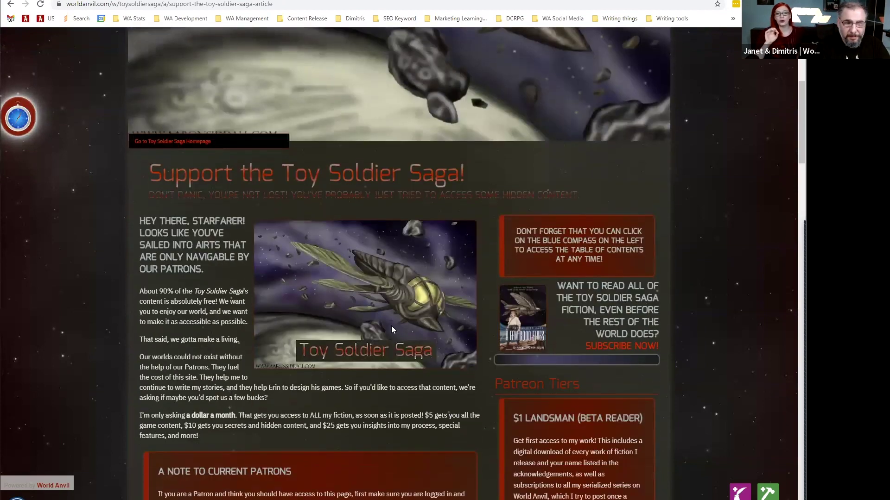
scroll(390, 324, "down", 1)
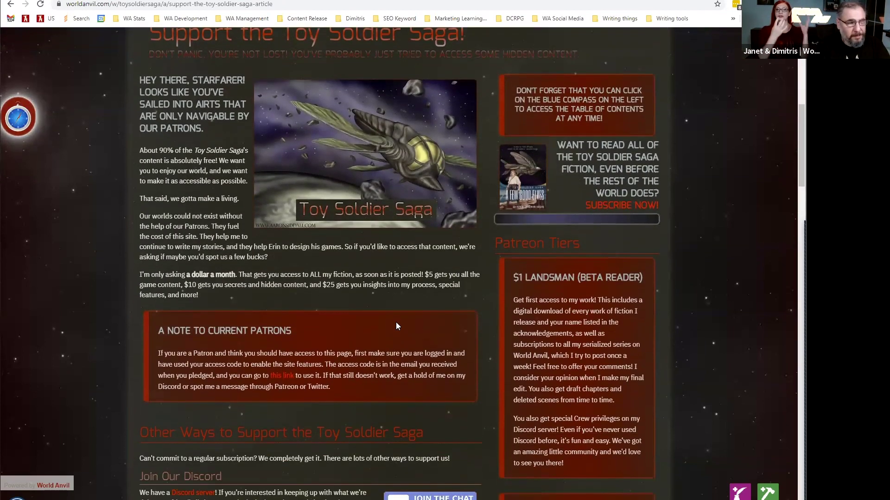
scroll(396, 324, "down", 1)
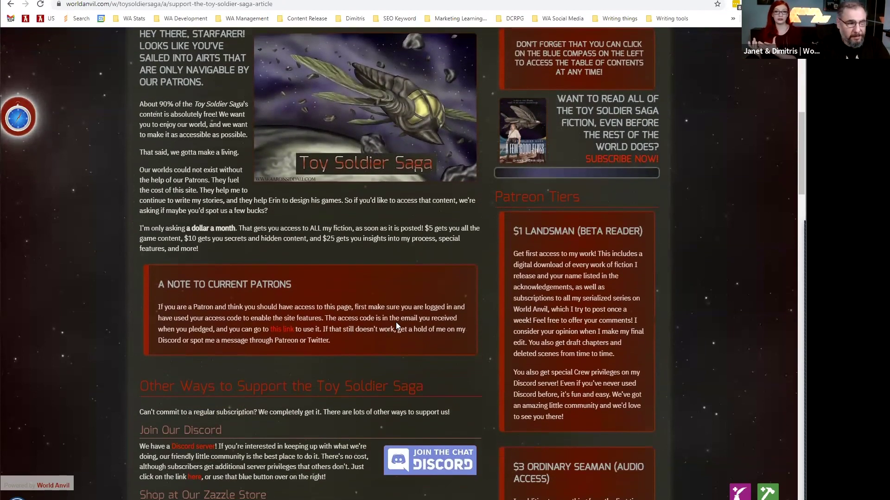
scroll(396, 324, "down", 1)
scroll(395, 324, "down", 6)
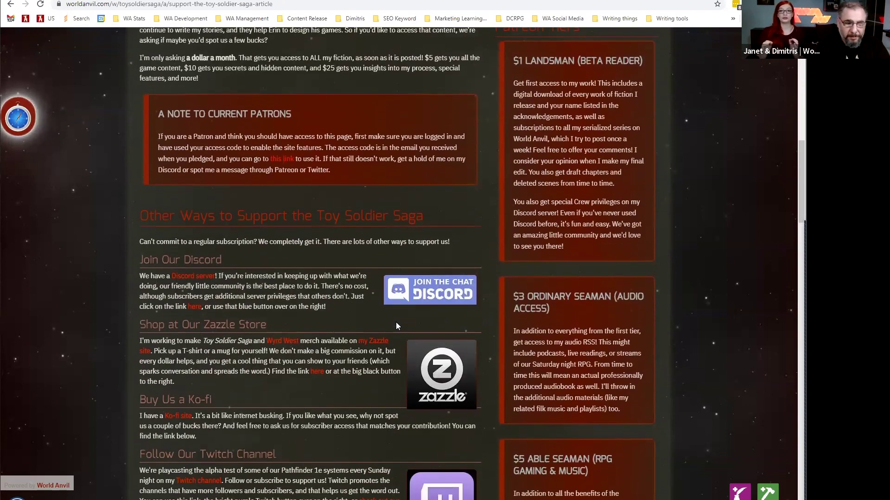
scroll(396, 326, "down", 5)
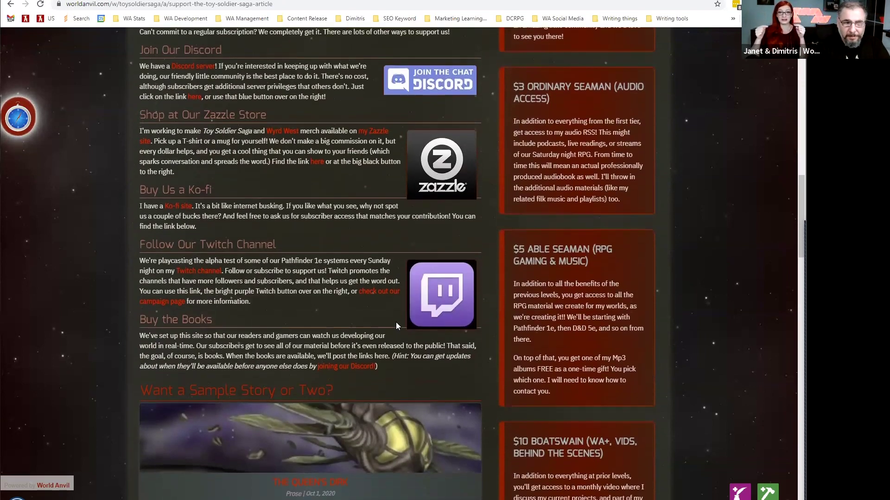
scroll(396, 325, "down", 6)
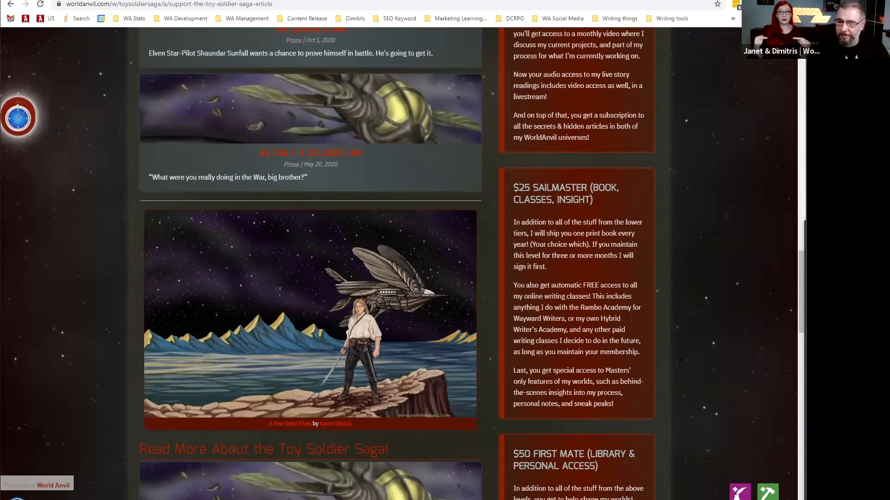
scroll(696, 373, "down", 8)
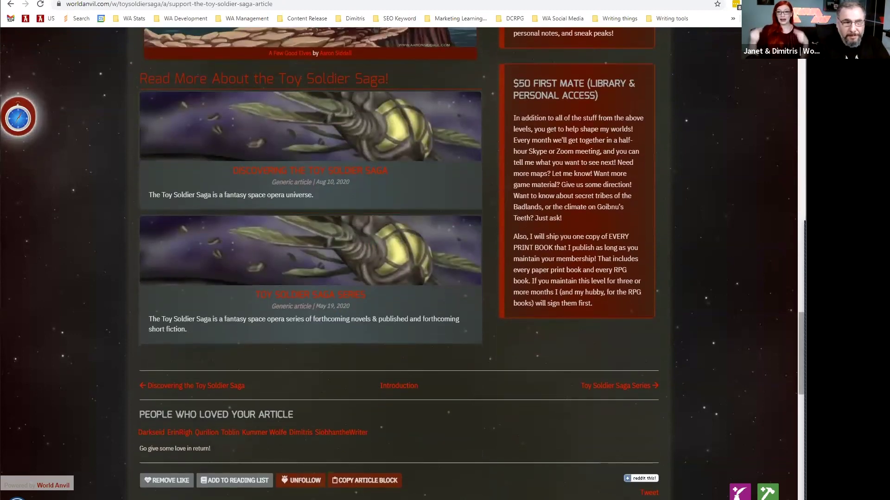
scroll(782, 209, "up", 12)
scroll(782, 209, "up", 10)
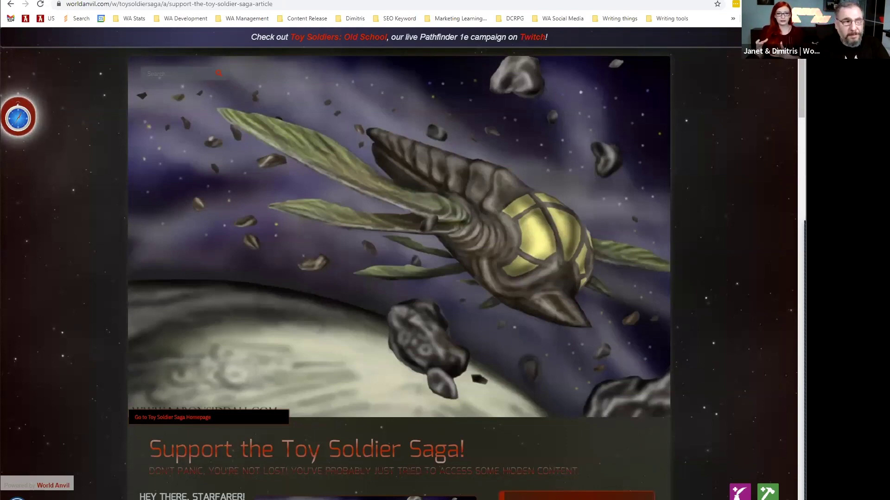
key("ctrl+Tab")
scroll(222, 222, "down", 6)
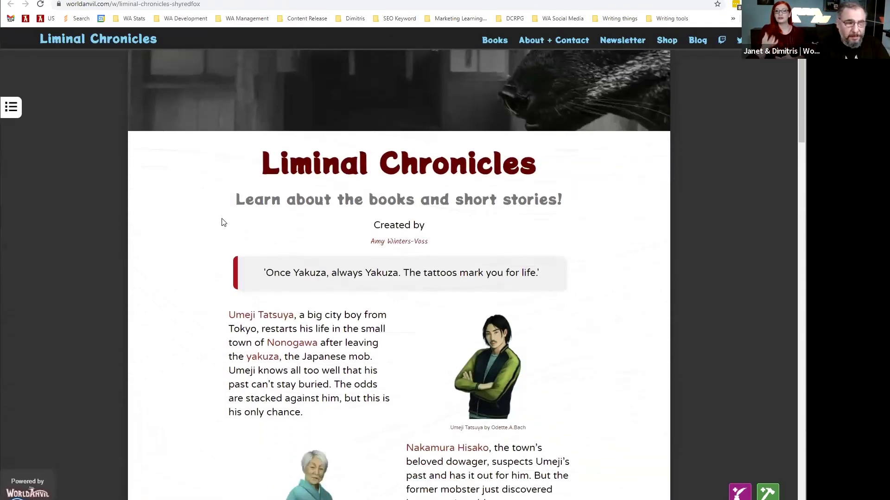
scroll(185, 204, "down", 4)
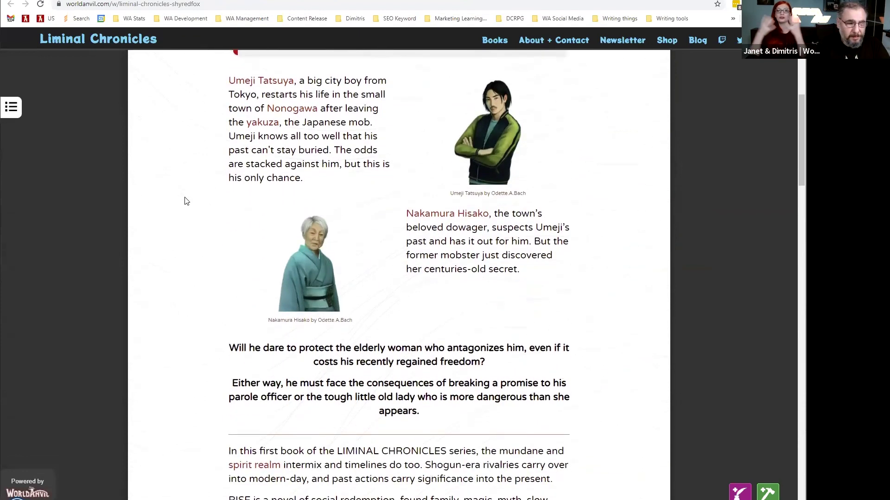
scroll(206, 252, "down", 7)
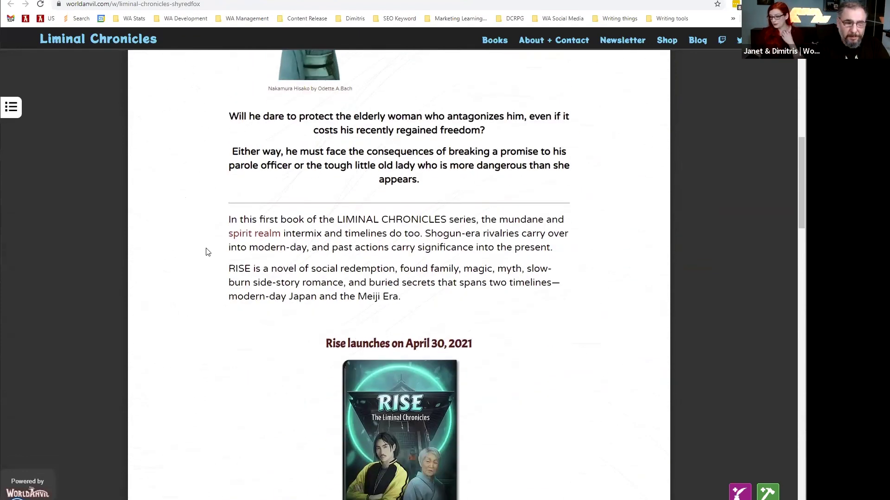
scroll(207, 252, "down", 5)
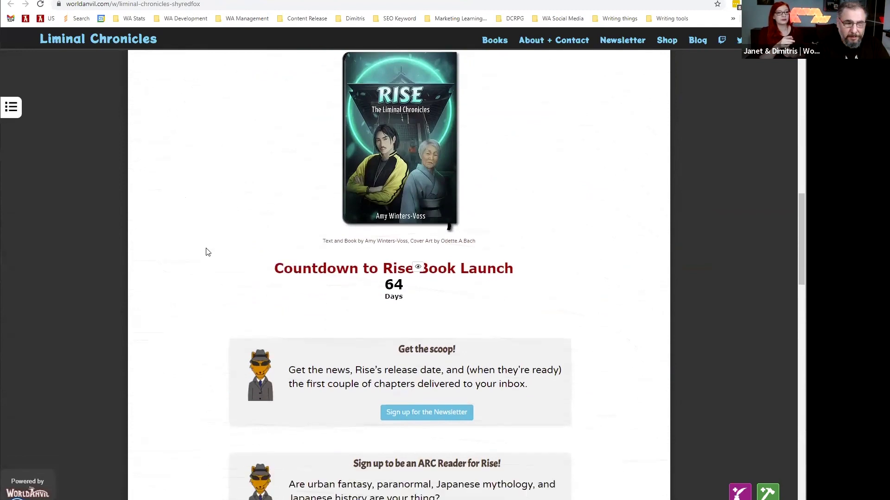
scroll(208, 252, "down", 1)
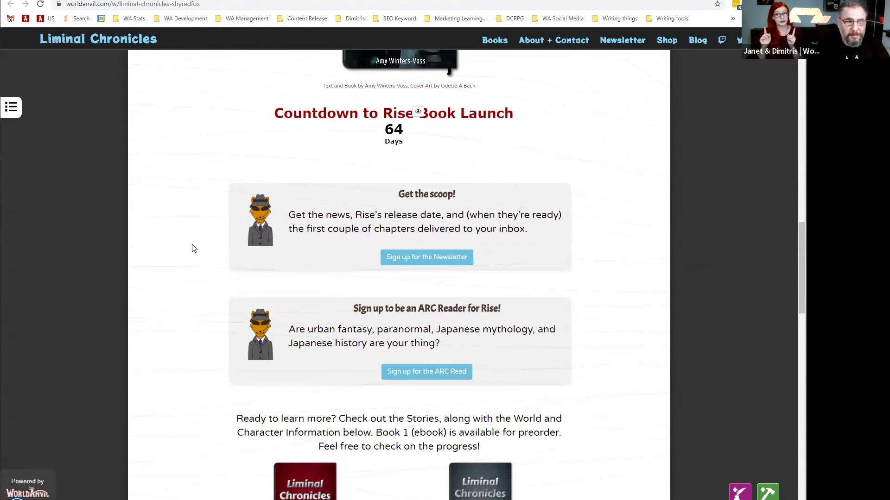
scroll(192, 248, "down", 1)
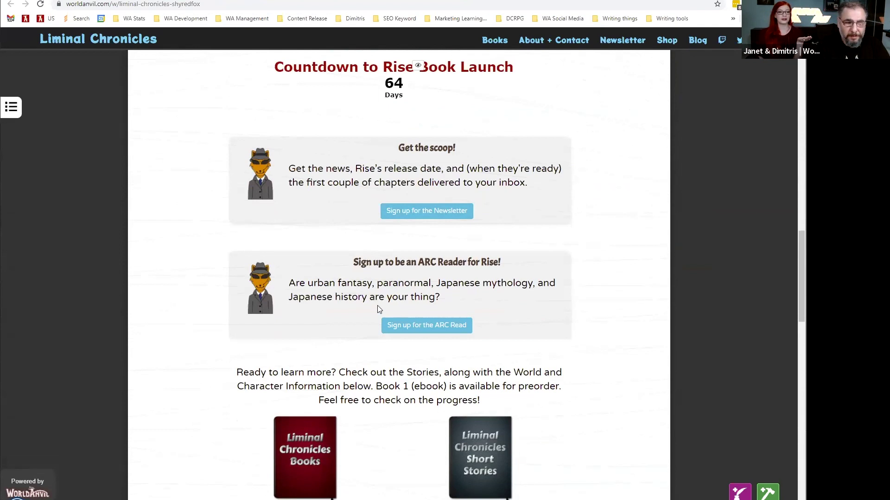
scroll(413, 336, "down", 4)
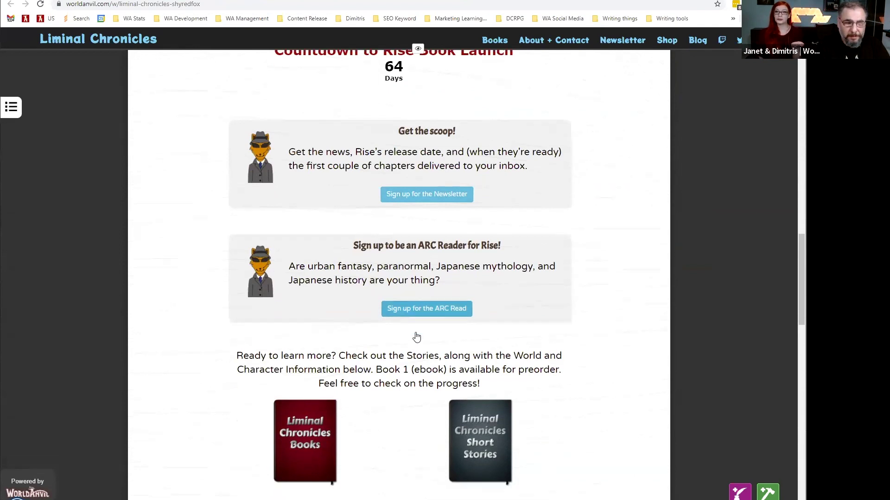
scroll(414, 336, "down", 2)
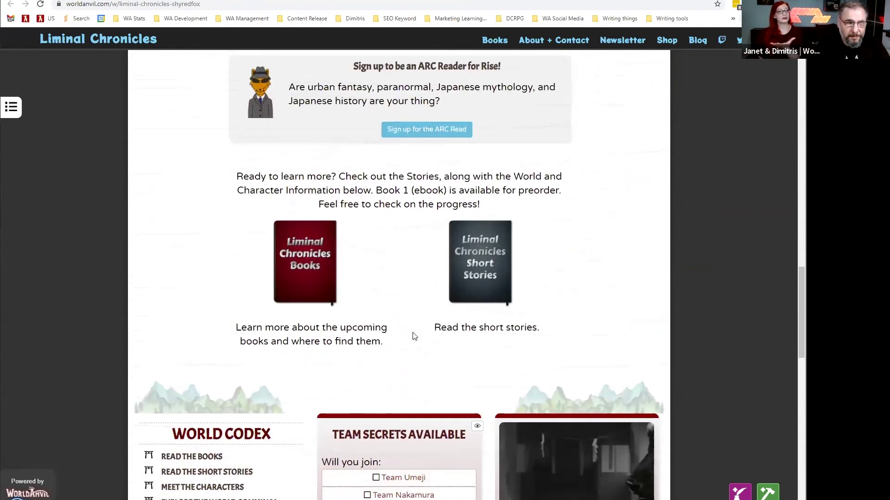
scroll(414, 336, "down", 1)
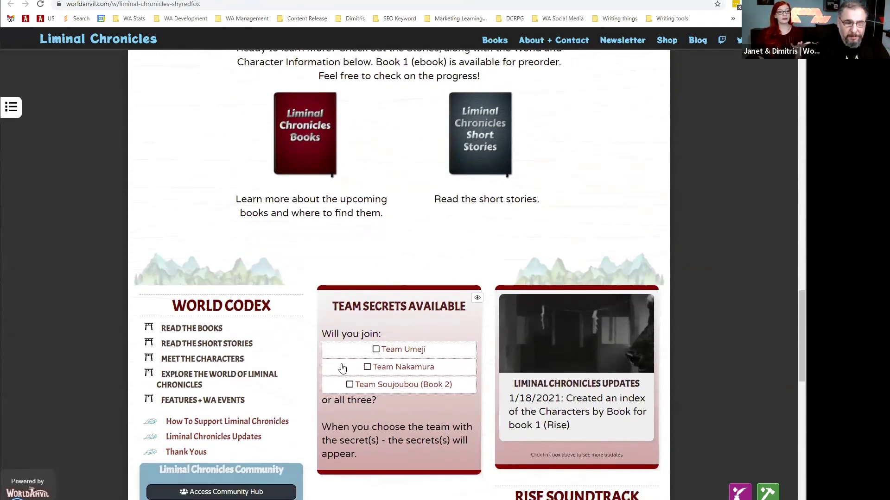
scroll(417, 398, "down", 1)
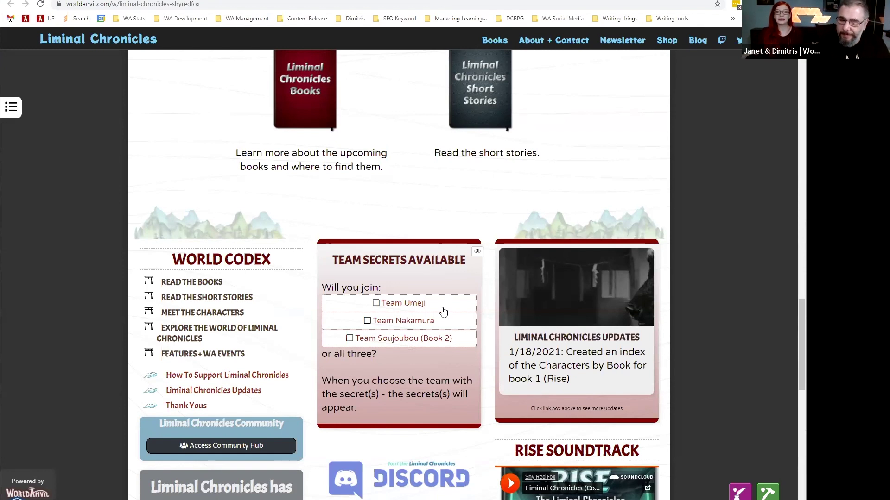
Tick the Team Umeji checkbox under Team Secrets and scroll the reloaded page.
scroll(419, 306, "down", 1)
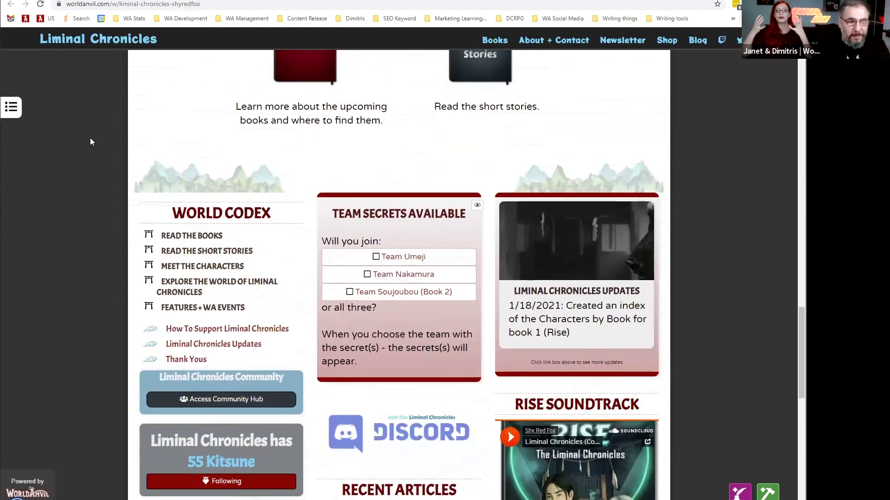
left_click(385, 260)
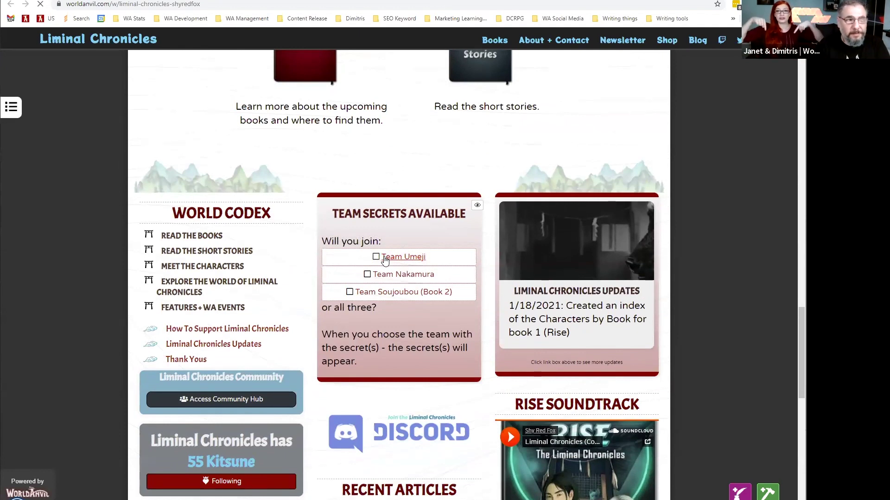
scroll(217, 302, "down", 3)
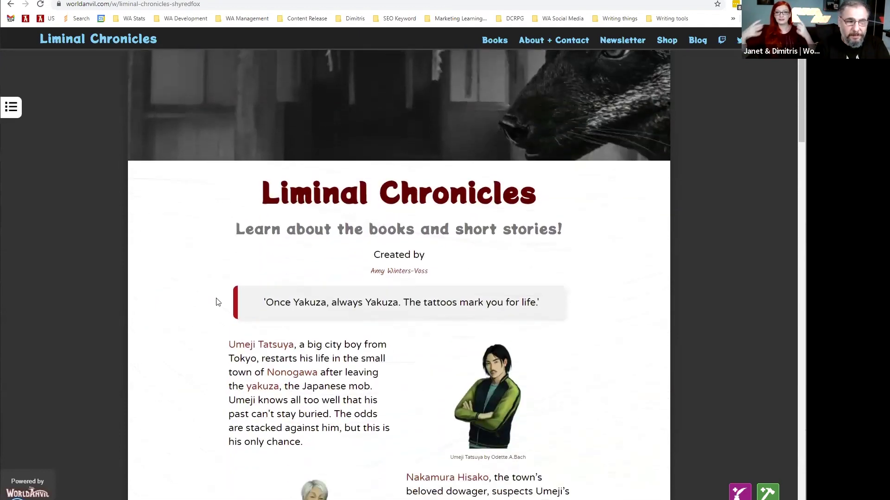
scroll(207, 295, "down", 5)
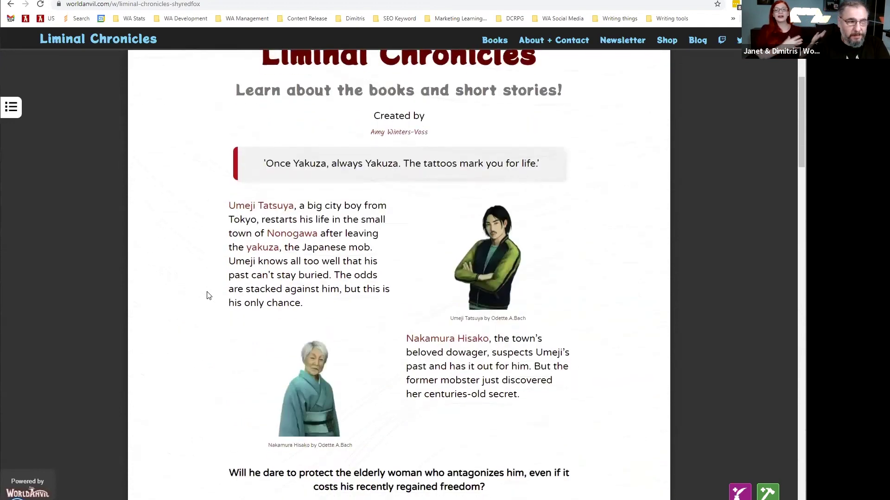
scroll(207, 295, "down", 10)
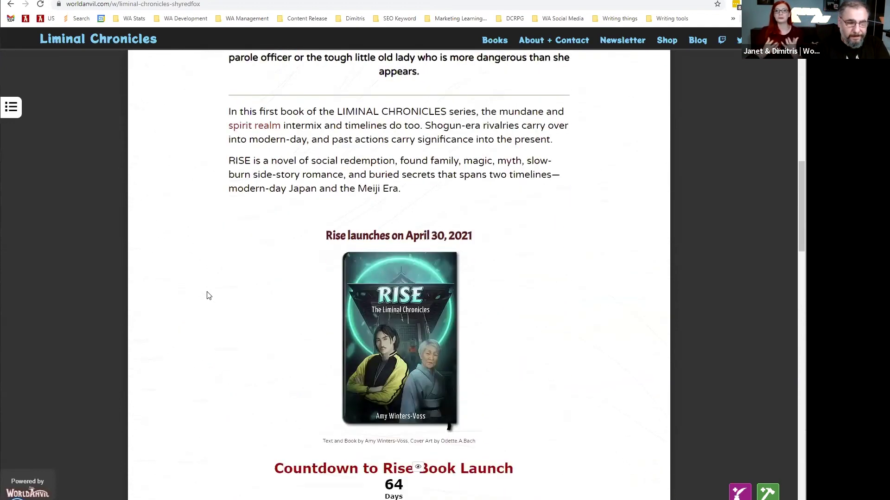
scroll(207, 296, "down", 9)
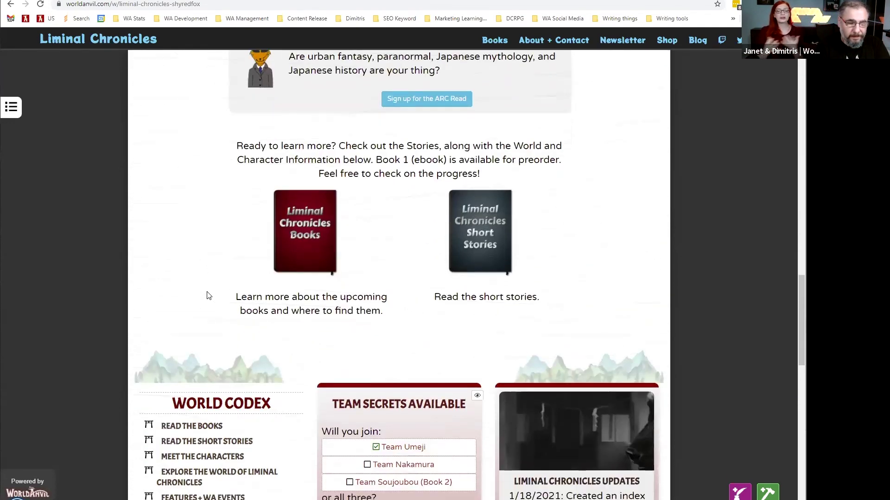
scroll(207, 296, "down", 1)
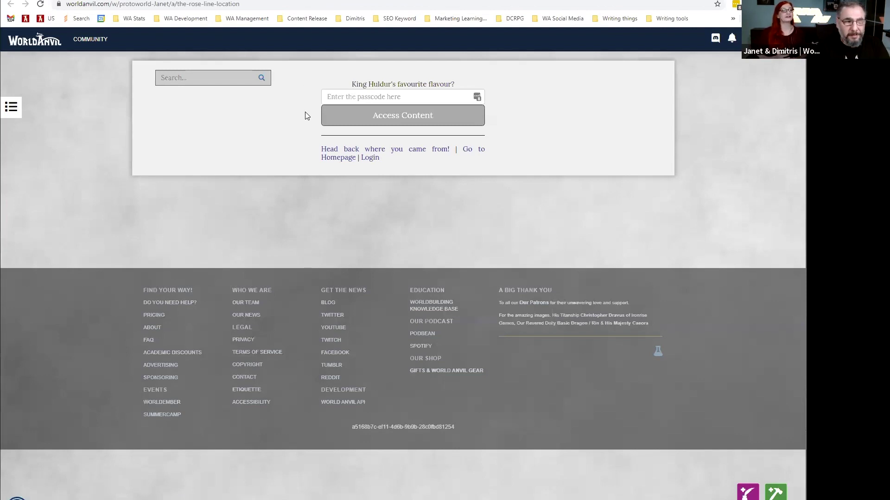
Enter the article passcode and submit it to unlock The Rose Line.
left_click(354, 95)
key("BackSpace")
key("BackSpace")
key("BackSpace")
left_click(398, 119)
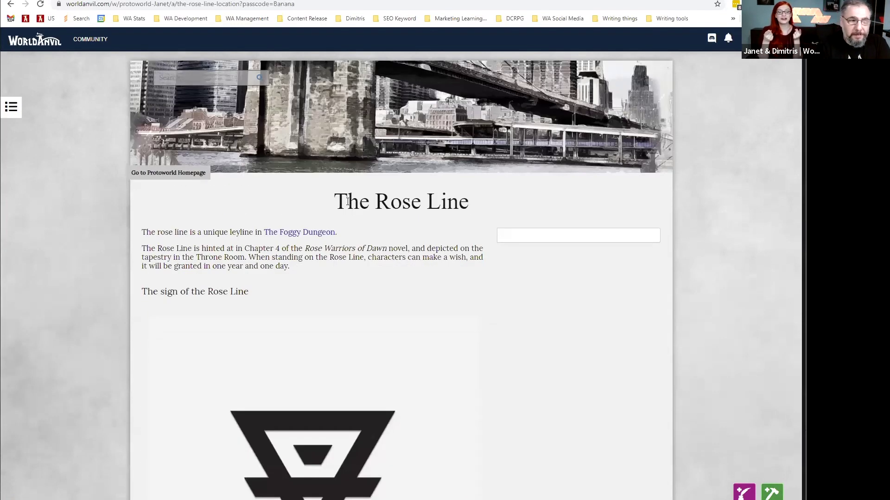
Scroll through The Rose Line article, then return to the dashboard via the logo.
scroll(347, 201, "down", 2)
scroll(347, 201, "down", 7)
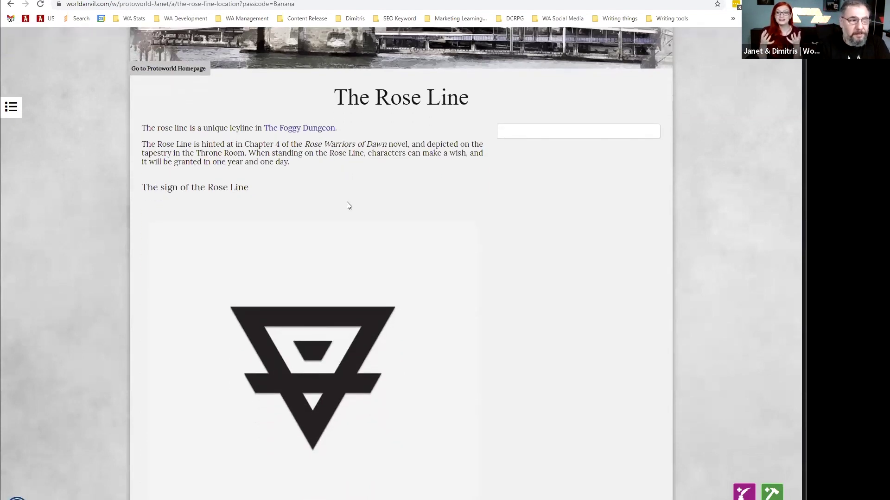
scroll(348, 207, "down", 6)
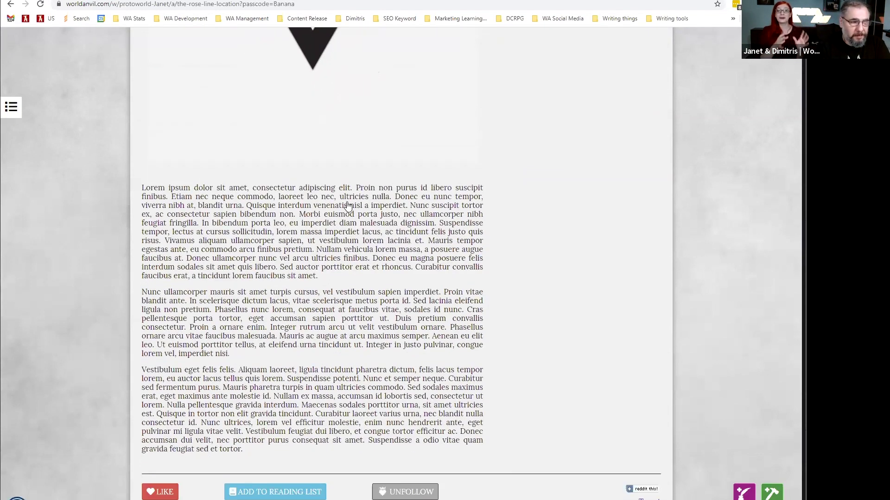
scroll(342, 199, "up", 12)
scroll(339, 195, "up", 2)
left_click(39, 37)
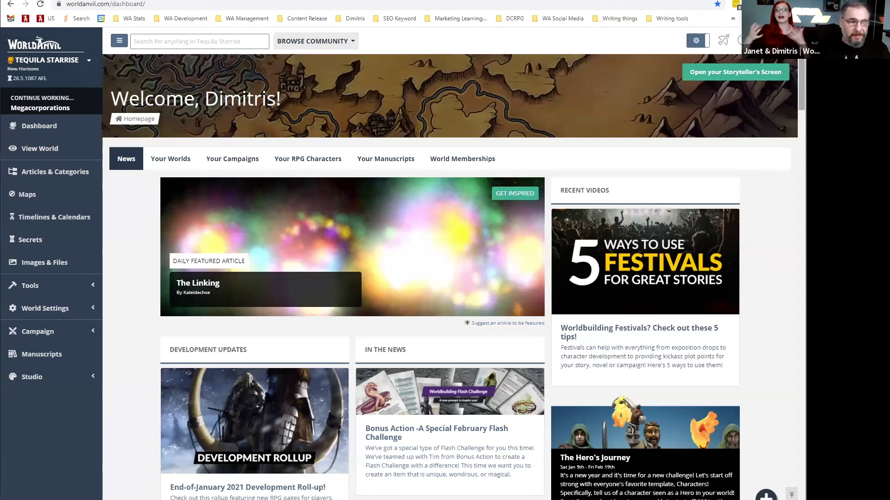
Go to the community homepage via BROWSE COMMUNITY and scroll to Most Liked Articles.
scroll(801, 93, "down", 2)
scroll(453, 263, "down", 3)
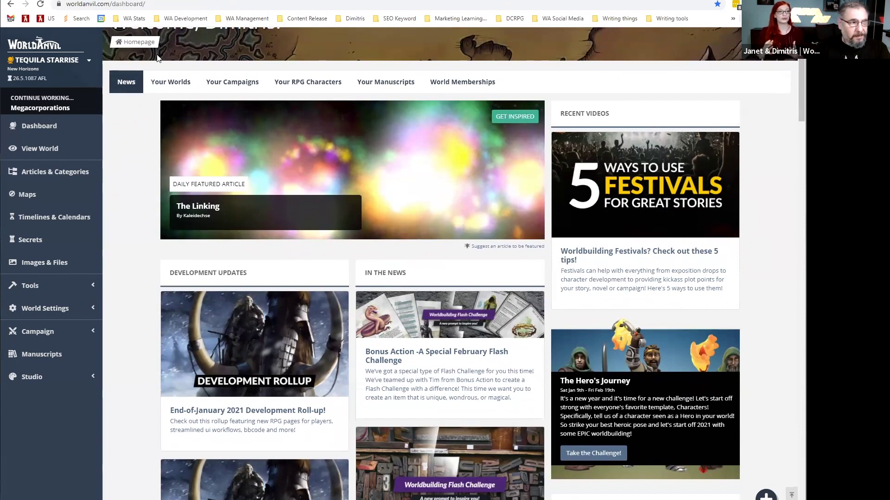
scroll(178, 53, "up", 2)
left_click(289, 44)
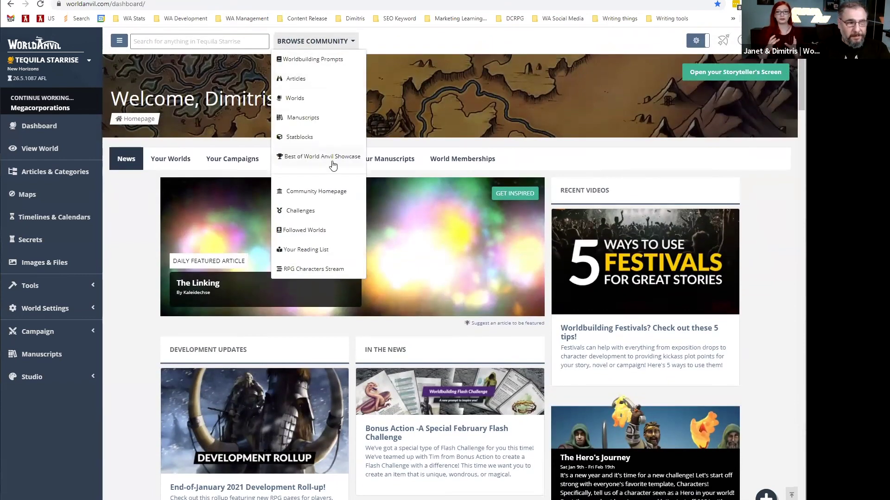
left_click(333, 193)
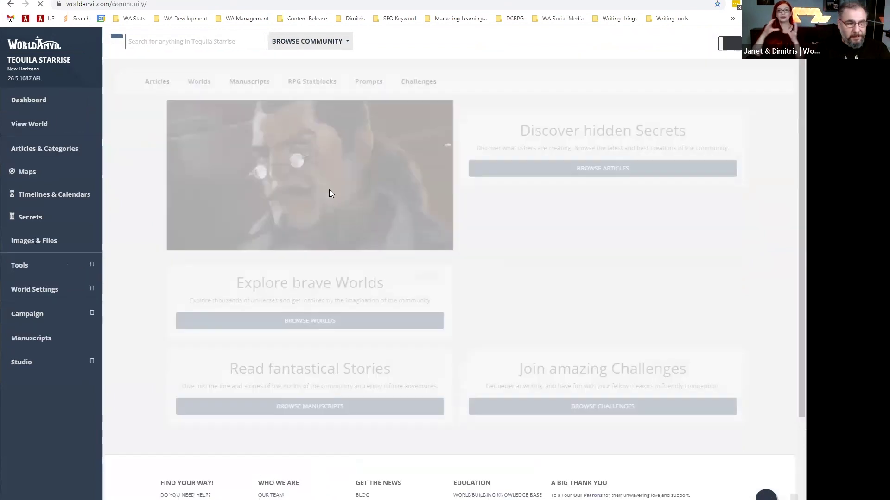
scroll(136, 240, "down", 2)
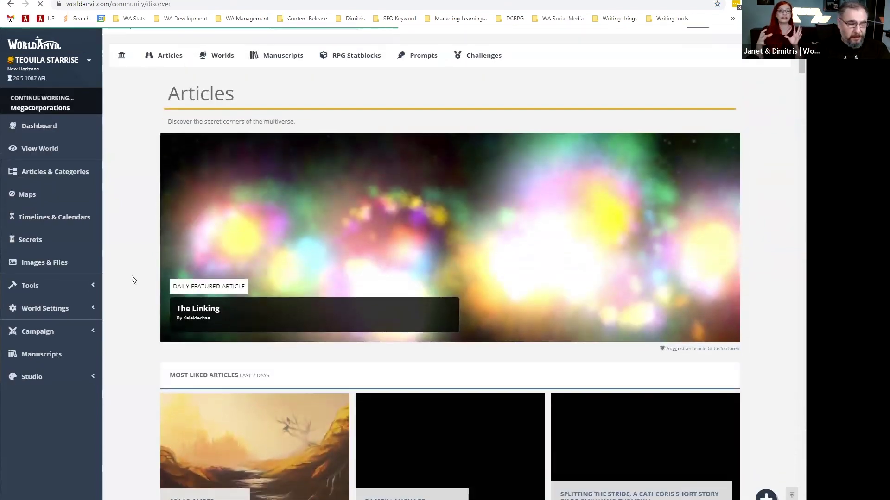
scroll(134, 279, "down", 5)
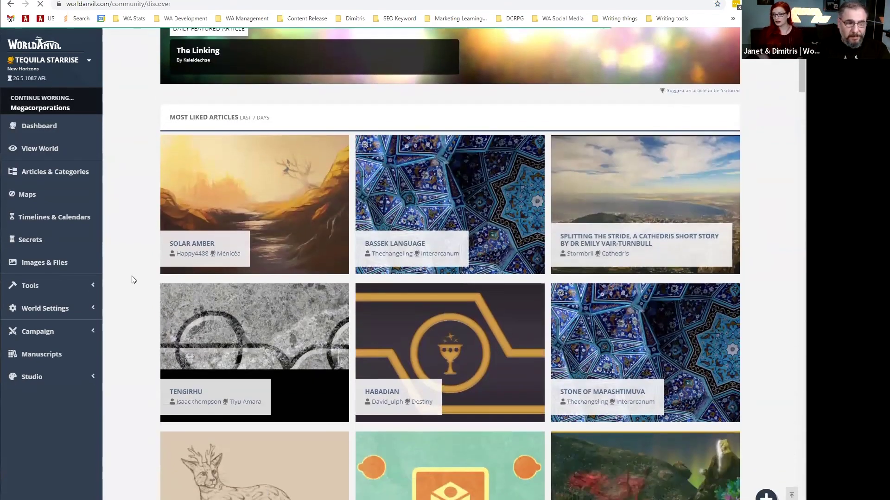
scroll(133, 279, "down", 1)
scroll(142, 276, "down", 1)
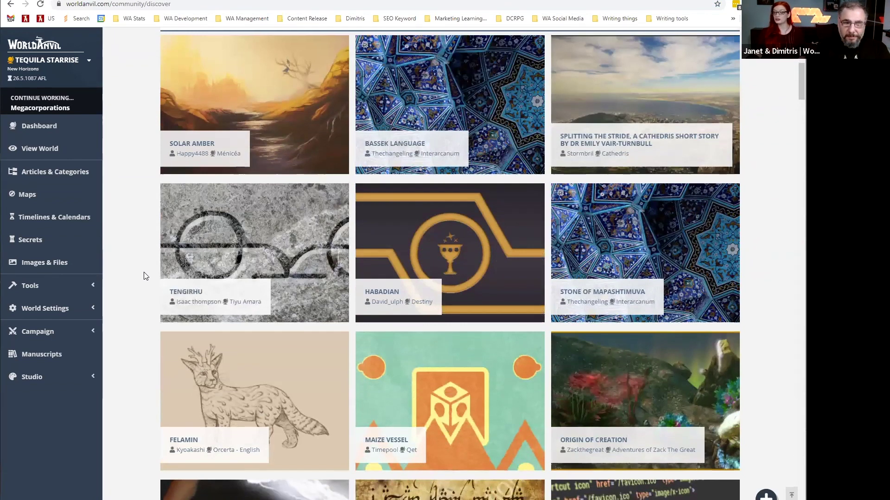
scroll(143, 276, "down", 1)
scroll(171, 296, "down", 2)
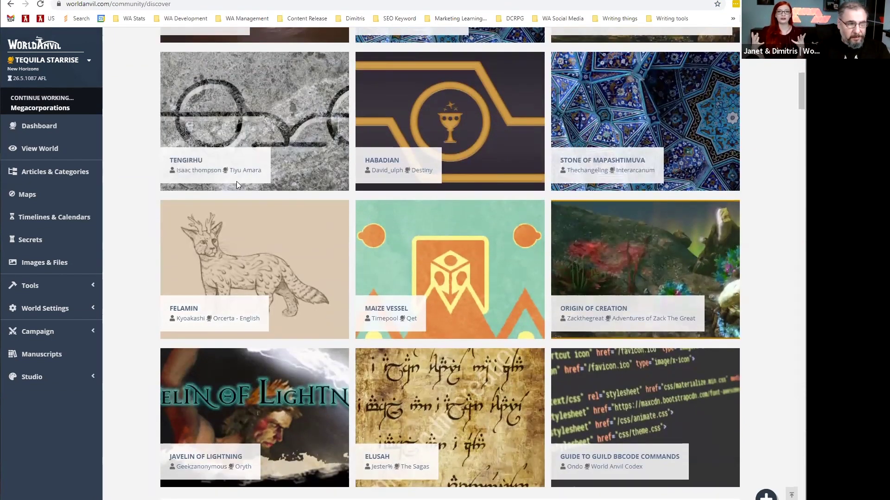
Skim the Felamin article, then go back to the community articles page.
left_click(249, 210)
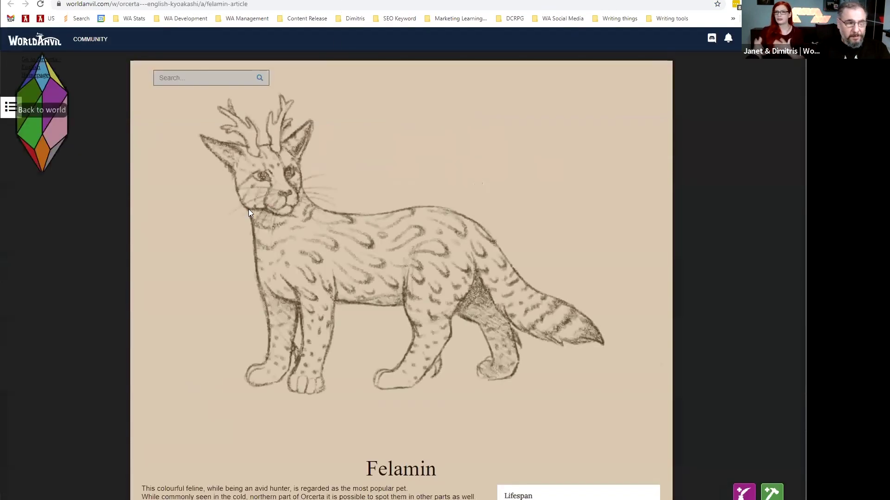
scroll(239, 210, "down", 3)
scroll(238, 210, "down", 2)
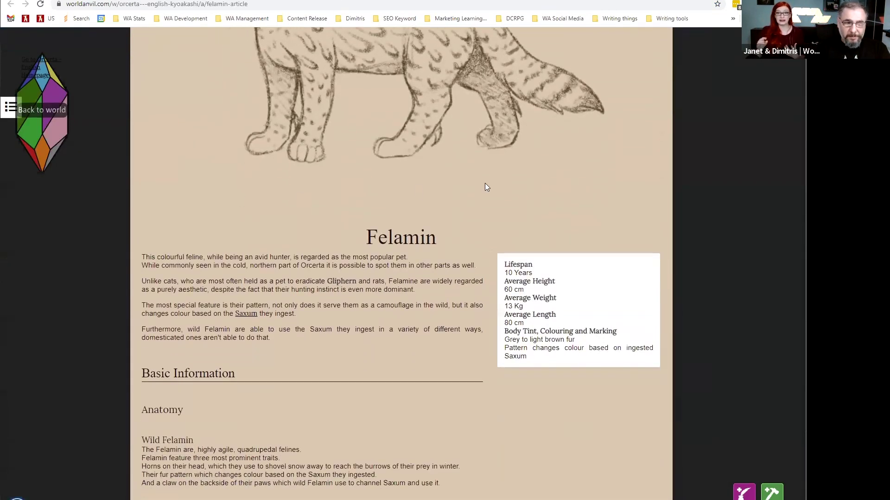
scroll(484, 183, "down", 4)
scroll(485, 182, "down", 10)
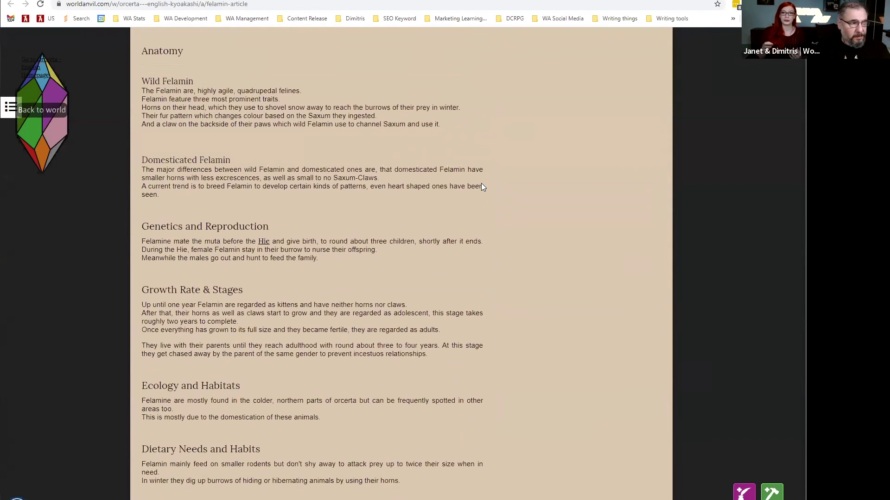
scroll(478, 187, "down", 4)
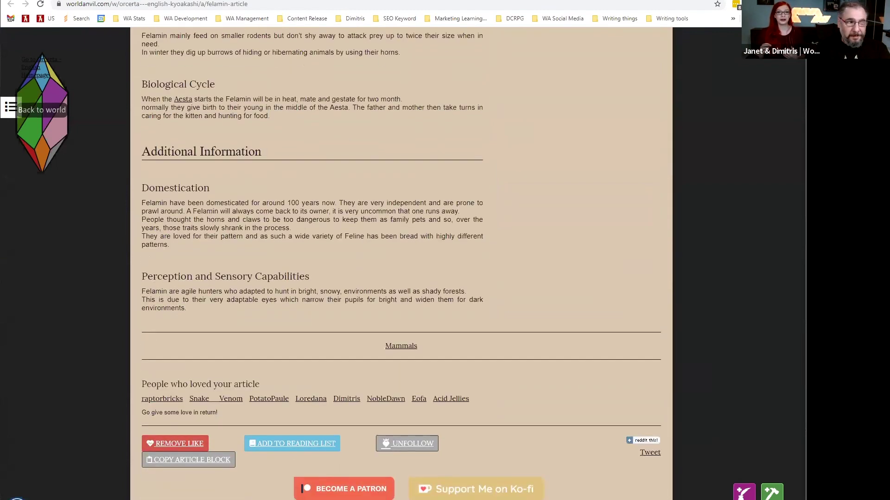
key("alt+Left")
scroll(365, 231, "down", 2)
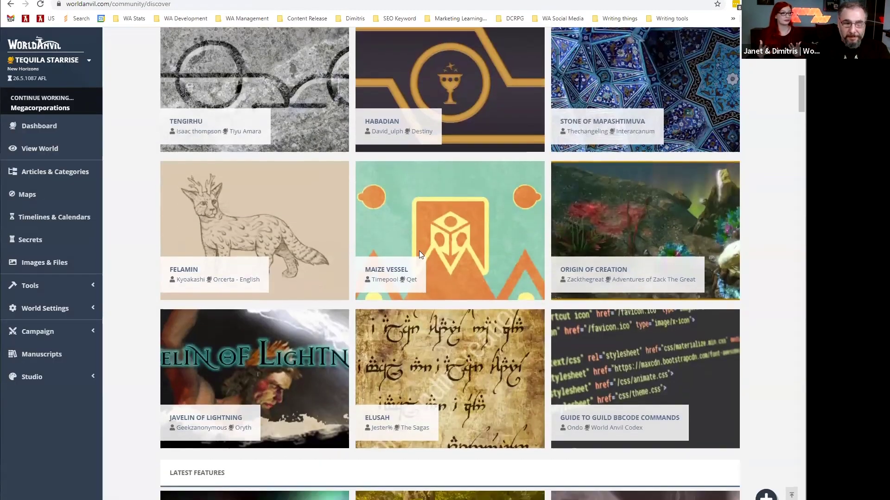
scroll(362, 253, "down", 3)
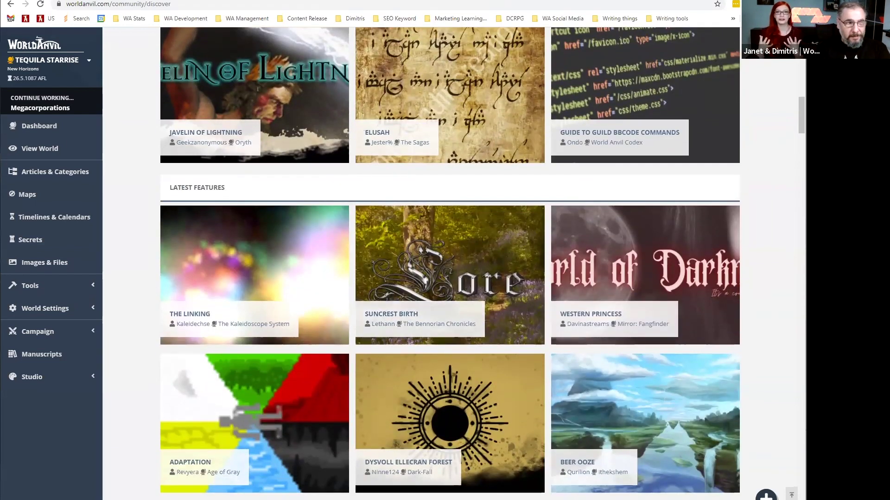
Read the Suncrest Birth article and toggle its world navigation panel.
key("ctrl+Tab")
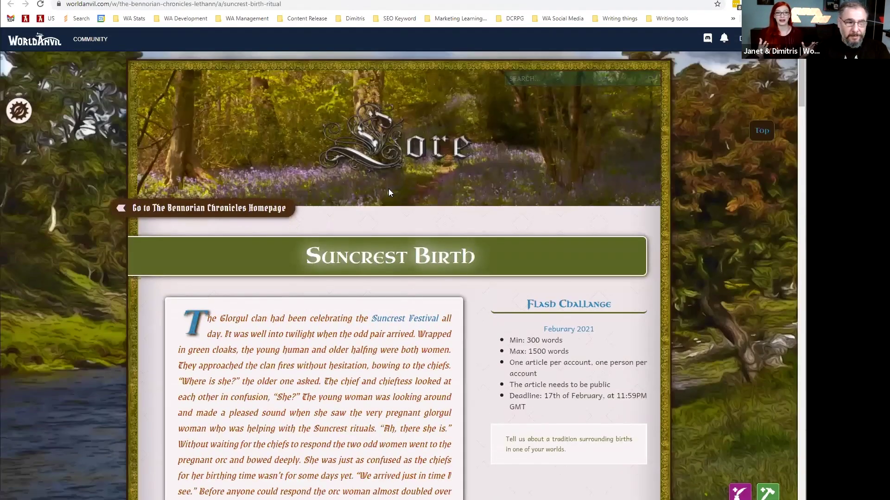
scroll(388, 190, "down", 5)
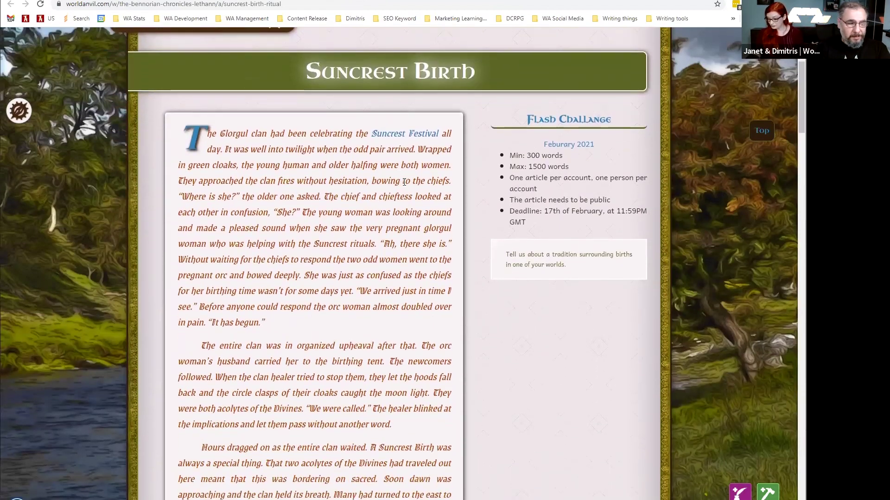
scroll(407, 184, "down", 7)
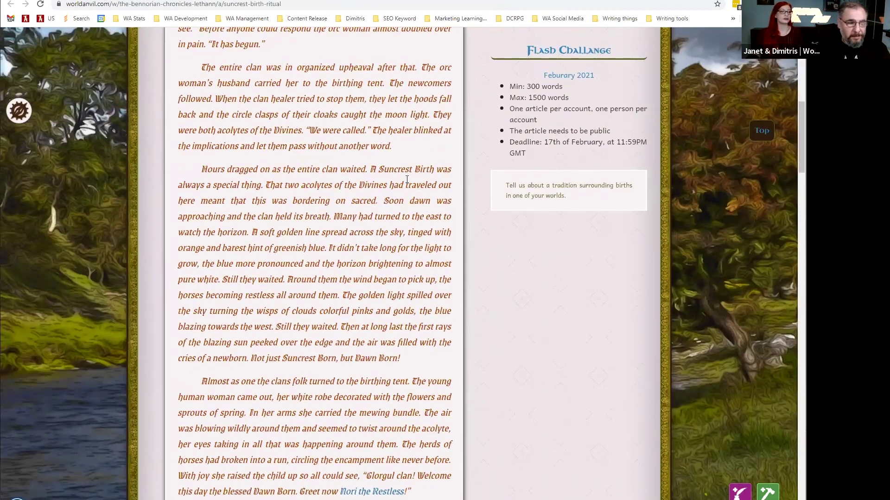
scroll(404, 174, "down", 10)
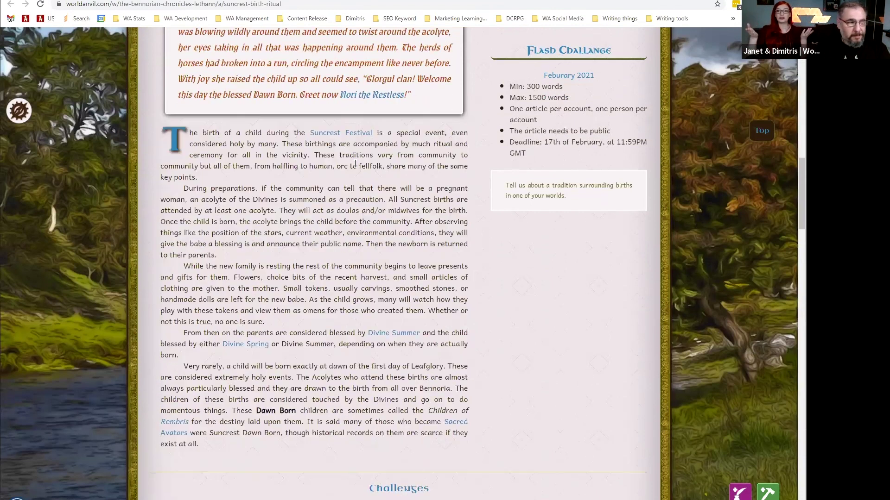
left_click(19, 111)
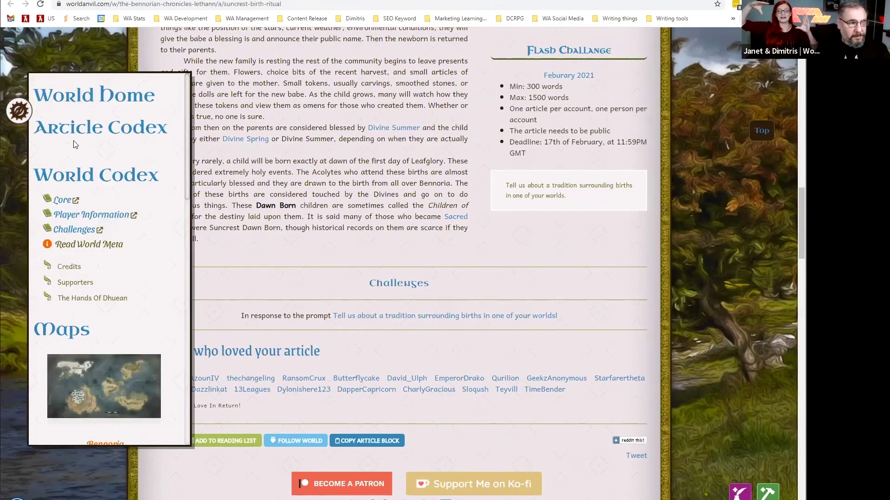
left_click(20, 112)
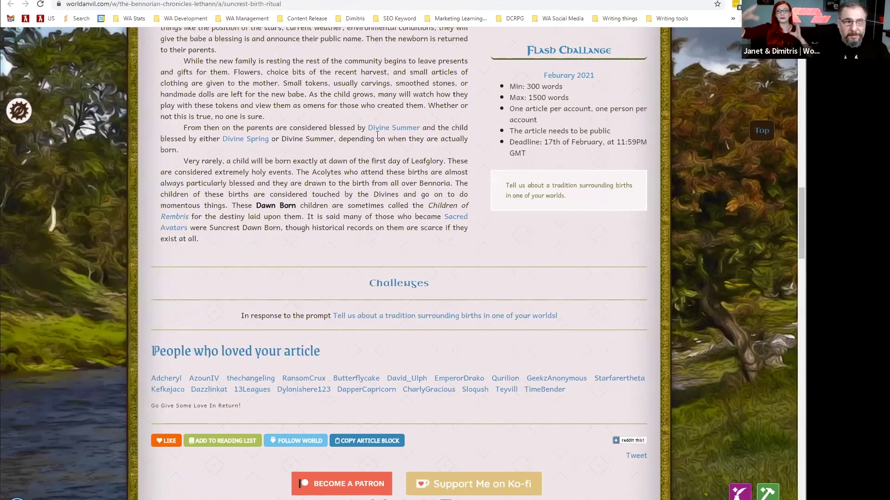
Visit The Bennorian Chronicles world homepage, then return to the Discover tab.
scroll(377, 135, "up", 1)
scroll(377, 134, "up", 15)
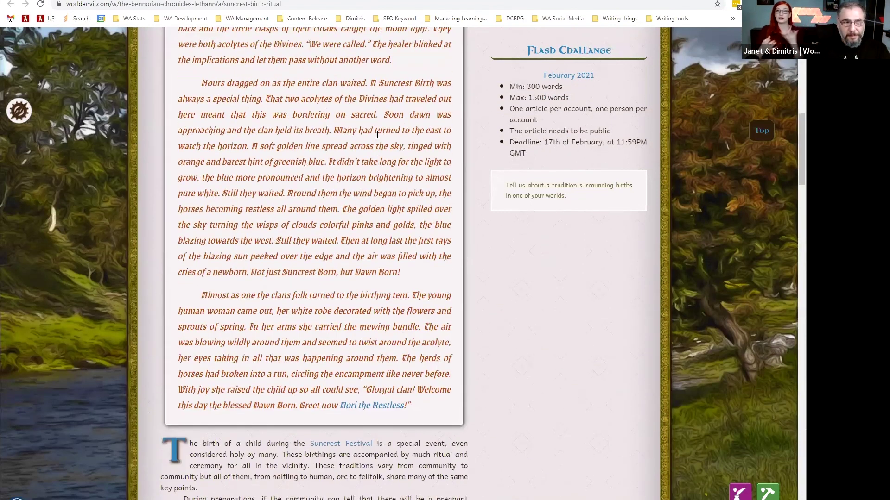
scroll(377, 135, "up", 7)
left_click(228, 161)
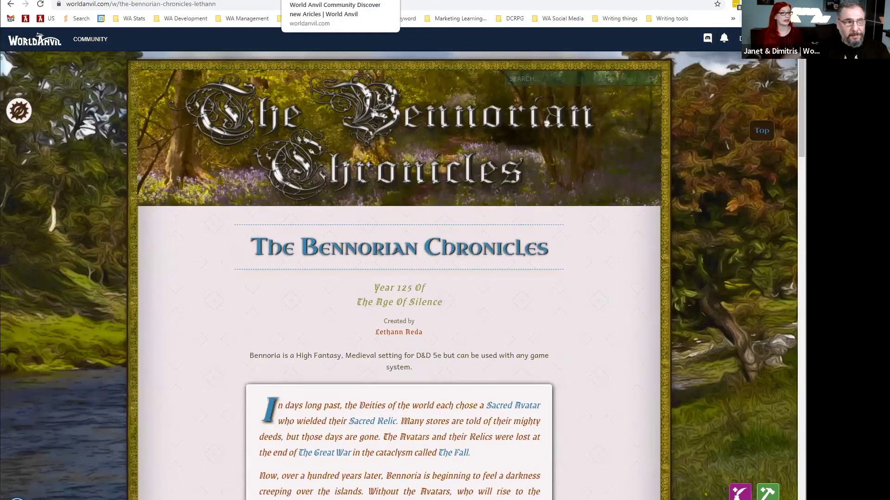
left_click(336, 0)
Scroll through the Dysvoll Ellecran Forest article and zoom its embedded map.
scroll(340, 134, "down", 1)
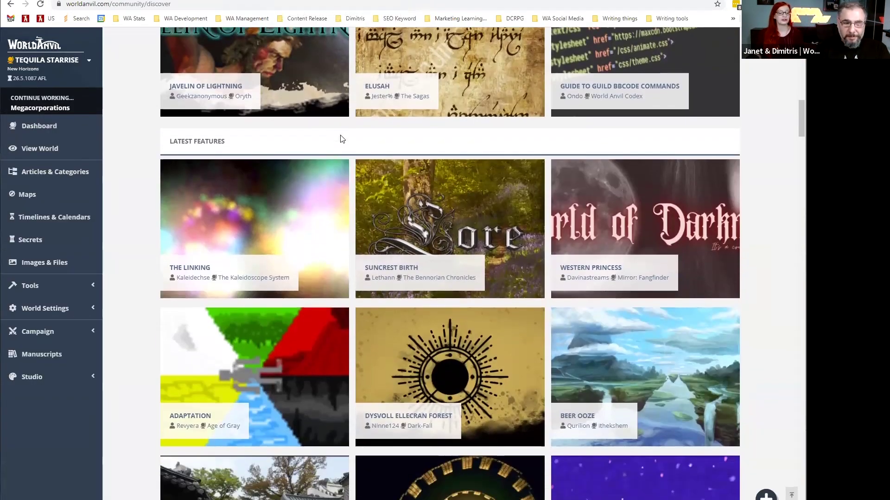
scroll(342, 138, "down", 3)
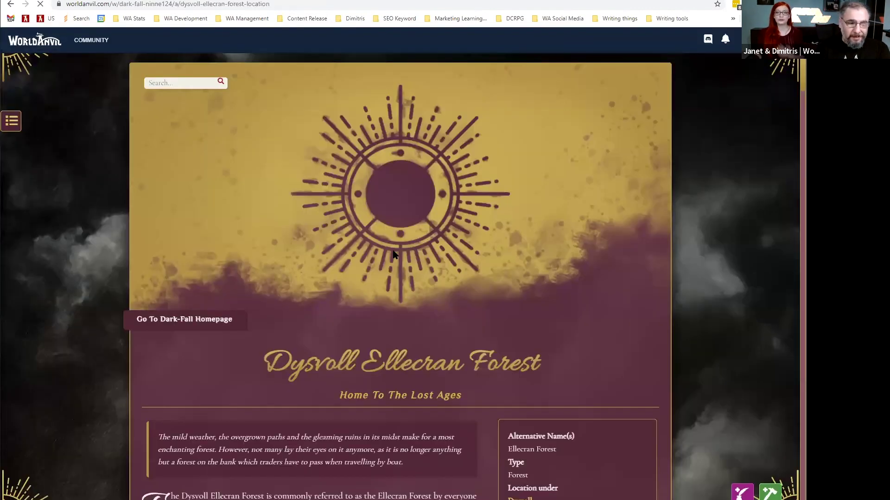
scroll(393, 251, "down", 1)
scroll(393, 251, "down", 6)
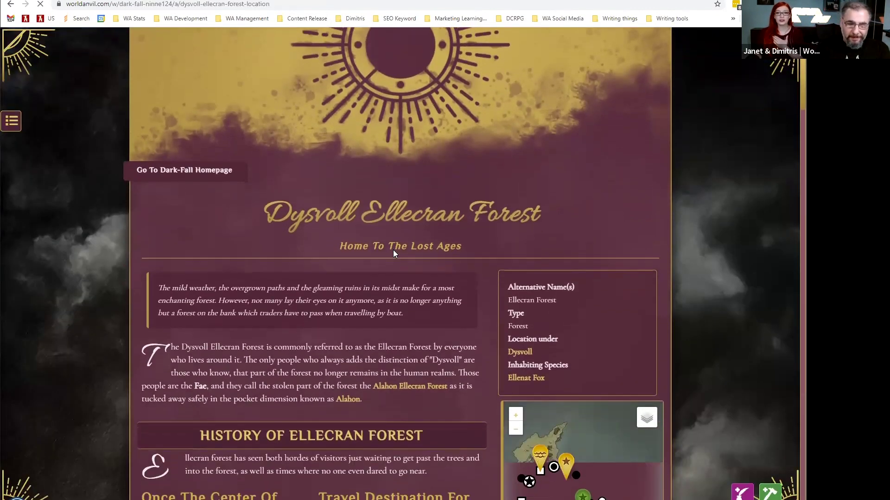
scroll(396, 260, "down", 1)
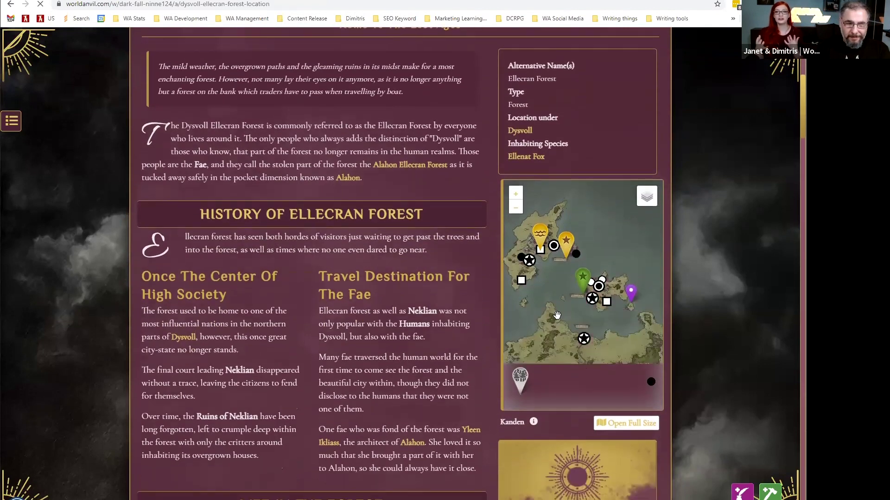
scroll(554, 300, "up", 2)
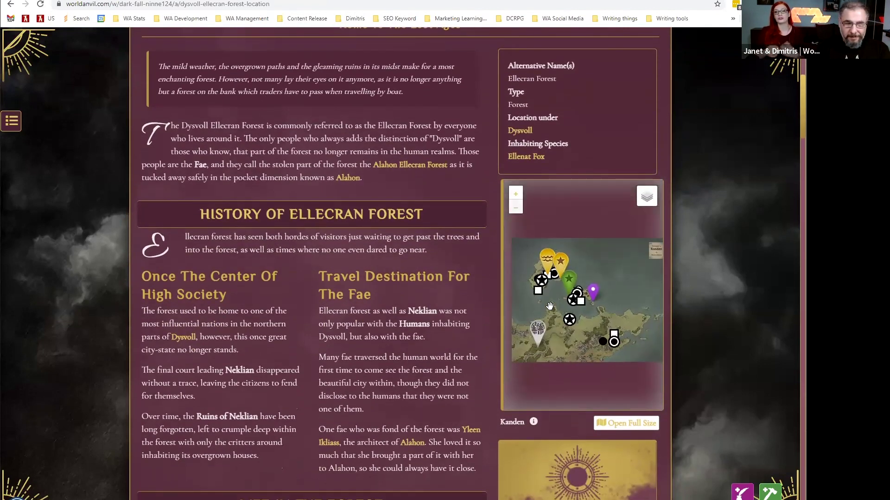
scroll(288, 302, "down", 6)
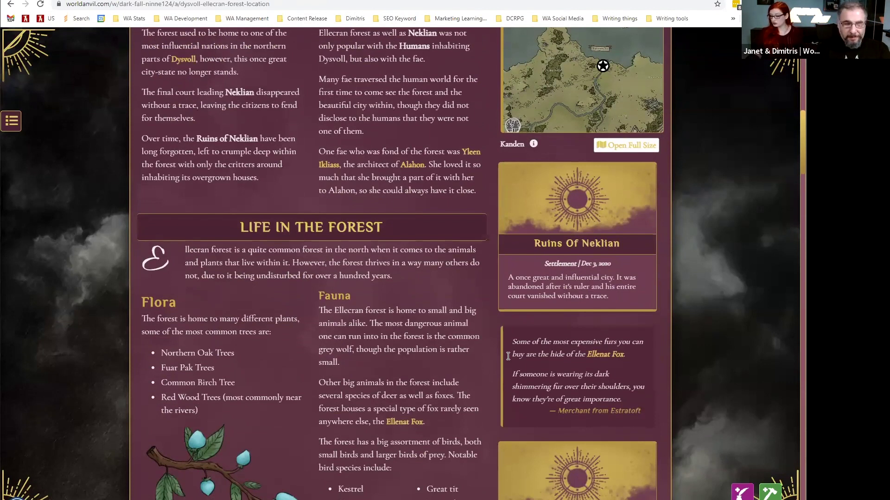
scroll(306, 379, "down", 6)
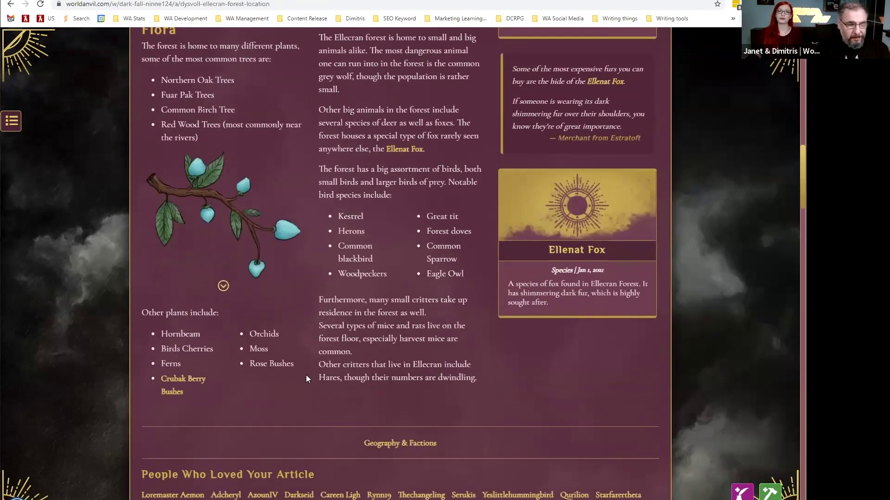
scroll(306, 378, "down", 2)
scroll(272, 287, "up", 2)
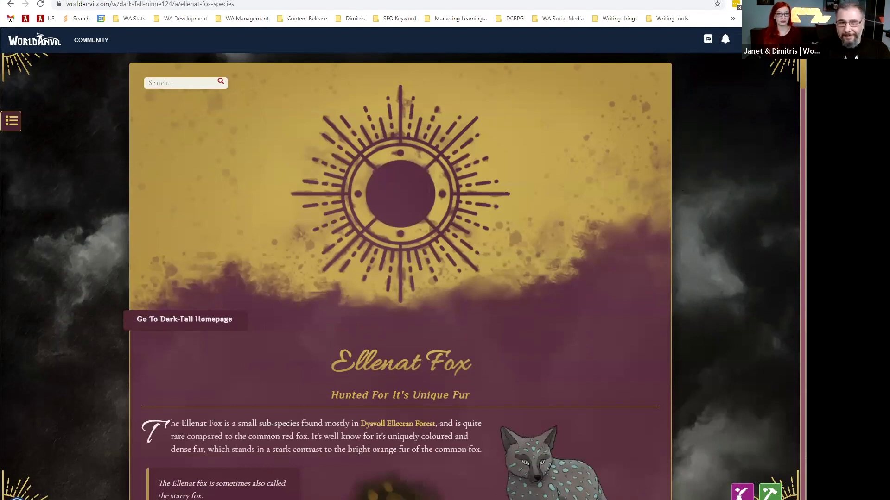
Read through the Ellenat Fox article, scrolling down and back up.
scroll(401, 278, "down", 6)
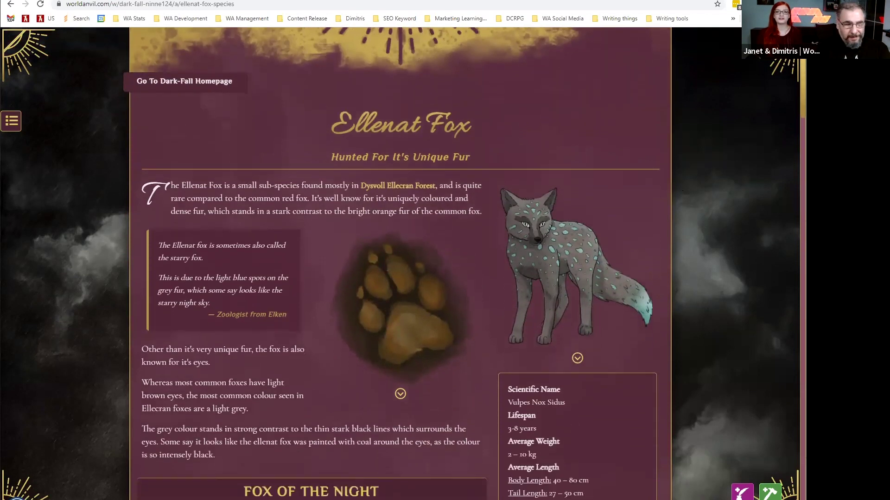
scroll(400, 278, "down", 5)
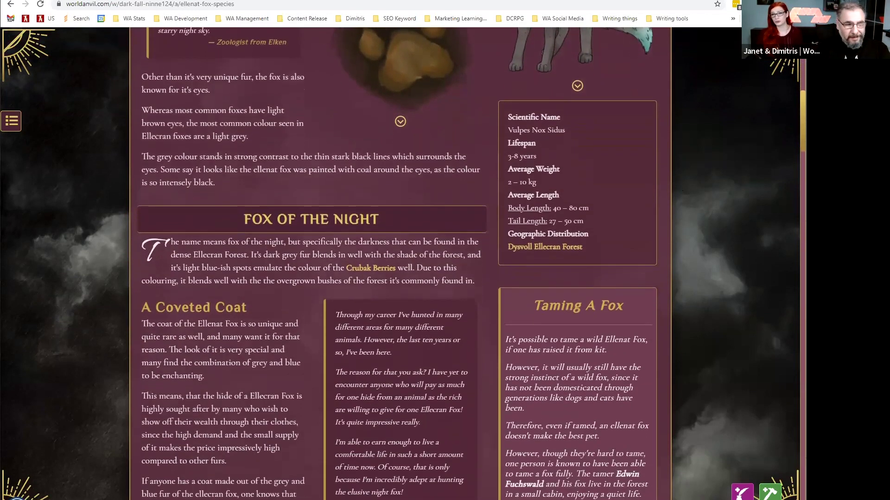
scroll(400, 278, "down", 6)
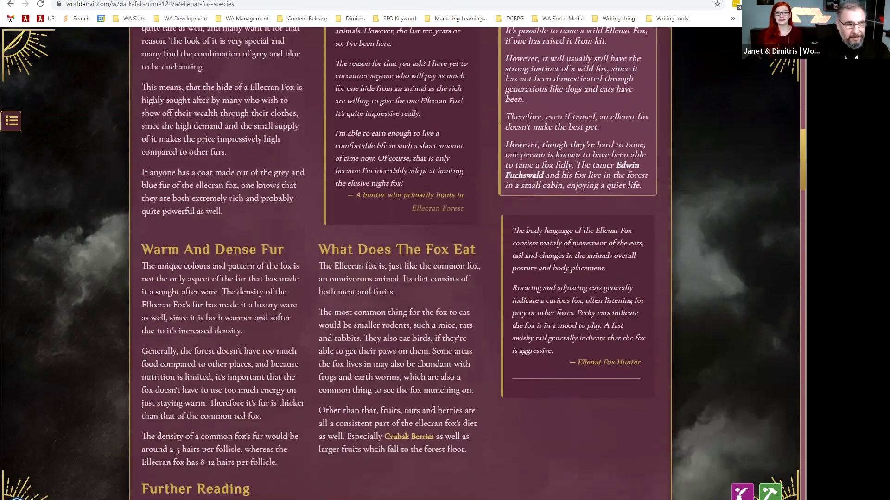
scroll(401, 278, "down", 6)
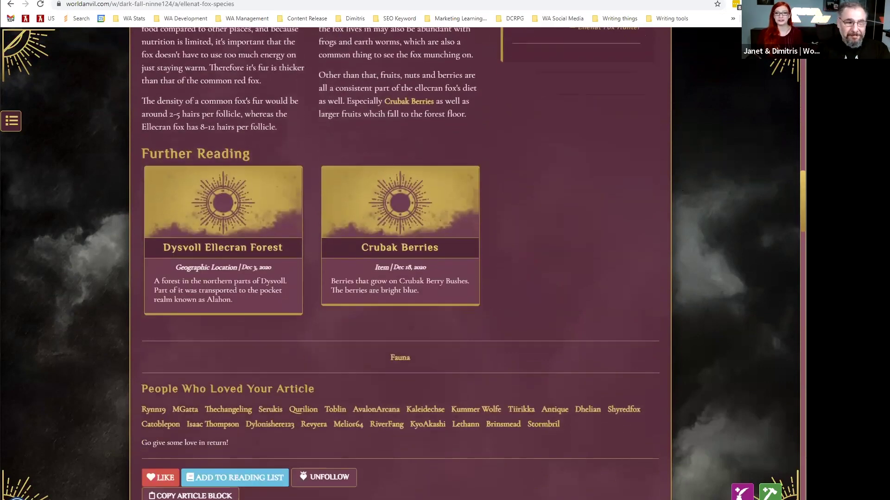
scroll(400, 278, "up", 2)
scroll(385, 49, "up", 20)
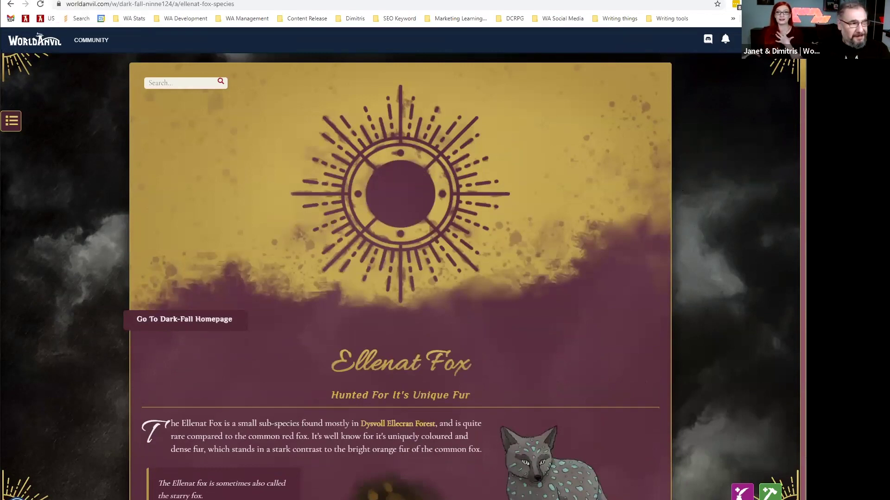
Cycle through the other open community article tabs with Ctrl+Tab, ending on Sharenskus.
key("ctrl+Tab")
key("ctrl+Tab")
key("ctrl+Tab")
key("ctrl+Tab")
key("ctrl+Tab")
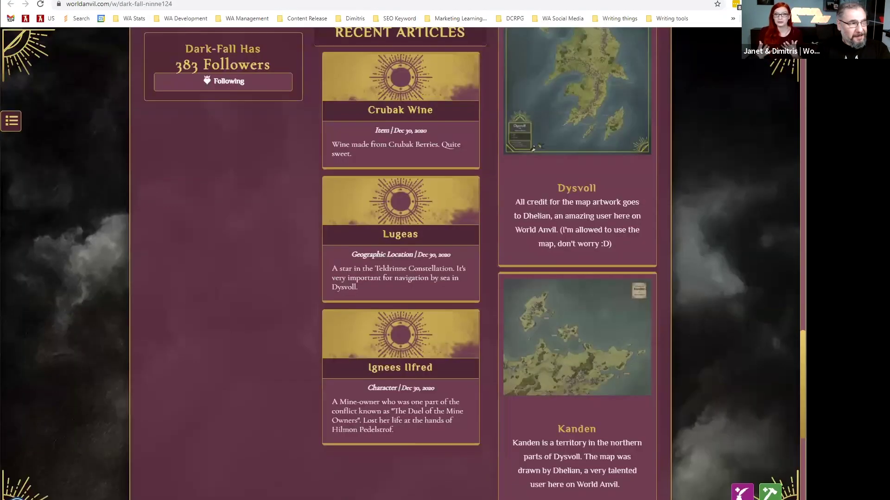
key("ctrl+Tab")
key("ctrl+Tab")
key("ctrl+Tab")
key("ctrl+Tab")
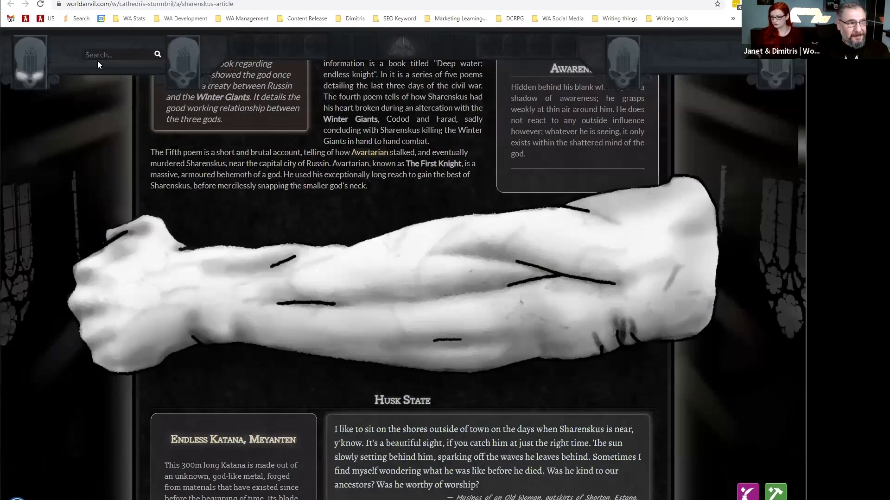
key("ctrl+Tab")
Return to the top and open the Account Features page from the account menu.
scroll(173, 182, "up", 10)
scroll(173, 182, "up", 20)
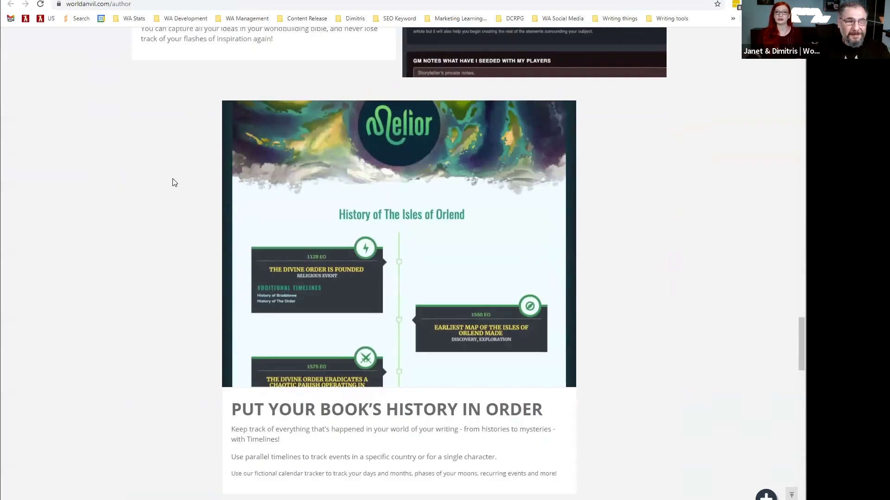
scroll(172, 182, "up", 20)
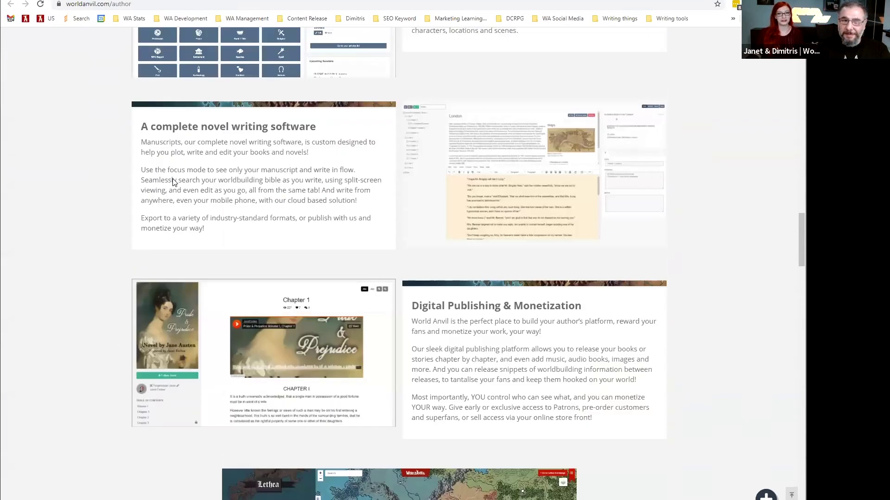
scroll(173, 182, "up", 8)
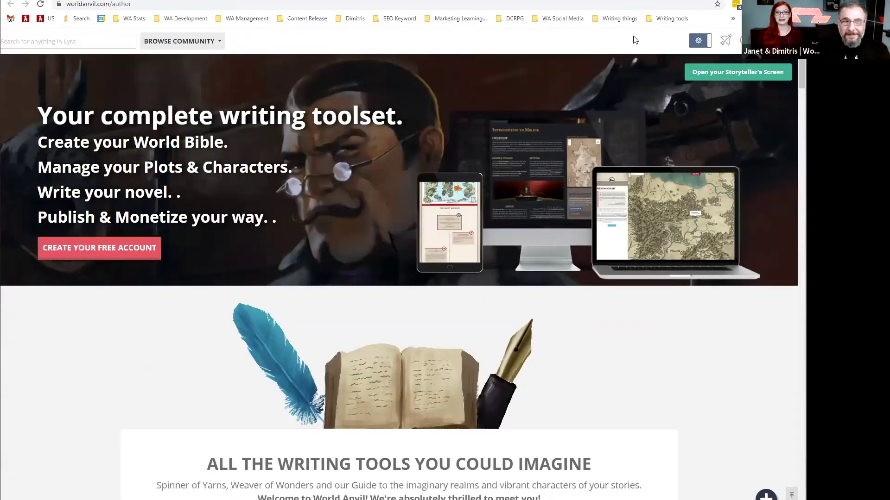
left_click(698, 40)
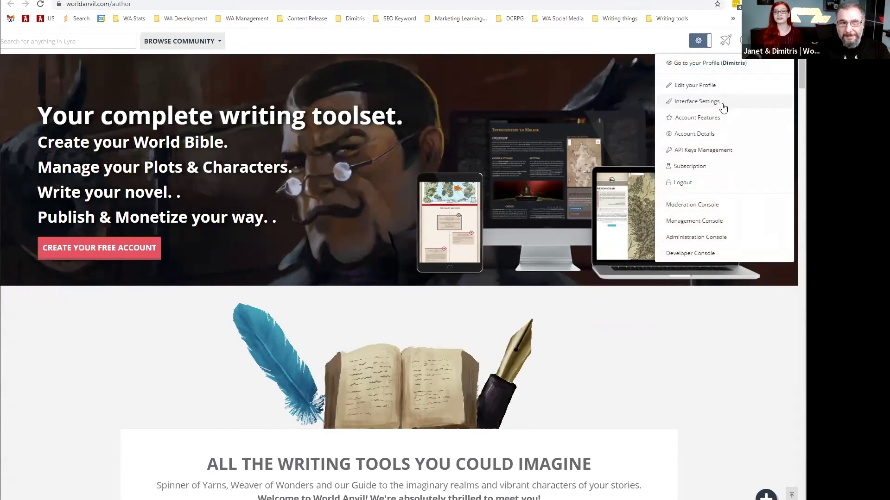
left_click(716, 122)
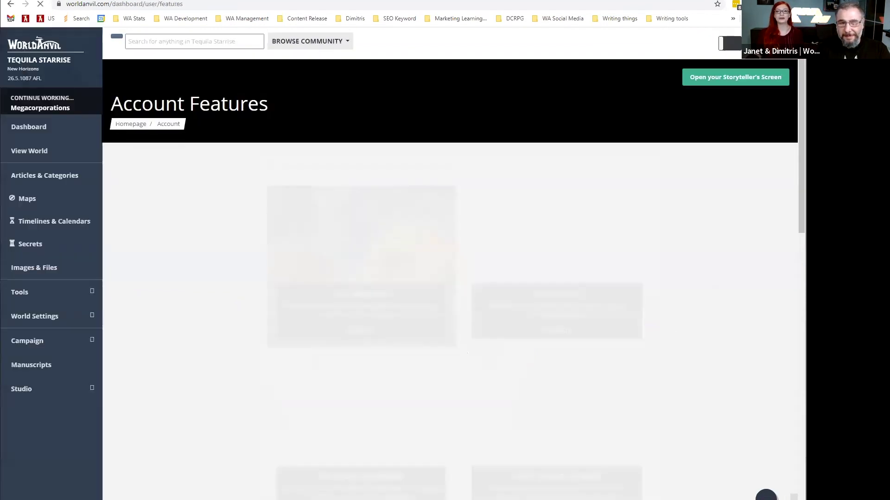
Scroll through the list of enabled account features.
scroll(450, 278, "down", 2)
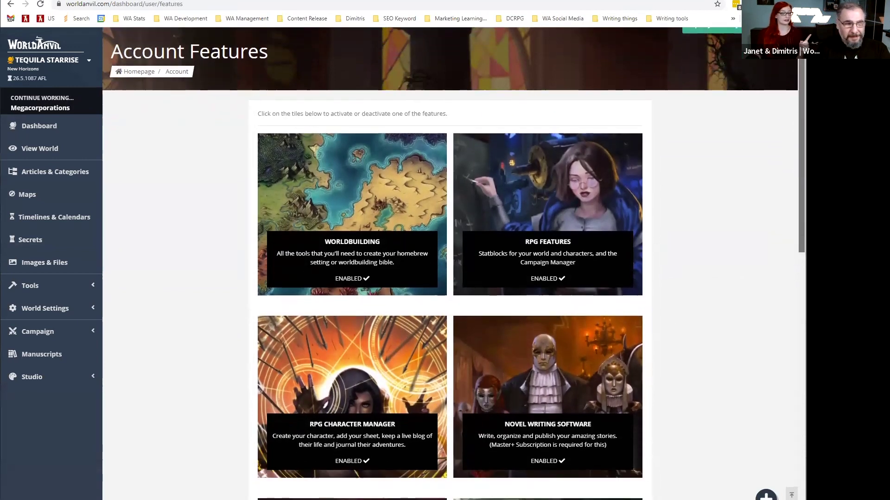
scroll(449, 278, "down", 2)
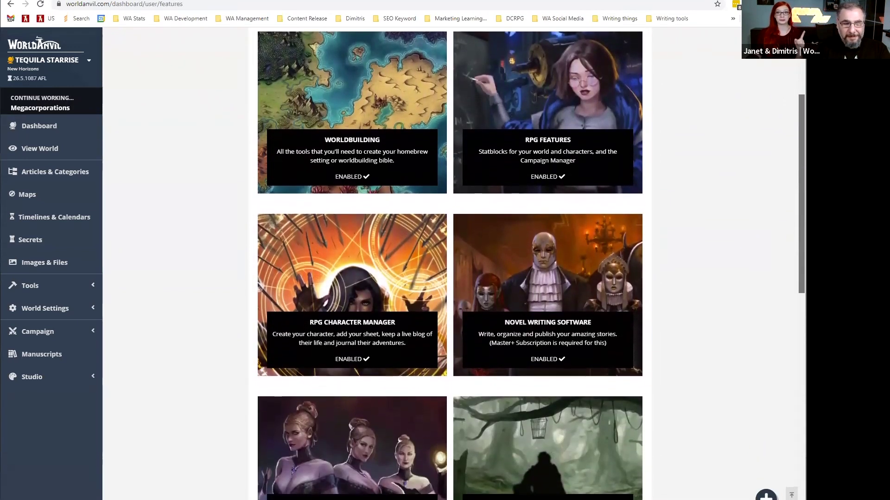
scroll(449, 278, "down", 2)
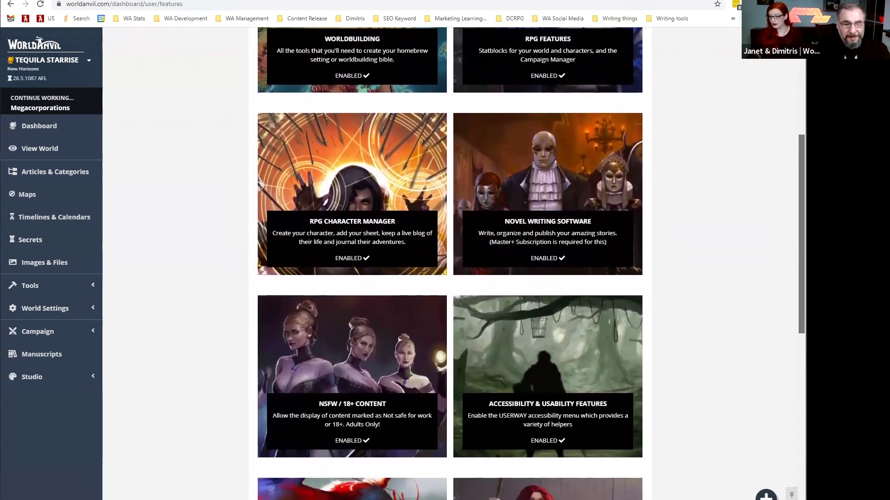
scroll(450, 278, "down", 2)
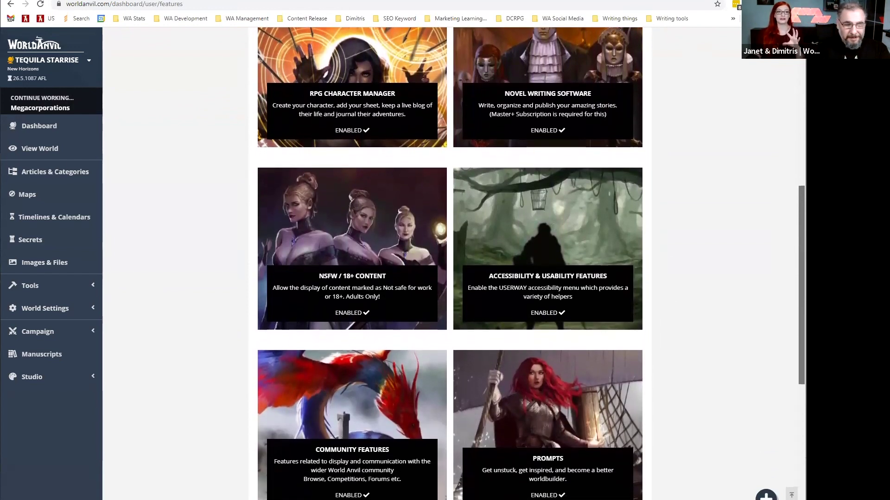
scroll(784, 175, "up", 6)
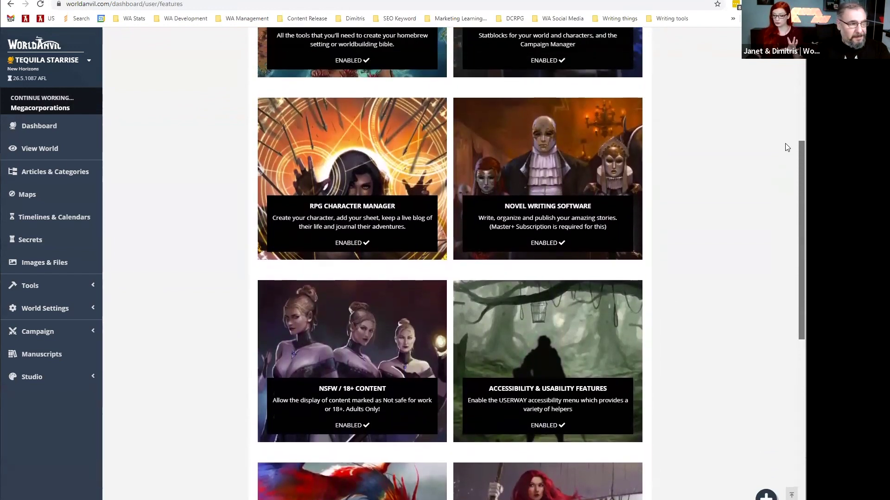
scroll(449, 278, "up", 2)
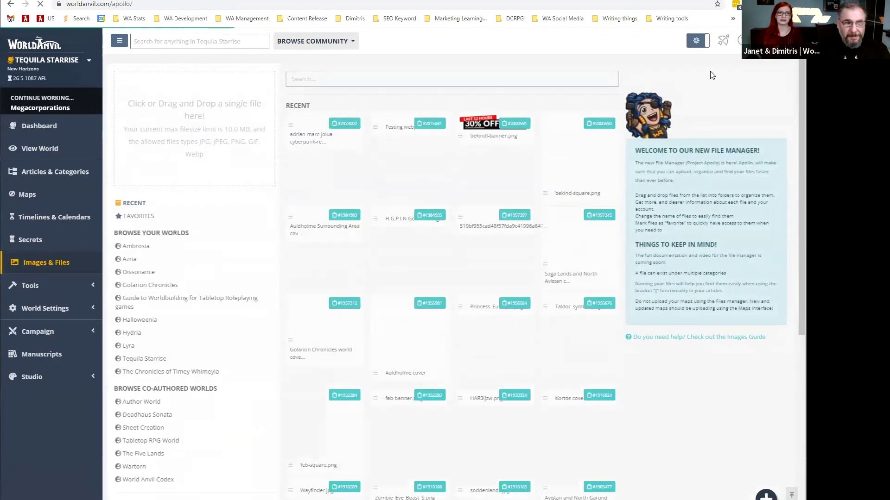
Preview the Megacorporations and Xuroth Cybertech Labs articles in the article list.
scroll(64, 170, "down", 10)
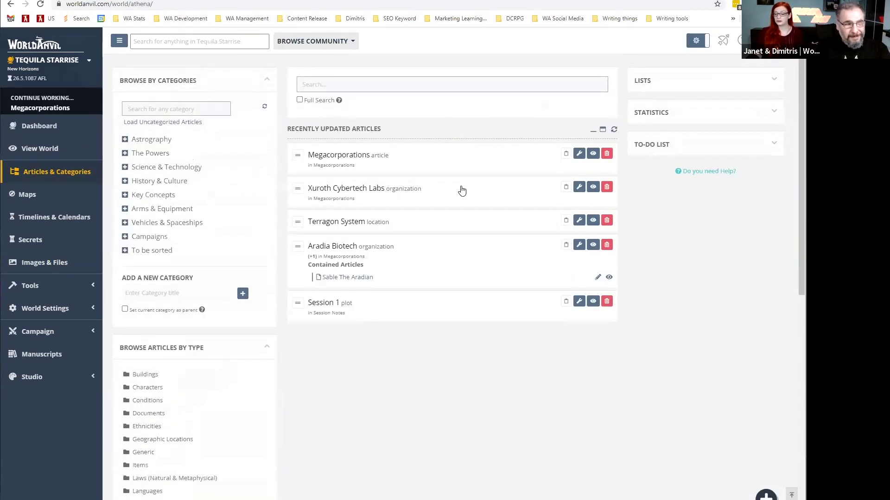
left_click(397, 164)
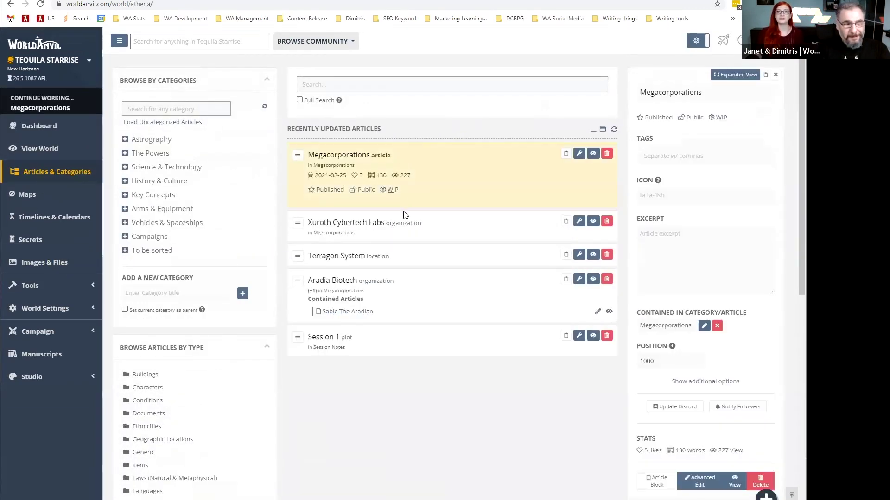
left_click(400, 226)
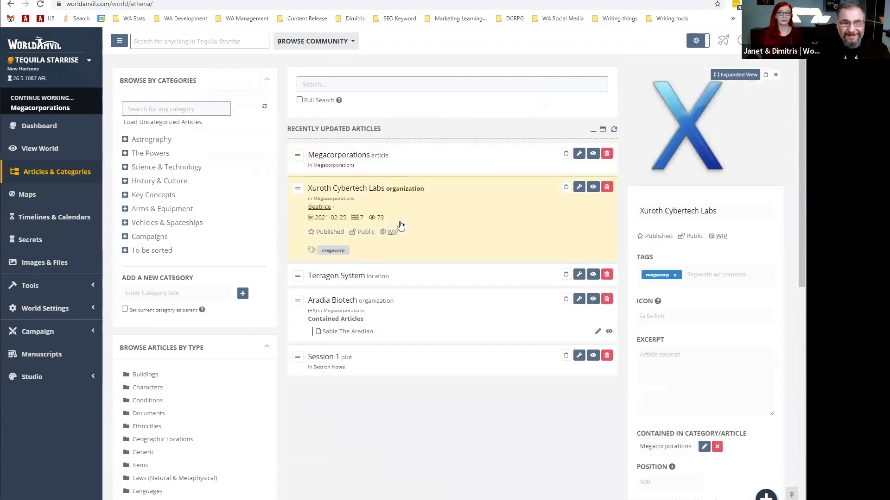
Browse the category tree, from Key Concepts to Megacorporations and The Accord, then return to the dashboard.
left_click(141, 197)
left_click(142, 181)
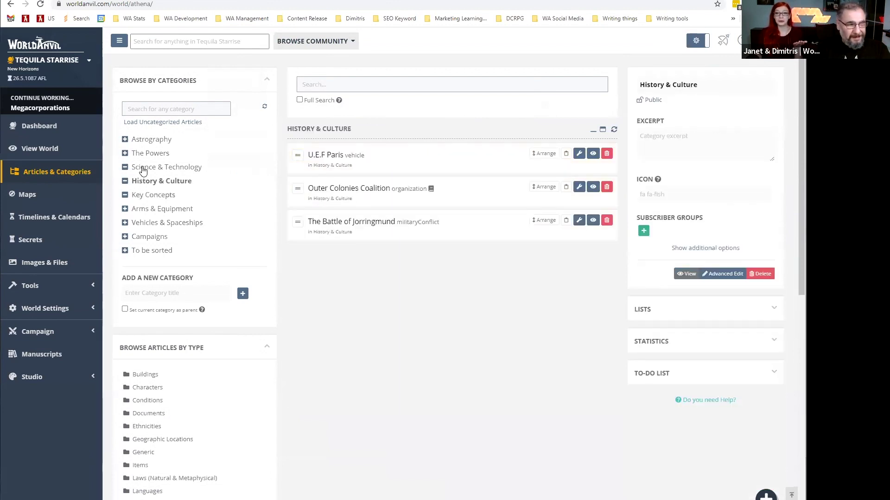
left_click(143, 168)
left_click(143, 158)
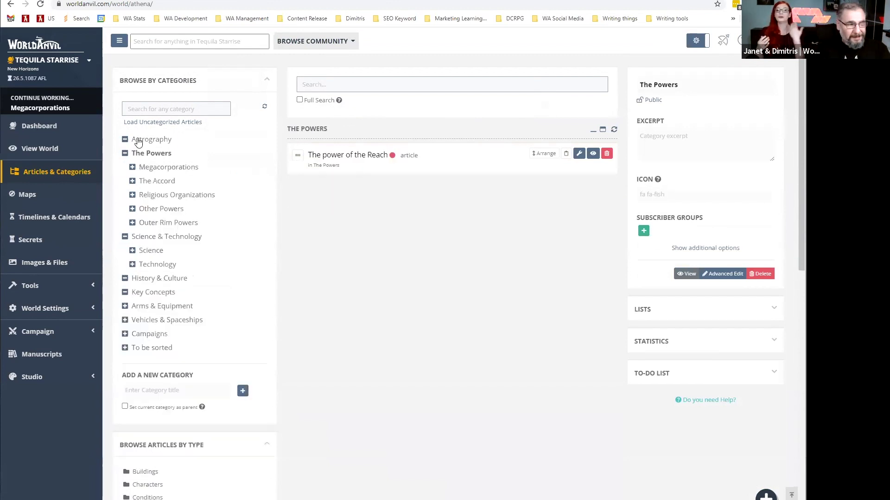
left_click(139, 140)
left_click(156, 182)
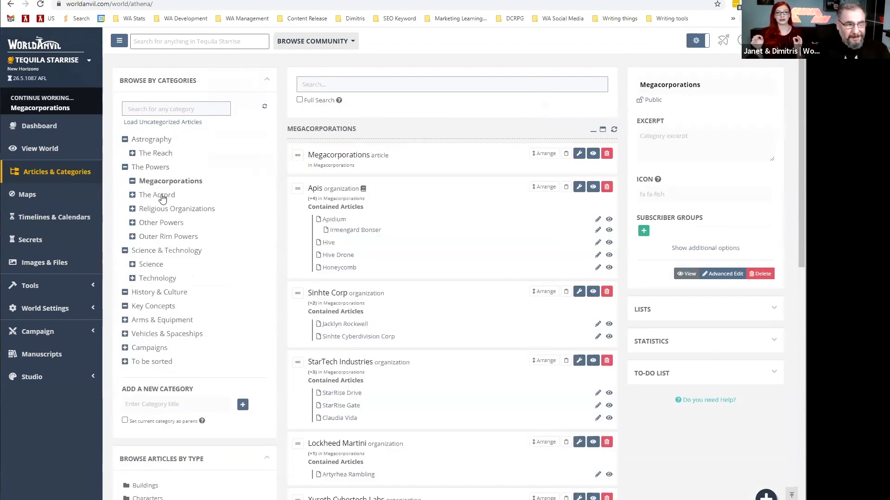
left_click(162, 198)
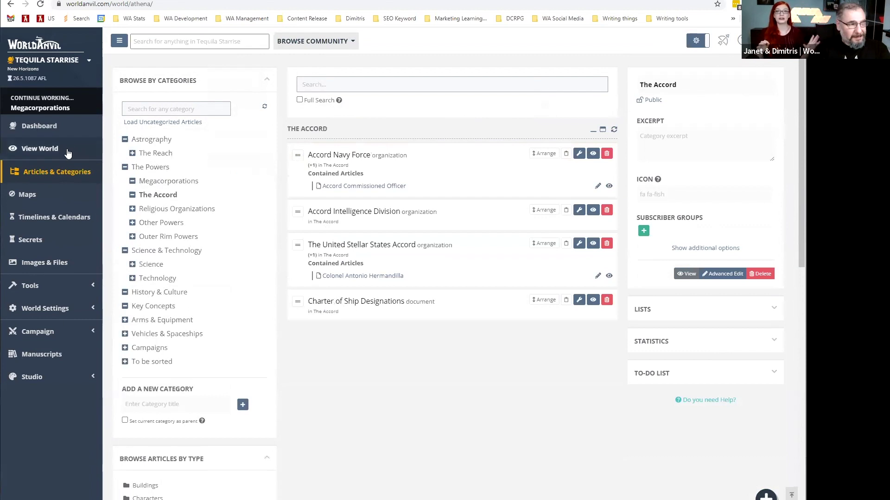
left_click(55, 127)
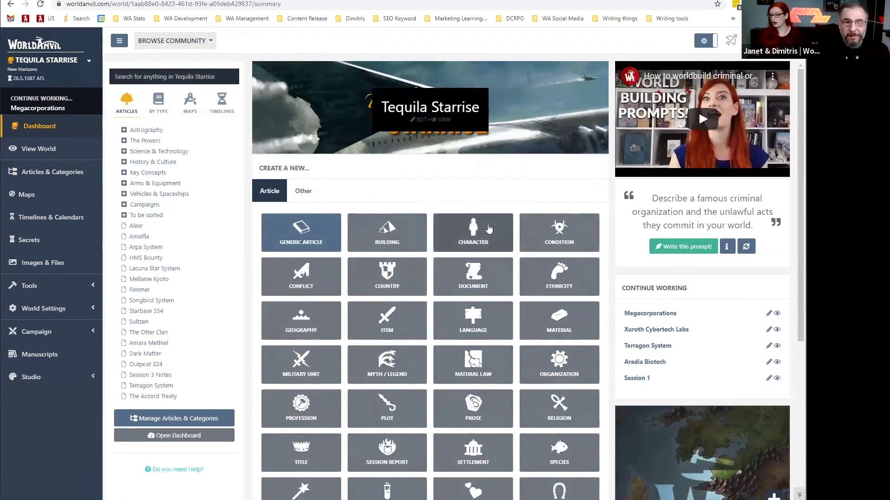
Refresh the dashboard's writing prompt five times, moving past the idioms prompt to new questions.
scroll(543, 247, "down", 1)
scroll(543, 247, "up", 1)
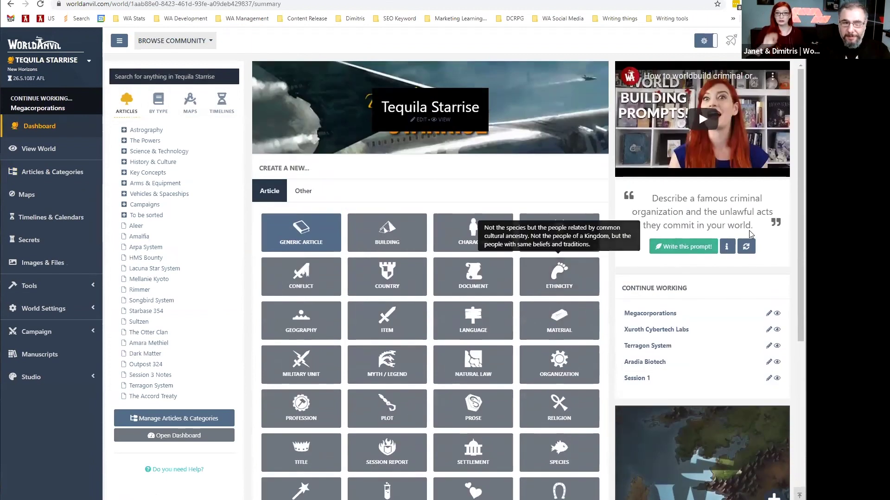
left_click(751, 246)
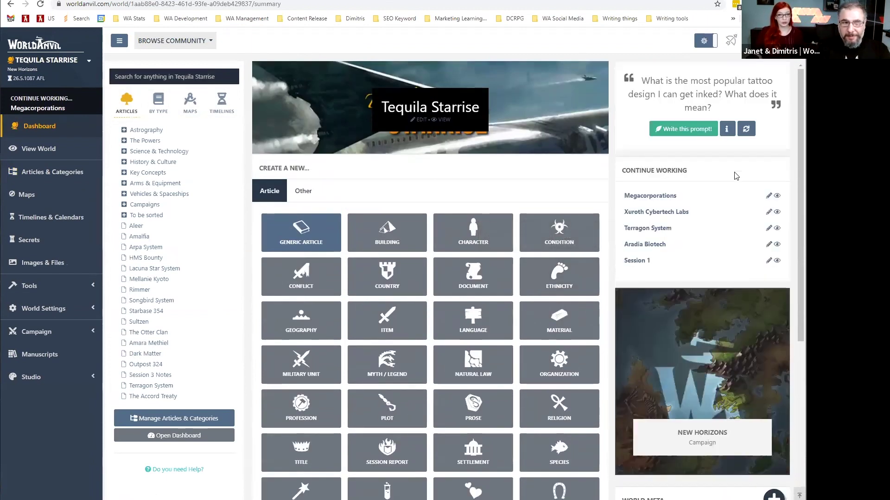
left_click(746, 130)
left_click(748, 140)
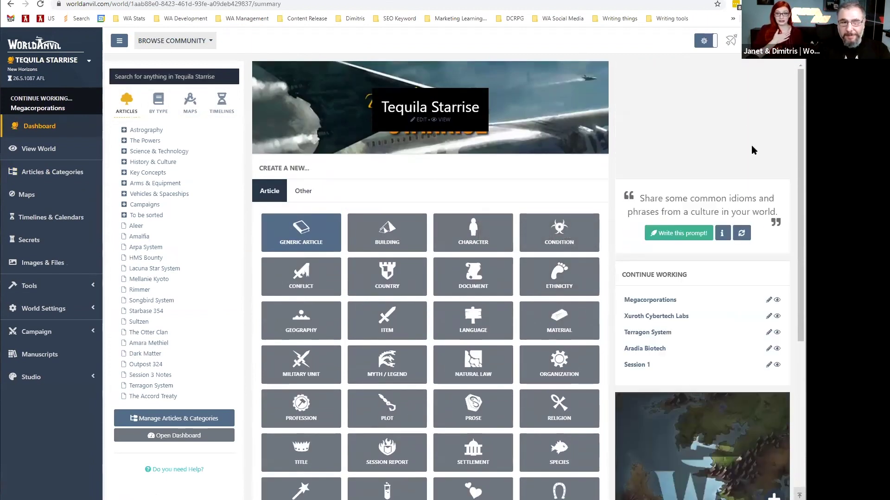
left_click(741, 233)
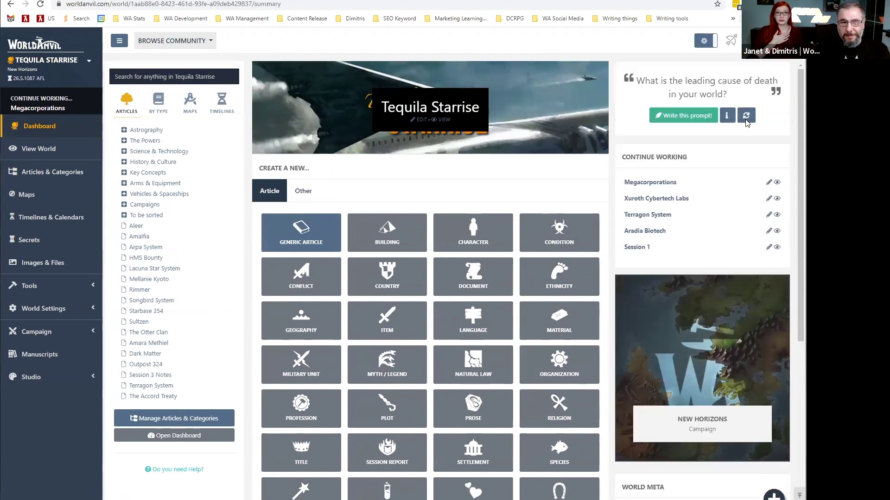
left_click(746, 121)
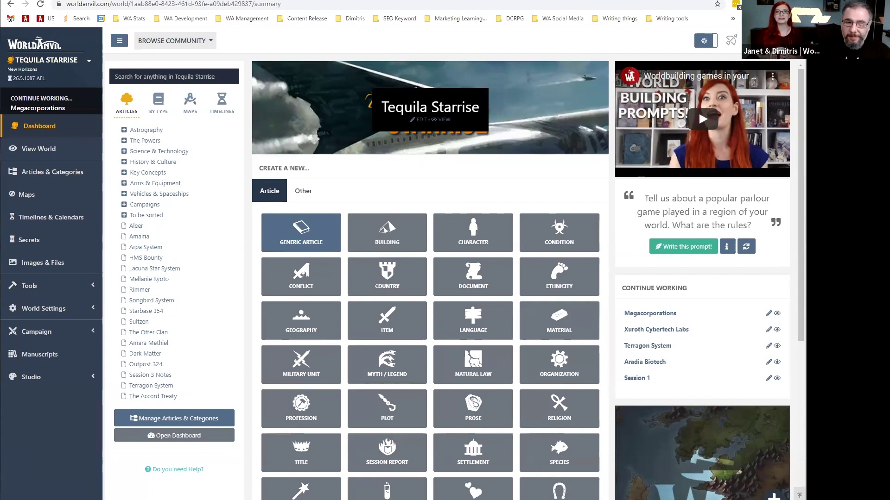
Scroll down to the world Statistics and switch to the Detailed, one-metric view.
scroll(606, 289, "down", 3)
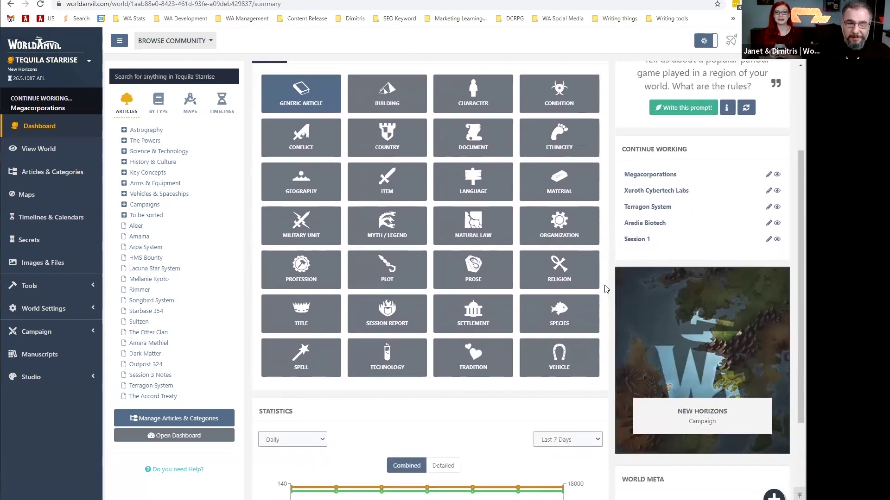
scroll(318, 411, "down", 3)
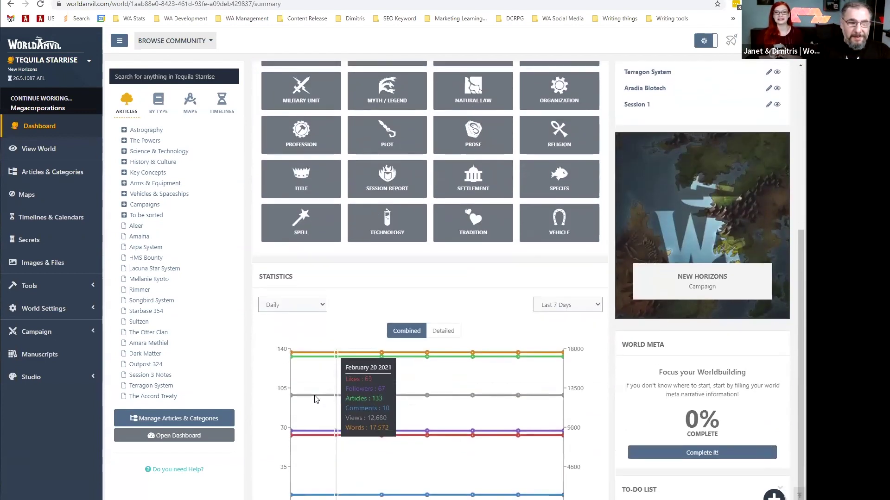
scroll(315, 399, "down", 1)
left_click(443, 309)
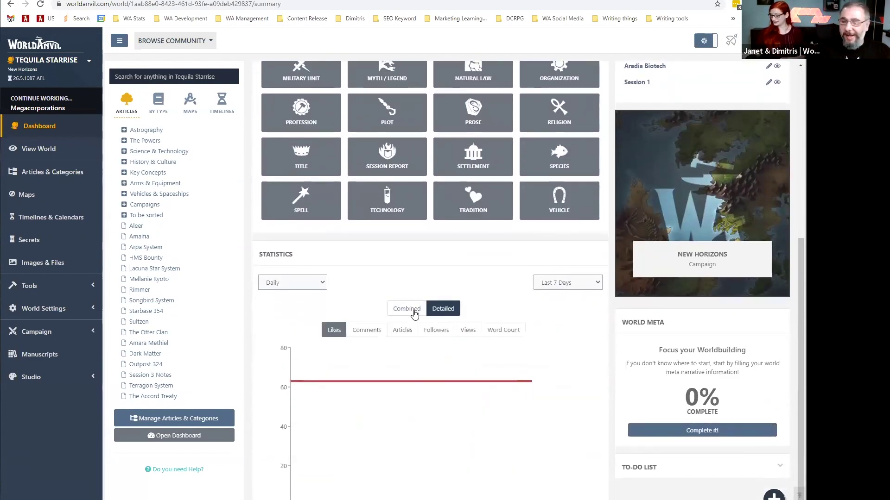
View the Comments, Articles, Followers, Views, Word Count and Likes charts, then open the public world homepage.
left_click(366, 331)
left_click(399, 333)
left_click(438, 333)
left_click(468, 333)
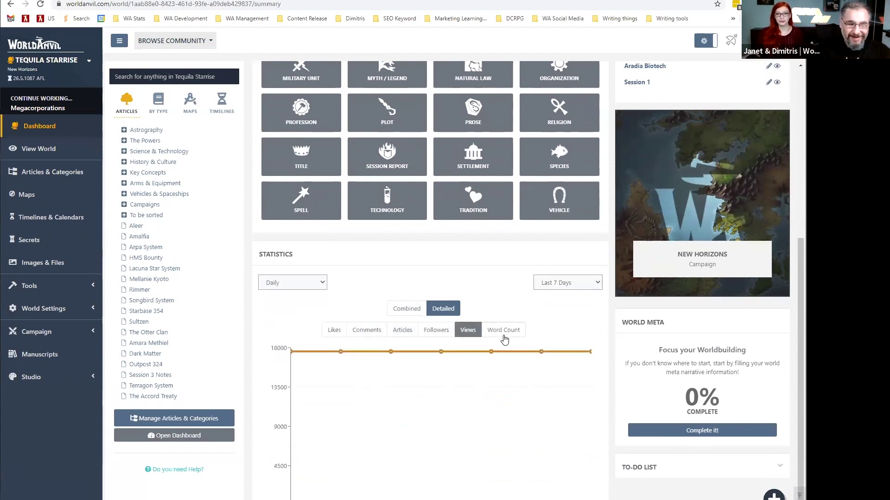
left_click(503, 334)
left_click(336, 337)
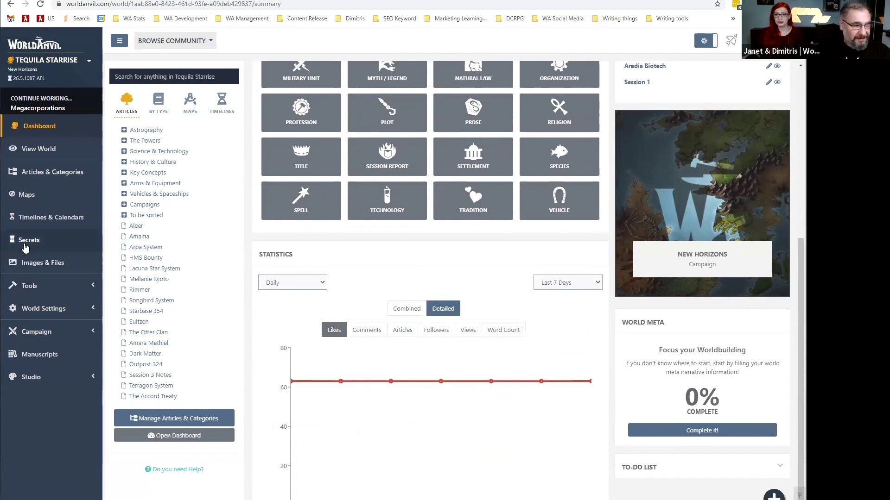
left_click(27, 240)
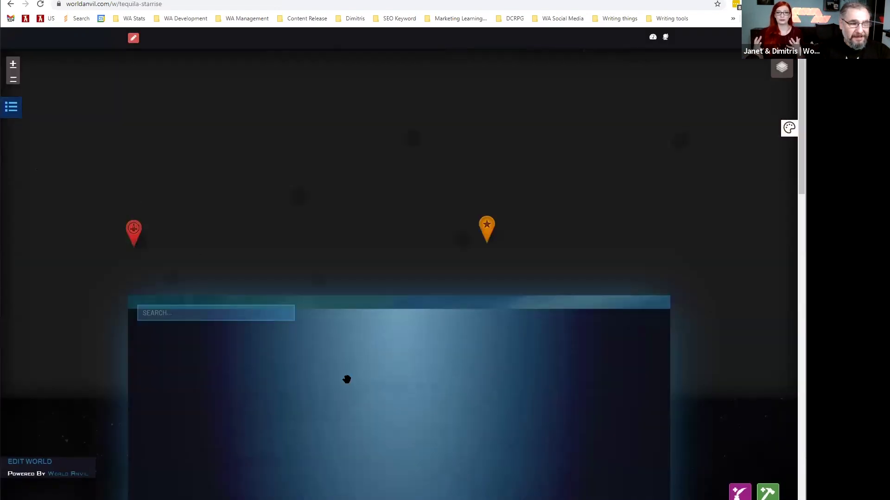
Inspect the Rudolph Nebula, Inigo Montoya and Azimov system markers on The Reach star map.
scroll(400, 366, "down", 1)
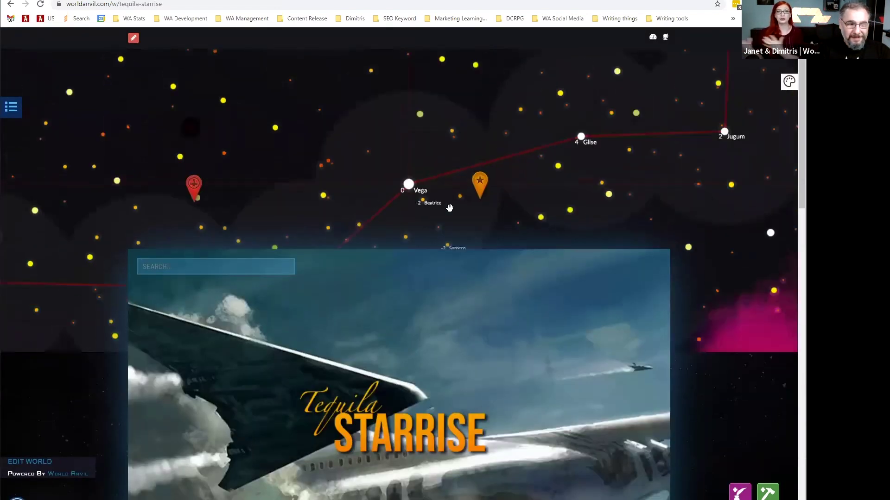
scroll(473, 304, "down", 4)
scroll(472, 302, "down", 10)
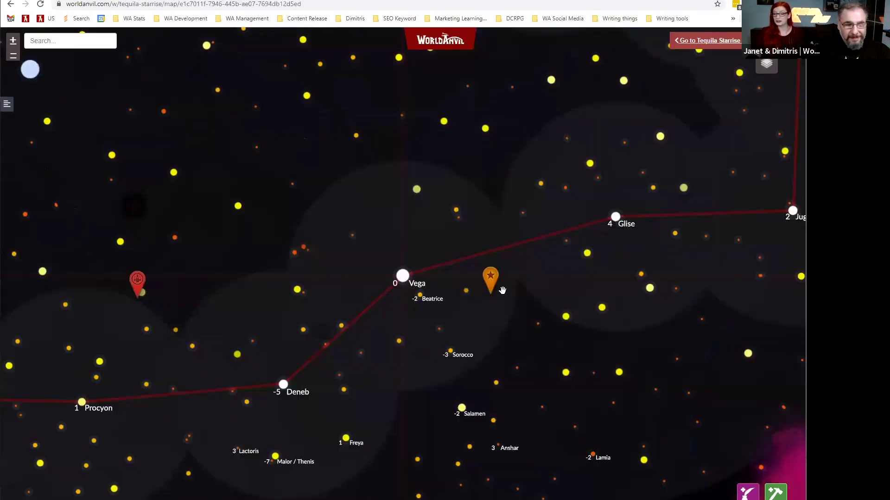
left_click(489, 286)
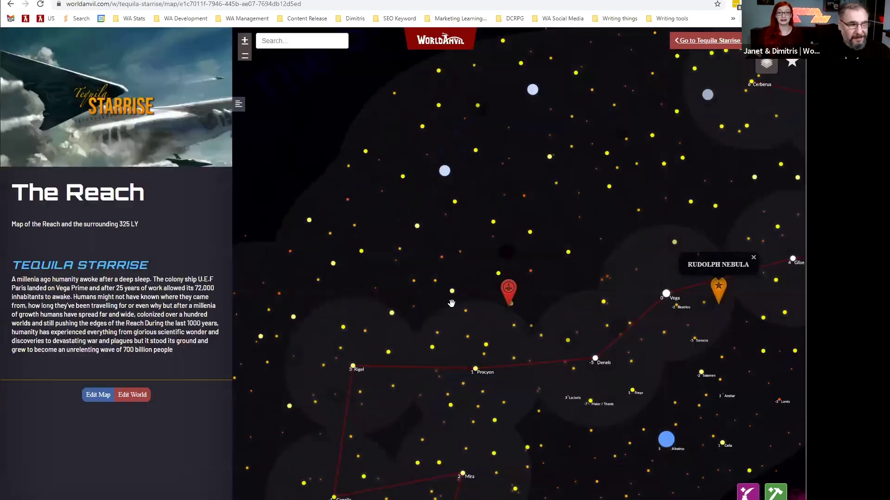
left_click(508, 290)
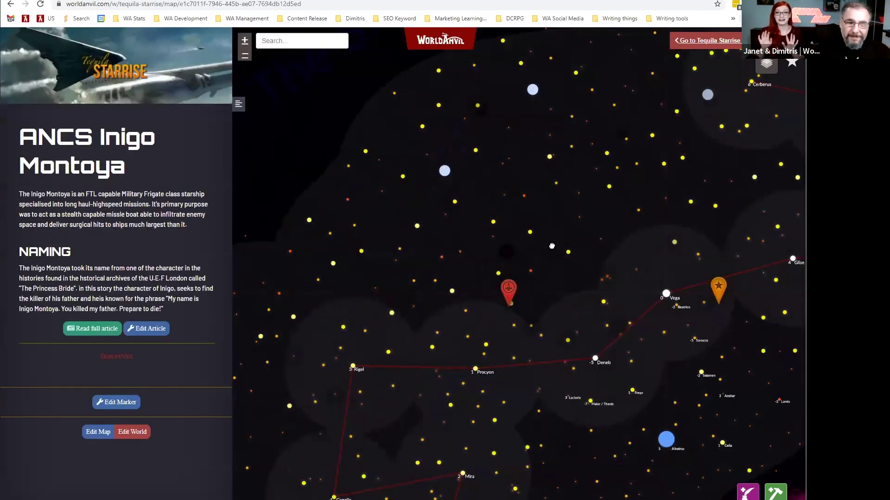
left_click(501, 299)
Pan the star map across The Reach toward Procyon.
left_click_drag(527, 307, 526, 297)
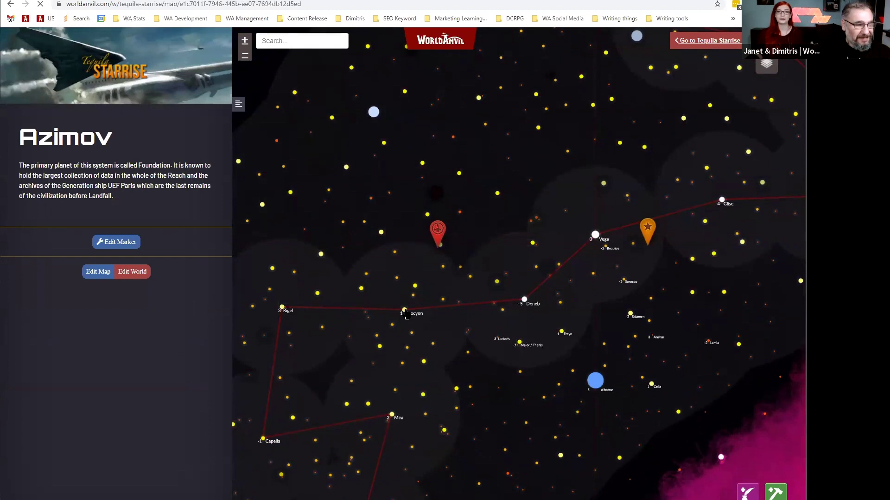
left_click_drag(347, 324, 439, 303)
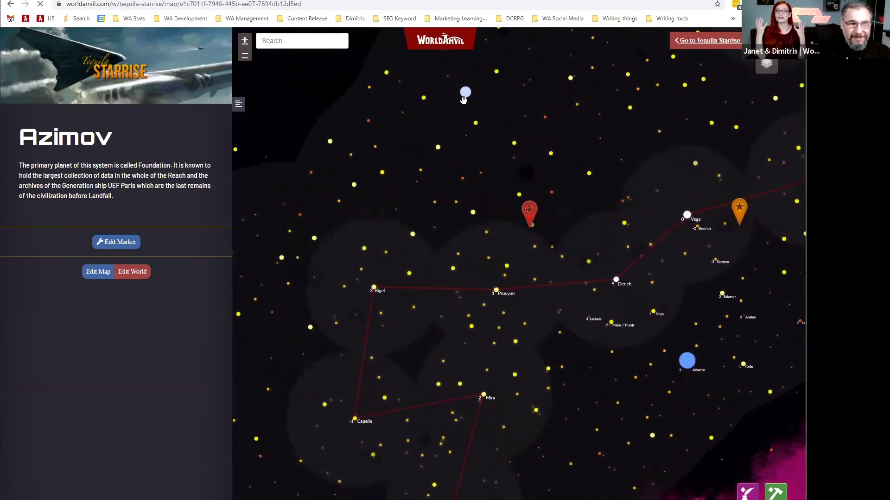
scroll(323, 404, "down", 9)
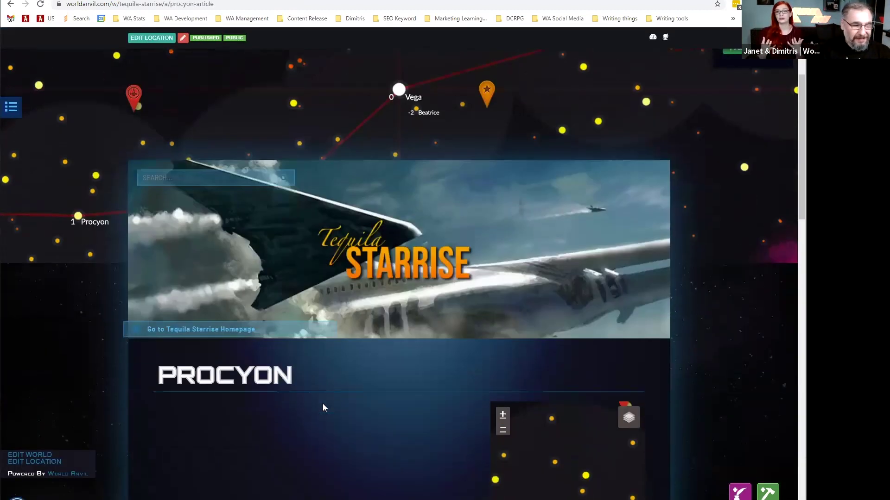
Skim the Procyon article, then show the account options and the Browse Community list.
scroll(549, 260, "down", 1)
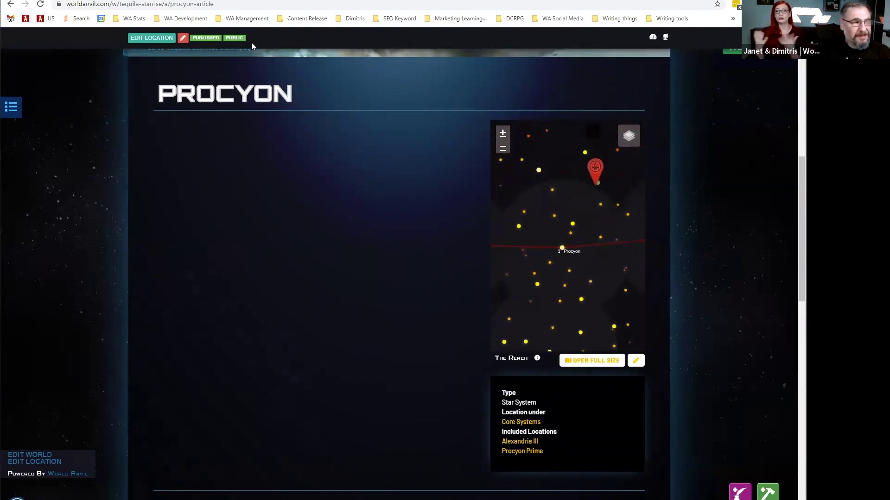
scroll(44, 48, "up", 4)
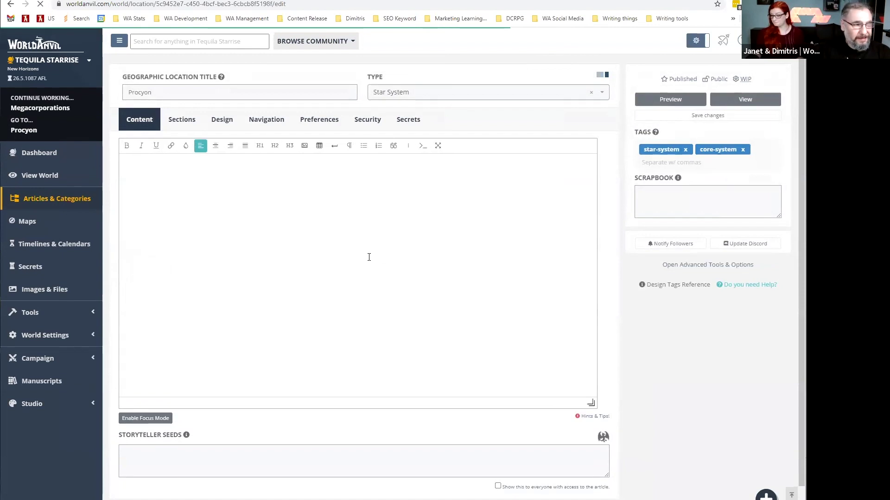
left_click(742, 42)
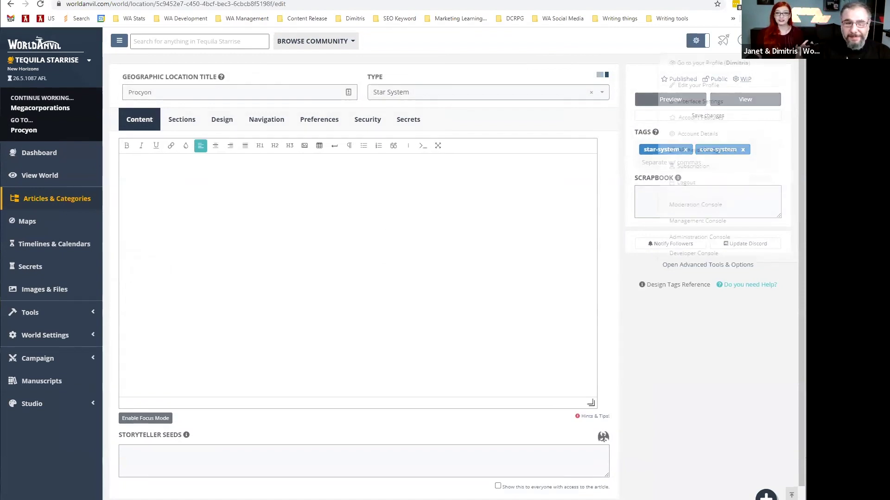
left_click(298, 41)
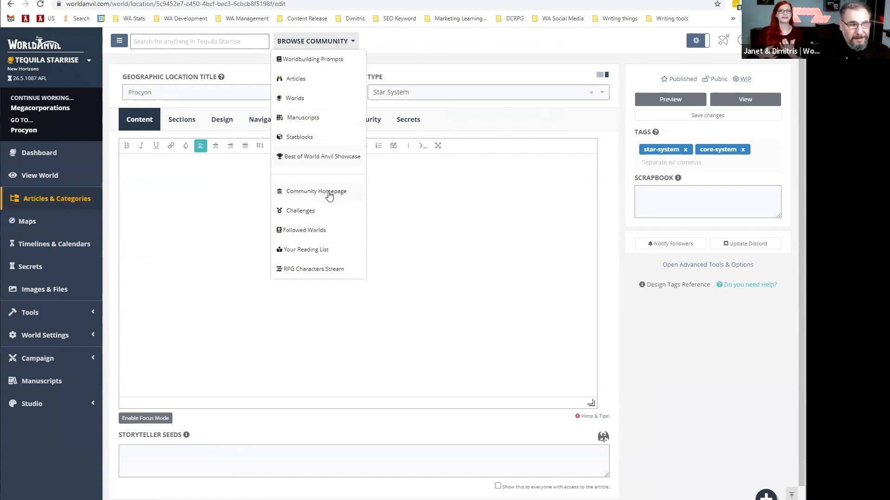
Go to the community Challenges page and skim it.
left_click(330, 208)
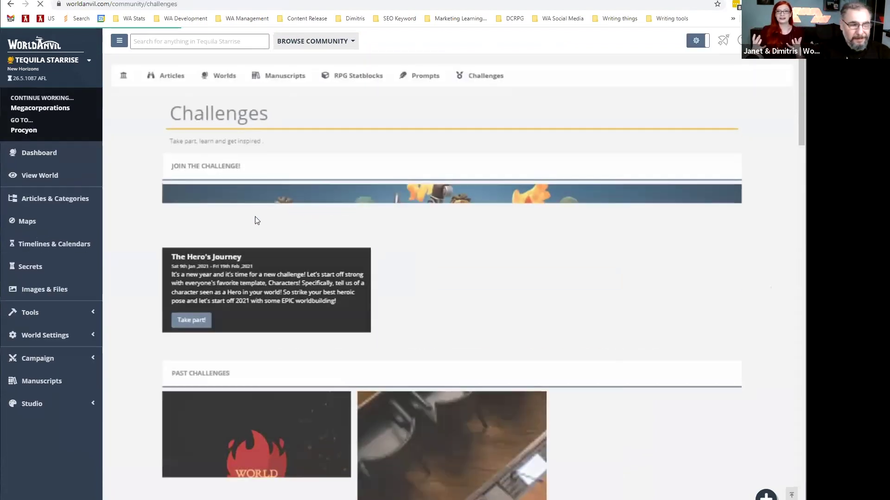
scroll(140, 232, "down", 2)
scroll(140, 233, "down", 2)
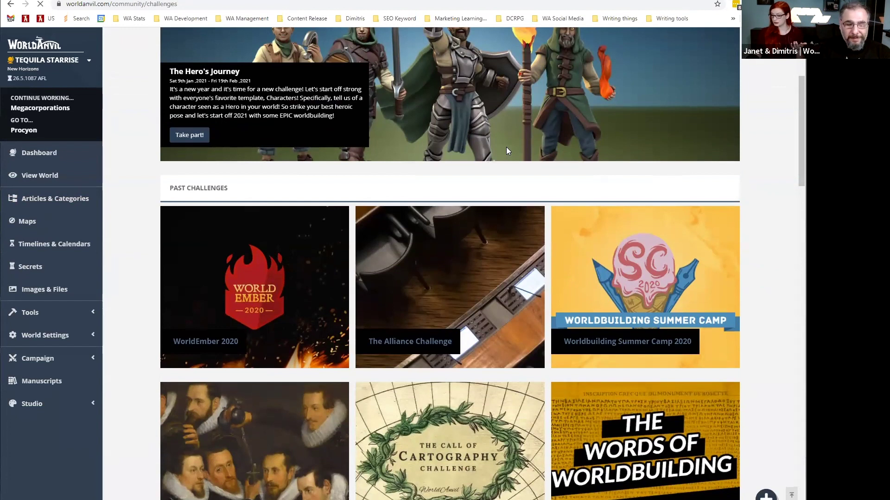
scroll(506, 146, "up", 2)
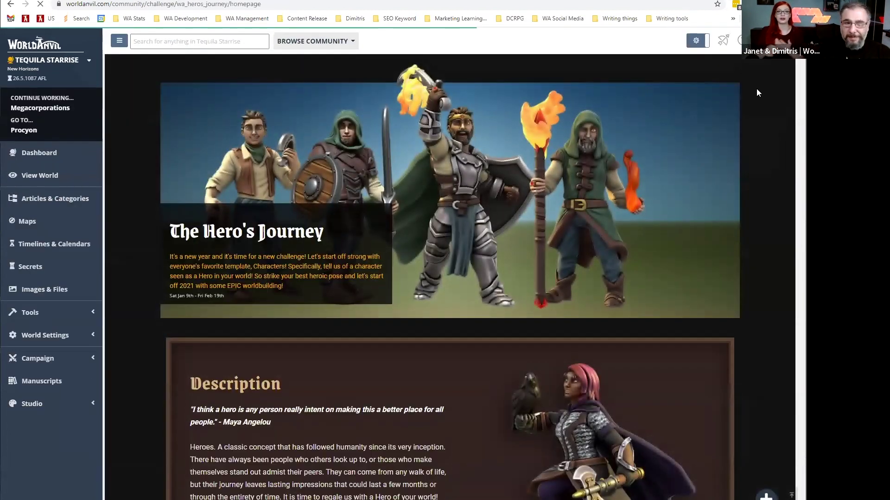
Read through The Hero's Journey challenge entries, then reopen the Browse Community list.
scroll(449, 264, "down", 13)
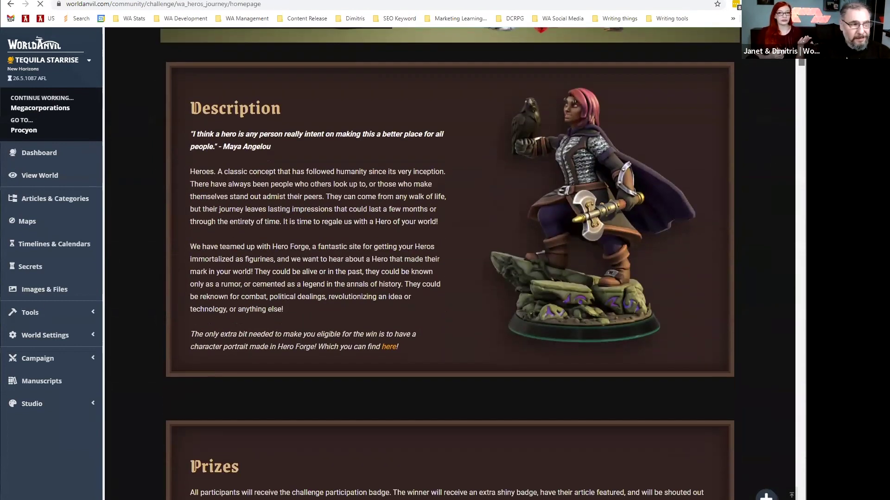
scroll(450, 264, "down", 4)
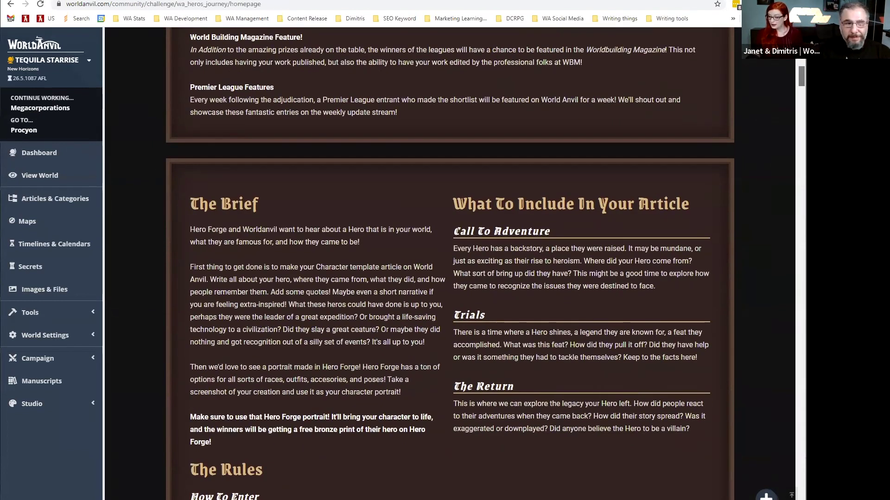
scroll(449, 264, "down", 20)
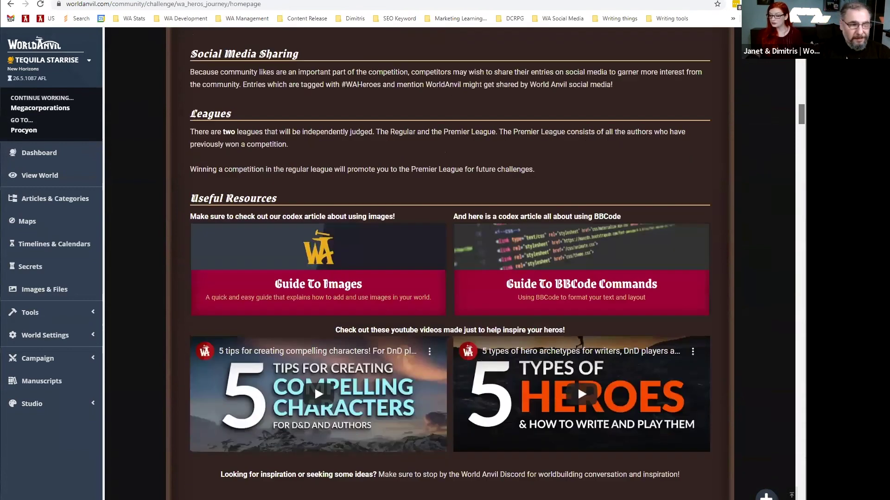
scroll(449, 264, "down", 15)
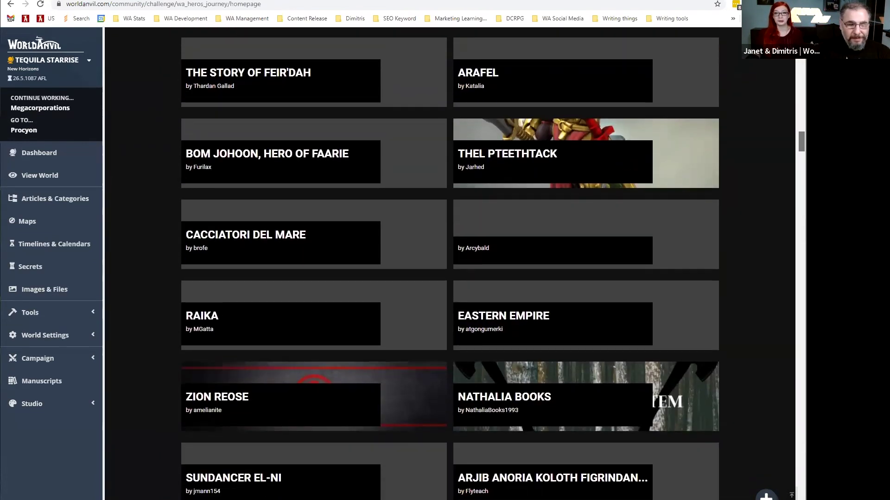
scroll(450, 264, "down", 9)
scroll(449, 265, "down", 9)
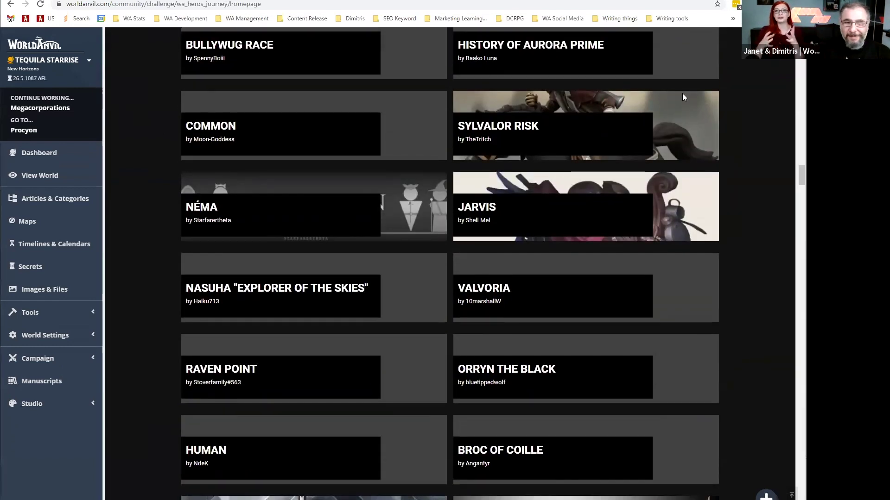
scroll(449, 264, "up", 20)
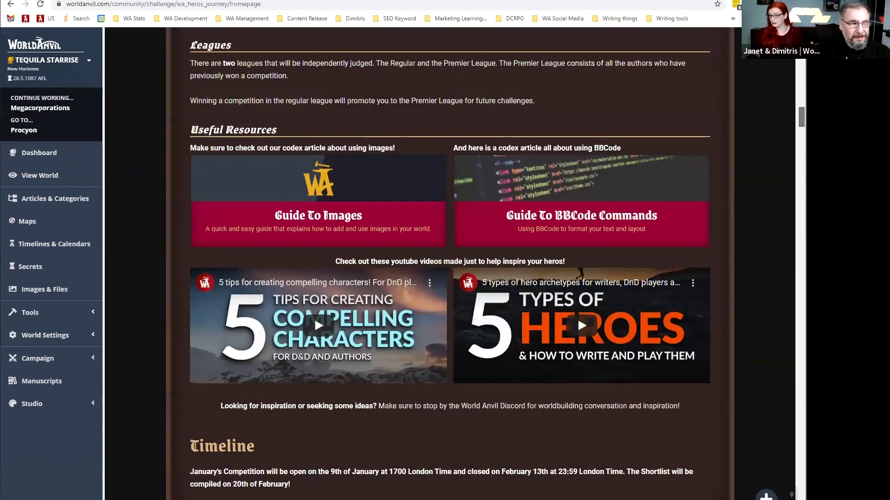
scroll(450, 264, "up", 15)
left_click(306, 41)
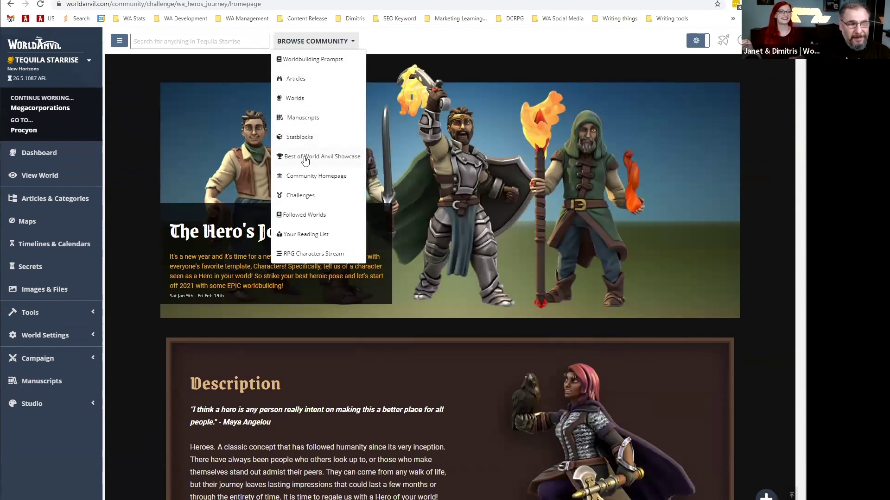
Open the Worldbuilding Prompts page and skim it.
left_click(313, 59)
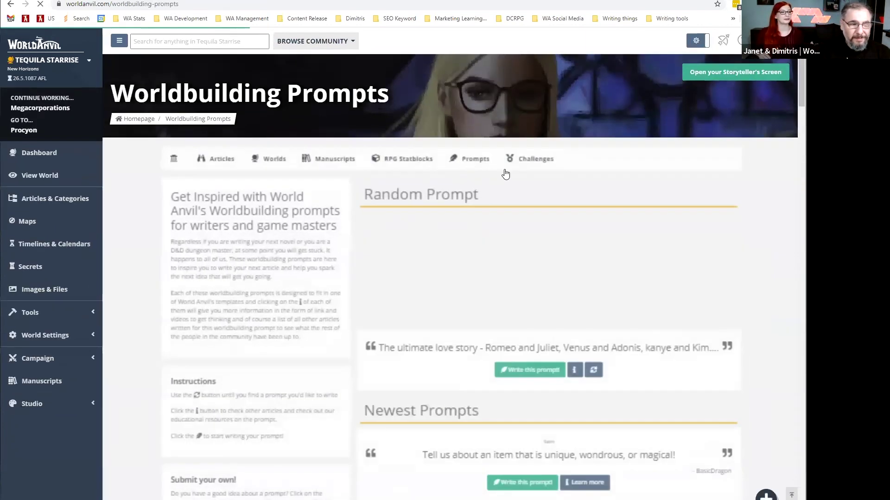
scroll(544, 260, "down", 1)
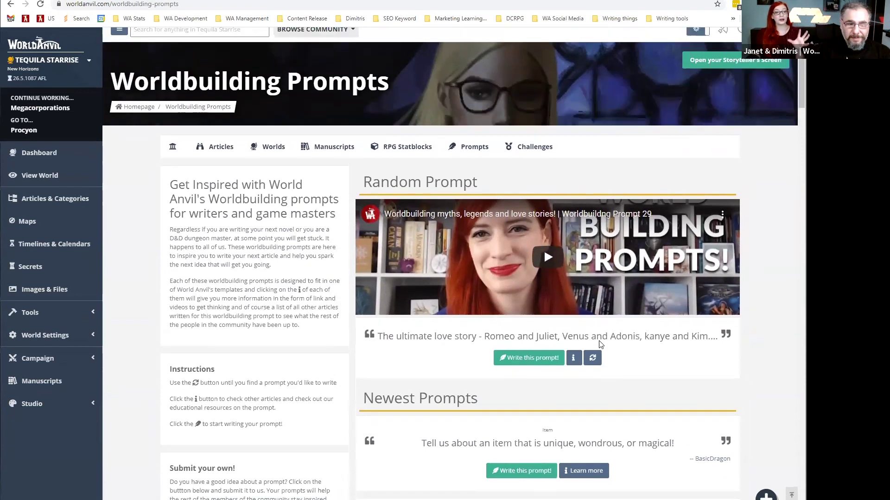
scroll(591, 371, "up", 1)
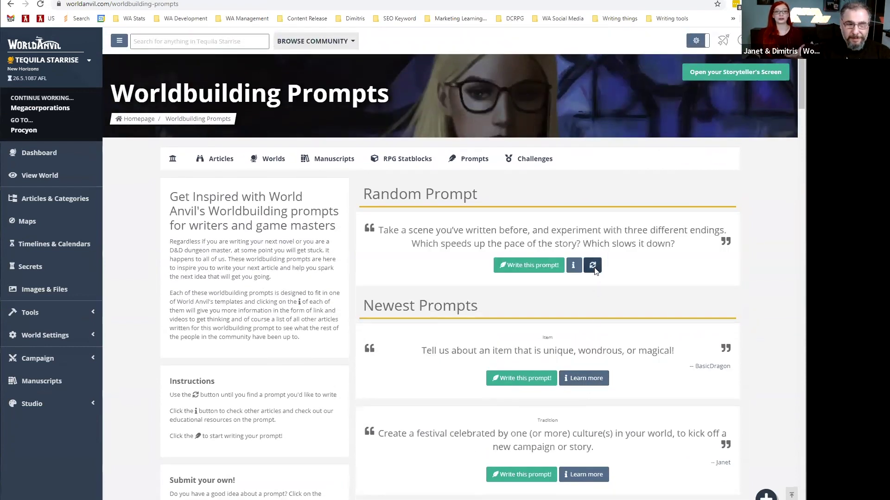
Reroll the random prompt five times until the jewelry prompt appears, then open its details.
left_click(594, 271)
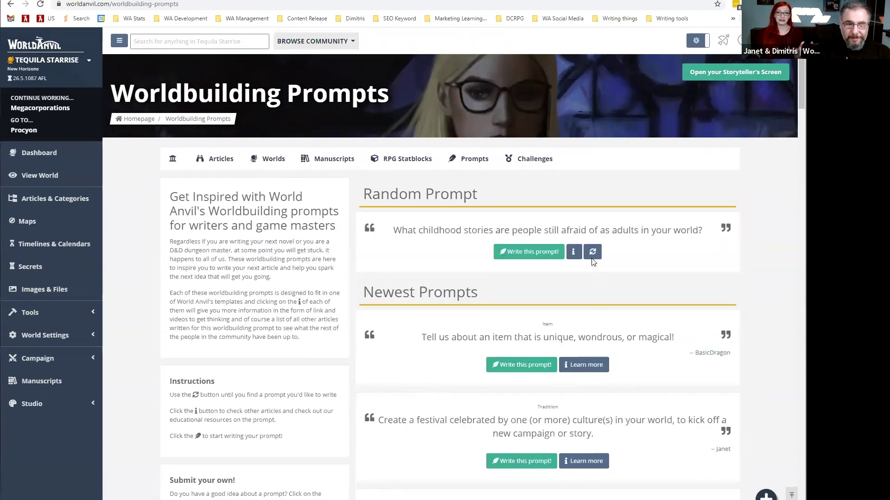
left_click(592, 258)
left_click(593, 251)
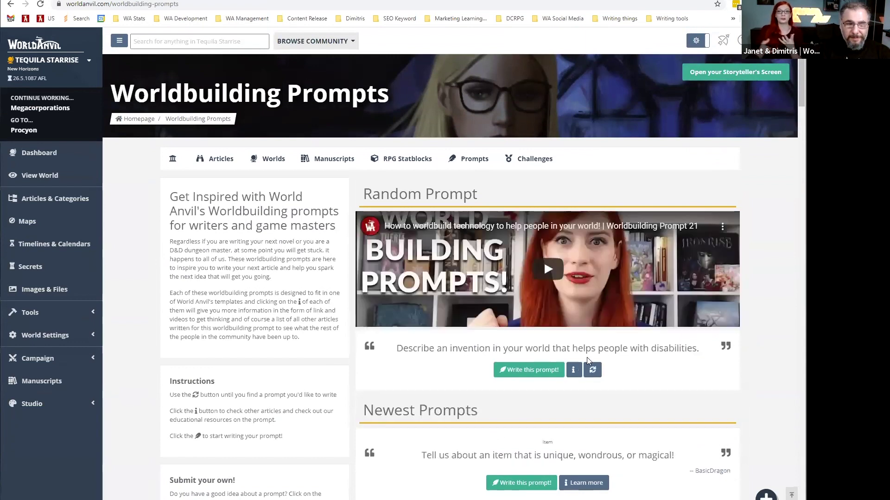
left_click(593, 371)
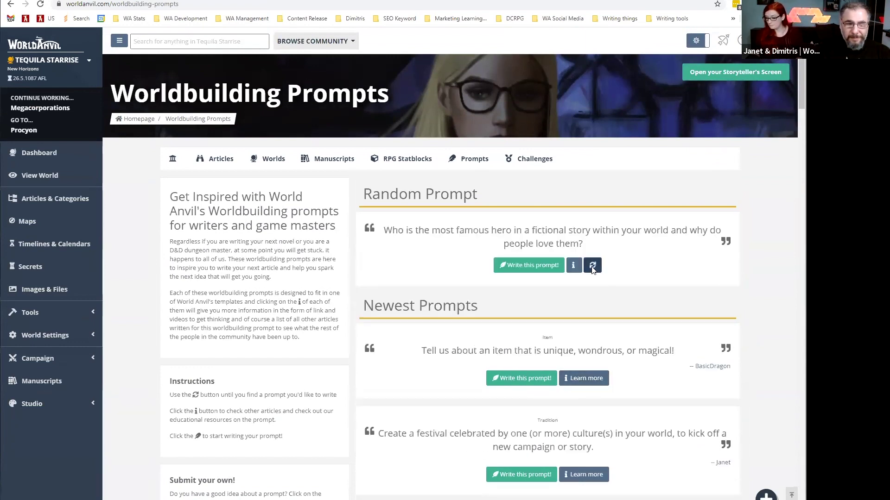
left_click(592, 267)
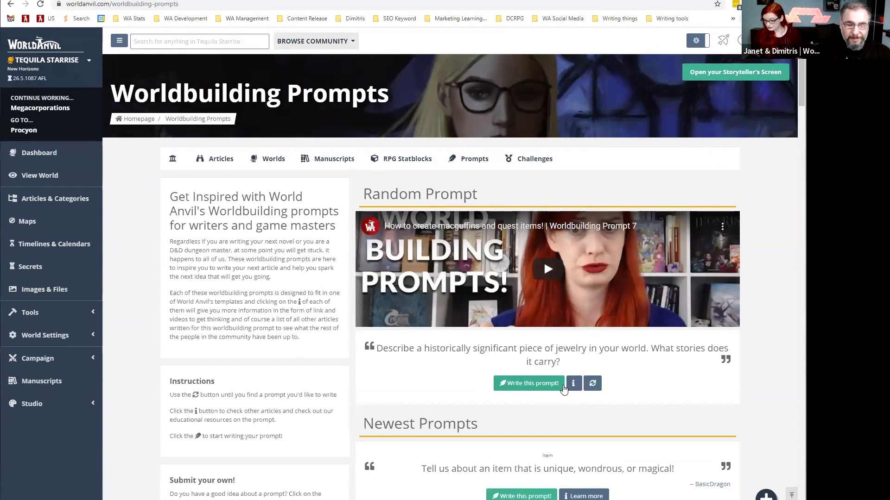
left_click(573, 383)
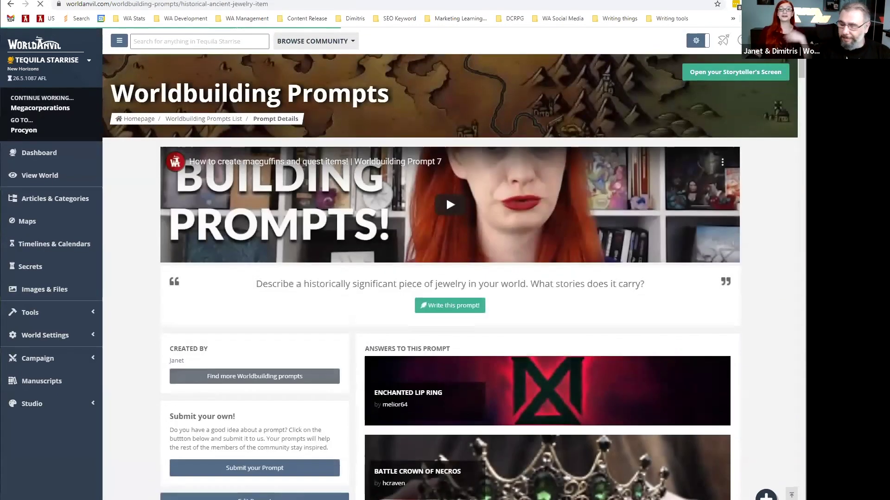
Scroll through the jewelry prompt's answers and open the Legacy article.
scroll(764, 318, "down", 4)
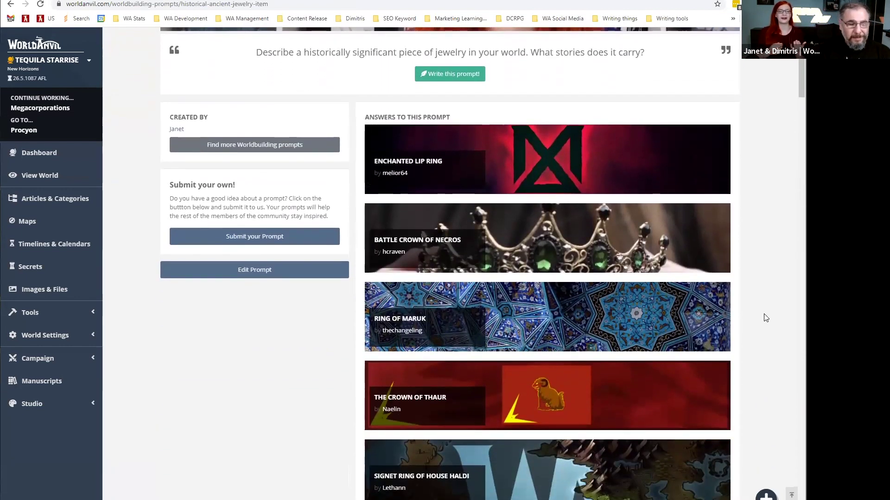
scroll(765, 318, "down", 3)
scroll(765, 317, "down", 7)
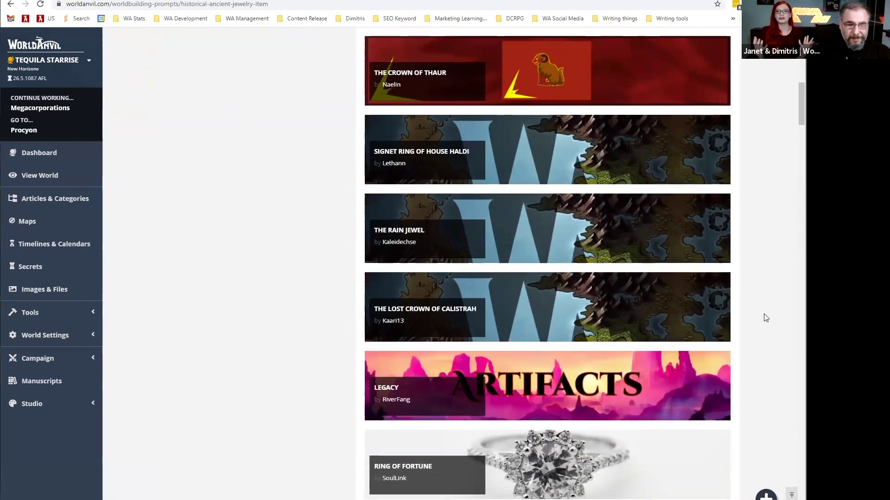
scroll(765, 318, "down", 1)
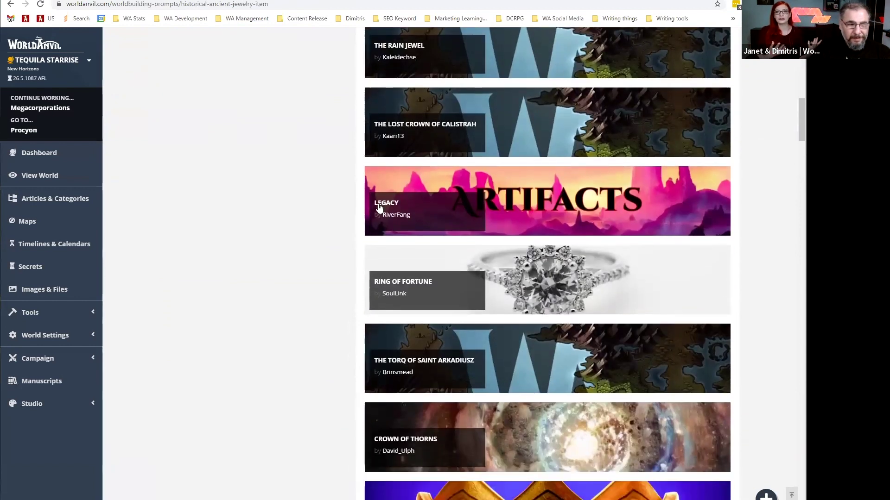
left_click(379, 208)
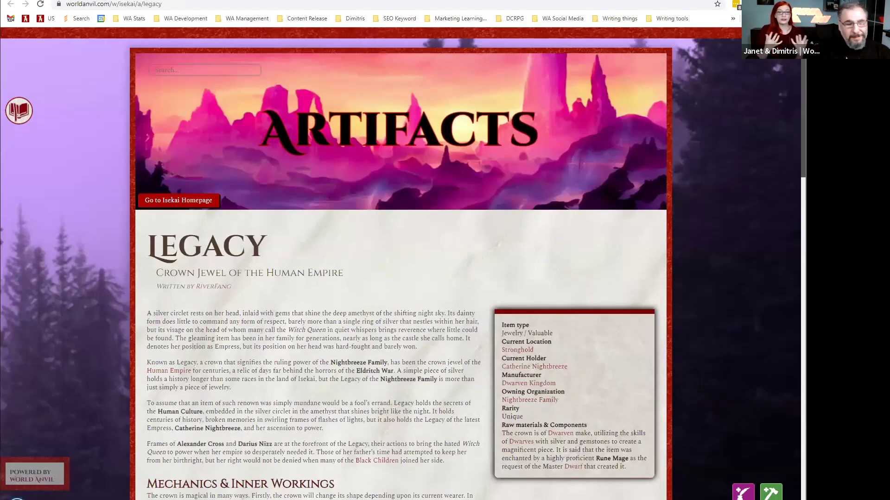
Open the Book Of Exalted Deeds artifact article from the World Codex panel.
scroll(403, 263, "down", 3)
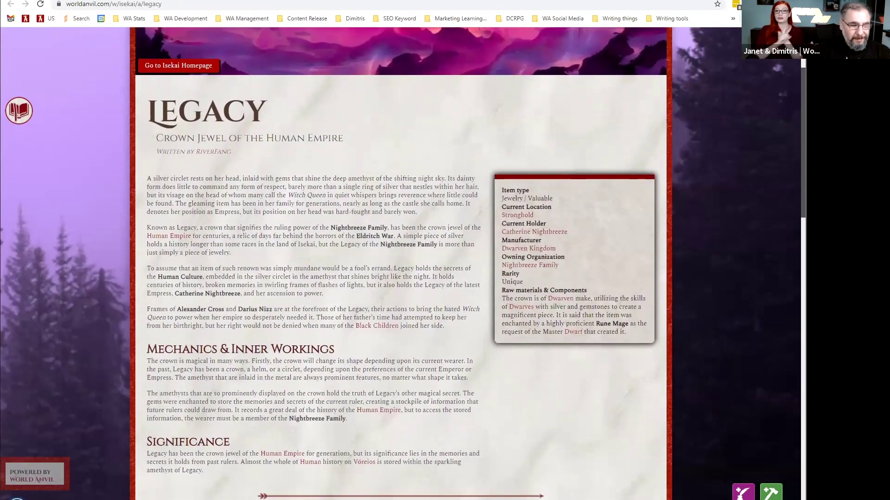
scroll(403, 263, "down", 4)
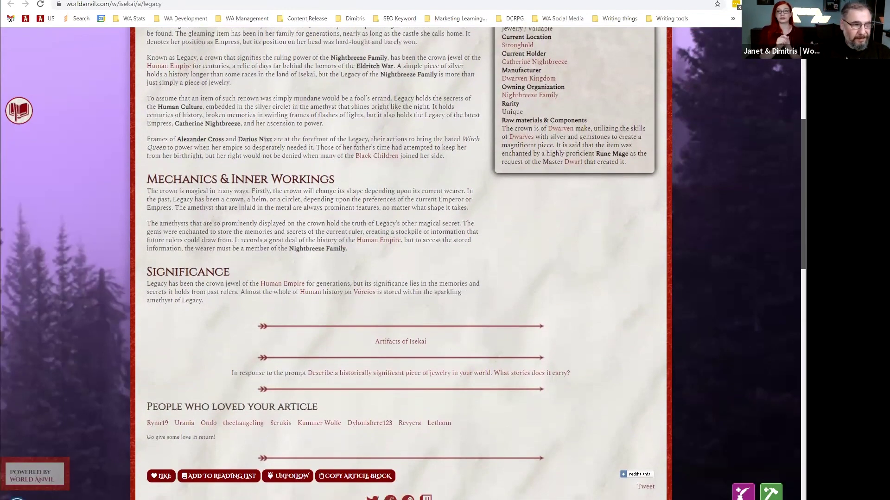
scroll(255, 56, "up", 6)
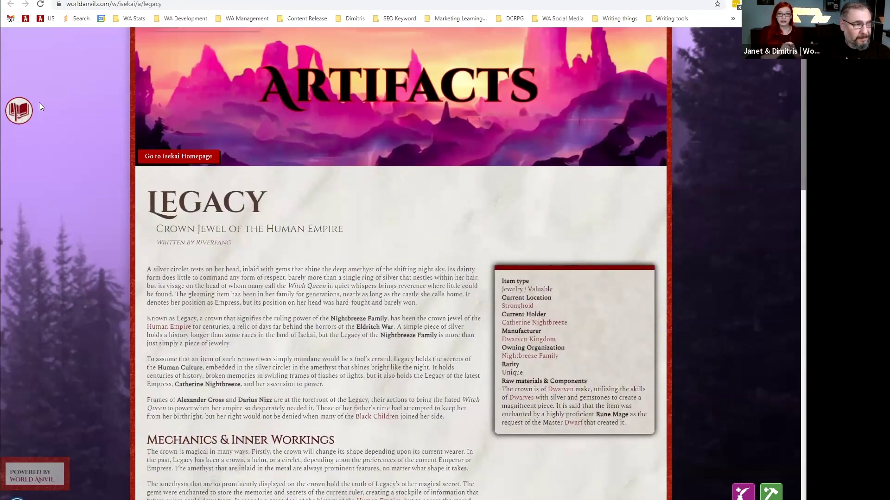
left_click(19, 110)
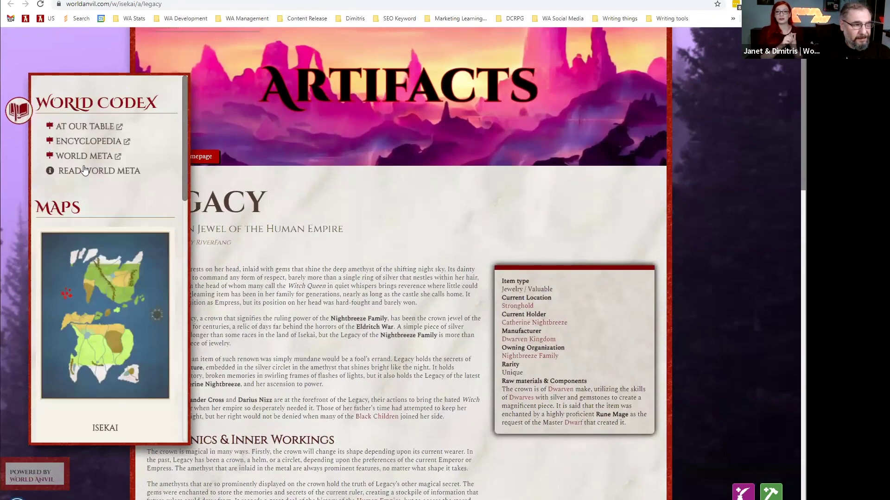
mouse_move(84, 133)
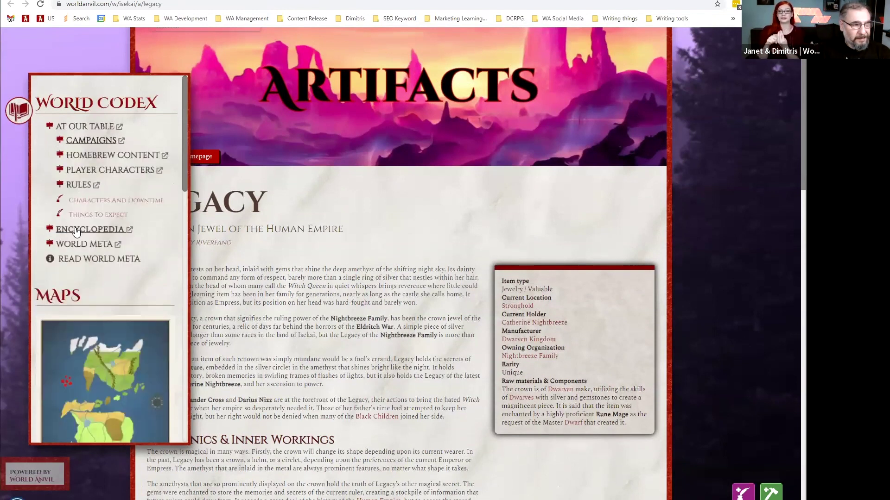
mouse_move(76, 231)
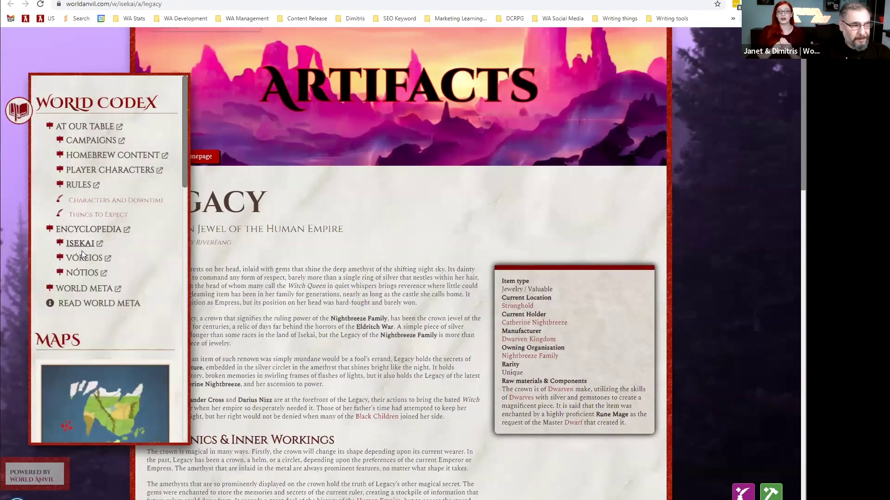
mouse_move(82, 250)
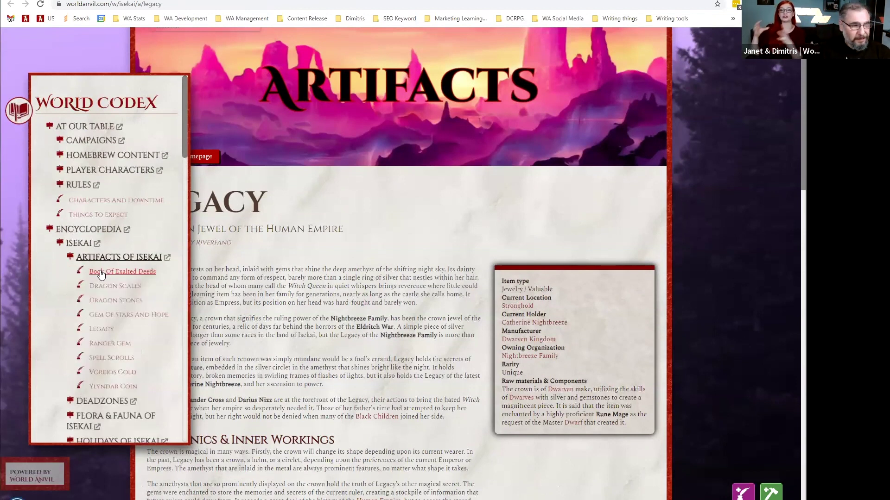
left_click(103, 274)
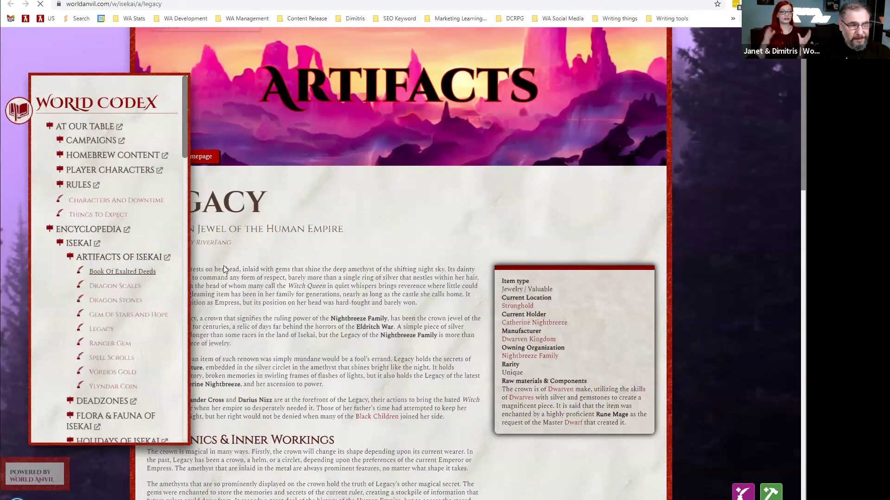
Skim the article, then load worldanvil.com to return to the dashboard.
scroll(555, 259, "down", 3)
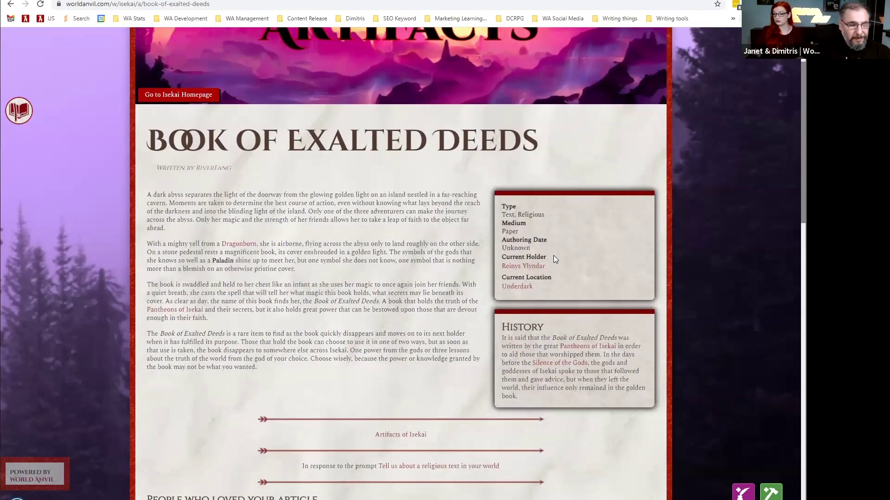
scroll(553, 255, "down", 4)
scroll(176, 152, "up", 7)
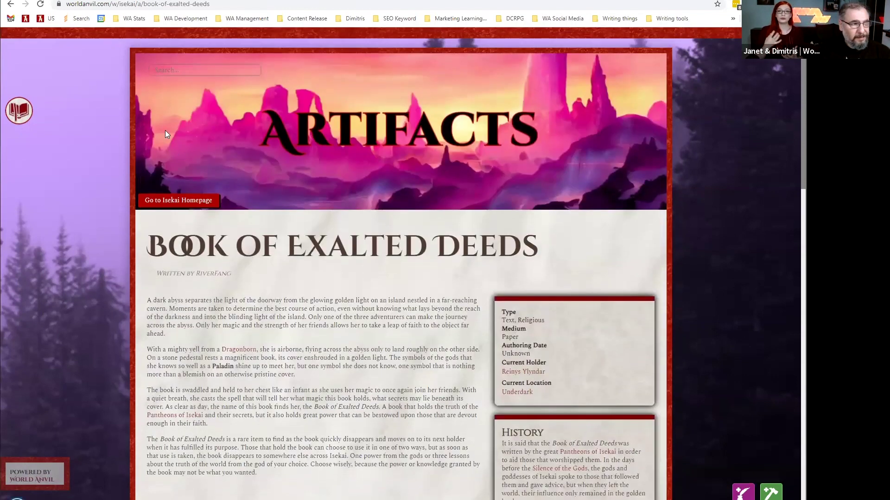
left_click_drag(107, 6, 246, 6)
key("BackSpace")
key("Return")
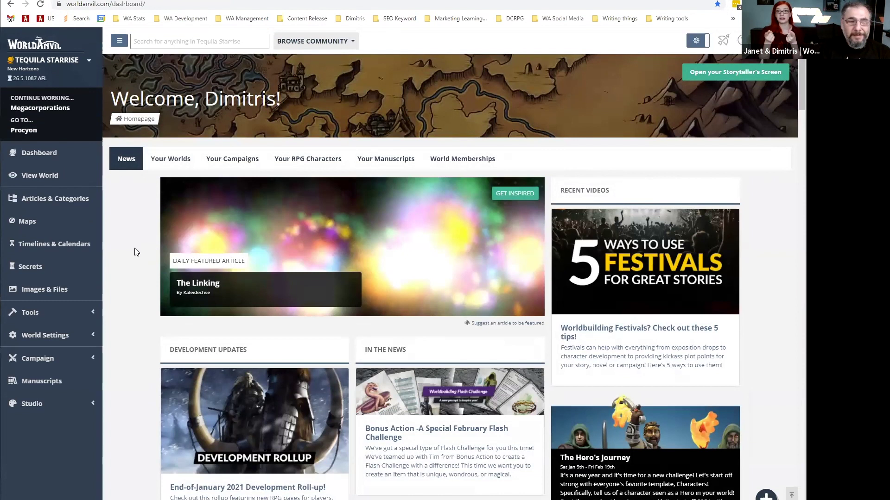
Pick Worlds from the Browse Community menu to list featured worlds like Dark Shadows and Cathedris.
scroll(137, 252, "down", 1)
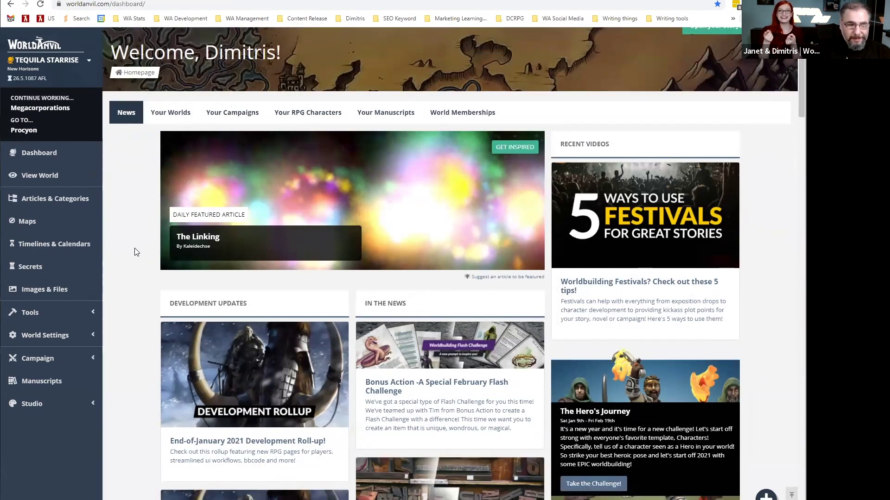
scroll(137, 252, "down", 1)
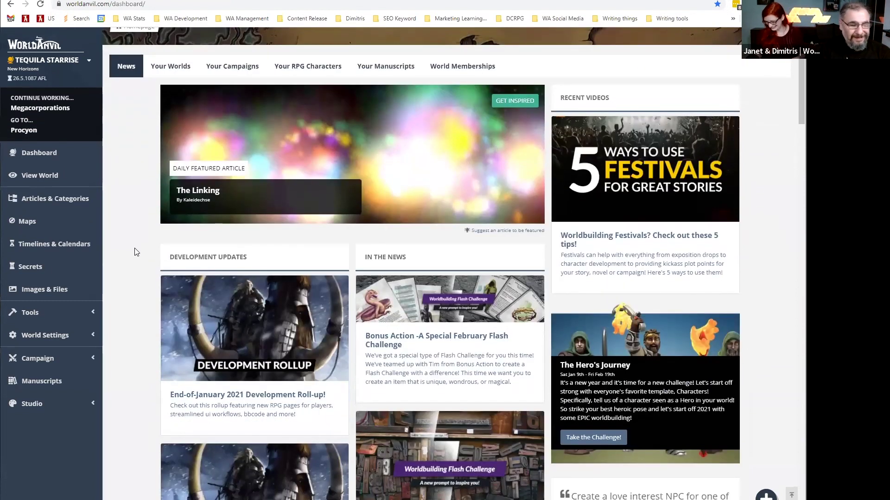
scroll(133, 204, "up", 2)
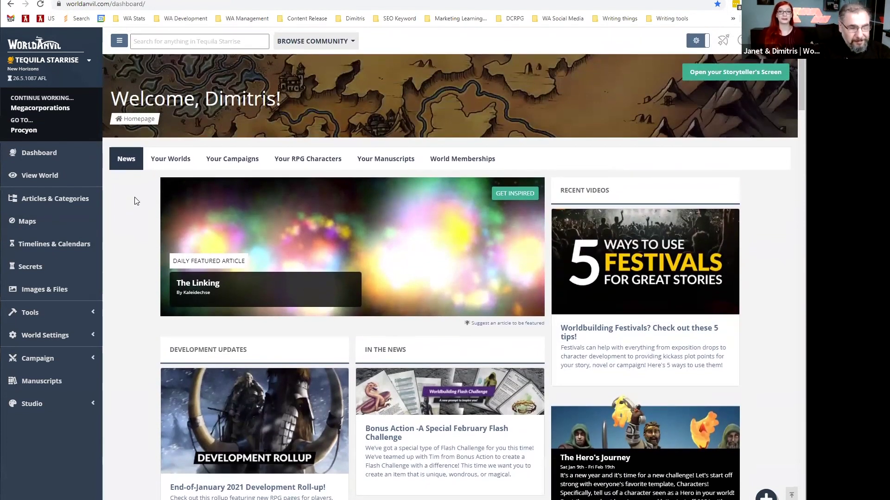
left_click(324, 46)
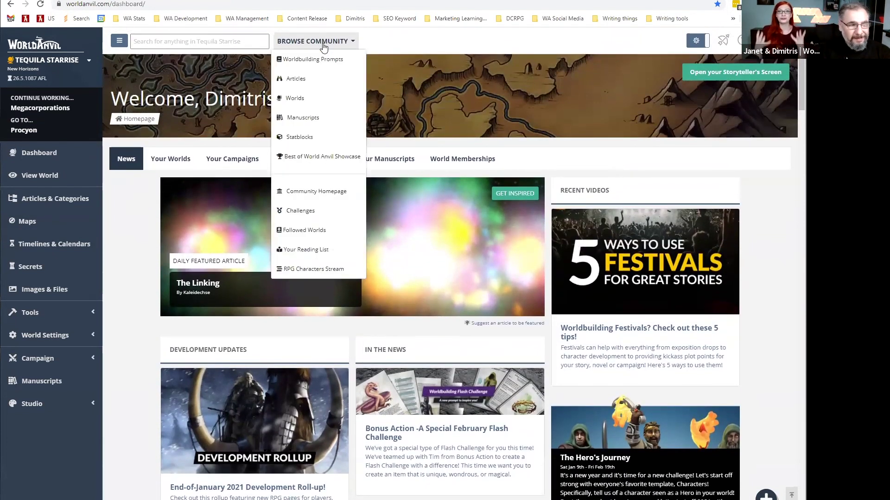
left_click(335, 107)
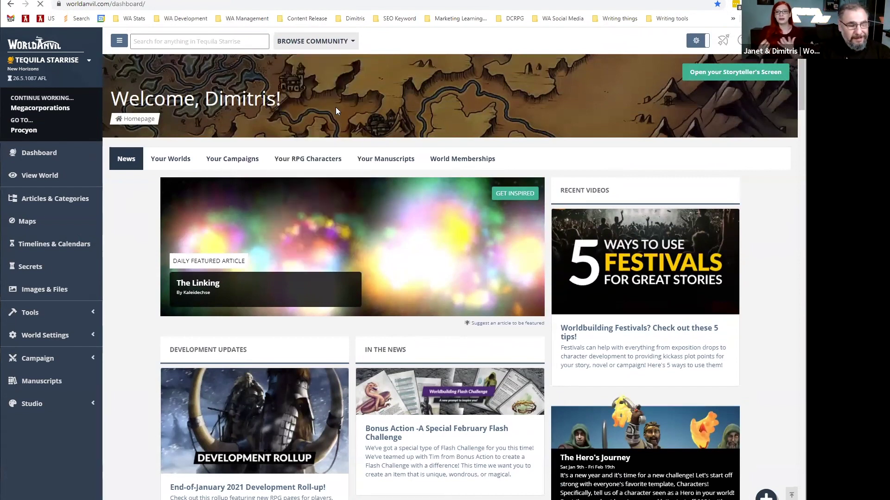
scroll(157, 257, "down", 3)
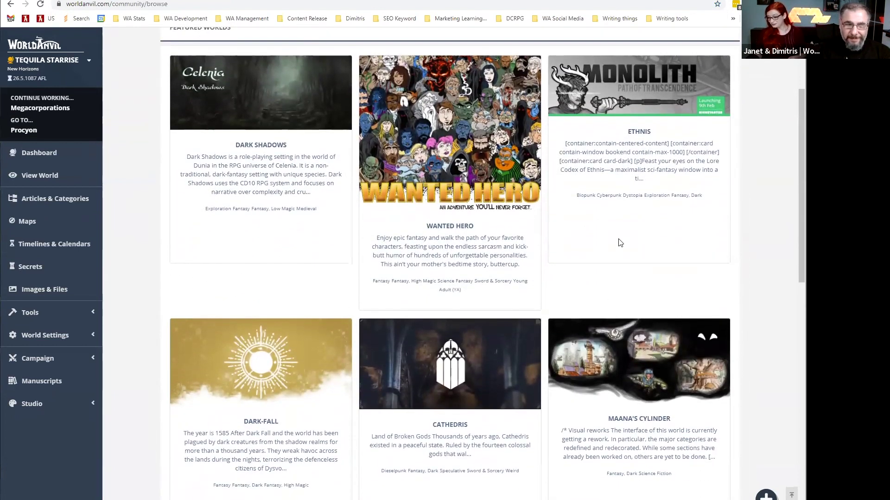
Open the Ethnis world and scroll down to its World Codex.
left_click(621, 114)
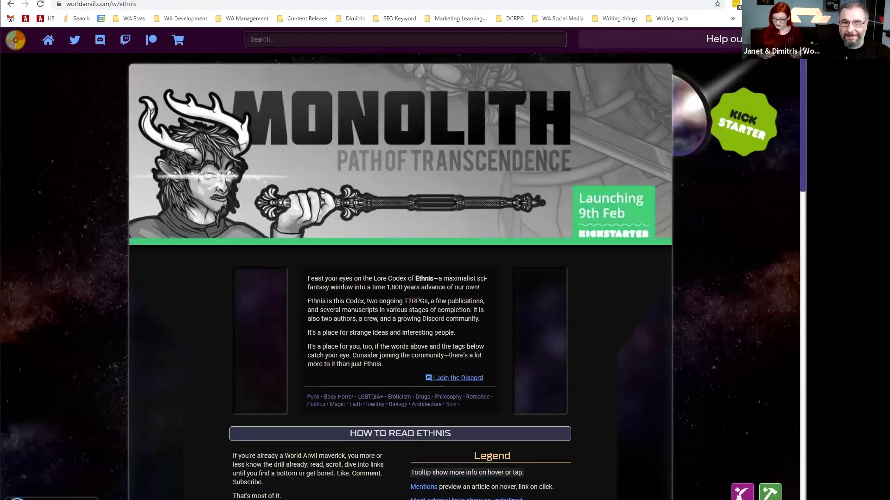
scroll(754, 109, "down", 2)
scroll(400, 263, "down", 5)
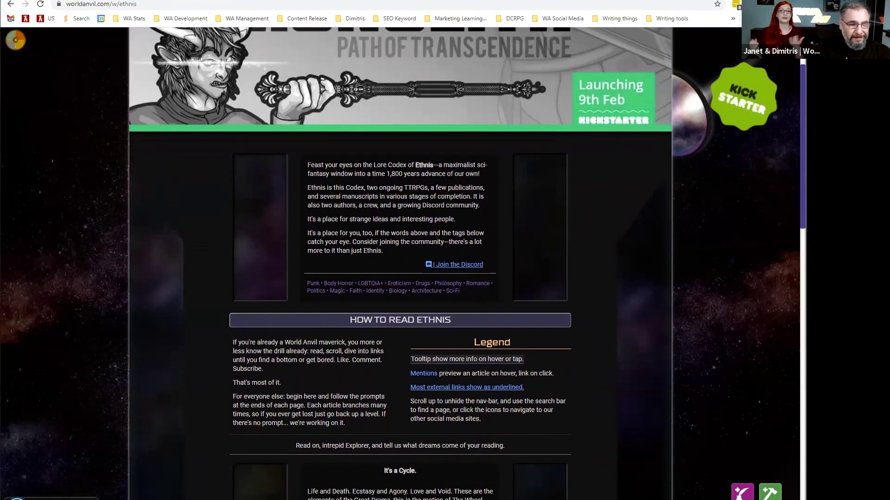
scroll(420, 431, "down", 5)
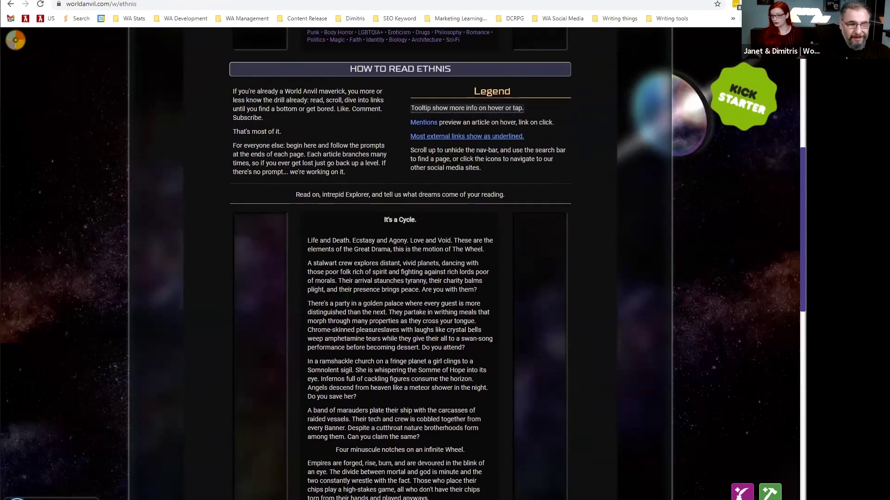
scroll(421, 432, "down", 6)
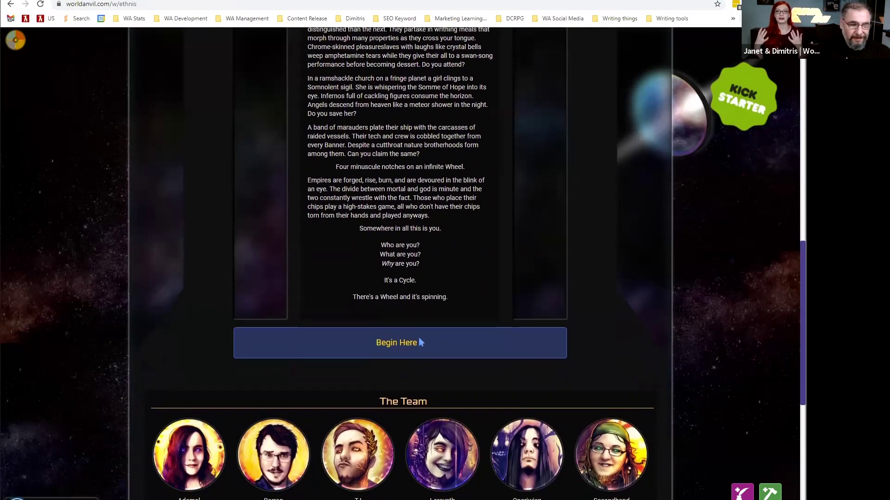
scroll(420, 172, "down", 4)
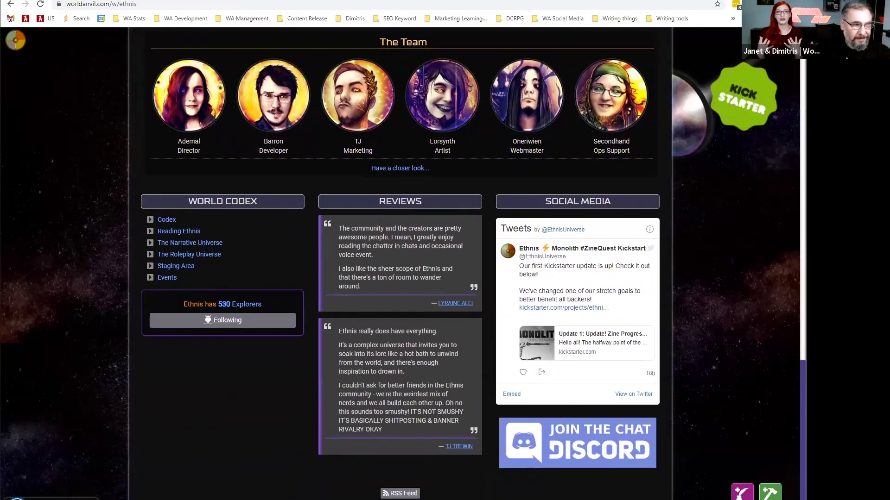
Expand Codex > Sophont > Human > Sazashi and open the Shejlt-Rajh article.
left_click(169, 223)
left_click(176, 231)
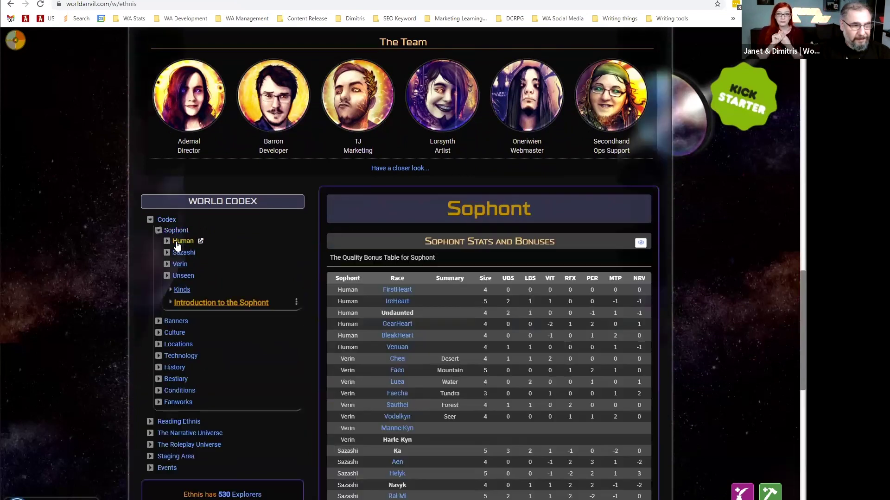
left_click(183, 242)
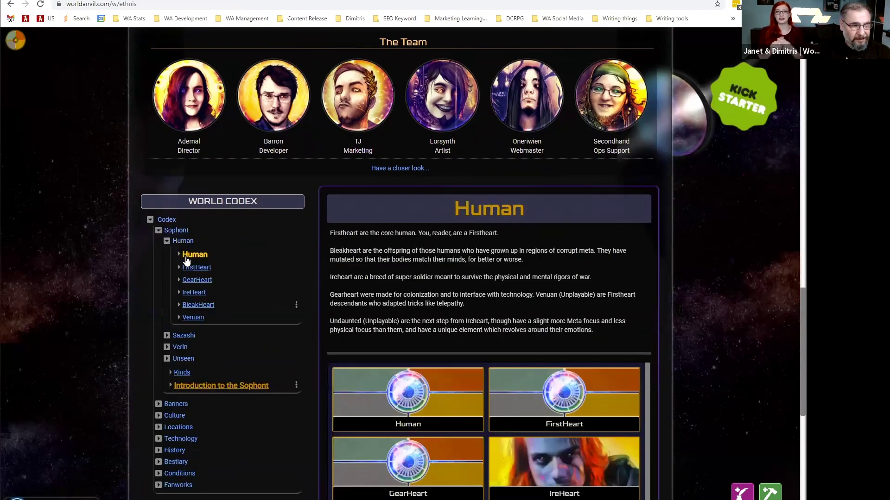
left_click(183, 335)
scroll(279, 285, "down", 3)
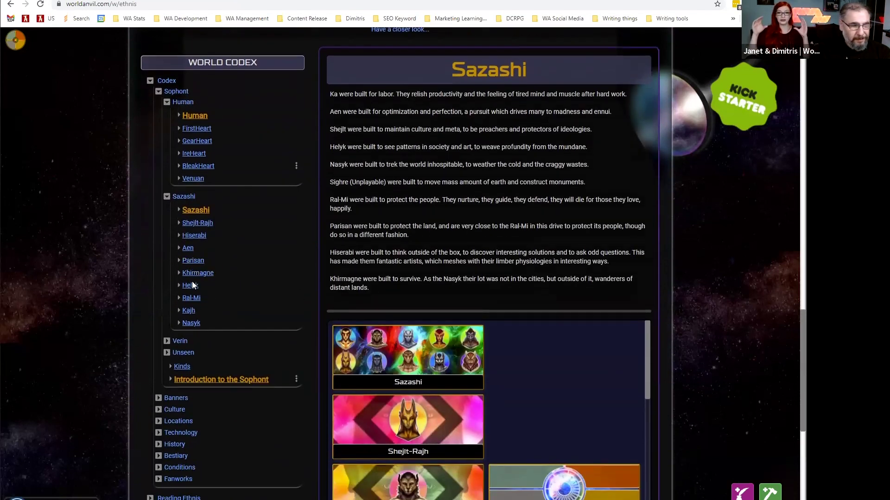
left_click(197, 223)
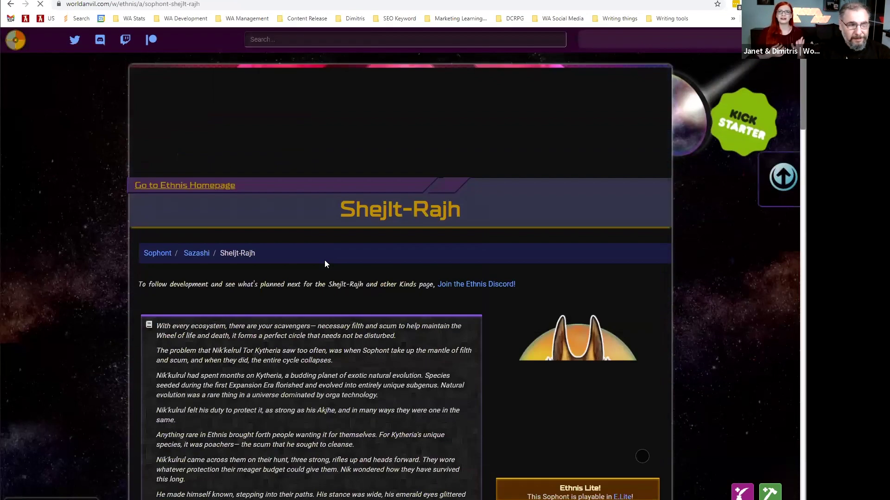
Jump to the Shejlt-Rajh article's Eyes and Brief History sections, then show the important-links sidebar.
scroll(324, 283, "down", 4)
scroll(324, 284, "down", 10)
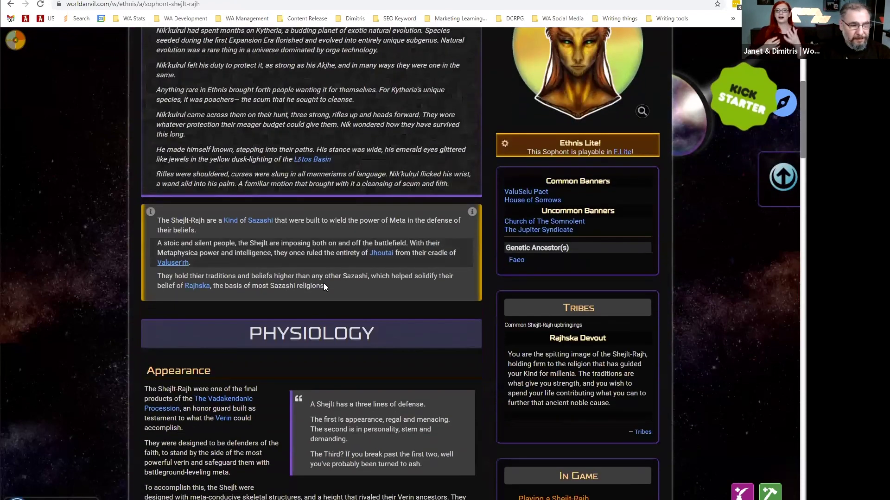
scroll(323, 286, "down", 7)
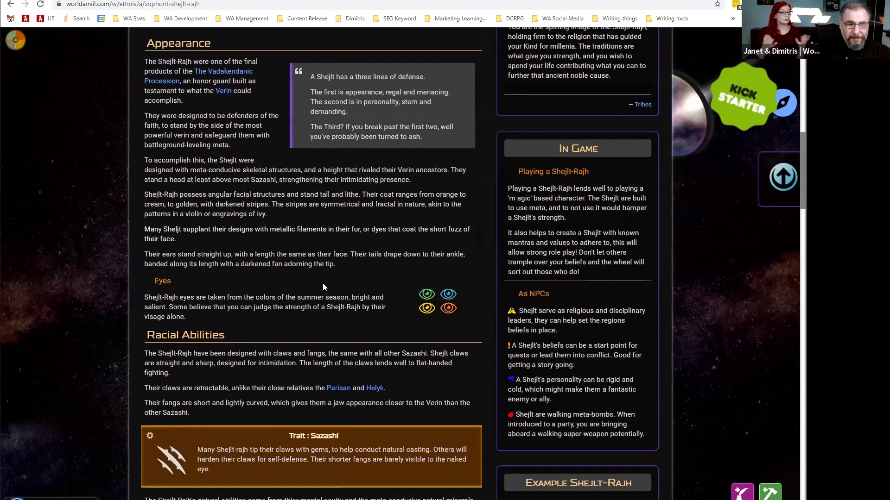
scroll(350, 283, "down", 2)
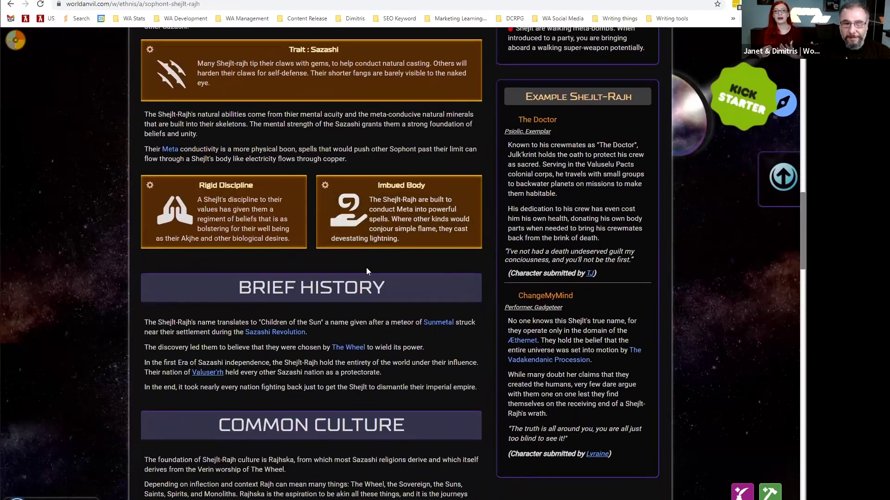
mouse_move(783, 178)
left_click(675, 182)
scroll(678, 191, "down", 8)
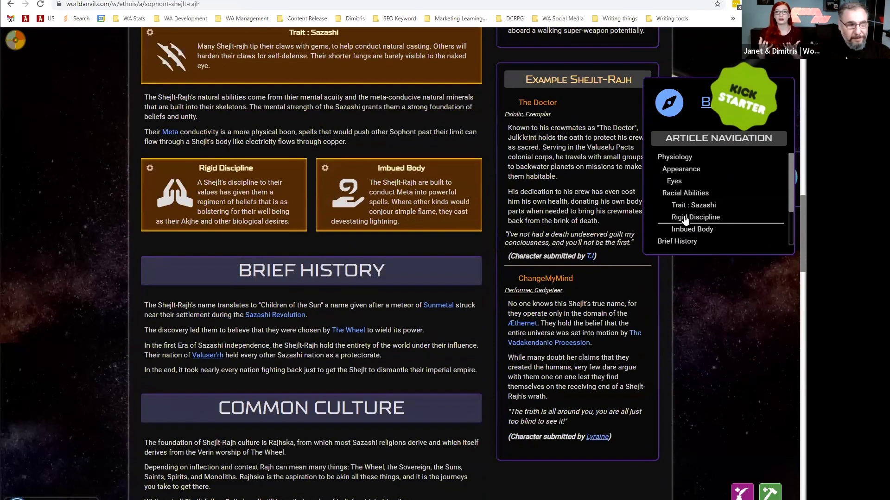
left_click(686, 241)
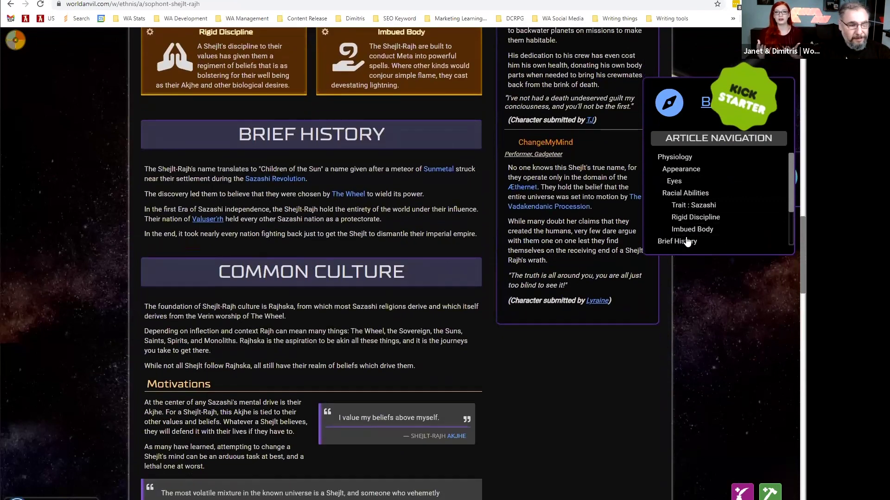
left_click(12, 41)
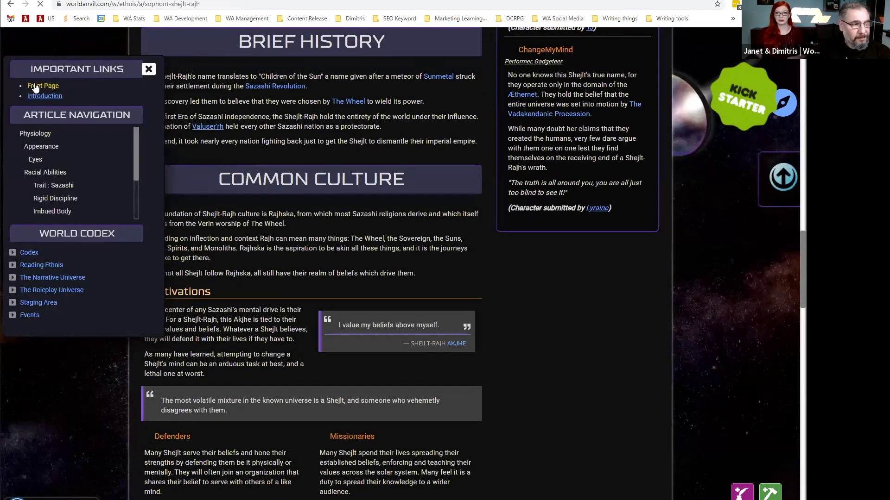